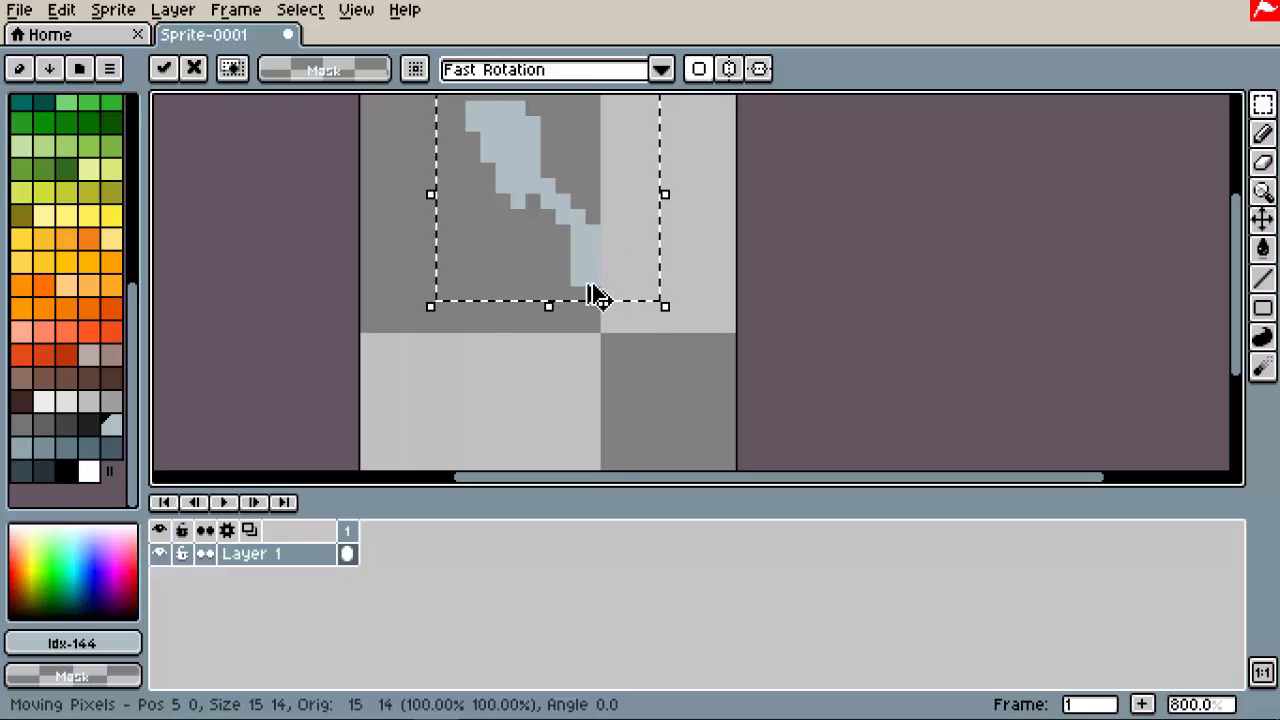
Step: Sketch the figure's torso, two legs, back arm and bent front arm below the head in light blue-grey with the Pencil
key(ctrl+d)
drag(570, 288, 654, 403)
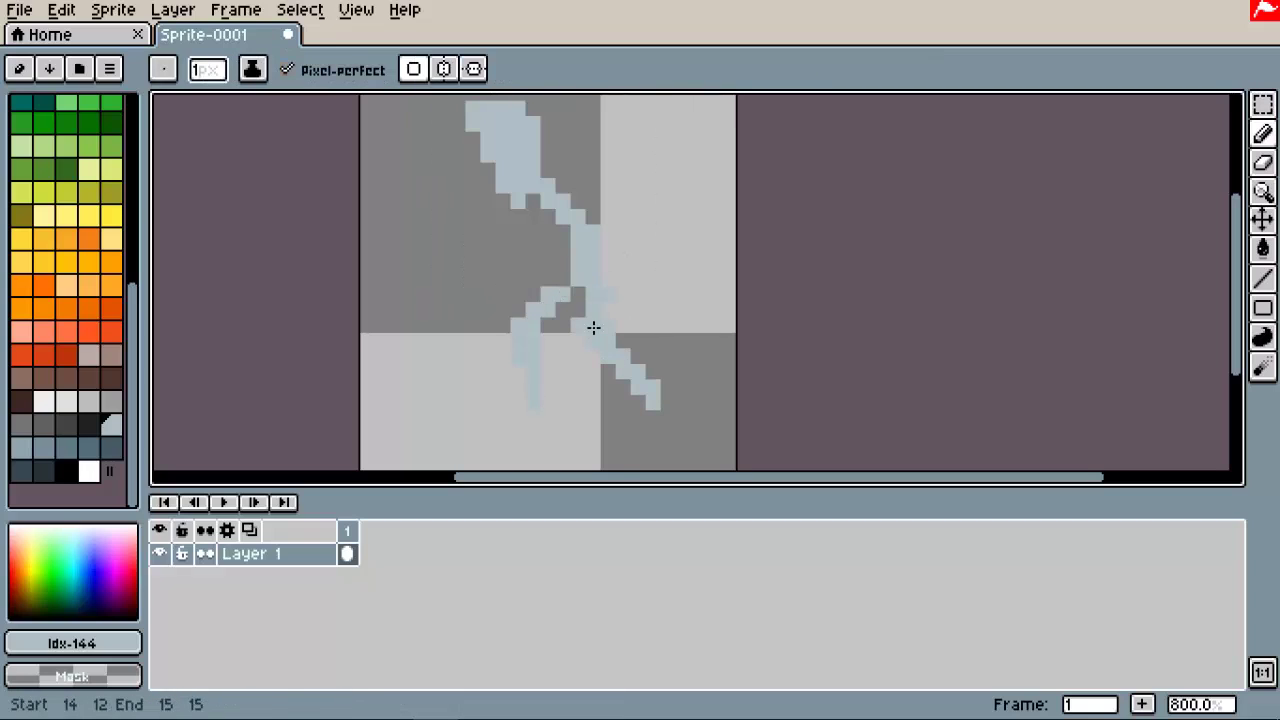
drag(585, 205, 606, 194)
scroll(570, 197, up, 2)
mouse_move(501, 172)
mouse_down()
mouse_move(534, 200)
mouse_move(550, 244)
mouse_up()
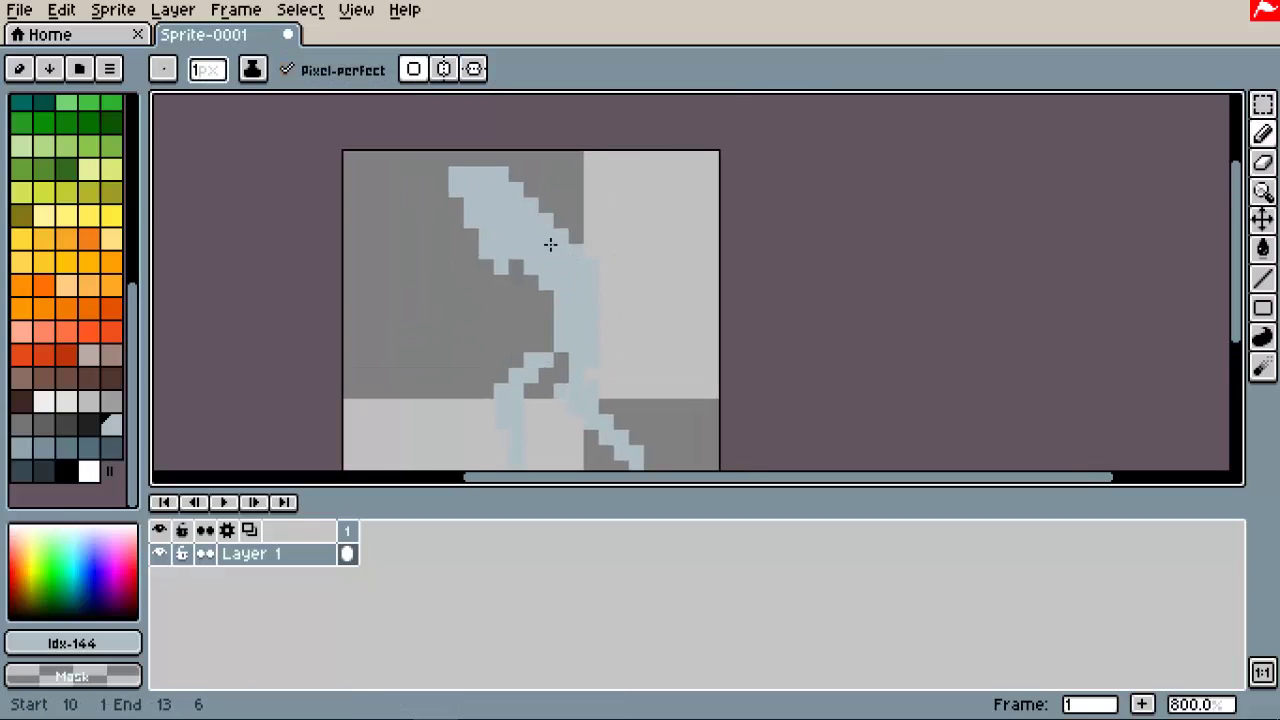
drag(516, 331, 540, 321)
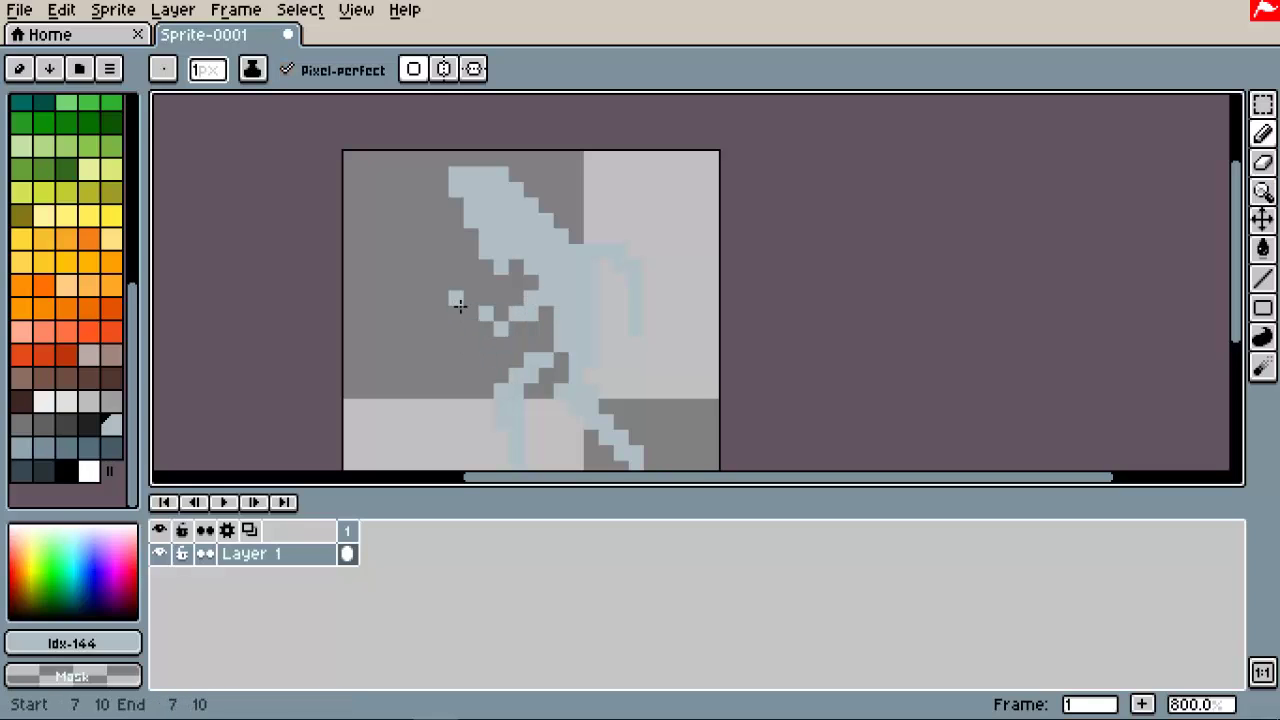
Step: Reshape the head with a pointed top and small snout, and add feet to both legs
scroll(600, 250, down, 1)
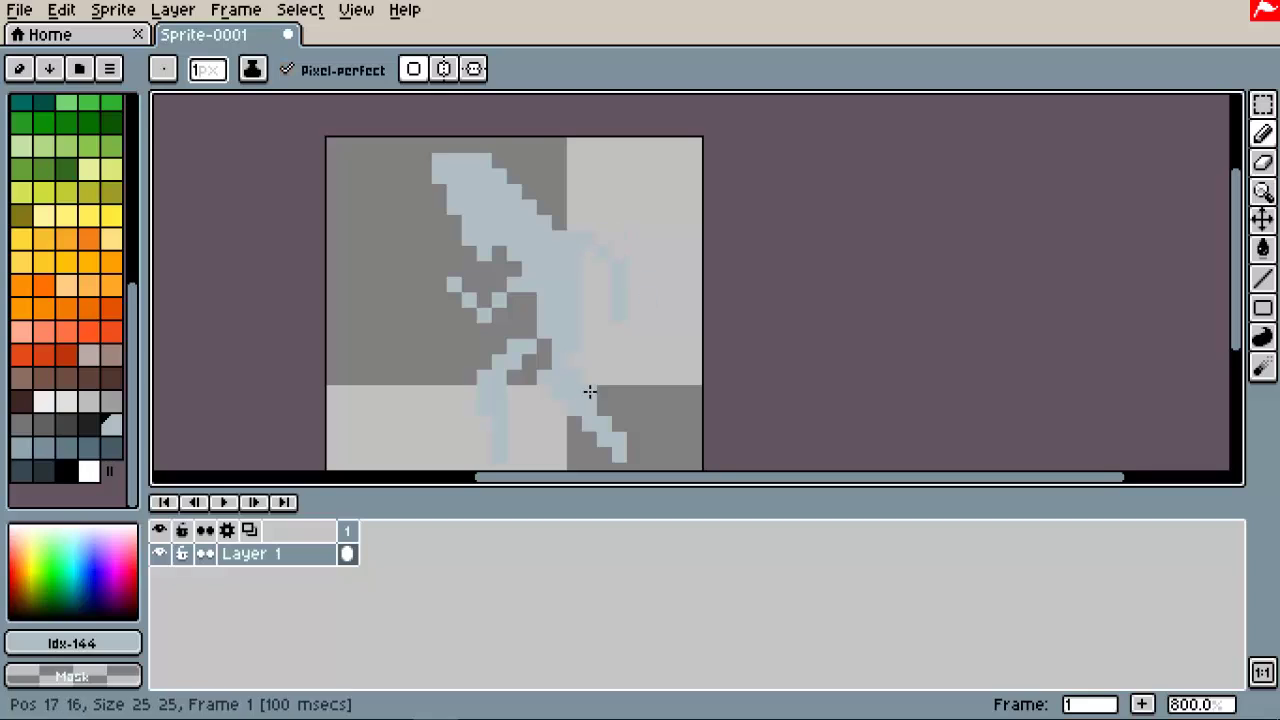
scroll(590, 391, down, 1)
mouse_move(448, 134)
mouse_down()
mouse_move(437, 149)
mouse_move(494, 134)
mouse_up()
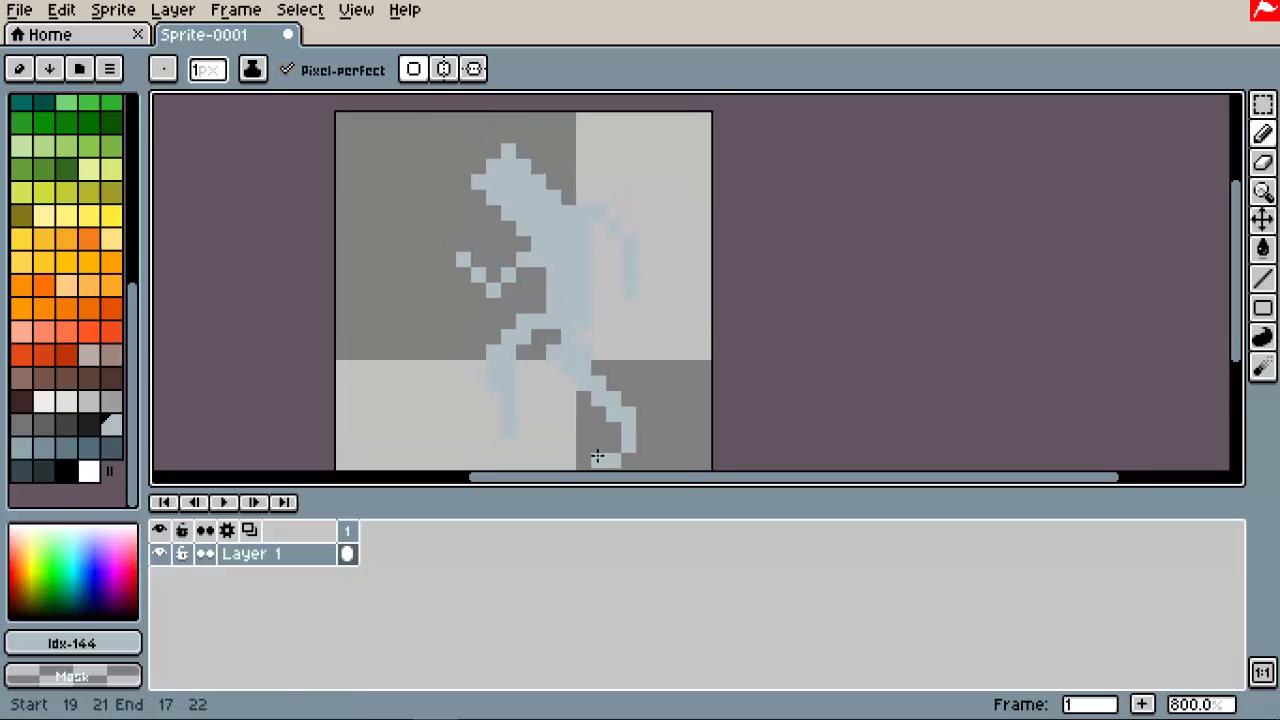
scroll(597, 457, down, 2)
click(638, 382)
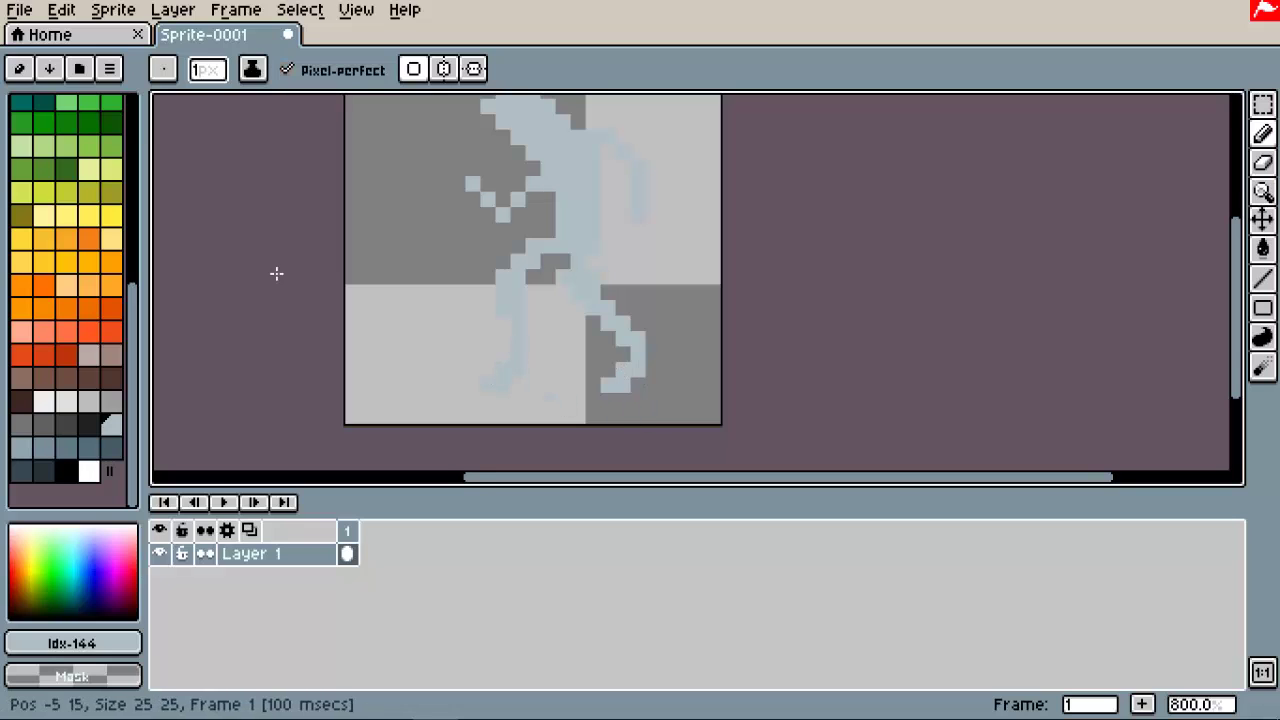
Step: Recolour the whole figure with the Paint Bucket in dark slate, palette index 149
scroll(277, 273, up, 1)
key(g)
click(112, 447)
click(467, 240)
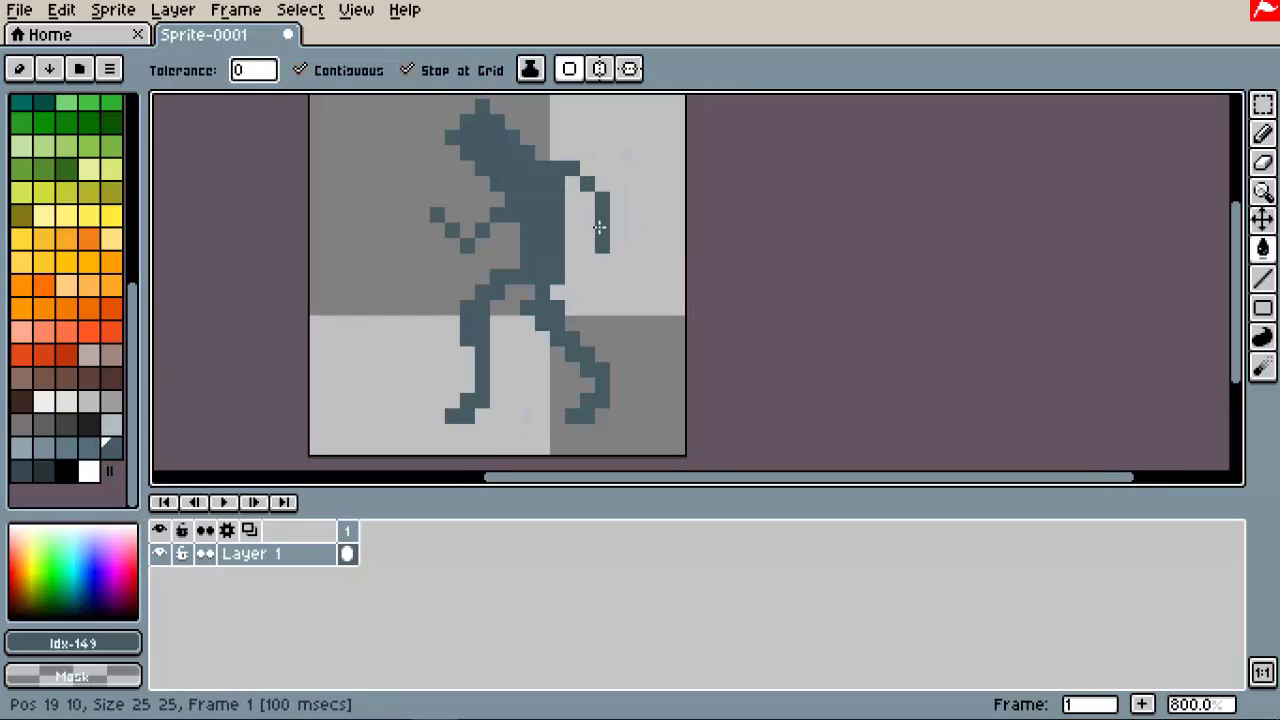
Step: Refine the silhouette with the Pencil by extending the snout downward, thickening the neck and shoulders, and closing the hip gap
scroll(309, 240, right, 1)
key(b)
scroll(617, 297, up, 5)
scroll(591, 311, down, 5)
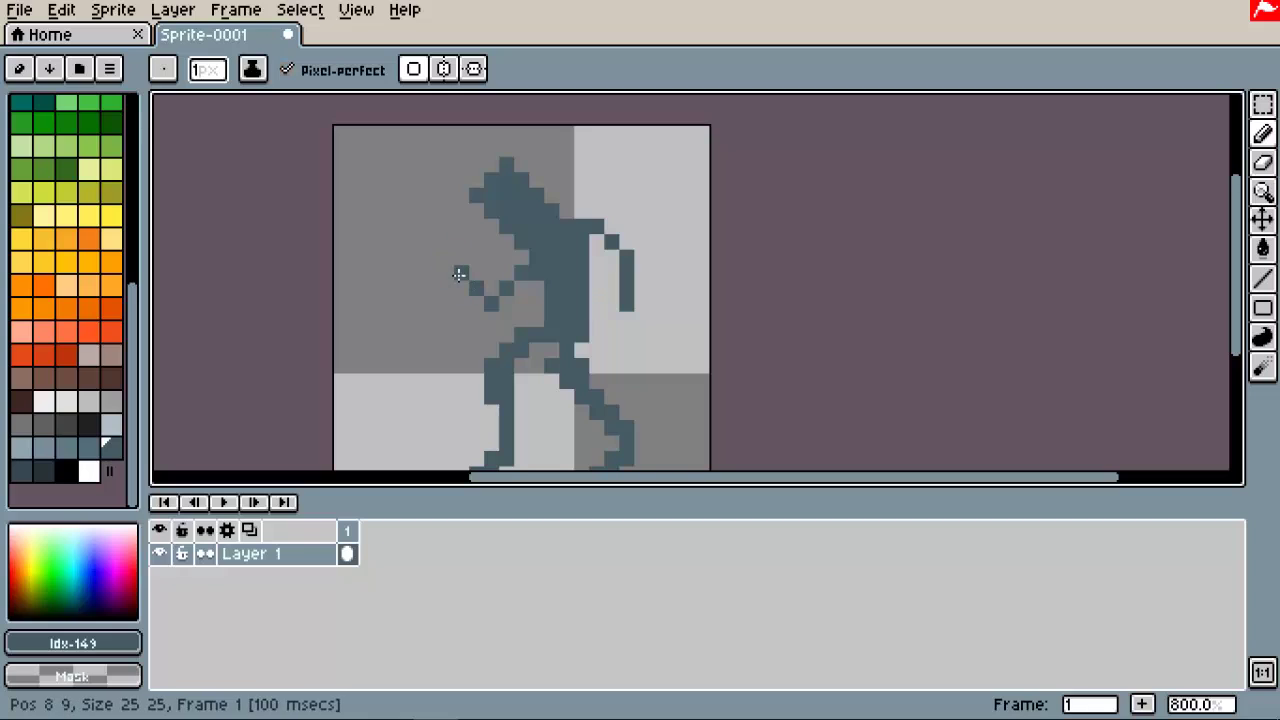
scroll(520, 258, down, 1)
scroll(575, 242, right, 1)
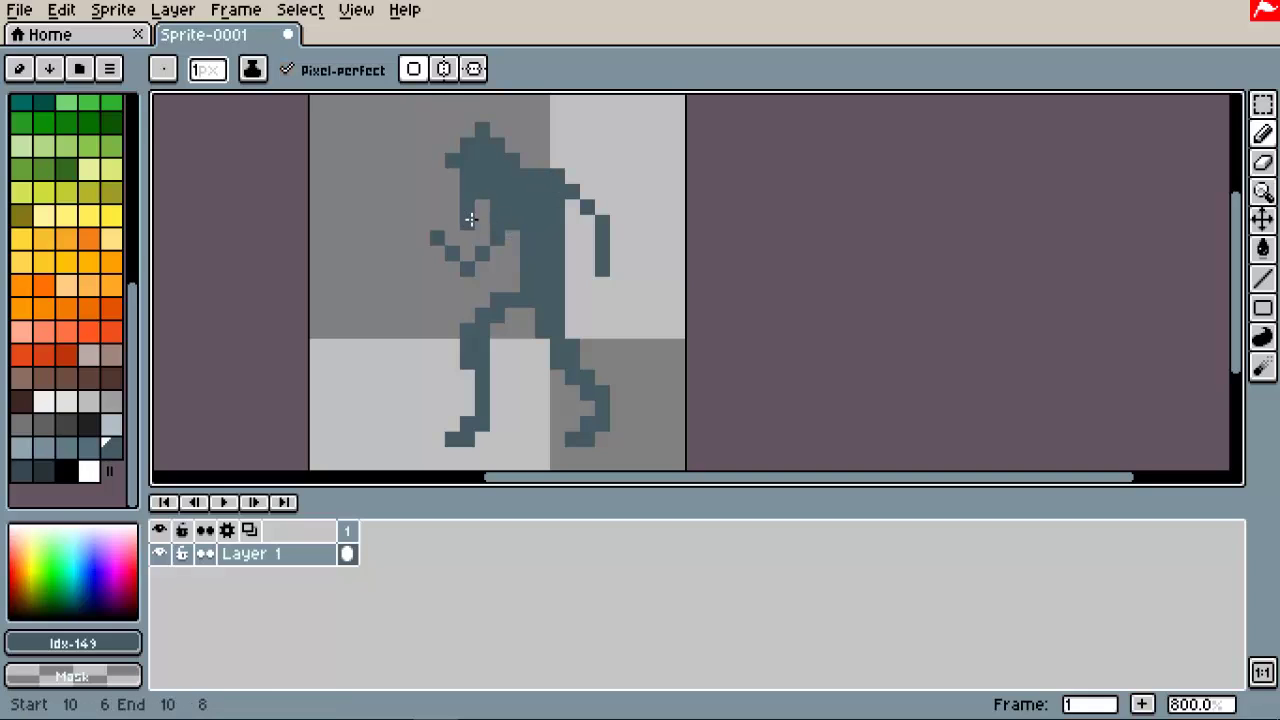
Step: Bulk out the figure's back into a large rounded hump, and undo the eraser stroke made on the front leg
scroll(573, 160, right, 1)
scroll(573, 160, up, 1)
mouse_move(566, 177)
mouse_down()
mouse_move(610, 293)
mouse_move(558, 338)
mouse_move(564, 262)
mouse_move(605, 293)
mouse_up()
key(e)
drag(470, 440, 457, 371)
key(ctrl+z)
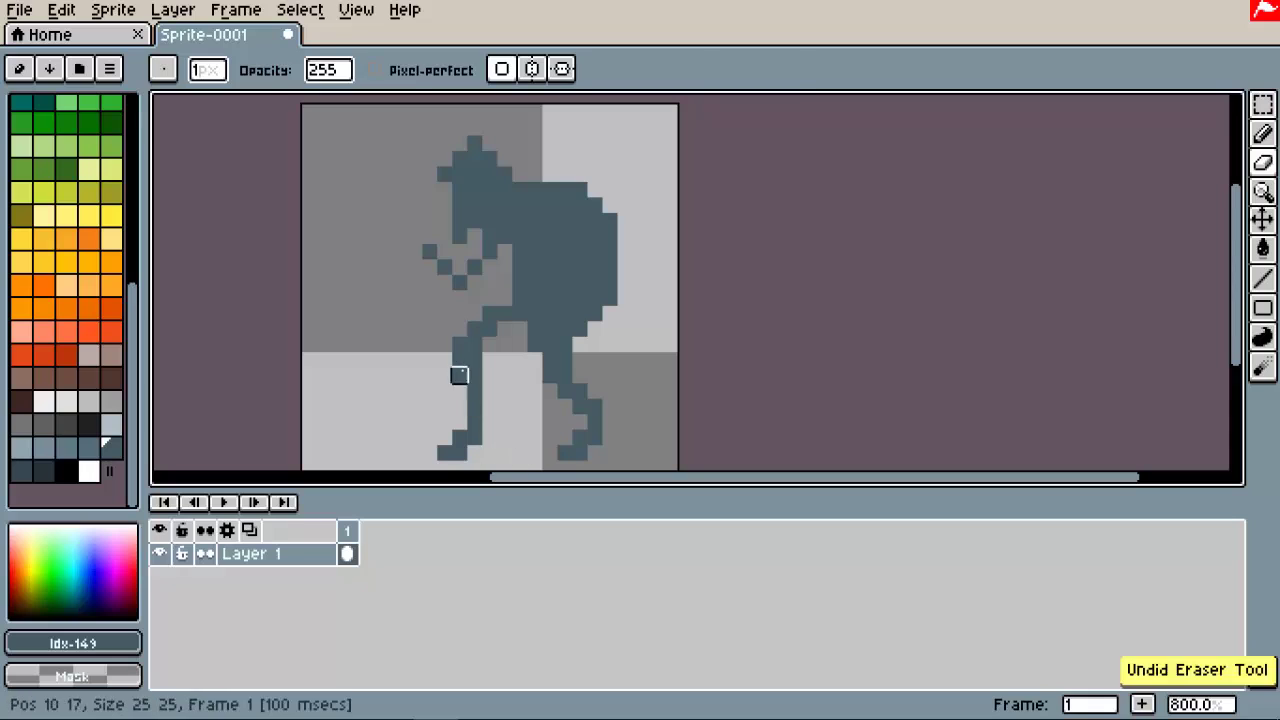
Step: Remove both legs below the torso, working with a rectangular selection around them
key(m)
drag(452, 318, 540, 462)
drag(480, 400, 500, 420)
key(Right)
key(Up)
drag(609, 391, 577, 384)
key(ctrl+z)
key(ctrl+z)
key(ctrl+z)
key(ctrl+z)
key(ctrl+z)
key(ctrl+z)
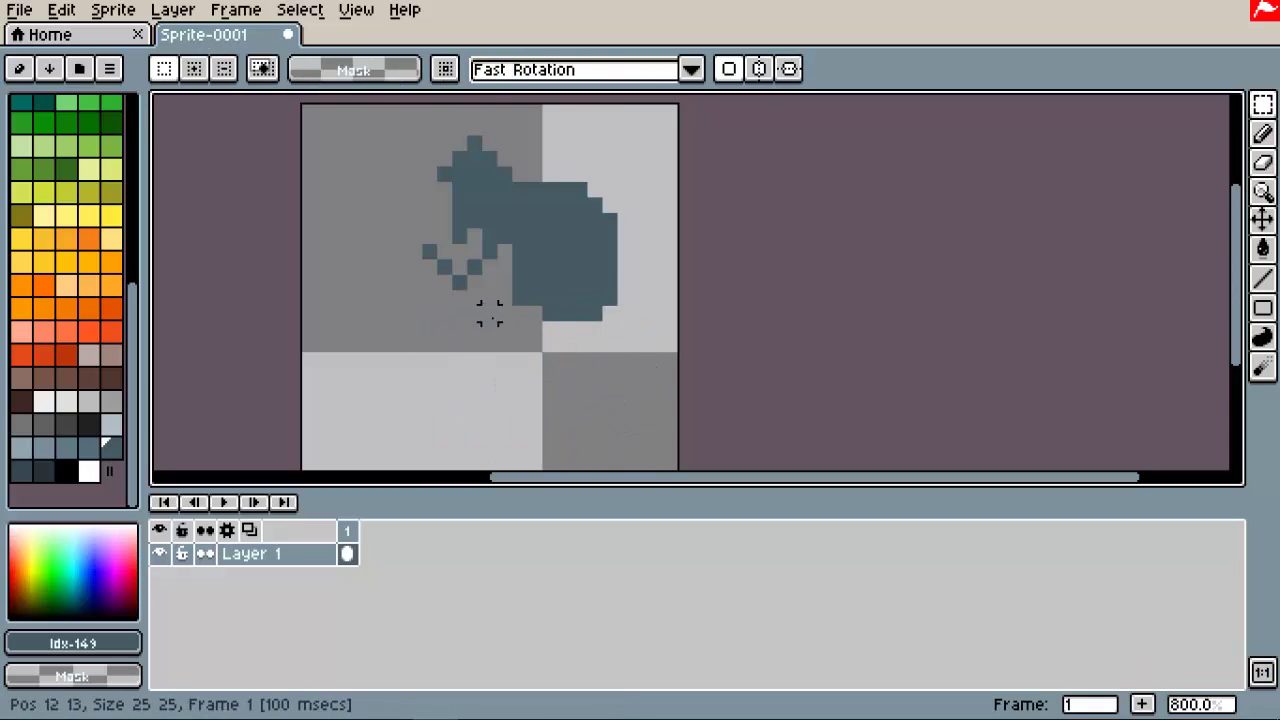
Step: Draw two shorter bent legs with feet under a slimmer torso using the Pencil
key(b)
drag(519, 307, 519, 375)
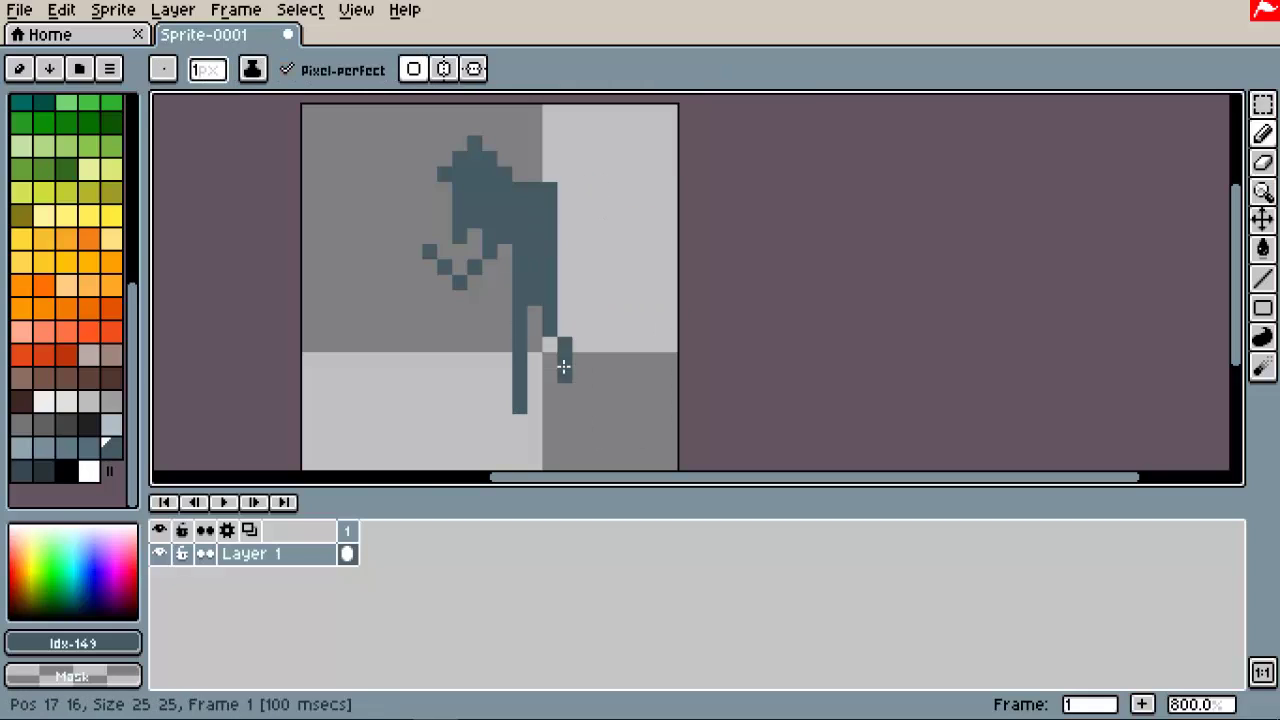
drag(549, 321, 556, 418)
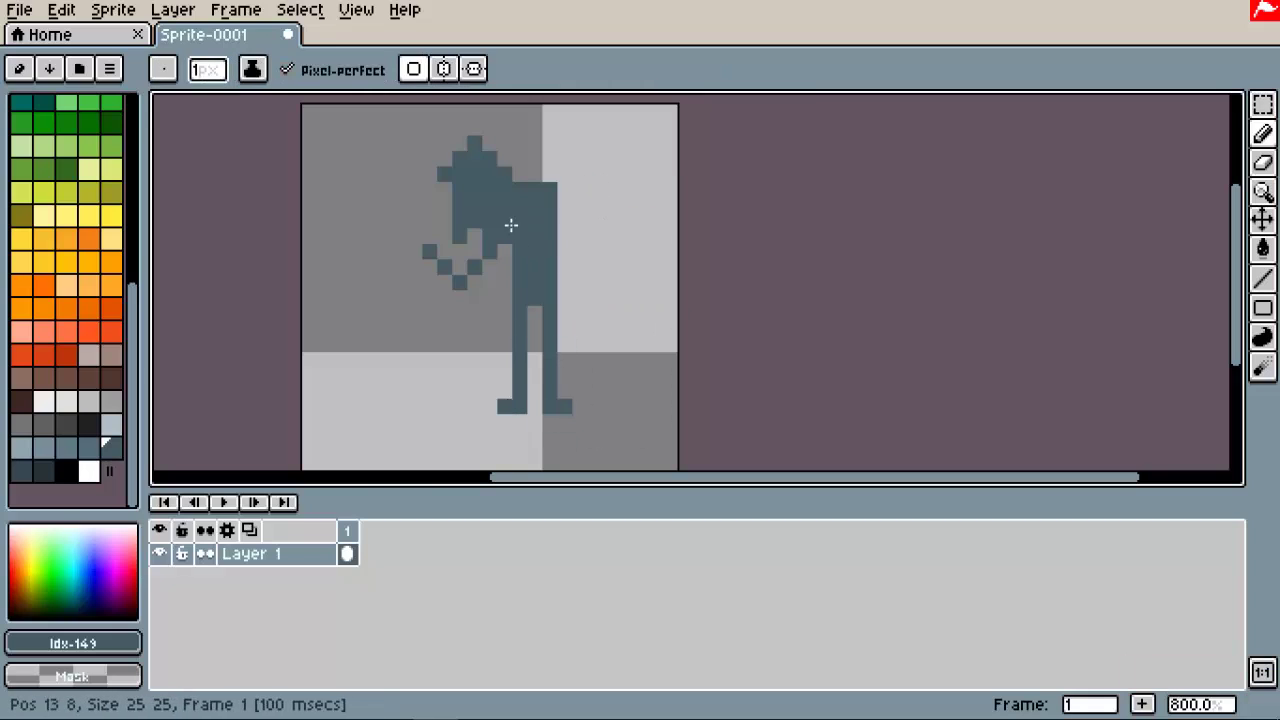
drag(519, 276, 519, 371)
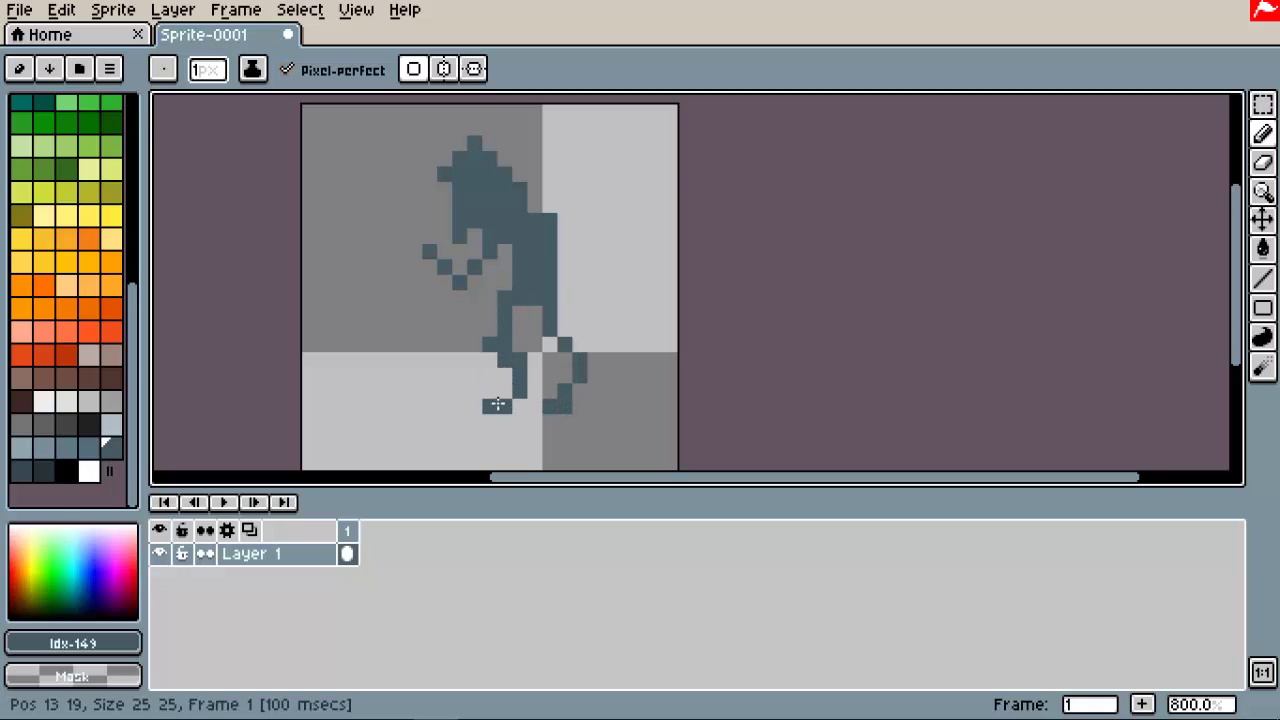
Step: Draw a tall staff from the ground through the front hand, topped with a small oval ring
scroll(552, 205, up, 2)
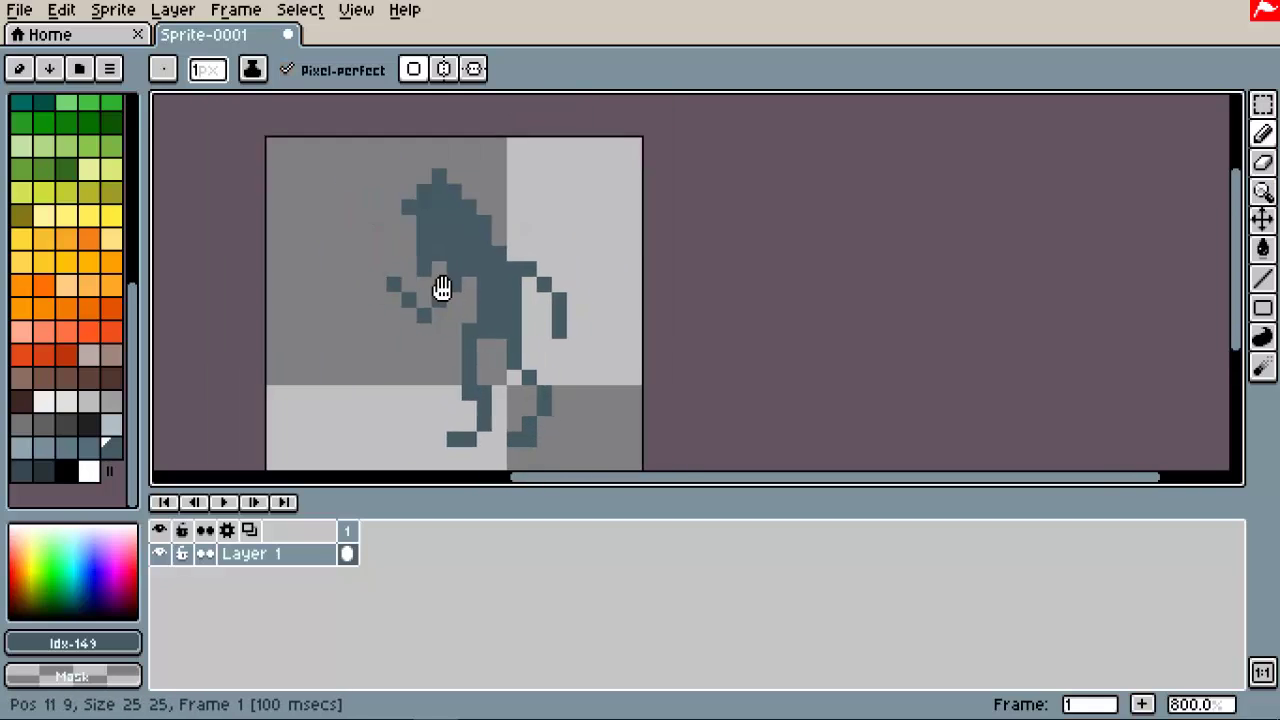
mouse_move(403, 223)
mouse_down()
mouse_move(432, 348)
mouse_move(405, 441)
mouse_up()
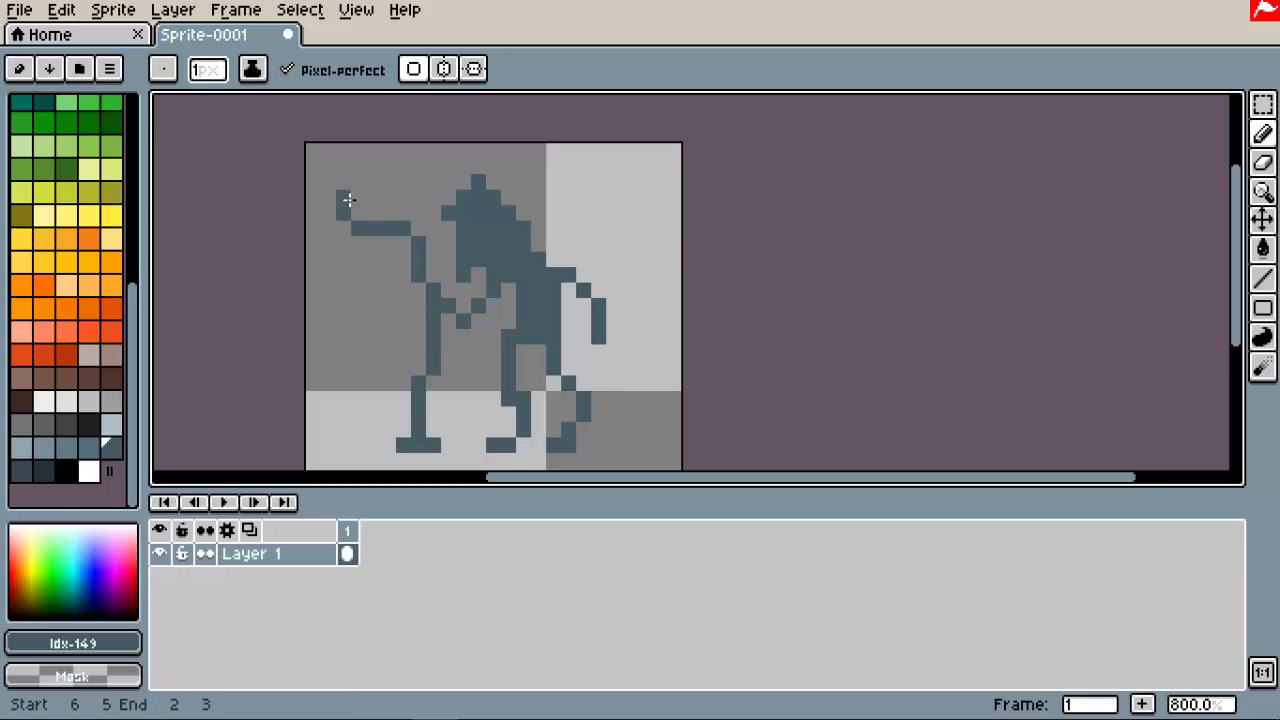
key(ctrl+z)
shift+click(391, 193)
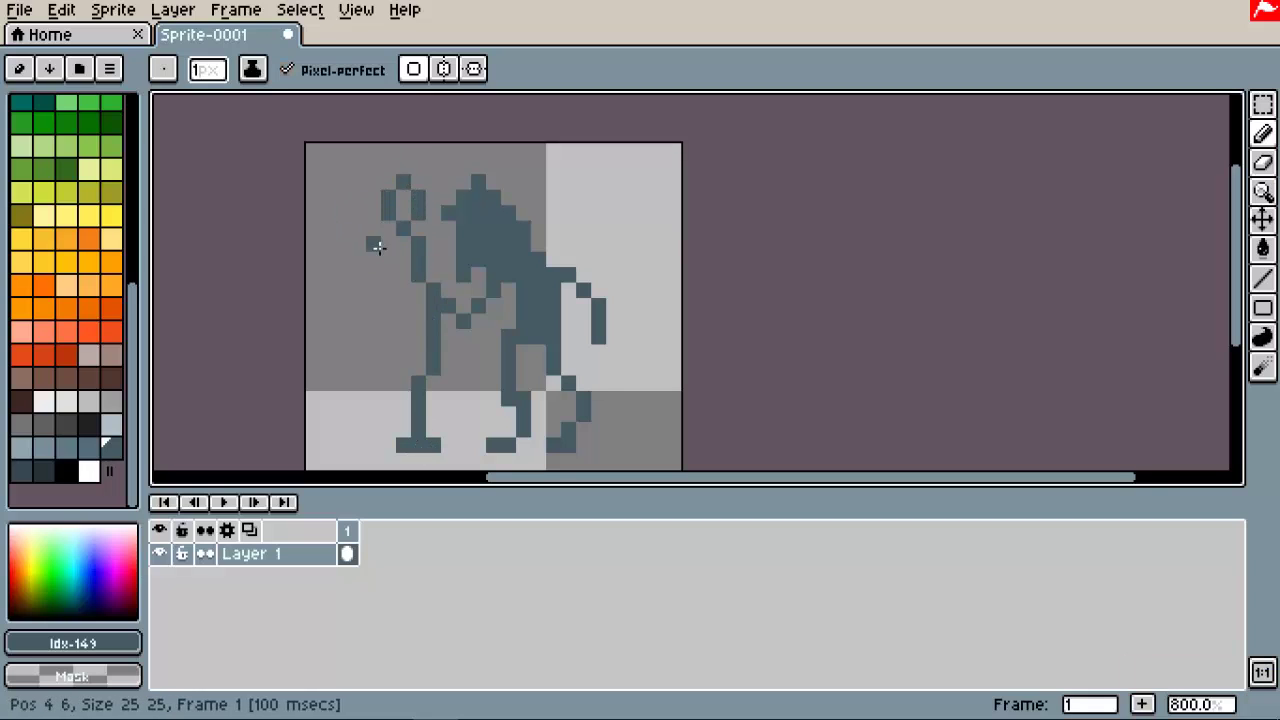
Step: Rework the legs under the torso with the selection, Eraser and Pencil, trimming each foot and filling the hip
scroll(509, 313, right, 1)
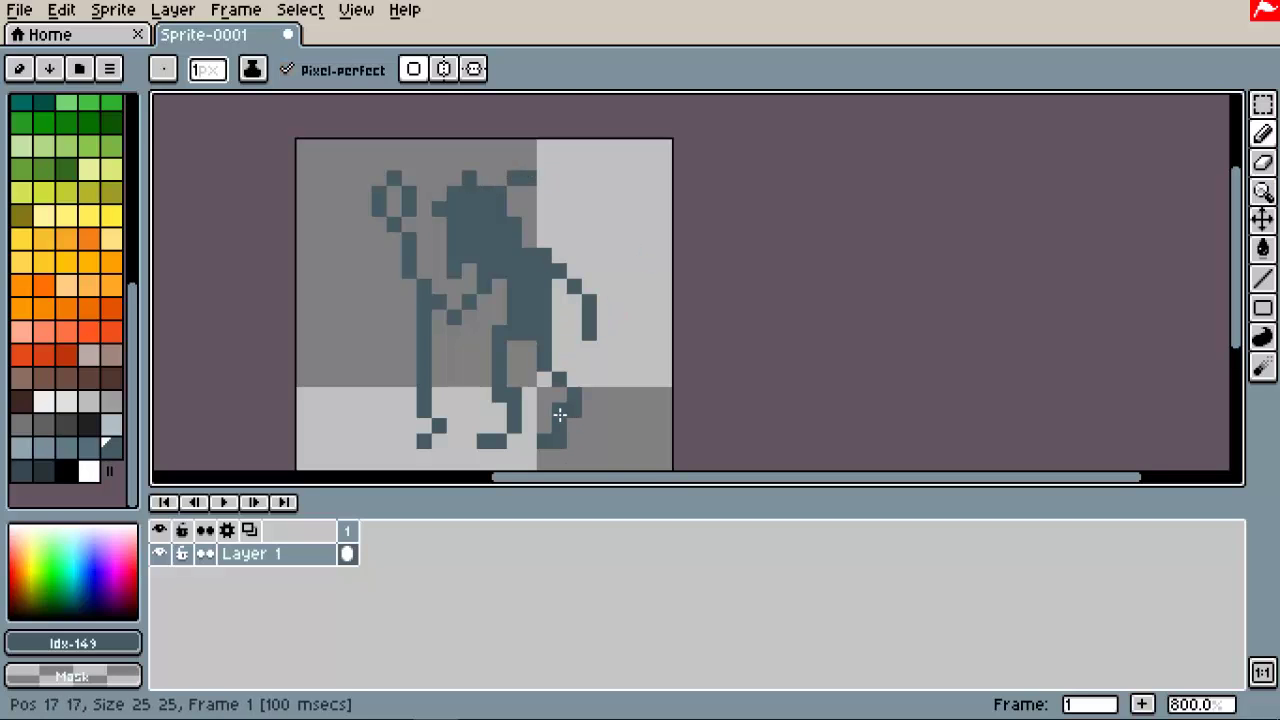
key(e)
key(m)
mouse_move(457, 317)
mouse_down()
mouse_move(526, 449)
mouse_move(541, 350)
mouse_move(606, 386)
mouse_up()
click(572, 384)
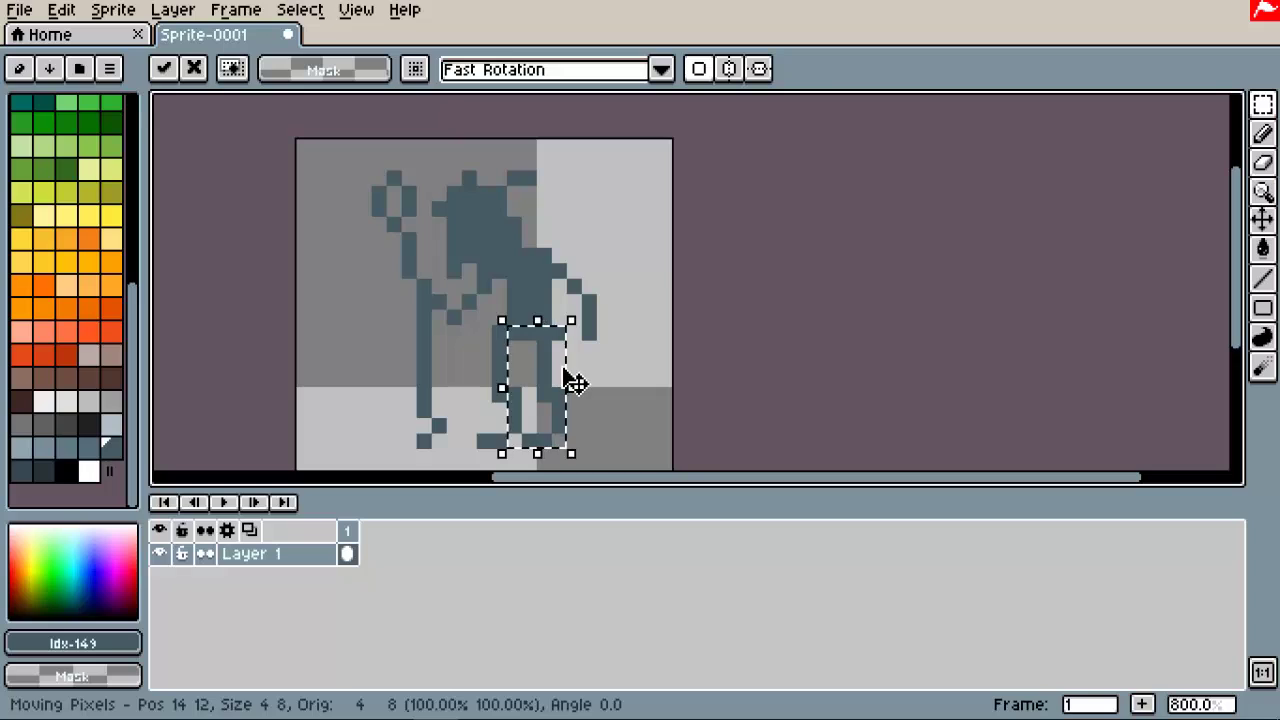
key(b)
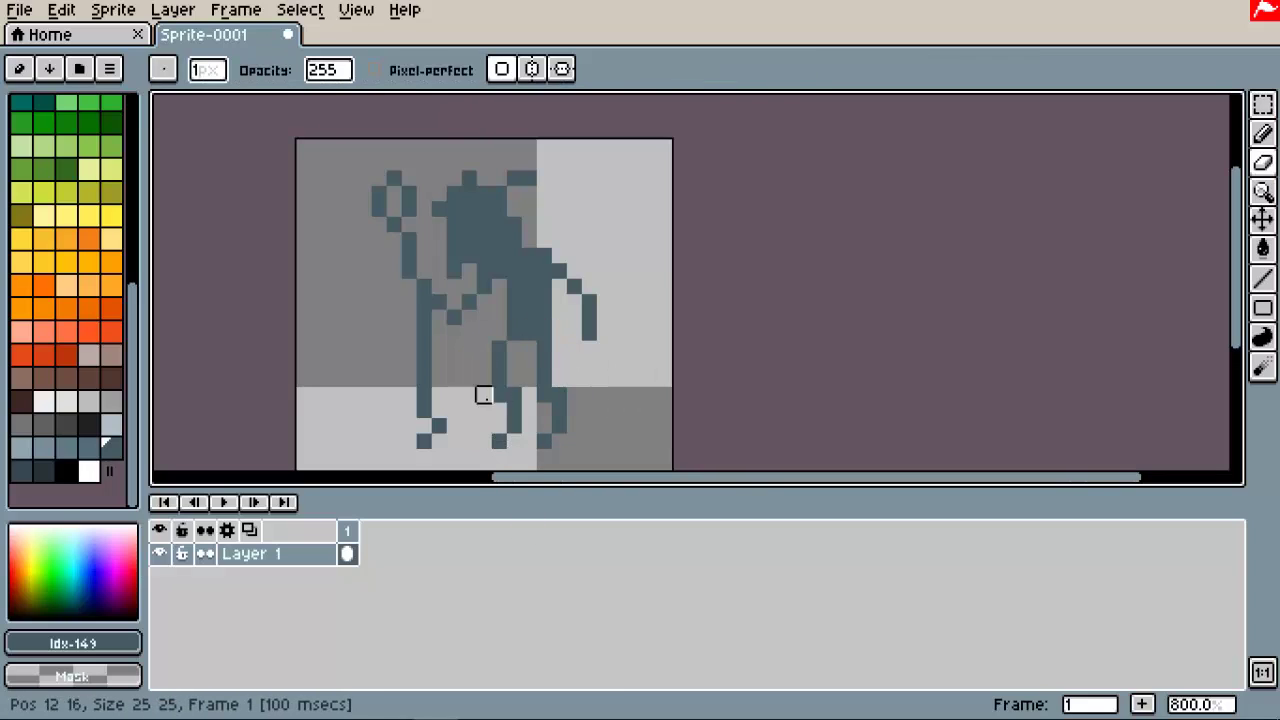
key(e)
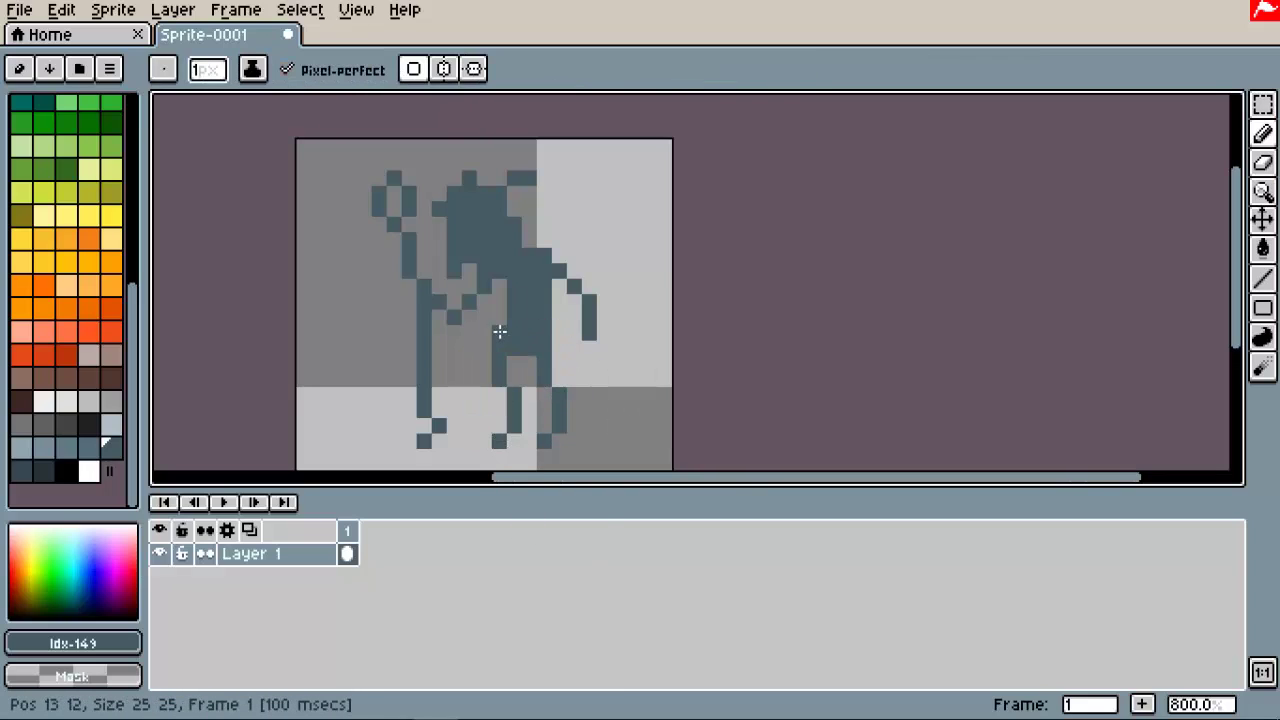
scroll(617, 380, left, 3)
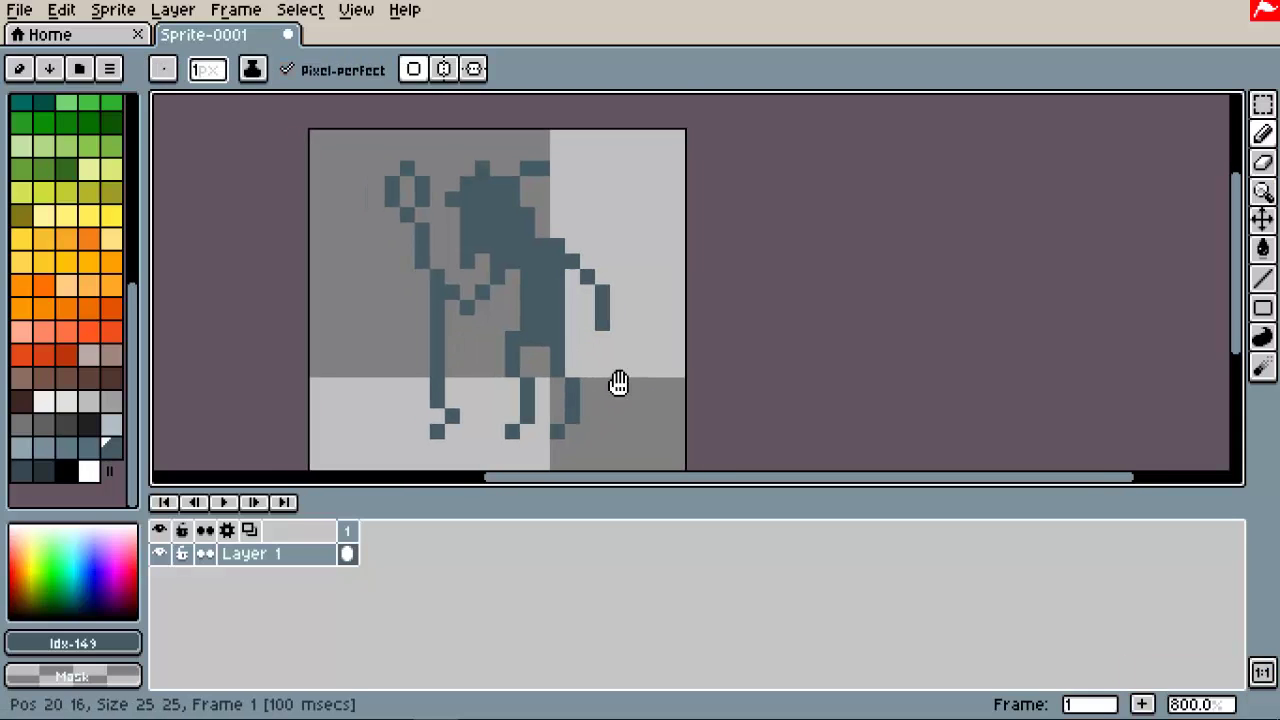
scroll(623, 274, down, 2)
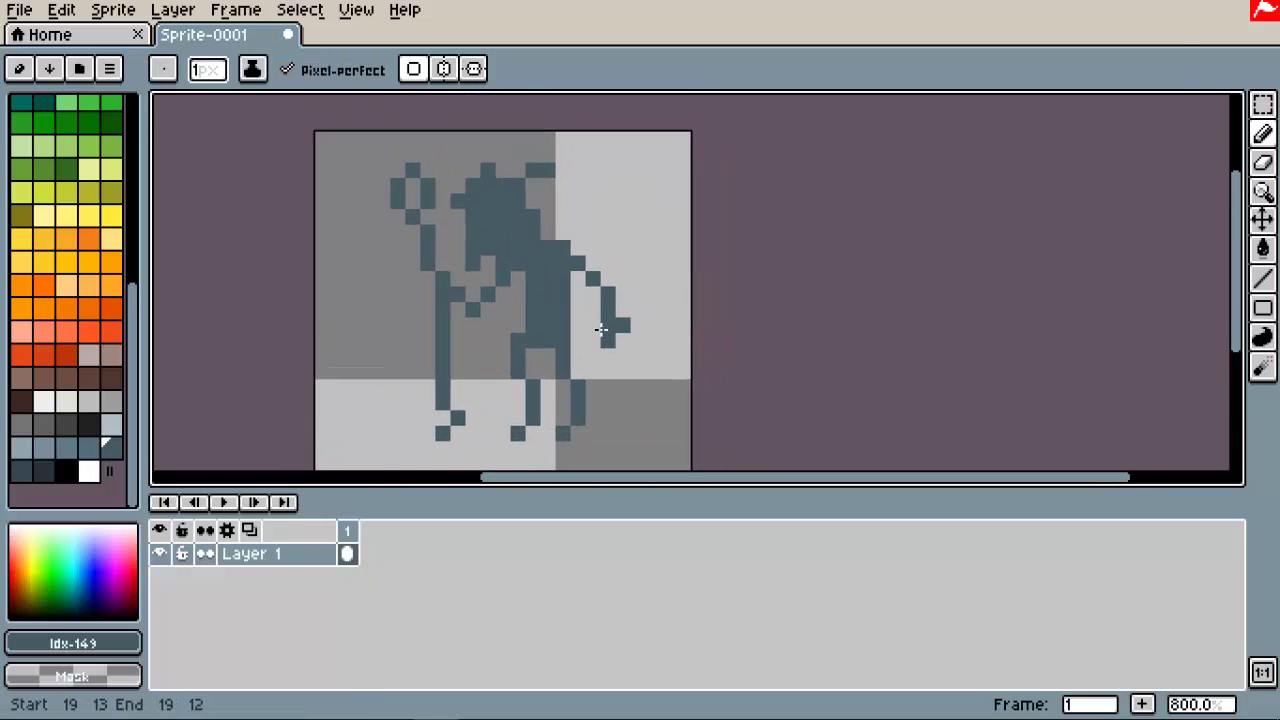
key(v)
key(b)
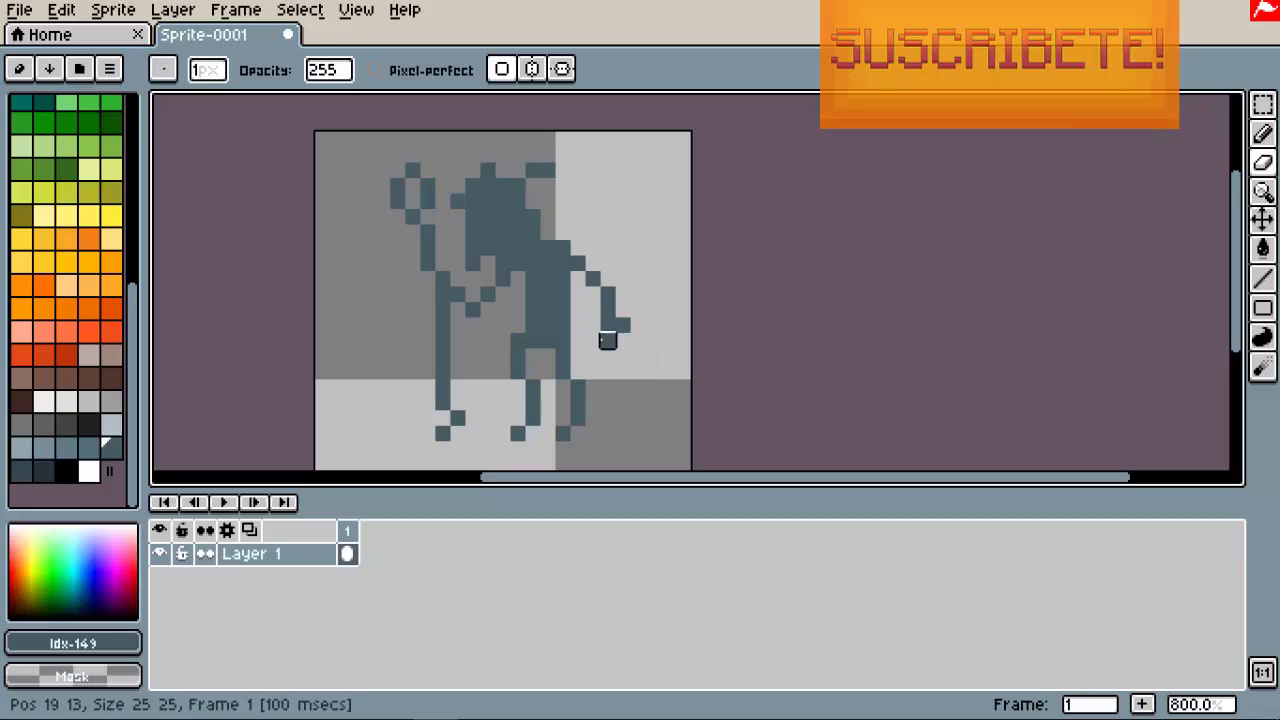
key(ctrl+z)
key(b)
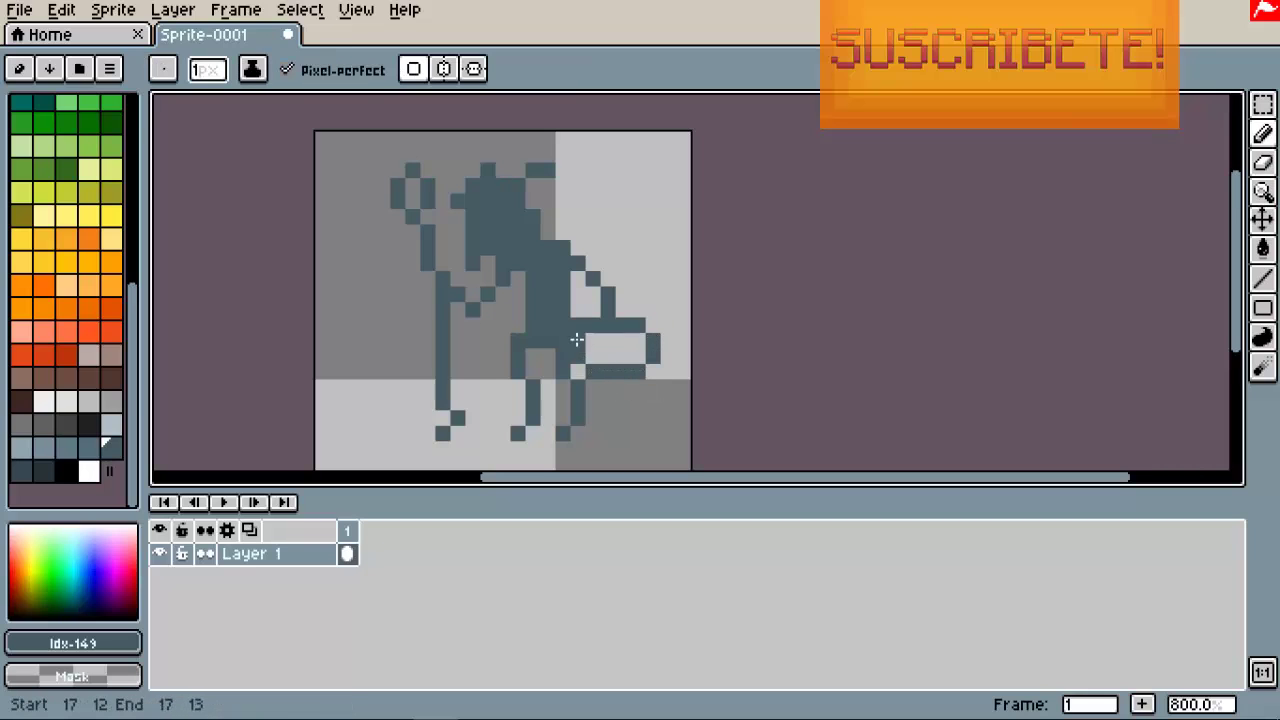
key(ctrl+z)
key(ctrl+z)
key(ctrl+z)
key(ctrl+z)
key(v)
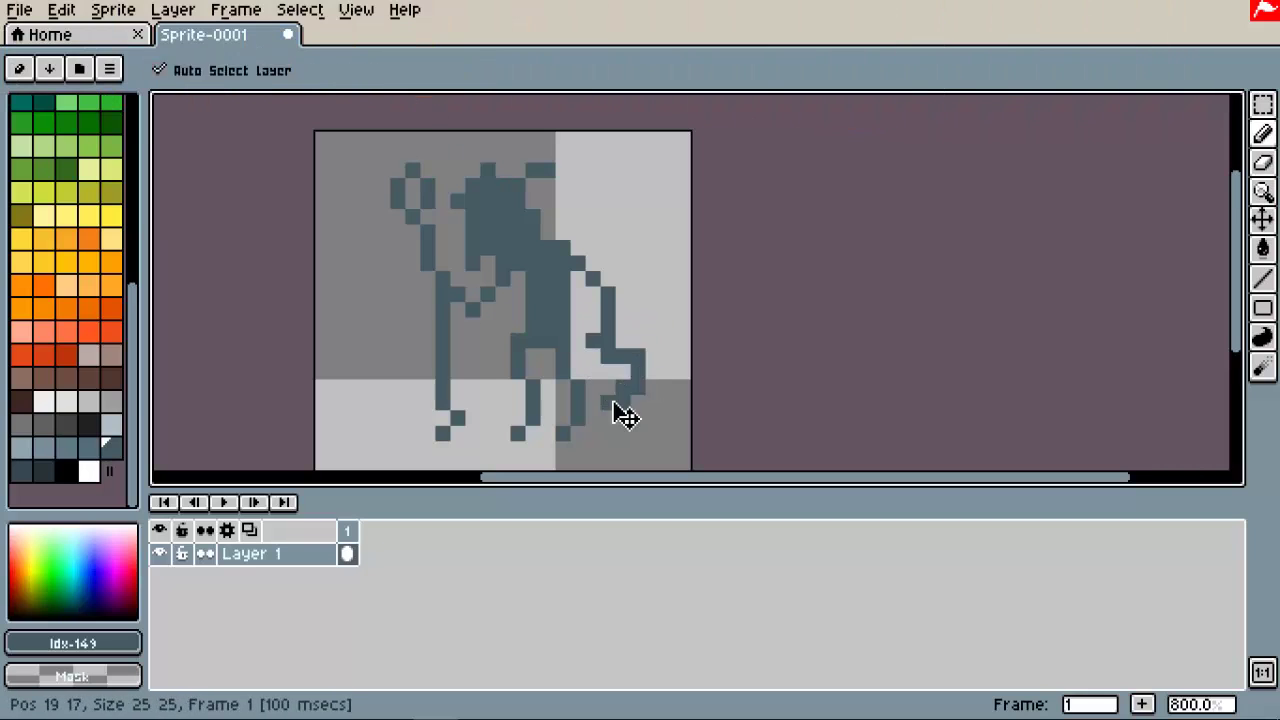
key(ctrl+z)
Step: Block in both hands as solid pixel clusters, and outline a cape behind the figure in light blue-grey, index 144
key(b)
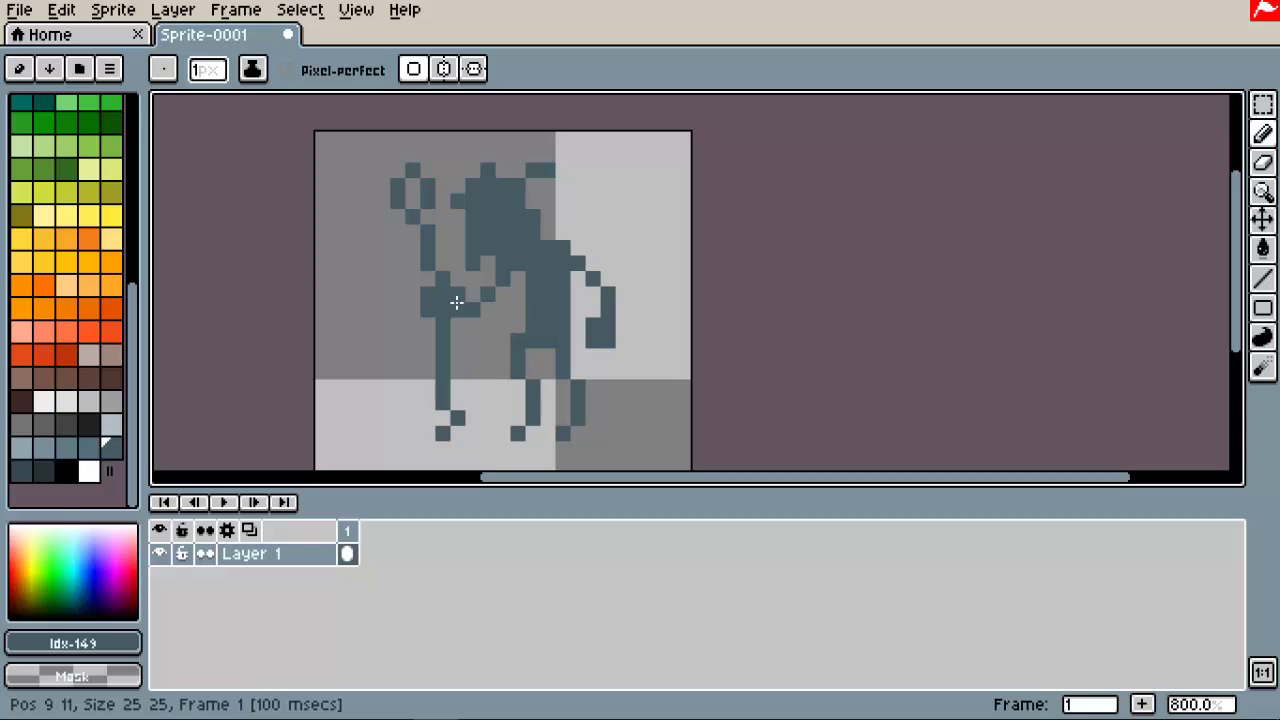
key(Up)
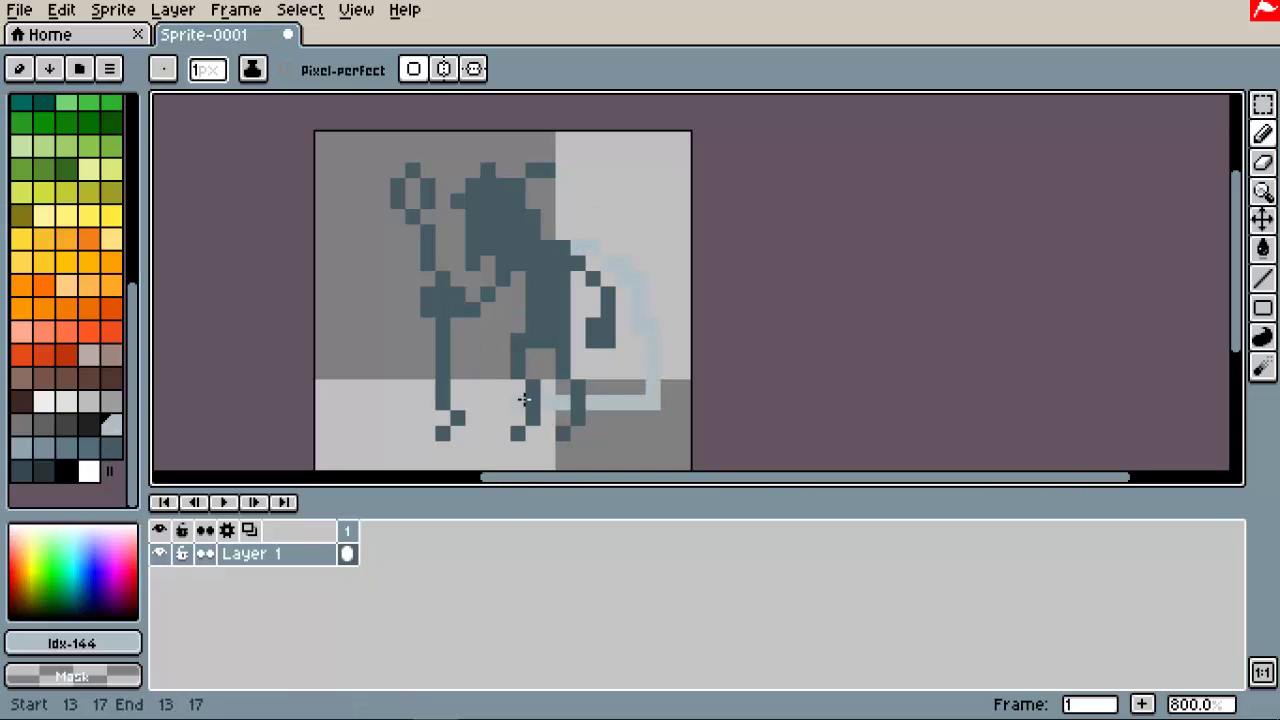
Step: Fill the cape and the gaps around the legs with medium slate, index 148, and touch up its collar
key(g)
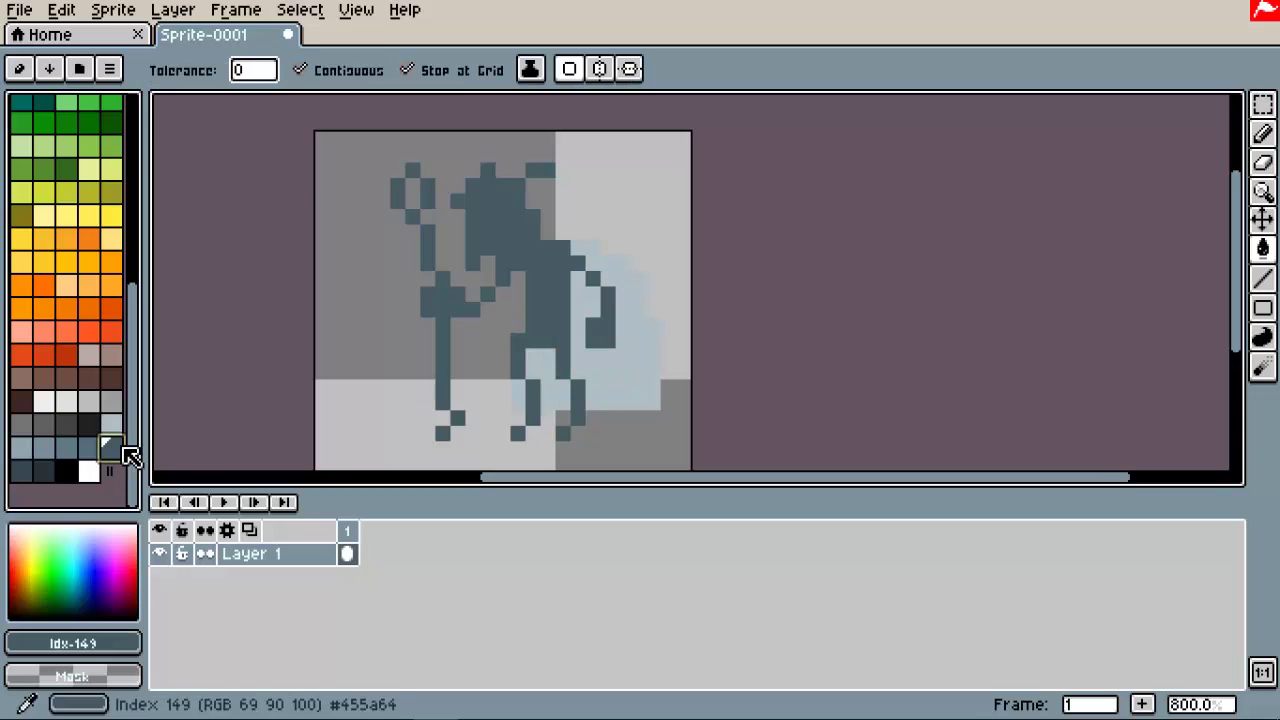
click(89, 448)
click(540, 378)
click(517, 395)
click(590, 400)
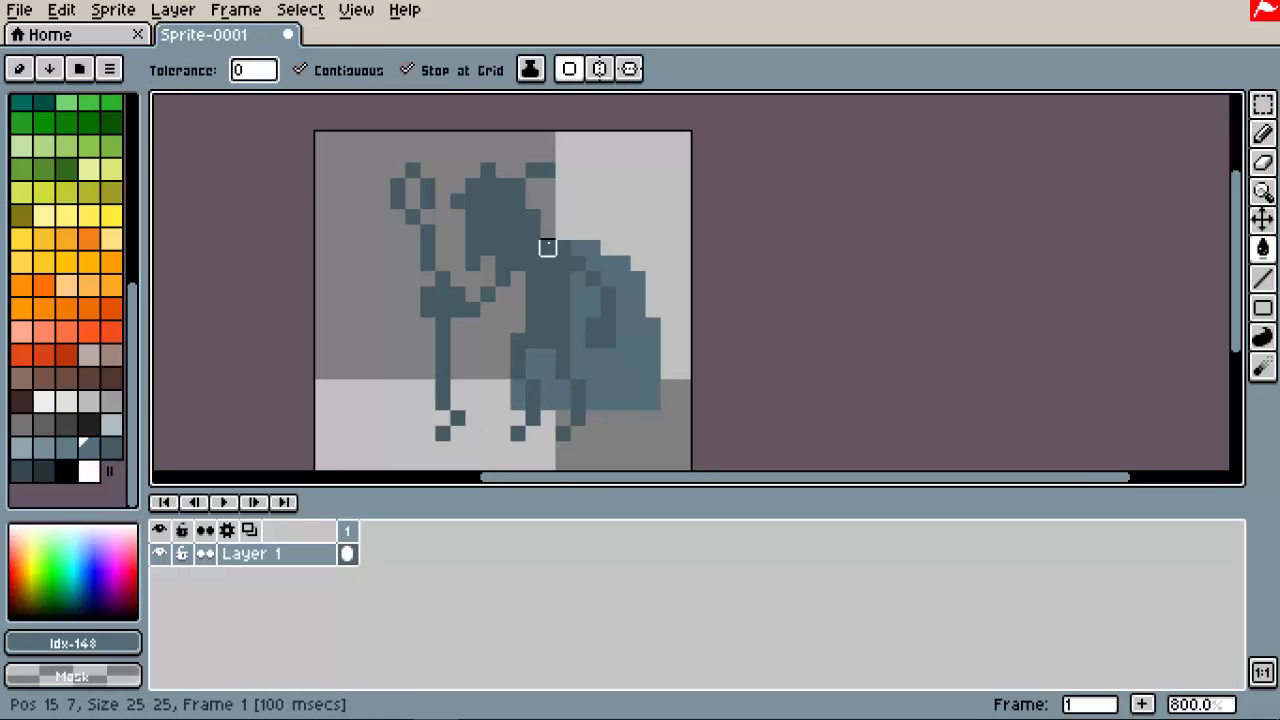
key(b)
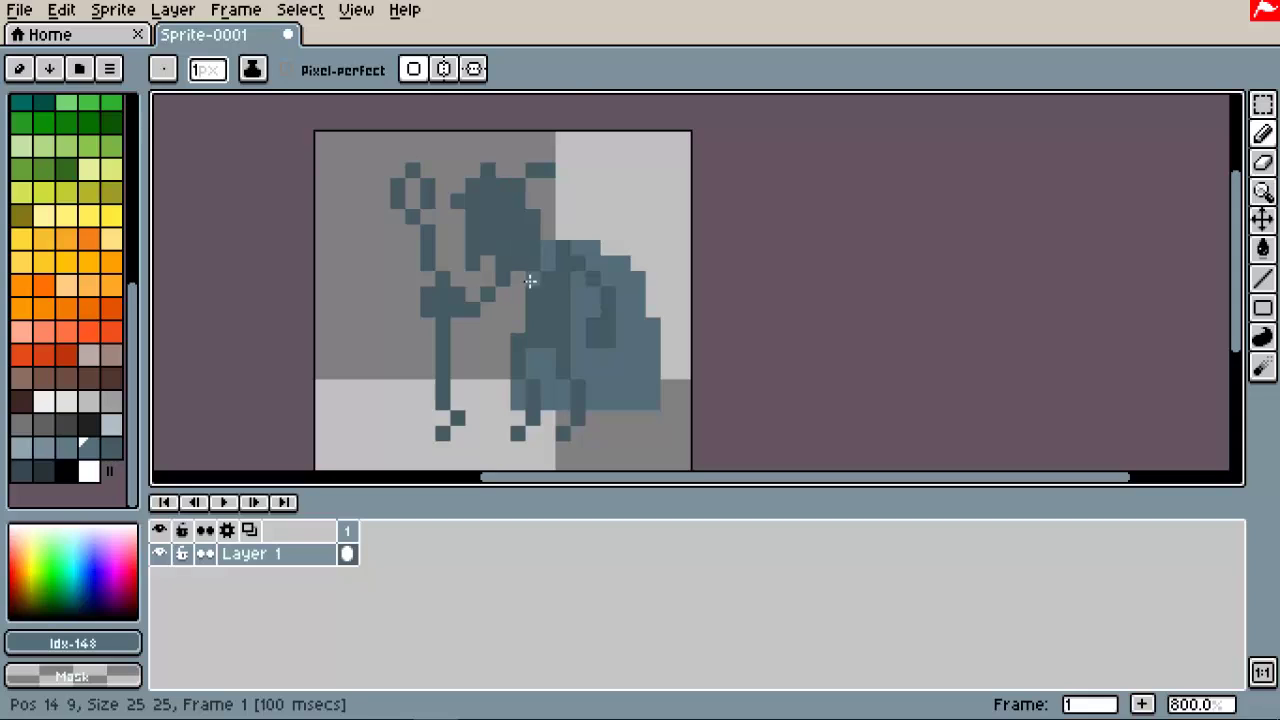
Step: Lasso the staff with the front arm, stretch the selection to a width of 17 pixels and reposition it
key(q)
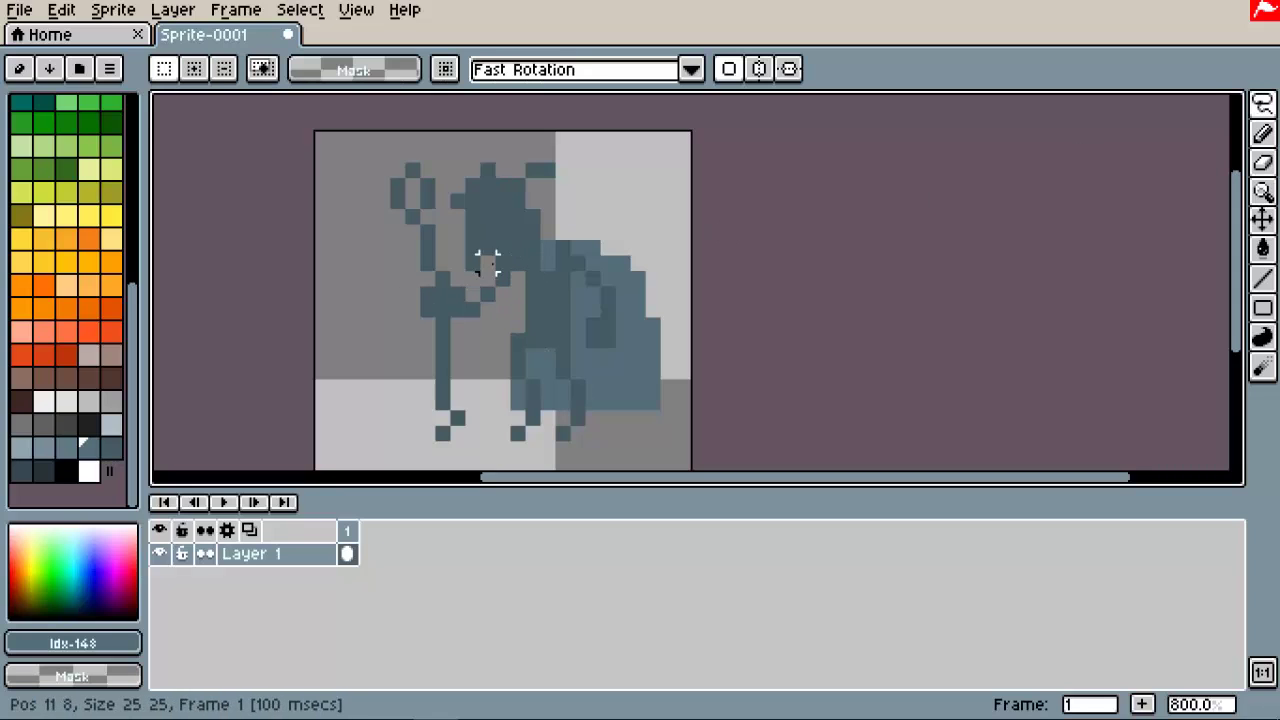
mouse_move(455, 262)
mouse_down()
mouse_move(412, 450)
mouse_move(517, 297)
mouse_move(502, 279)
mouse_move(529, 320)
mouse_up()
drag(330, 336, 295, 351)
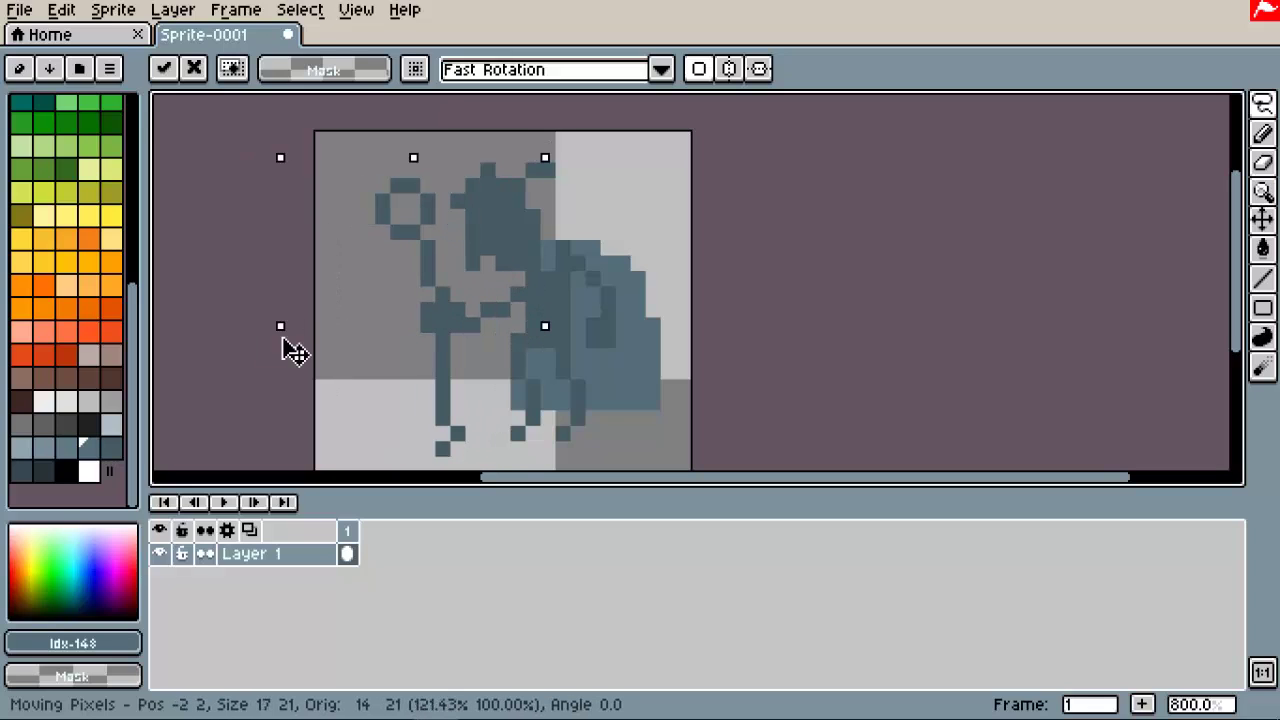
drag(497, 318, 500, 334)
key(shift+d)
key(ctrl+d)
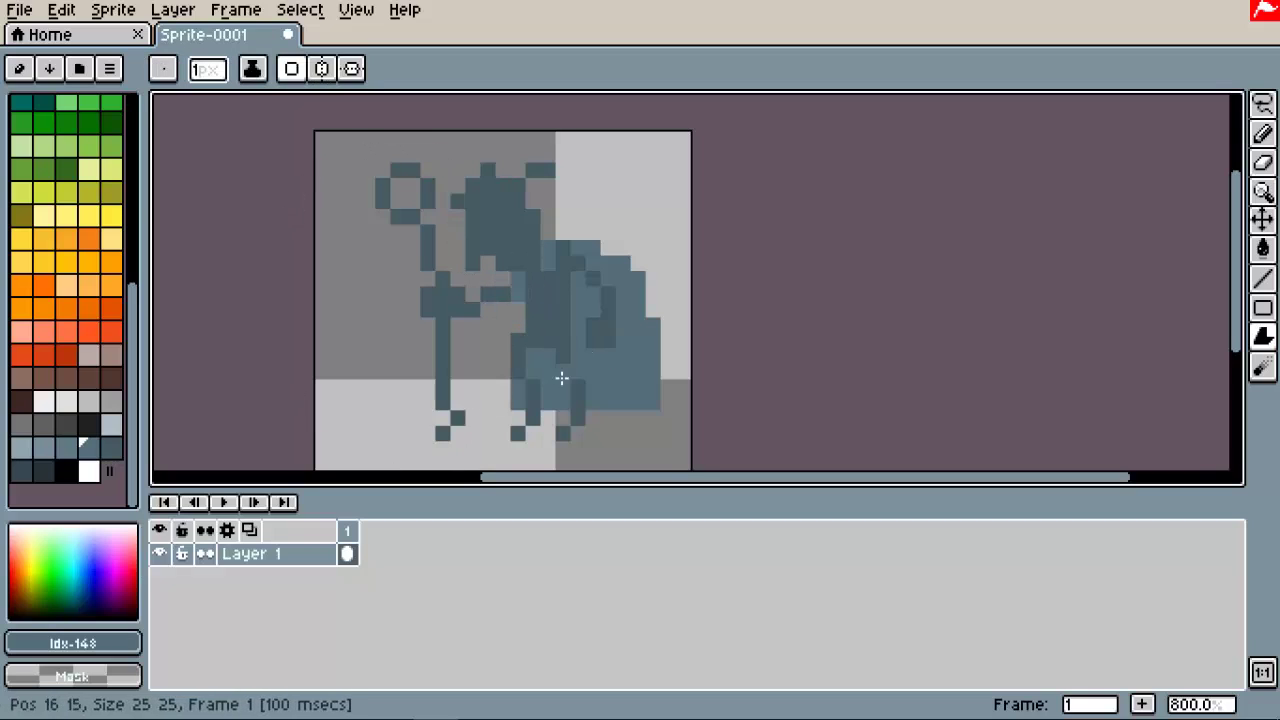
Step: Undo the last fill and join the front forearm to the torso with dark slate #455a64 pixels
key(ctrl+z)
key(e)
key(b)
alt+click(506, 294)
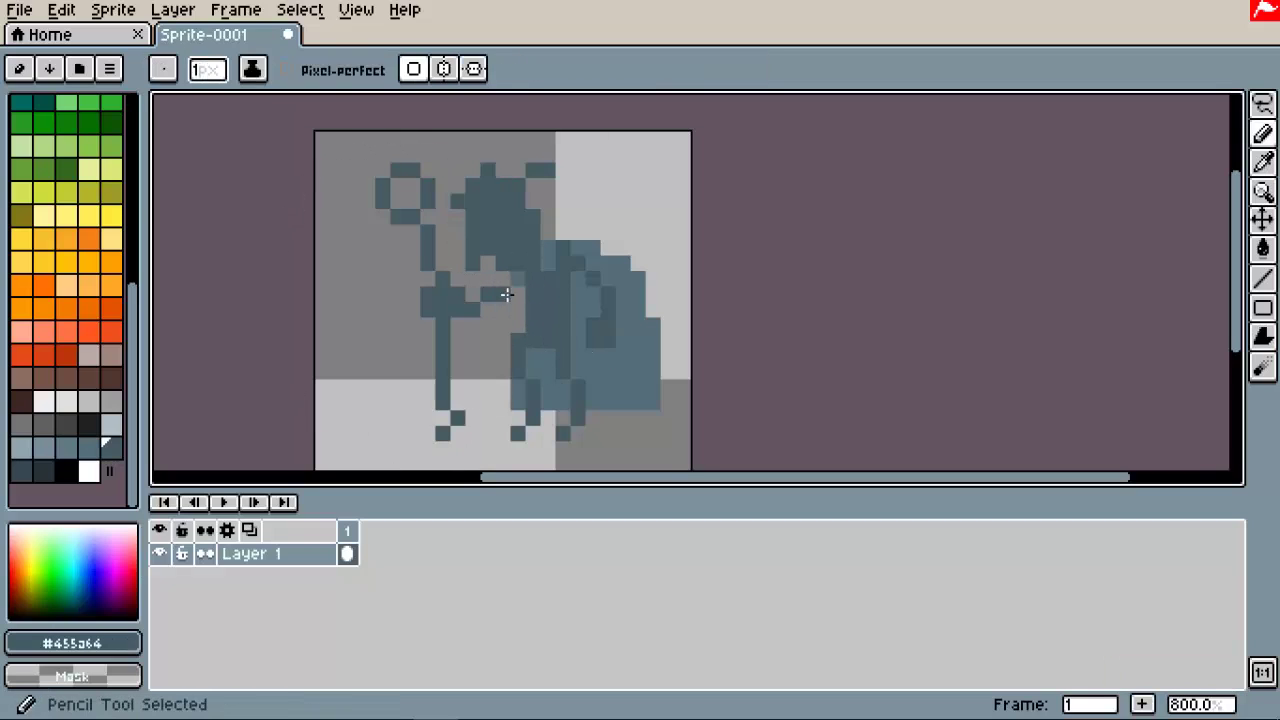
alt+click(520, 277)
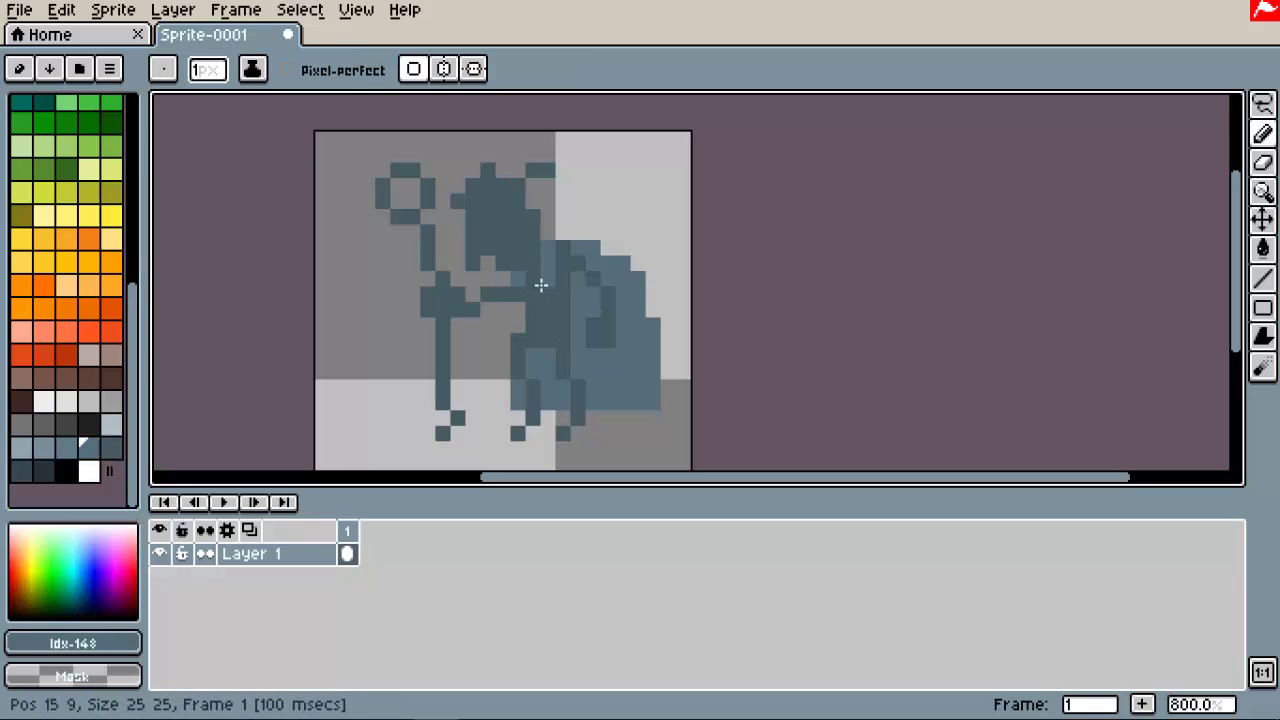
Step: Narrow the cape behind the figure to hug the back arm, leaving a thin hem trailing out behind the legs
mouse_move(600, 252)
mouse_down()
mouse_move(639, 299)
mouse_move(643, 409)
mouse_move(645, 340)
mouse_up()
mouse_move(614, 408)
mouse_down()
mouse_move(628, 316)
mouse_move(638, 435)
mouse_move(614, 266)
mouse_up()
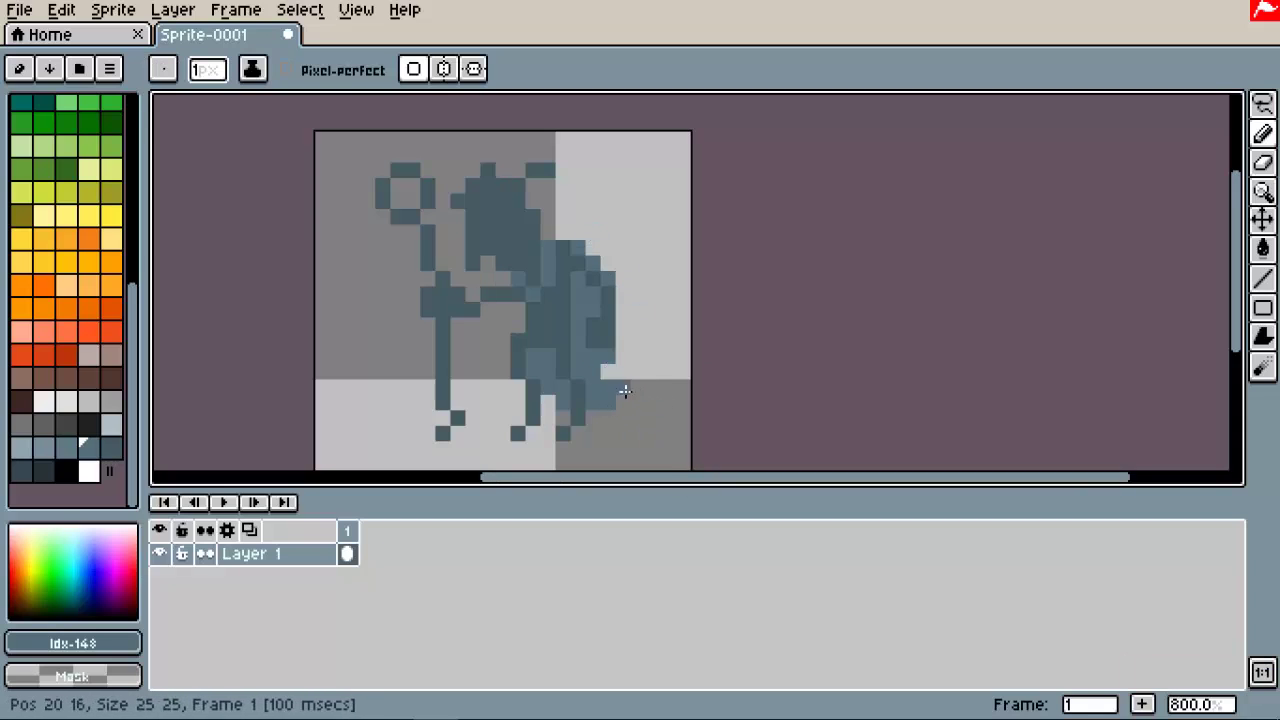
key(ctrl+z)
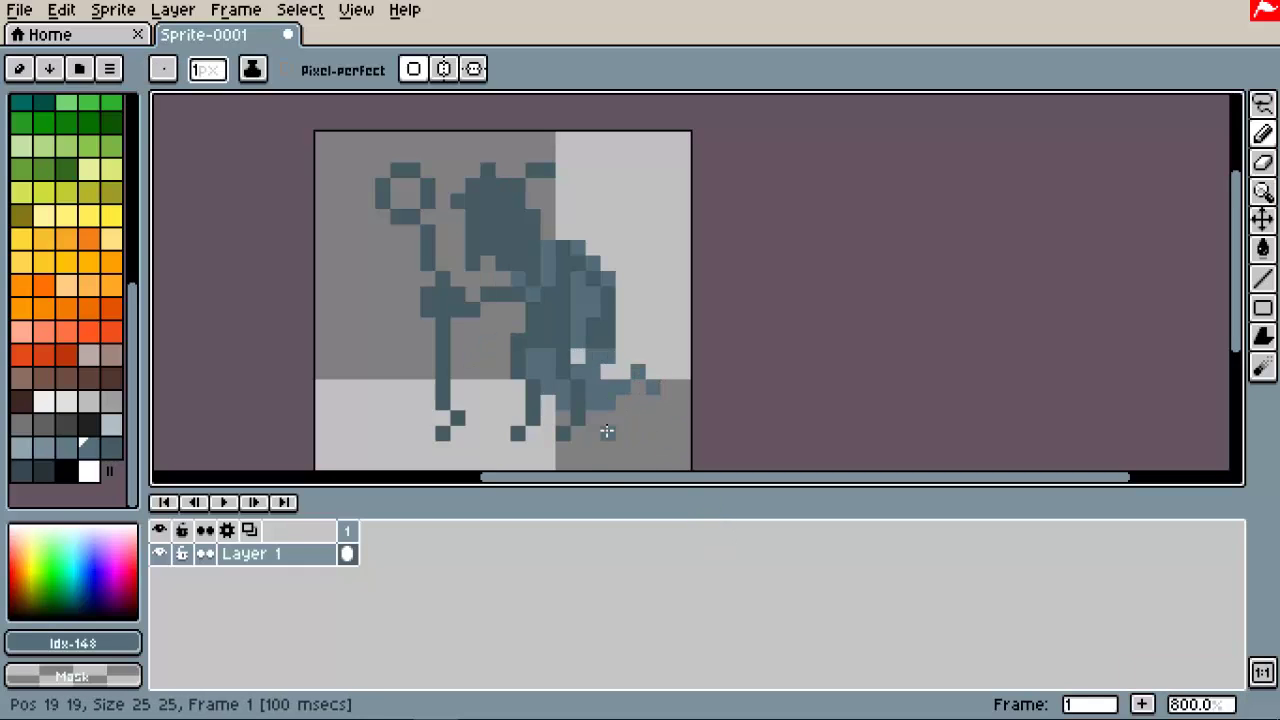
key(ctrl+z)
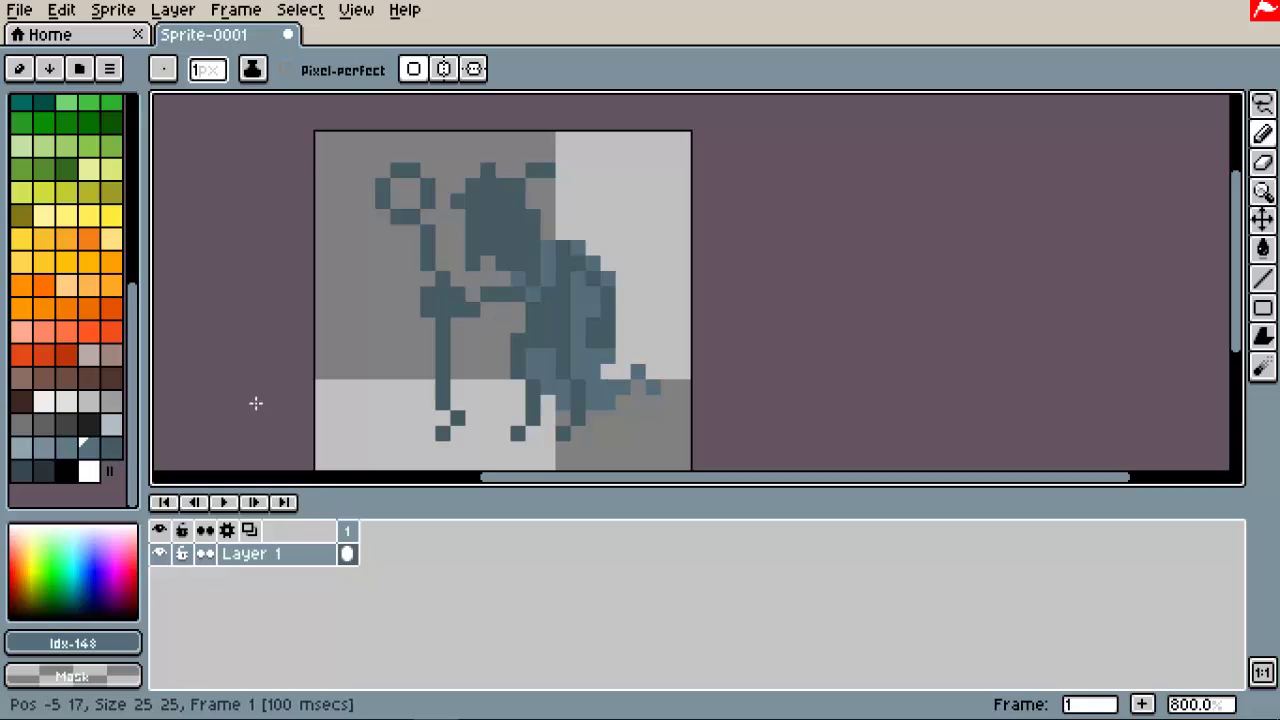
Step: Paint the face below the brow in light blue-grey, index 144
alt+click(500, 294)
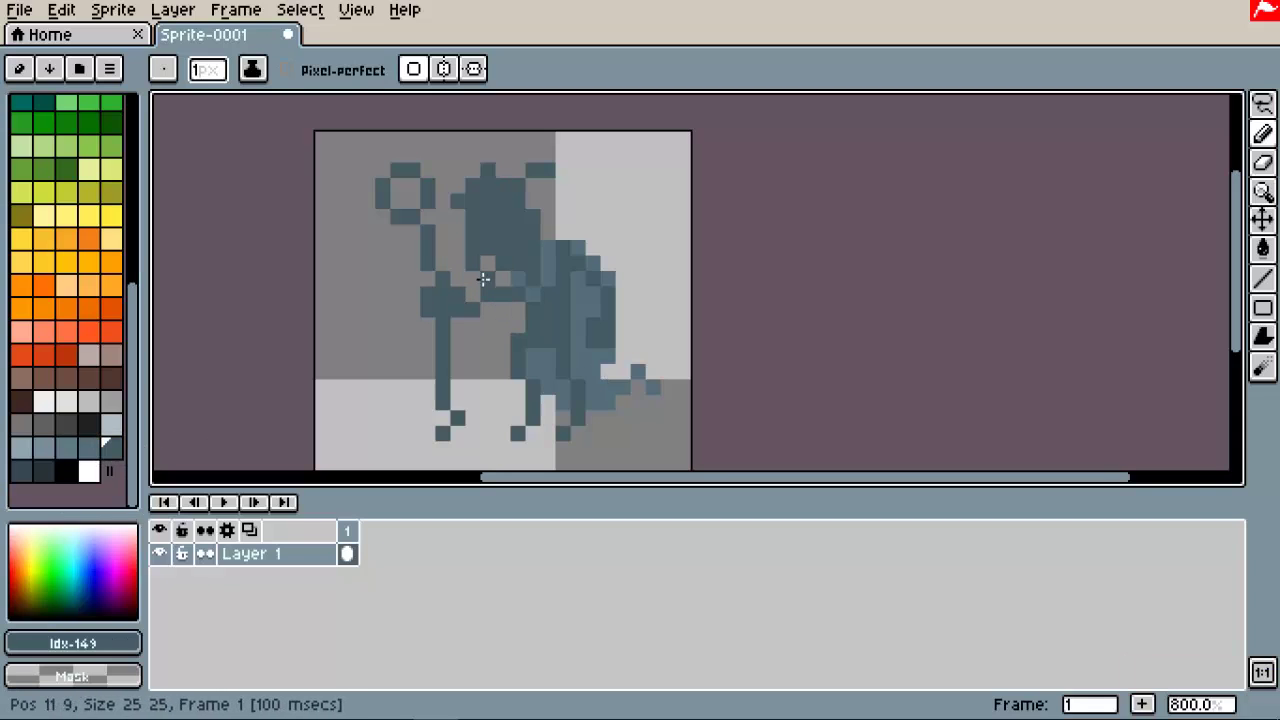
alt+click(623, 223)
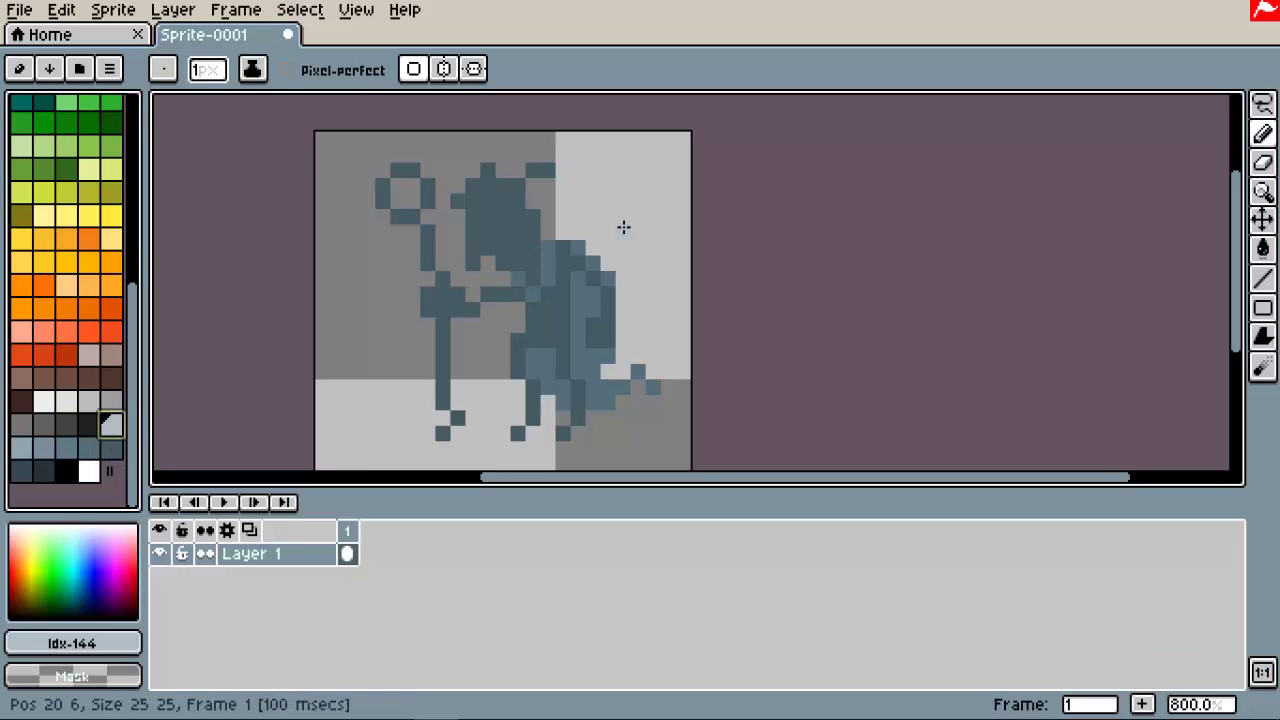
mouse_move(471, 230)
mouse_down()
mouse_move(471, 209)
mouse_move(494, 246)
mouse_move(498, 218)
mouse_up()
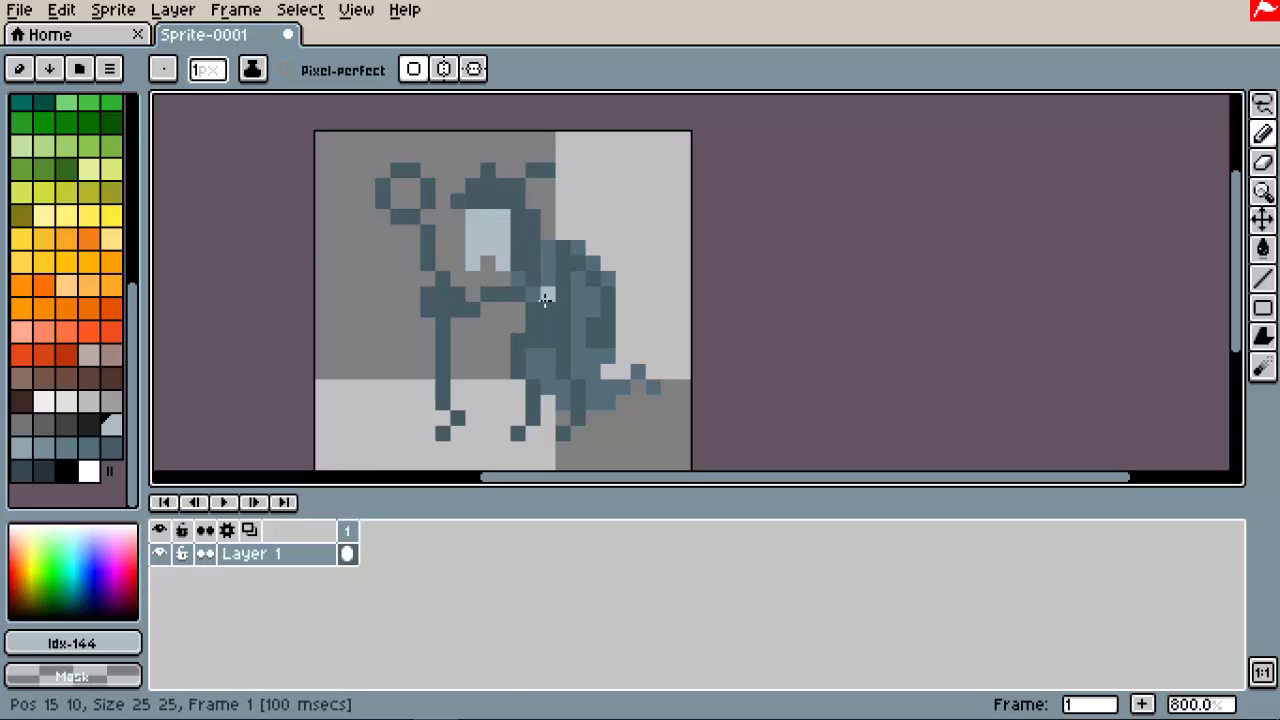
Step: Add a new layer and move the lassoed head from Layer 1 onto it
right_click(263, 594)
click(420, 633)
click(1262, 103)
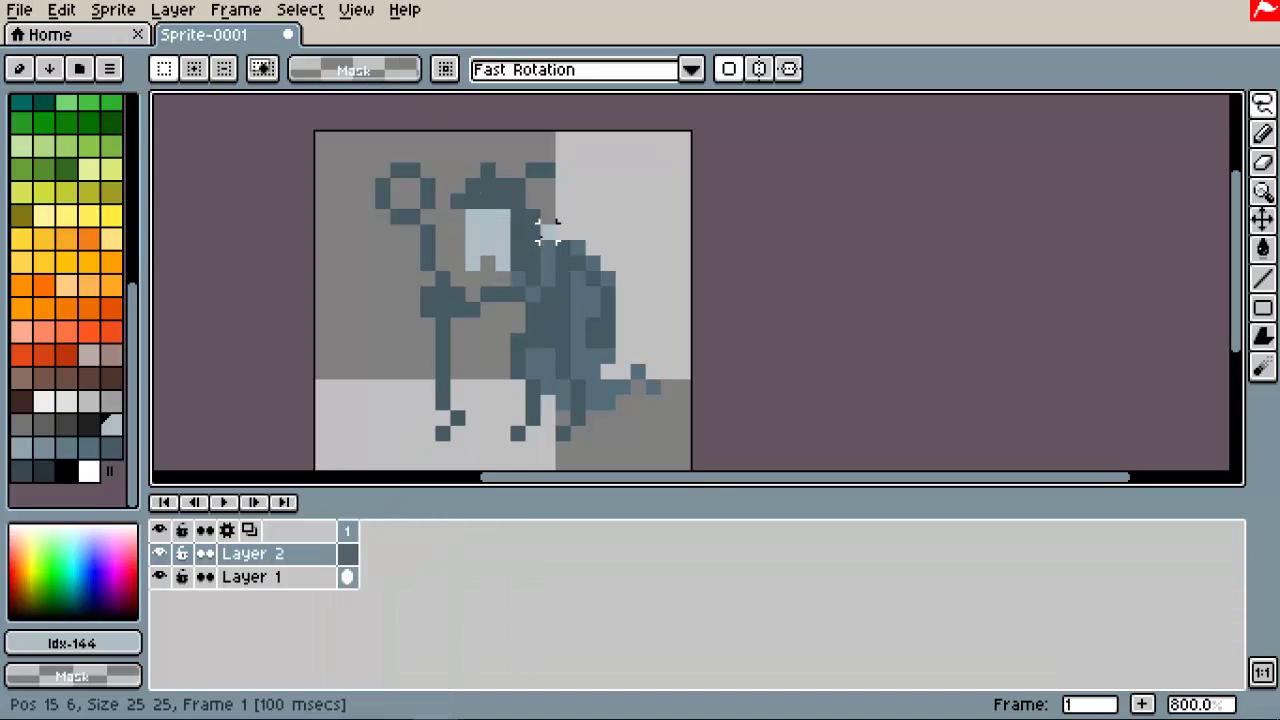
drag(547, 236, 532, 264)
mouse_move(457, 250)
mouse_down()
mouse_move(471, 149)
mouse_move(586, 214)
mouse_up()
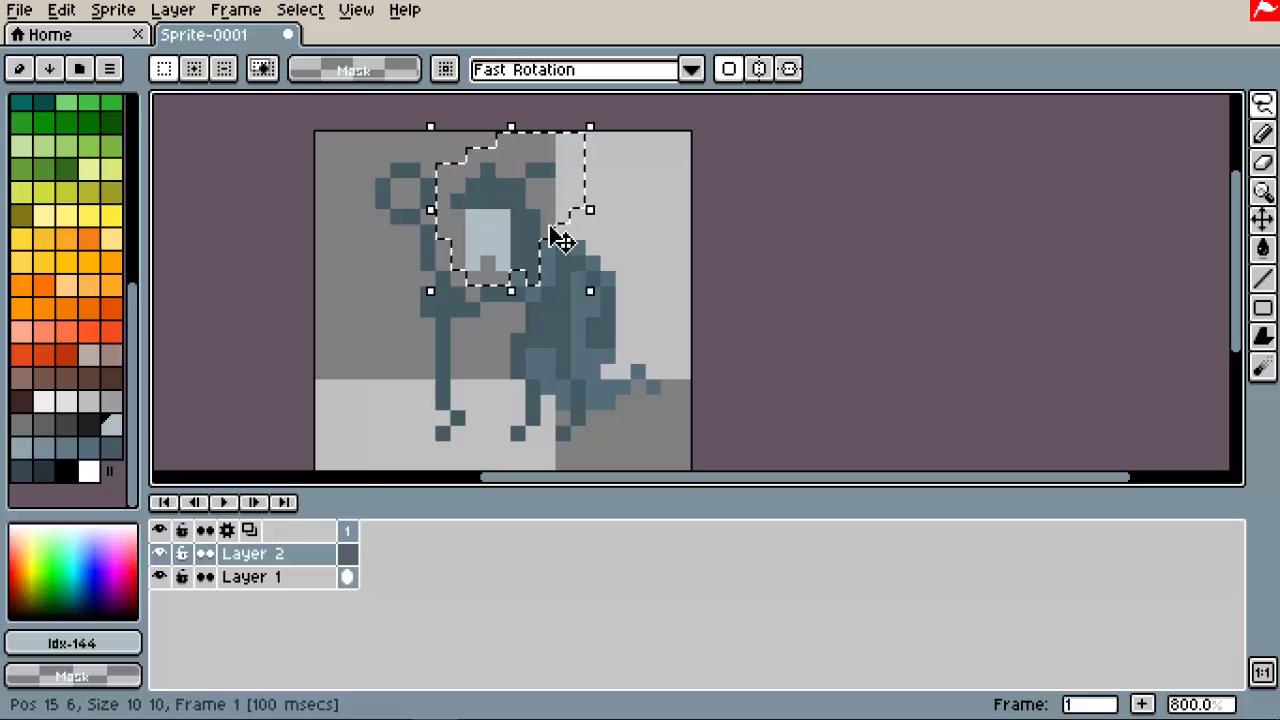
click(250, 577)
Step: Rename the head's layer as cabeza
double_click(266, 558)
text(ca)
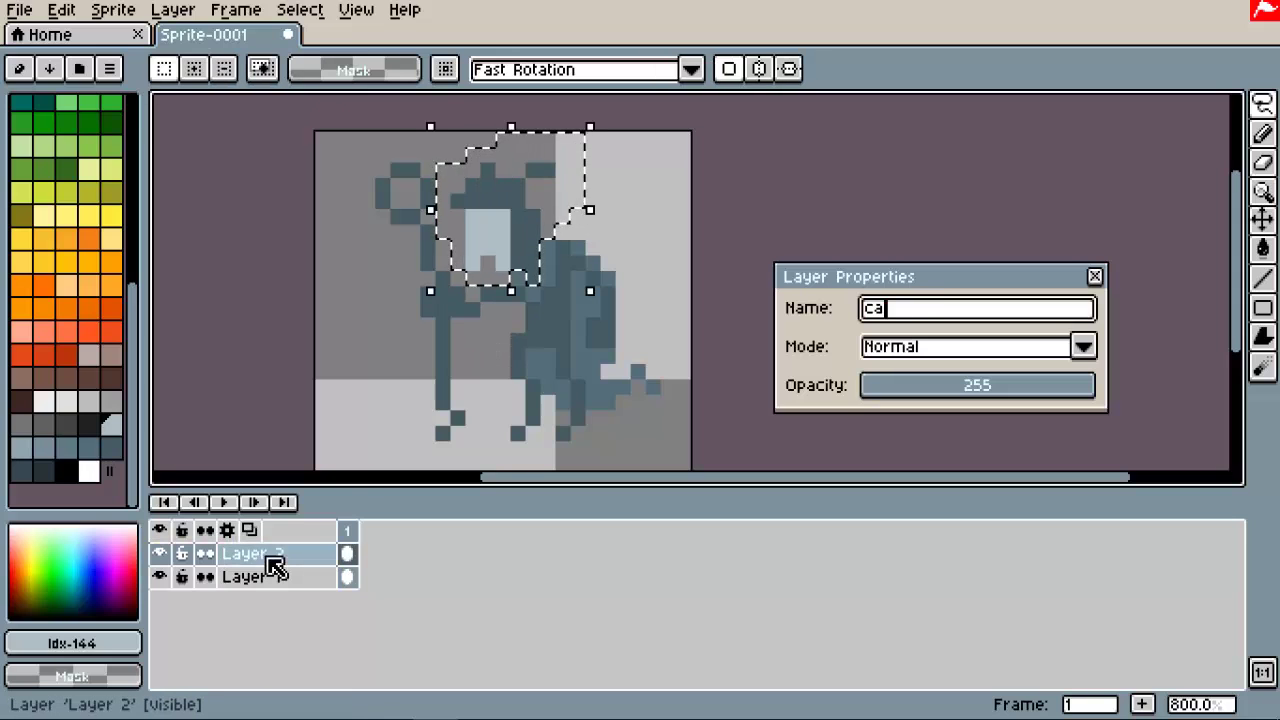
text(beza)
key(BackSpace)
key(BackSpace)
text(eza)
key(Return)
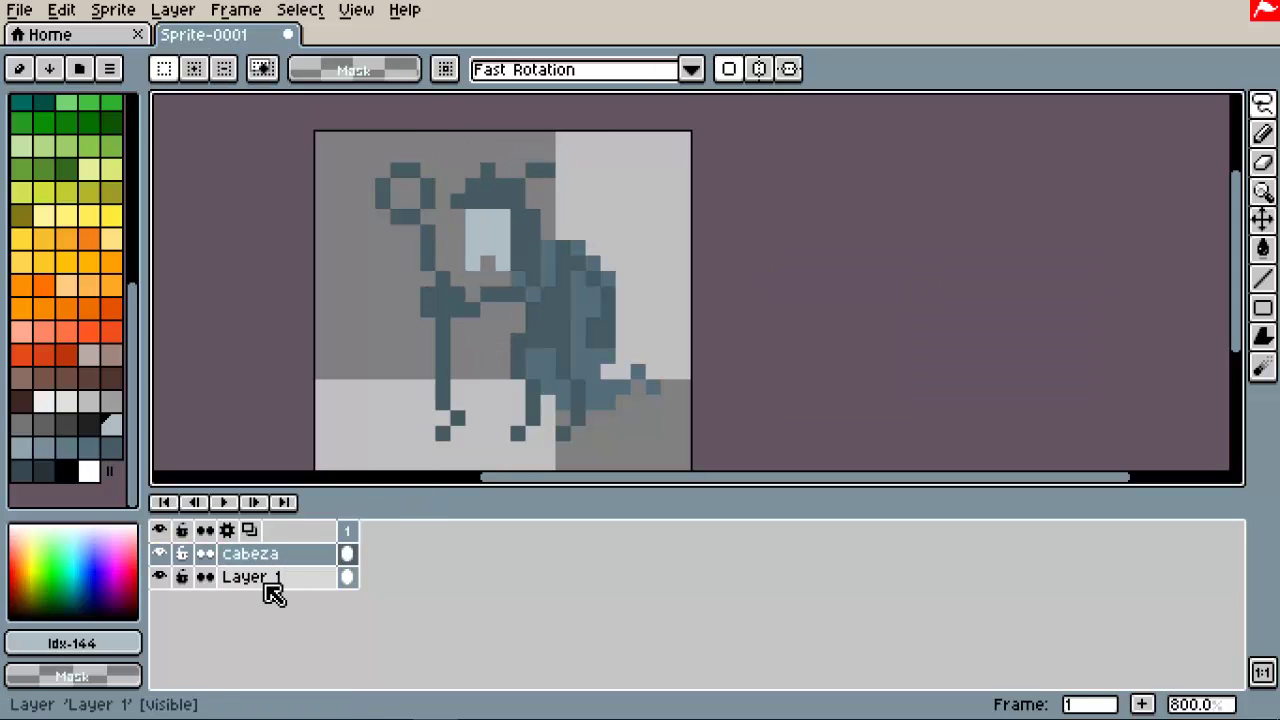
Step: Rename Layer 1 as fondo and hide the cabeza layer
double_click(268, 582)
text(don)
key(BackSpace)
key(BackSpace)
text(fondo)
key(Return)
click(160, 553)
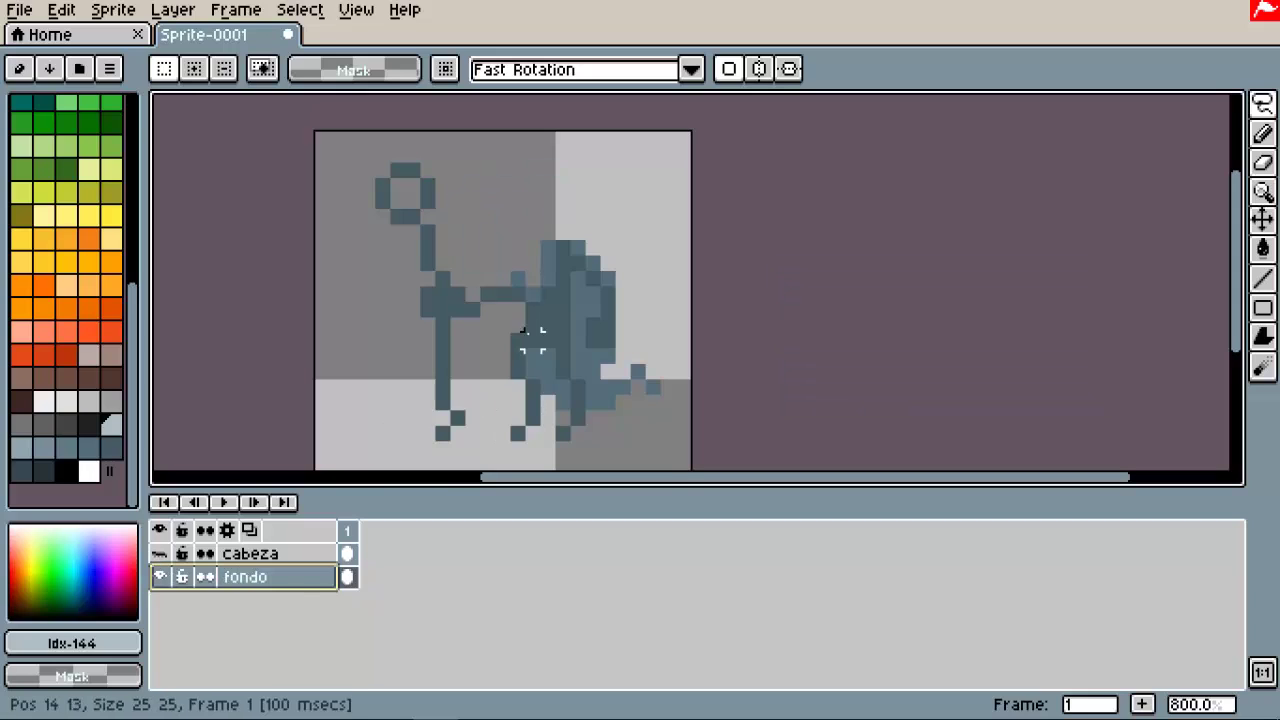
Step: Lasso the front arm and hand on the fondo layer and cut them out
drag(517, 293, 487, 370)
drag(383, 360, 383, 362)
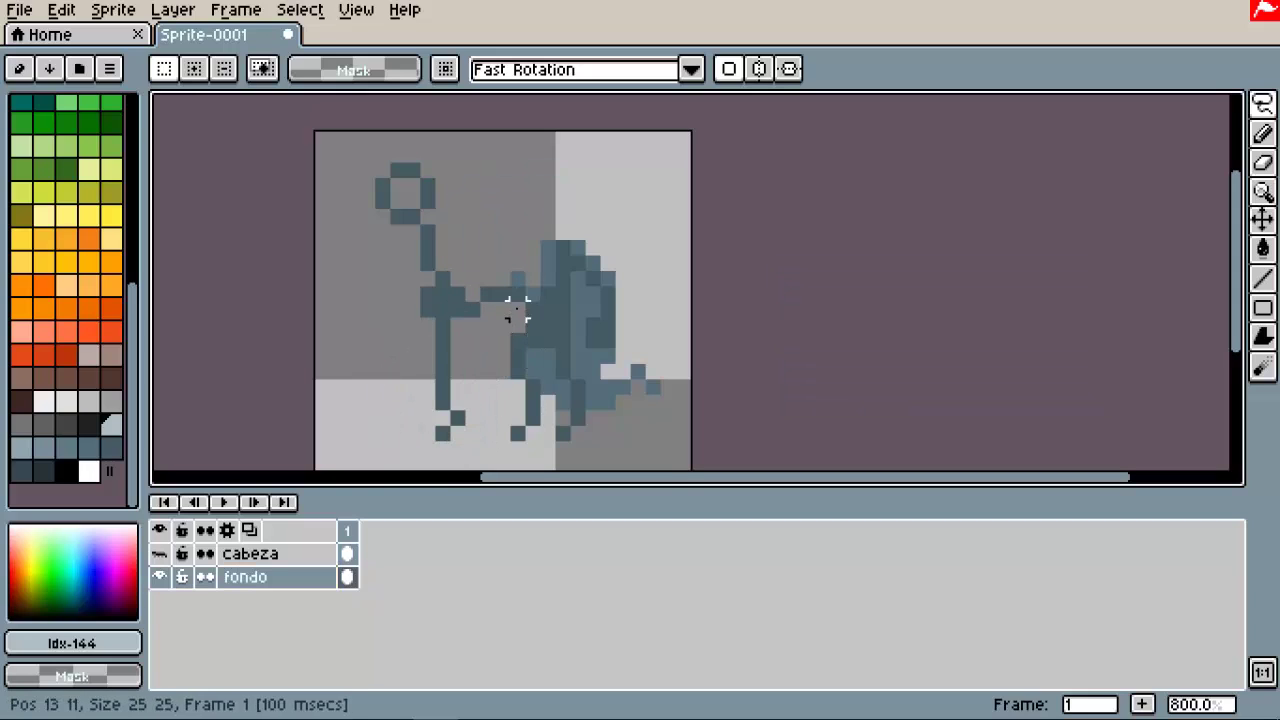
mouse_move(517, 303)
mouse_down()
mouse_move(456, 322)
mouse_move(413, 280)
mouse_move(525, 290)
mouse_up()
mouse_move(527, 357)
mouse_down()
mouse_move(509, 317)
mouse_move(523, 286)
mouse_move(410, 318)
mouse_move(520, 300)
mouse_up()
key(ctrl+z)
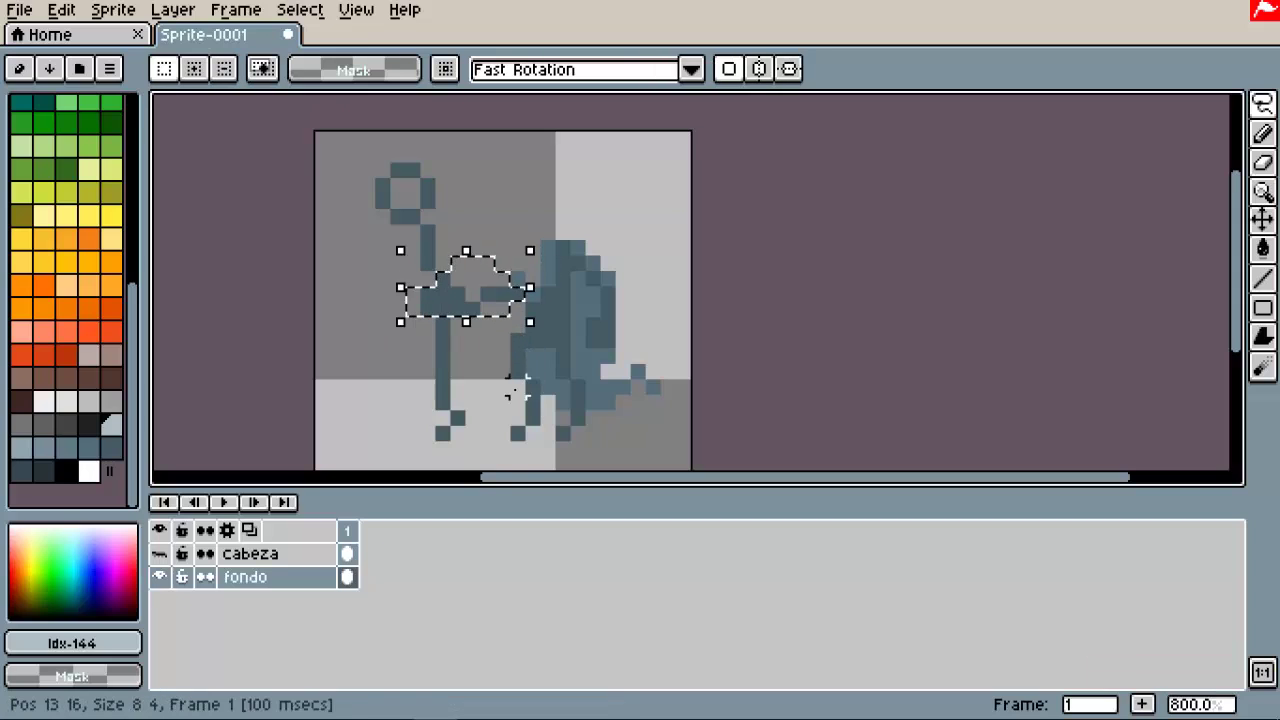
key(e)
key(Delete)
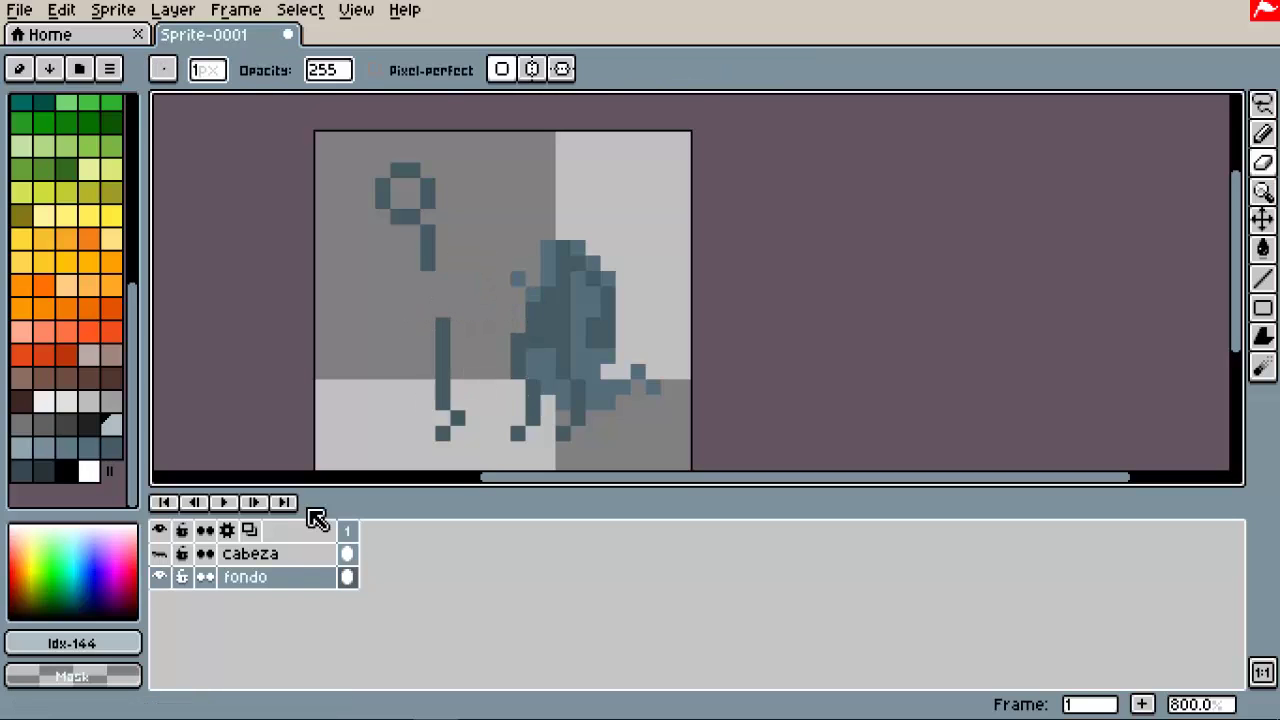
Step: Add a layer named brazos holding the cut front arm and hand
right_click(270, 554)
click(270, 566)
double_click(297, 563)
text(brazos)
key(Return)
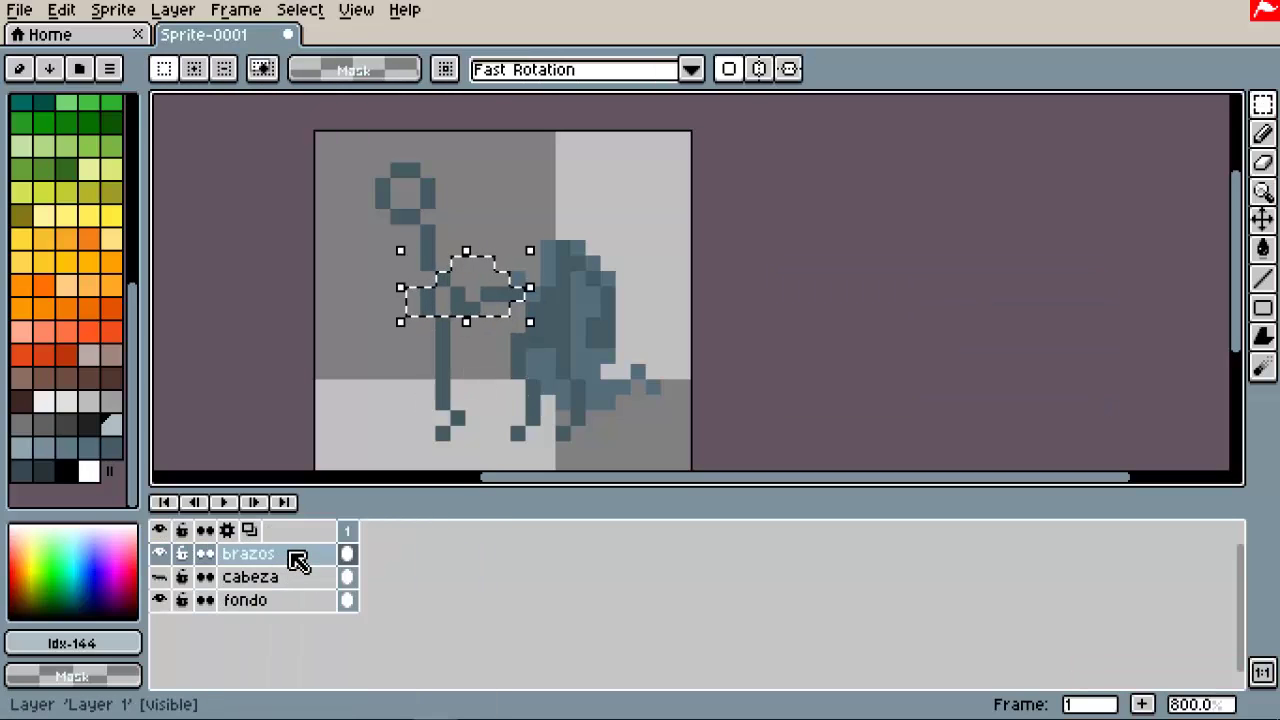
Step: Redraw the missing staff shaft on fondo in dark slate, index 149, and hide the brazos layer
click(283, 598)
click(159, 553)
key(b)
click(159, 553)
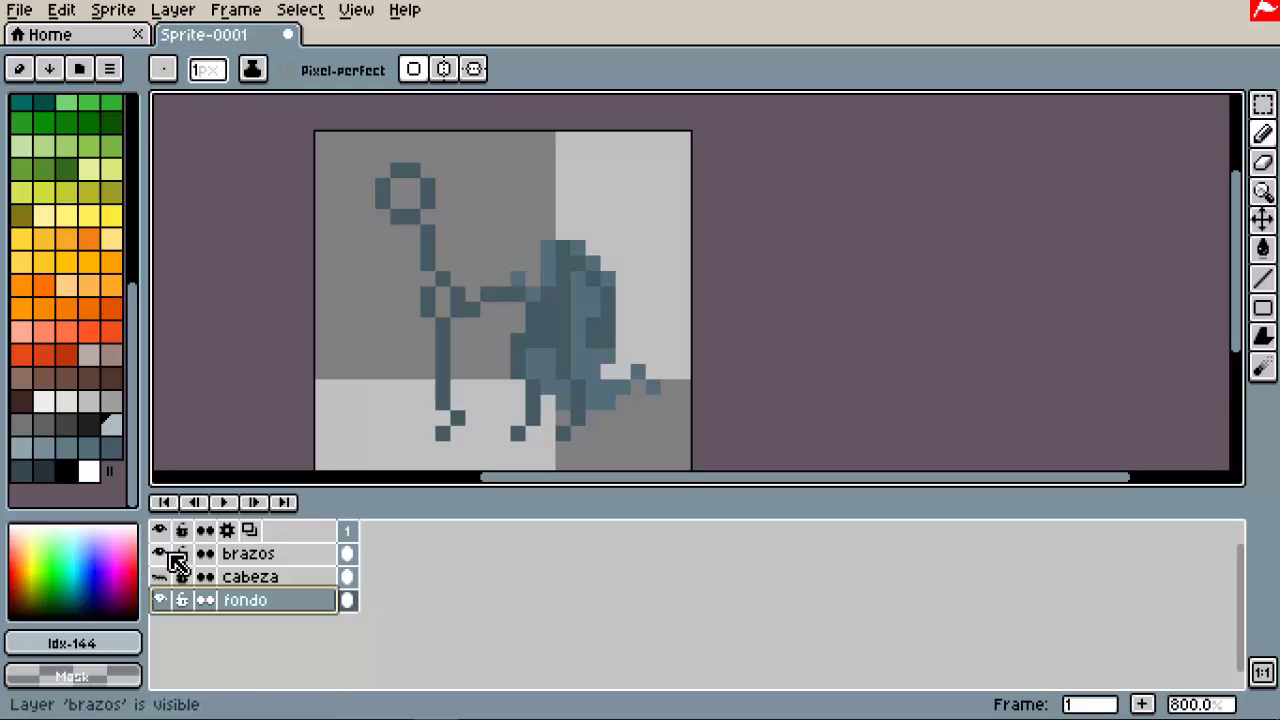
click(86, 452)
click(159, 553)
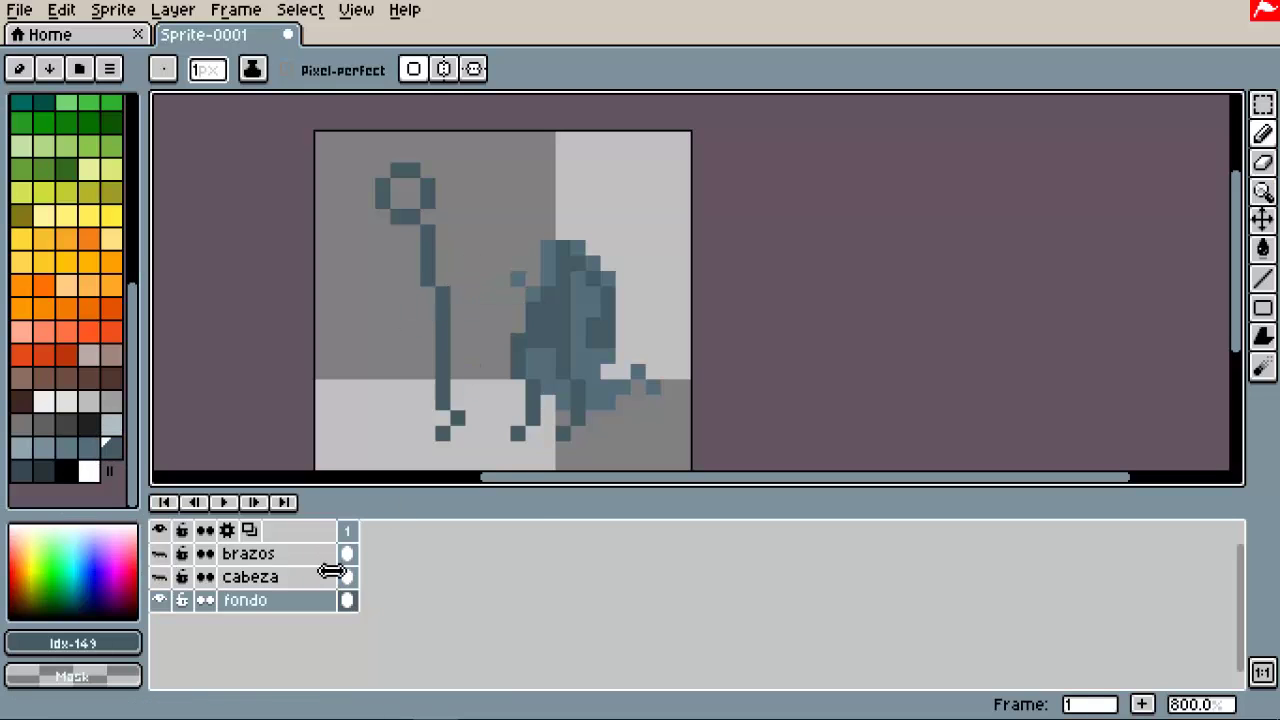
Step: Move the whole staff from fondo onto a new layer named staff, and hide that layer
key(shift+n)
key(m)
drag(357, 143, 485, 462)
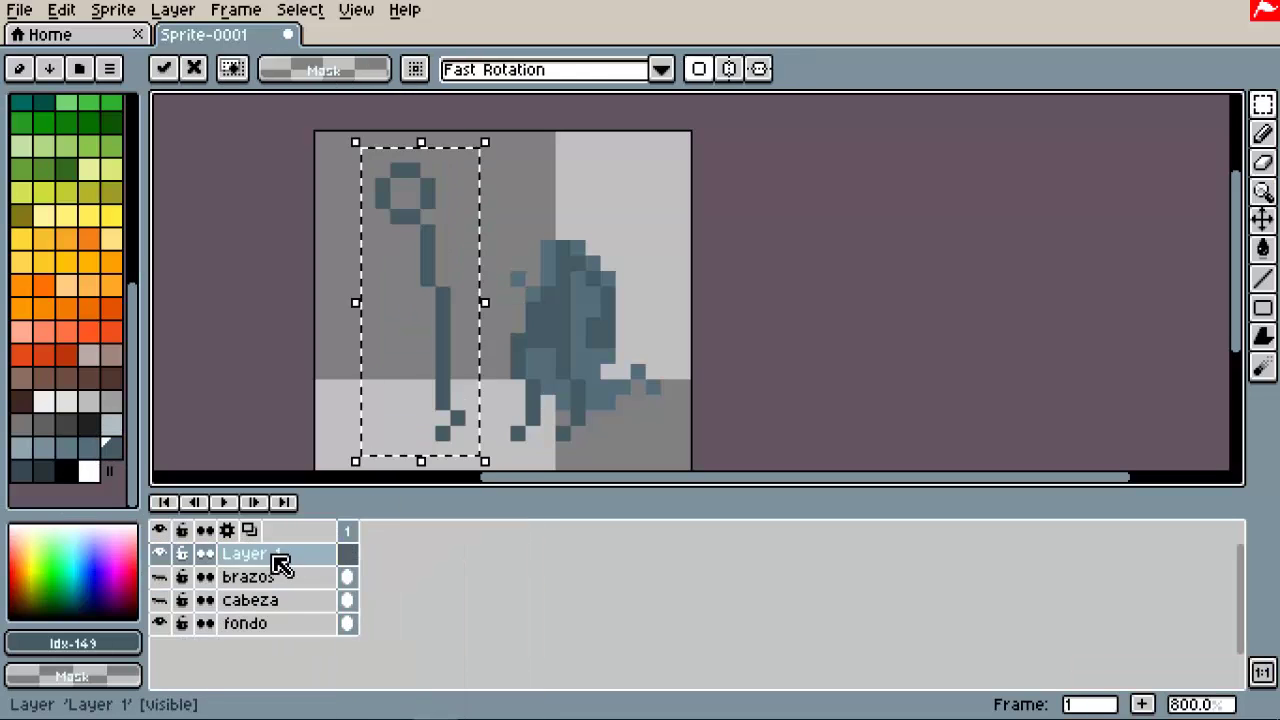
double_click(279, 560)
text(staff)
key(Return)
click(494, 366)
click(159, 553)
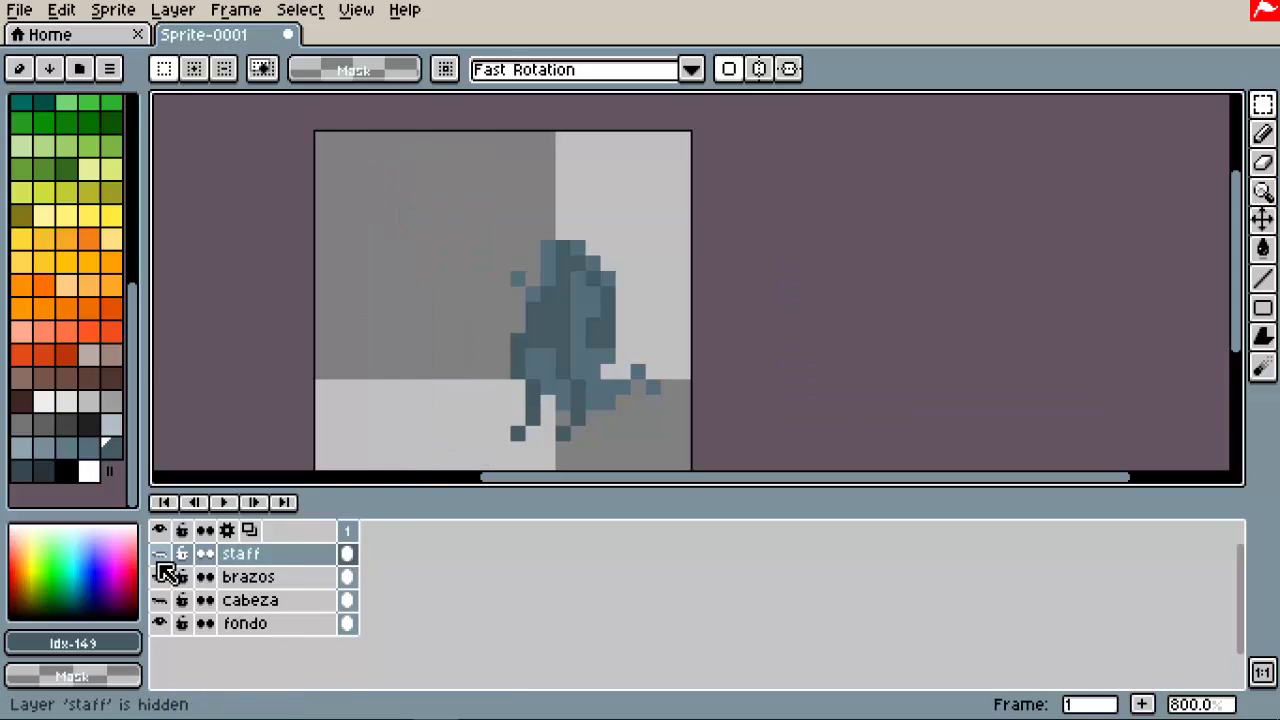
Step: Select the main cape area on fondo with the Magic Wand and remove it from that layer
key(w)
key(Down)
key(Down)
key(Down)
click(589, 289)
key(Delete)
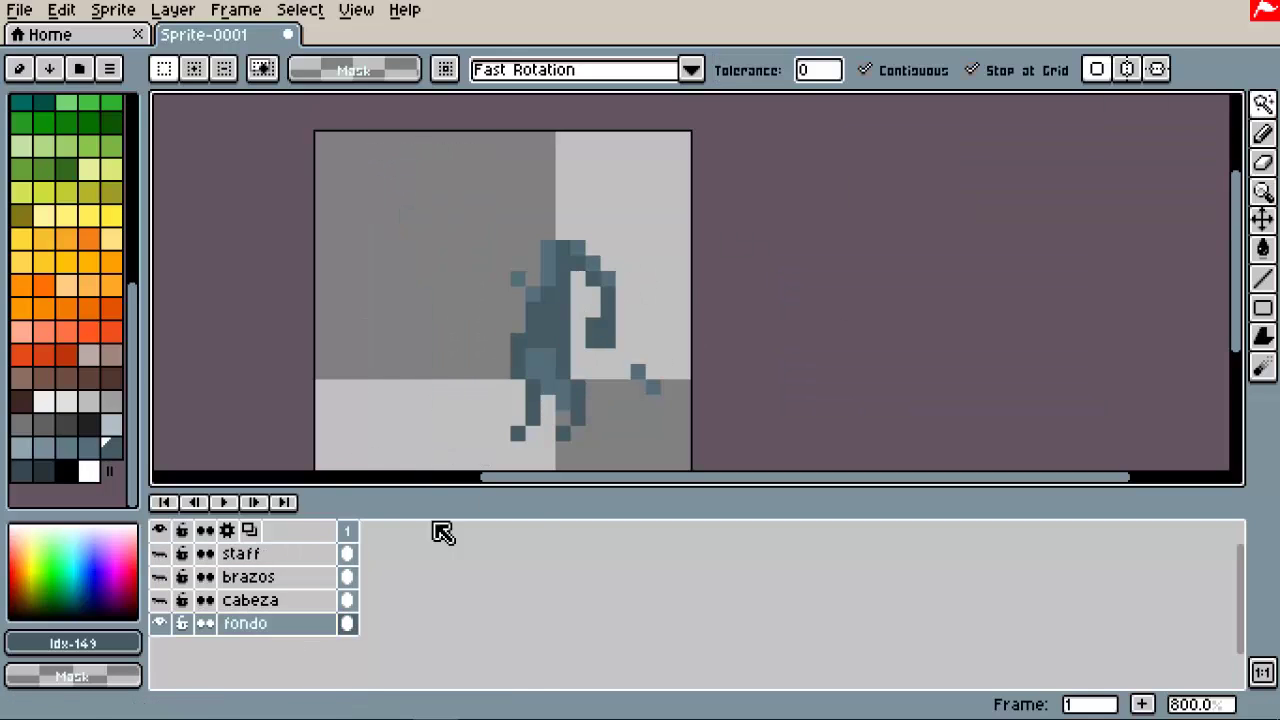
Step: Add a top layer named capa and paste the cape onto it
key(Up)
key(Up)
key(Up)
key(shift+n)
double_click(306, 562)
text(capa)
key(Return)
key(ctrl+v)
key(Return)
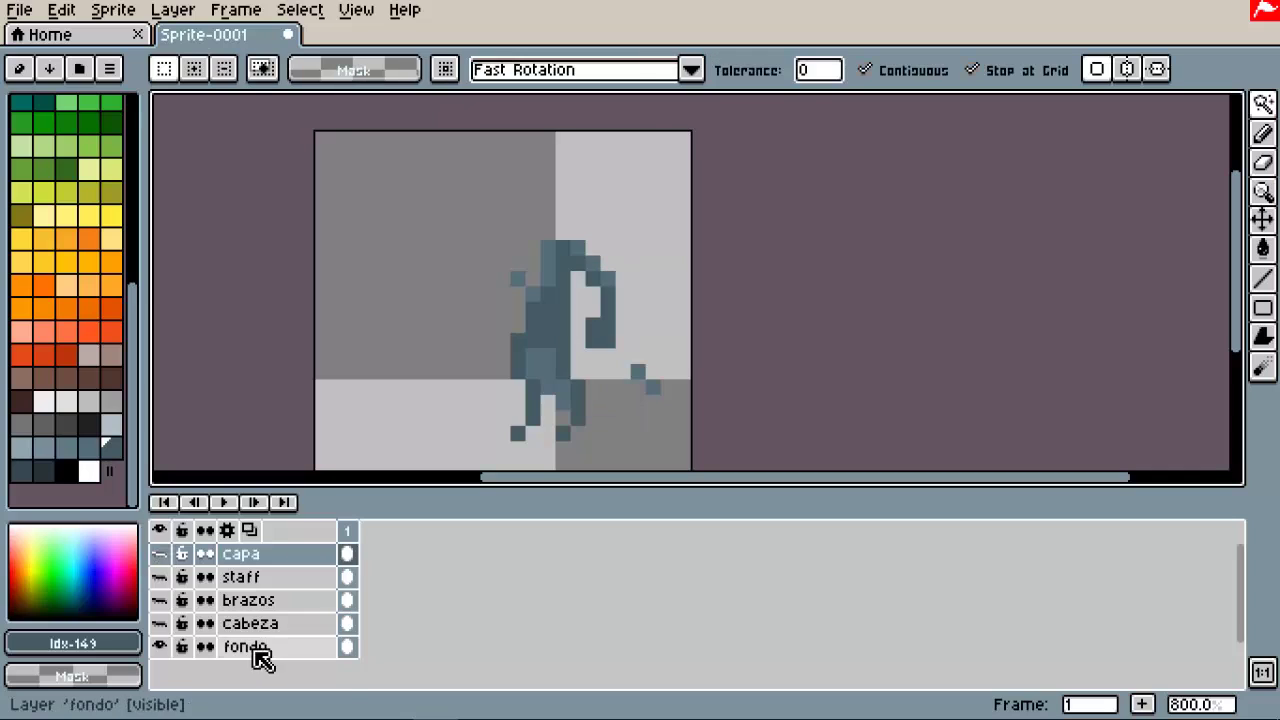
Step: Move the cape pieces between the legs and at the collar from fondo to the capa layer
click(250, 646)
click(685, 421)
key(ctrl+d)
click(200, 553)
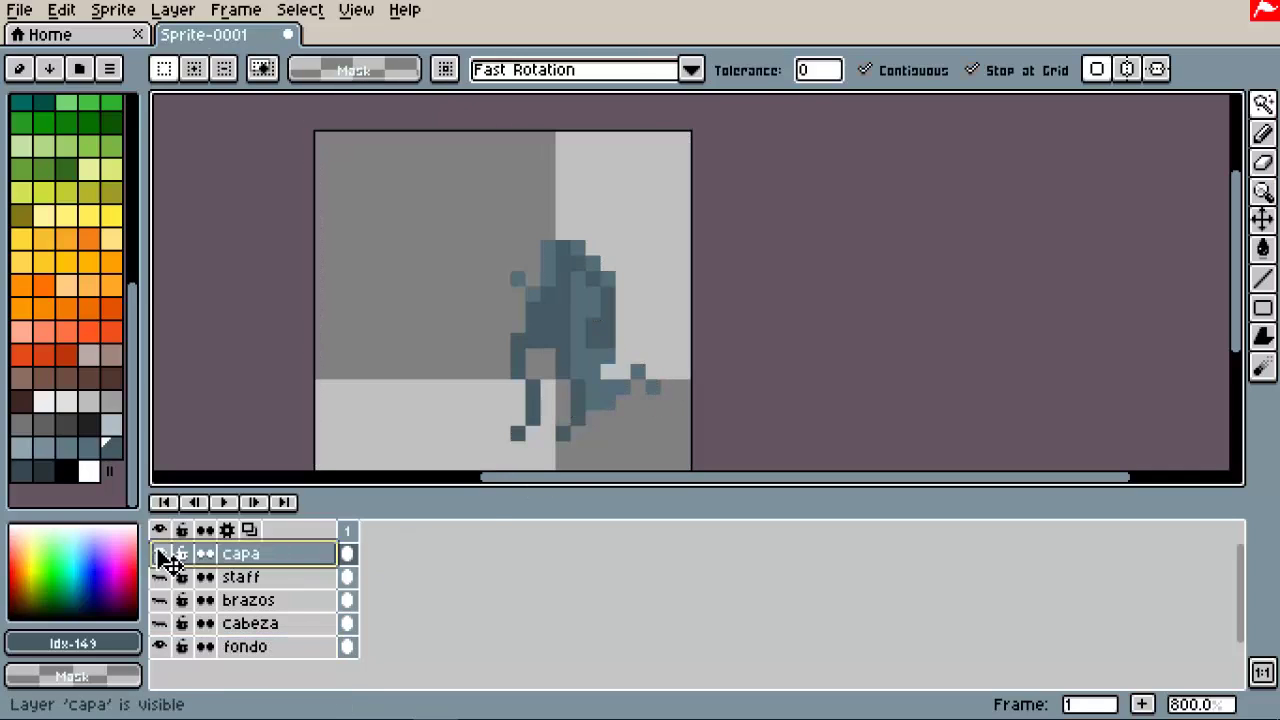
click(275, 643)
click(547, 262)
key(ctrl+x)
click(240, 553)
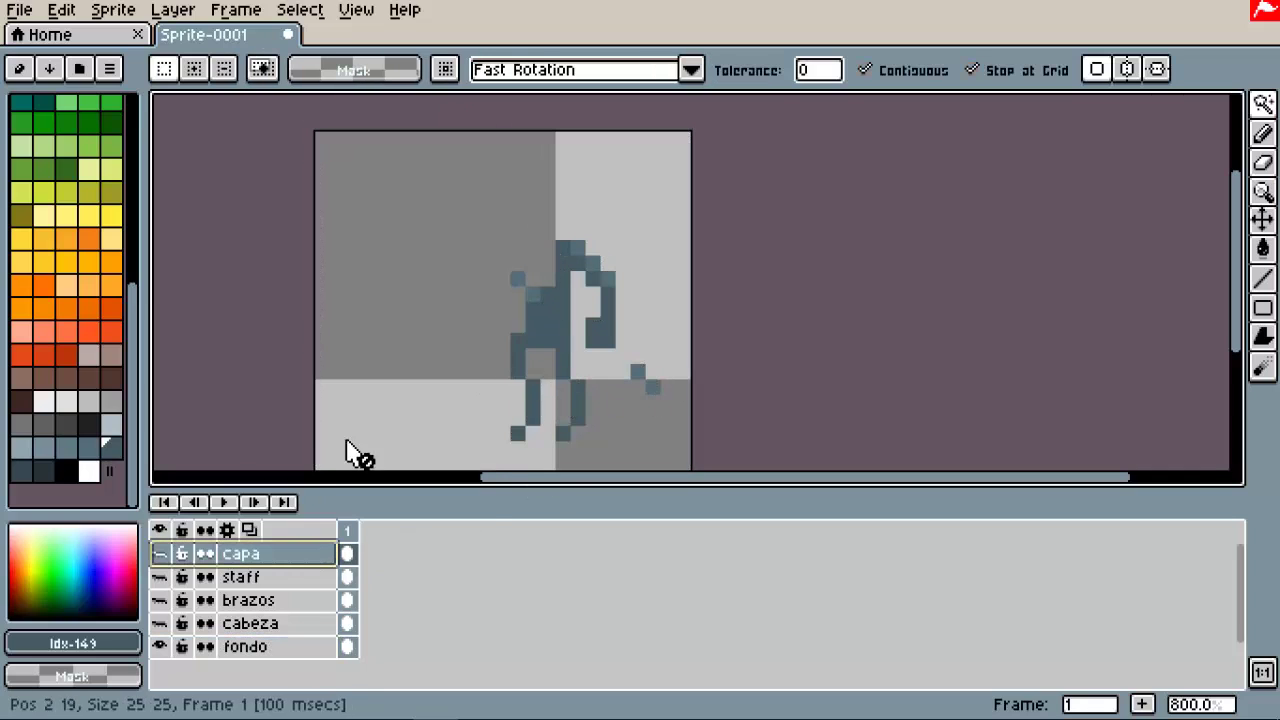
key(ctrl+v)
key(Return)
Step: Transfer the loose cape pixels beside the chest to capa and select the trailing hem tip on fondo
click(250, 646)
click(543, 271)
key(ctrl+d)
key(m)
drag(486, 263, 544, 306)
key(ctrl+c)
click(318, 554)
key(ctrl+v)
drag(680, 354, 646, 429)
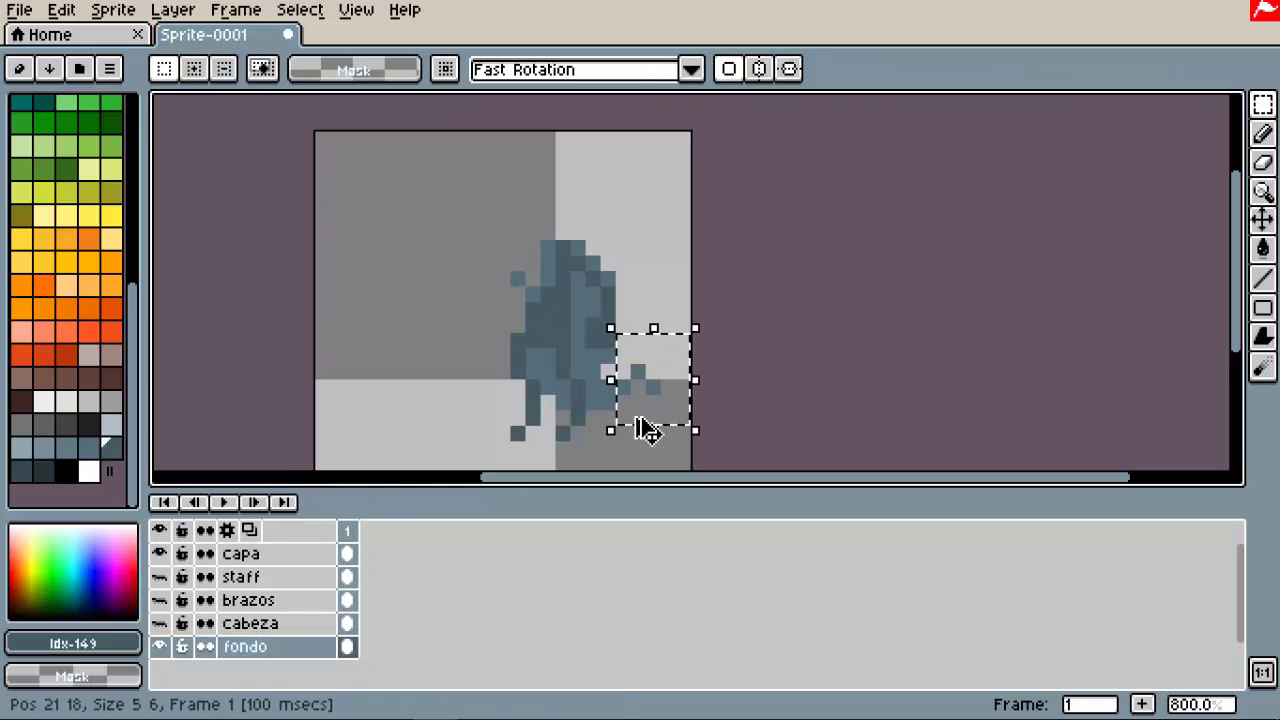
Step: Hide the capa layer and clear the leftover cape-coloured pixels from the body on fondo
click(159, 553)
click(584, 290)
key(e)
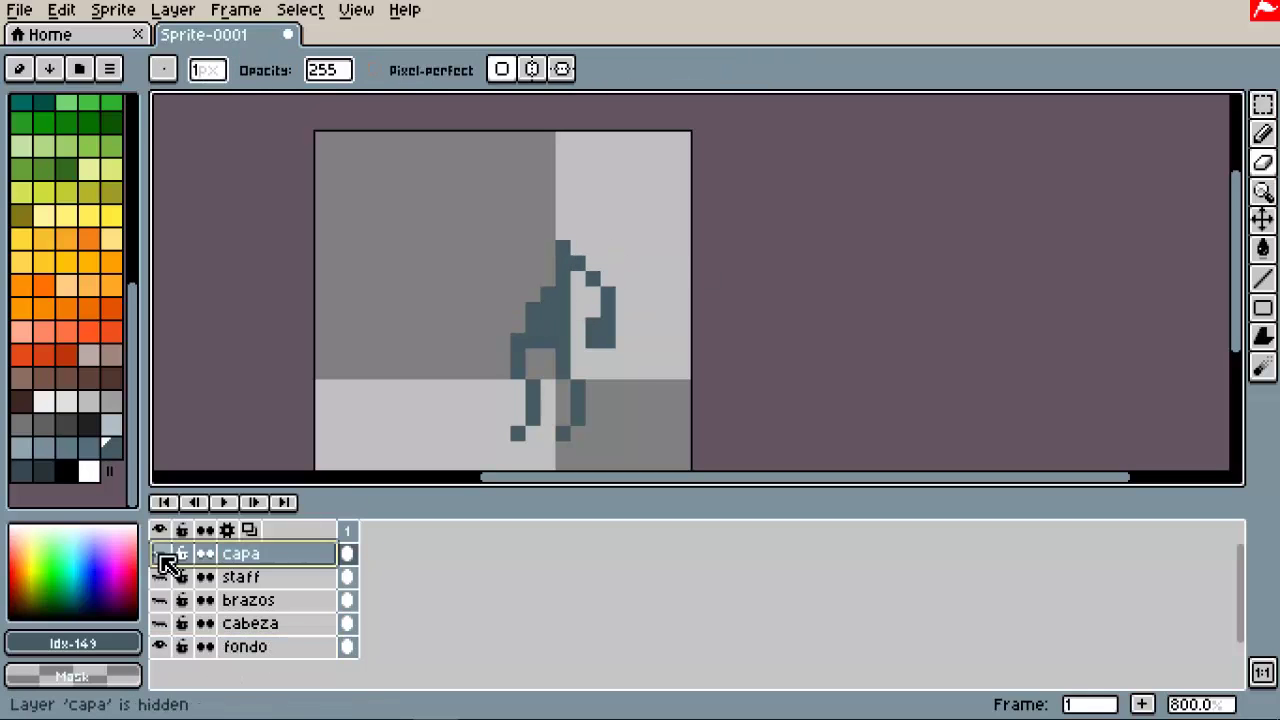
Step: Make all layers visible and set the Pencil colour to medium slate, index 148
click(159, 553)
click(86, 446)
key(b)
click(159, 530)
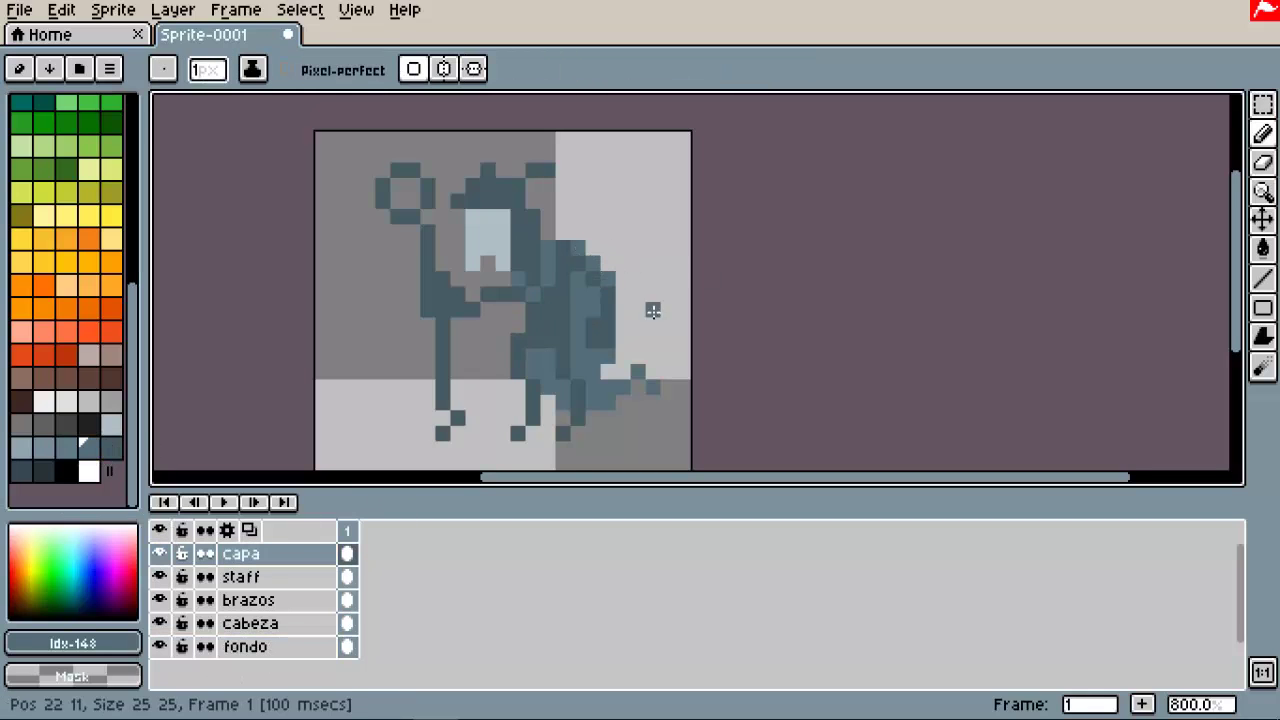
Step: Try to move the capa, staff, brazos and cabeza layers together, and undo the move
drag(240, 553, 250, 623)
scroll(575, 239, down, 4)
key(m)
click(1262, 219)
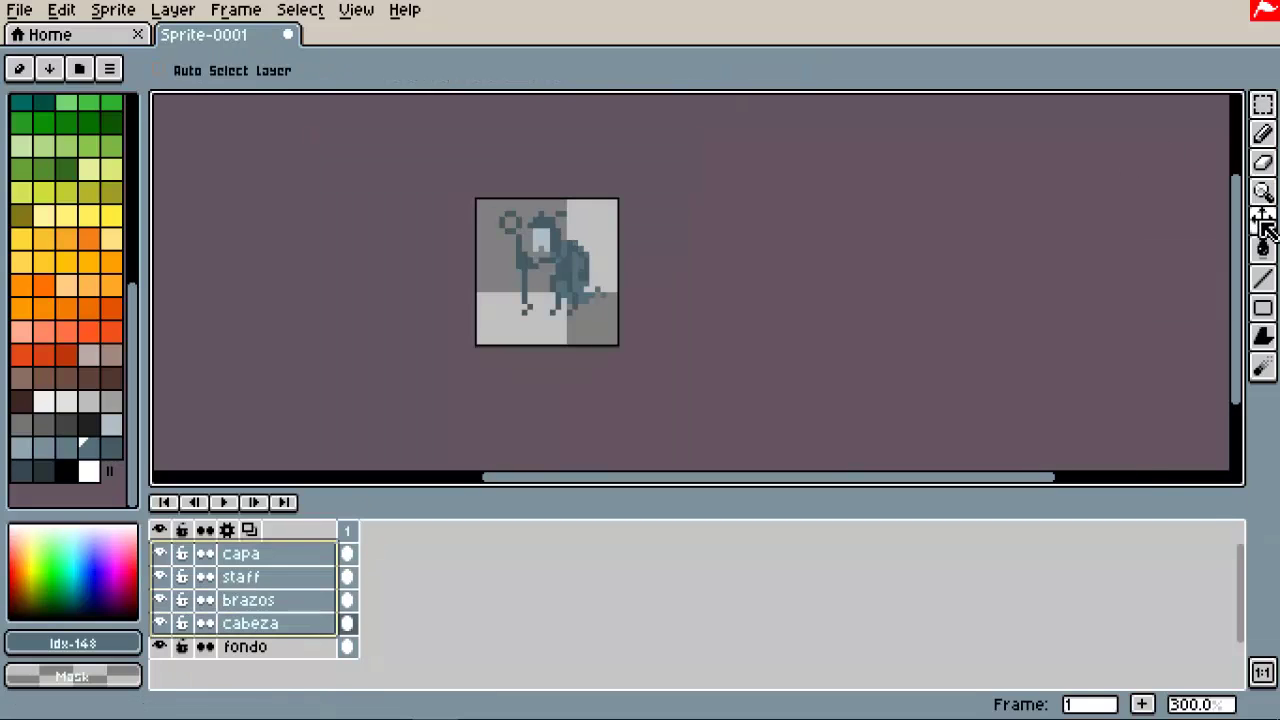
drag(586, 301, 580, 295)
scroll(580, 295, up, 4)
key(ctrl+z)
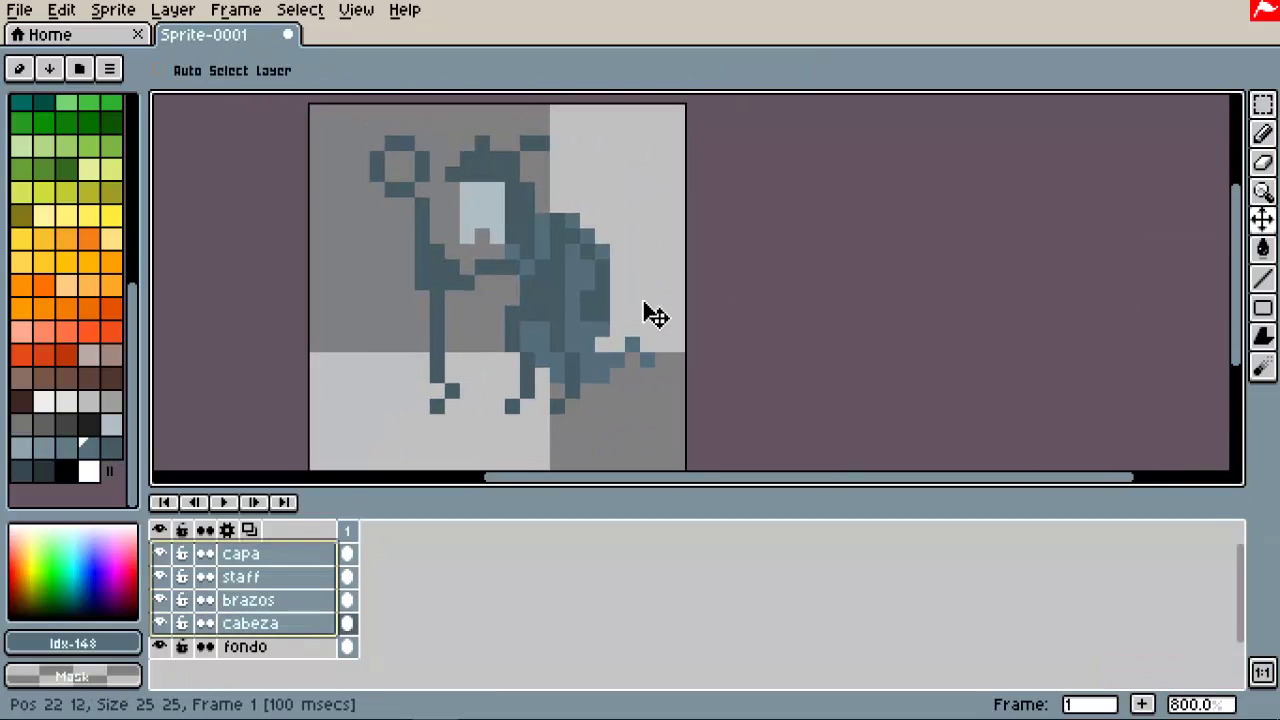
key(ctrl+z)
key(ctrl+z)
Step: Add a new layer directly above fondo and name it cuerpo
click(171, 650)
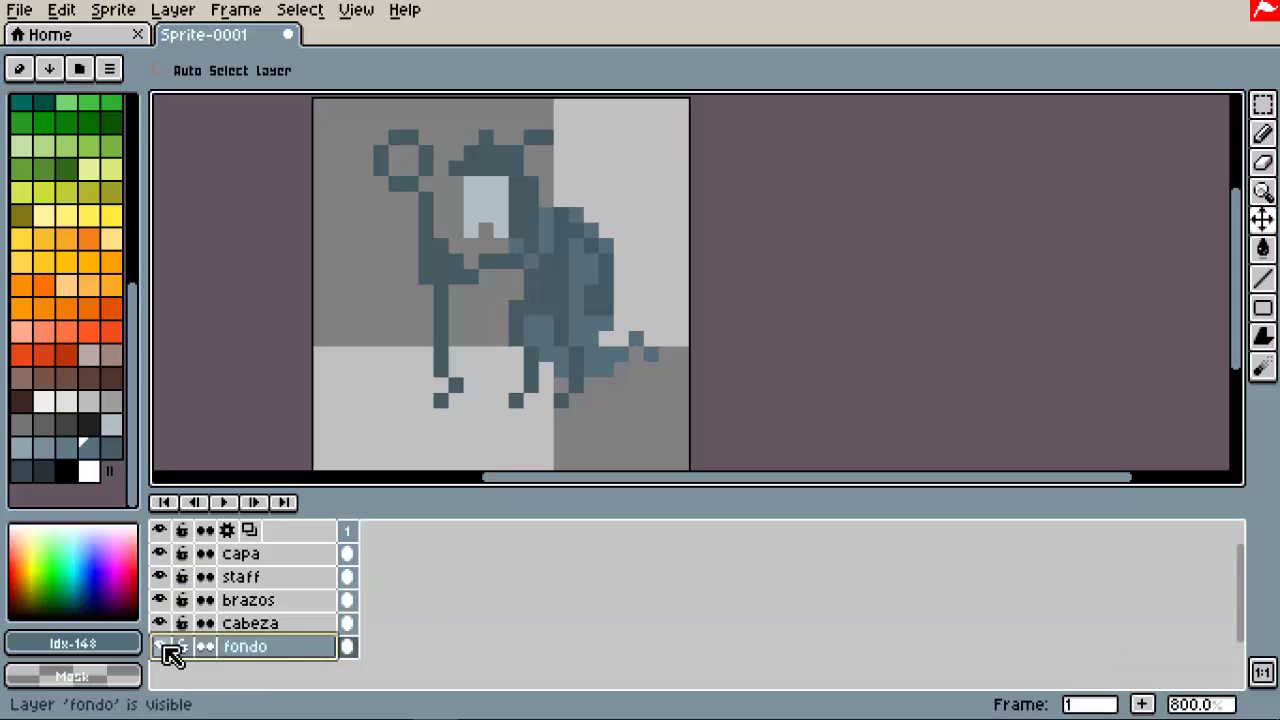
right_click(270, 648)
click(285, 567)
double_click(262, 647)
text(cuerpo)
key(Return)
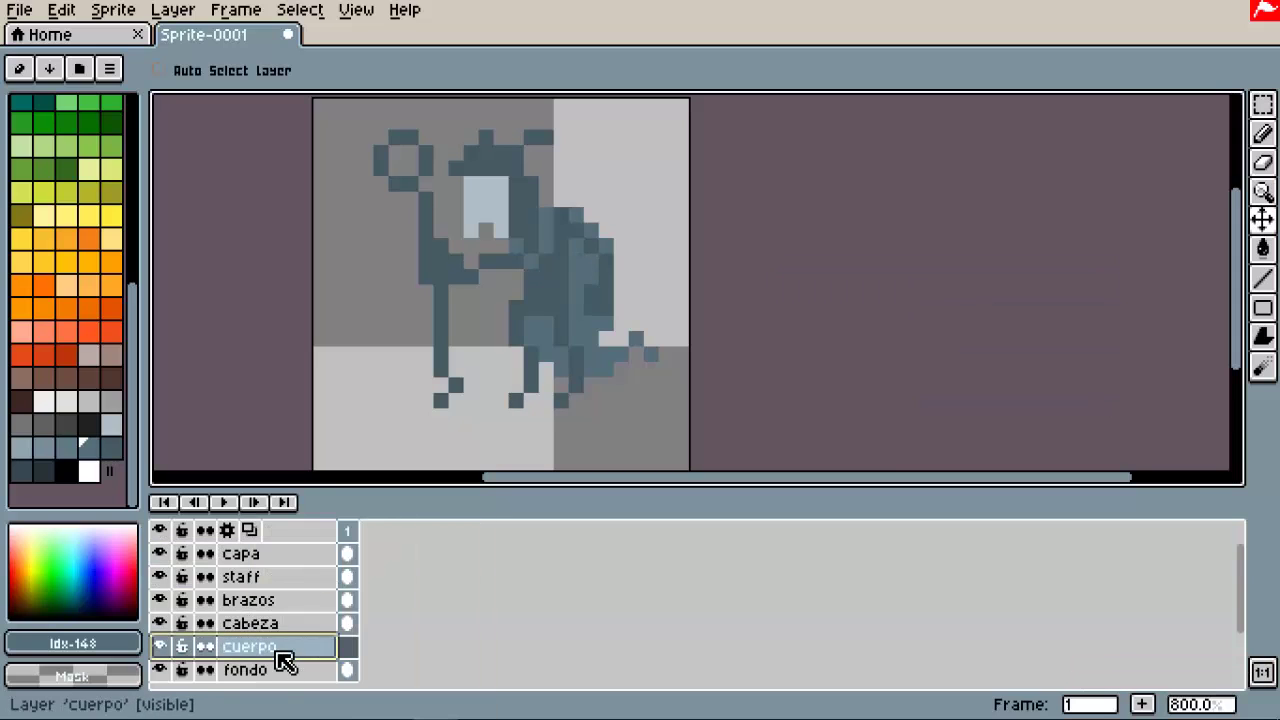
Step: Isolate the fondo artwork, moving its back arm to brazos and its torso to cuerpo
click(159, 530)
drag(160, 669, 160, 646)
mouse_move(640, 178)
mouse_down()
mouse_move(585, 380)
mouse_move(476, 174)
mouse_up()
click(159, 600)
click(197, 600)
click(159, 600)
click(290, 646)
click(272, 670)
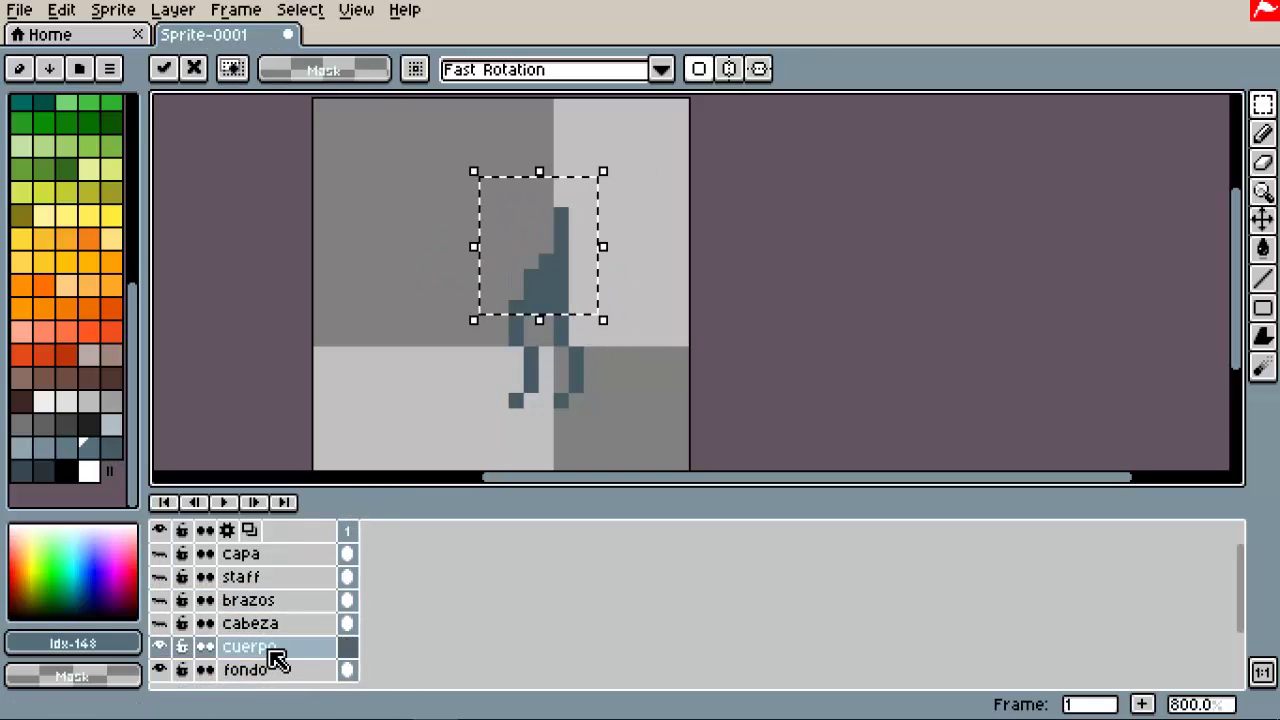
Step: Add a new layer between cuerpo and fondo and name it piernas
right_click(280, 672)
click(290, 553)
double_click(277, 670)
text(piernas)
key(Return)
scroll(300, 640, down, 3)
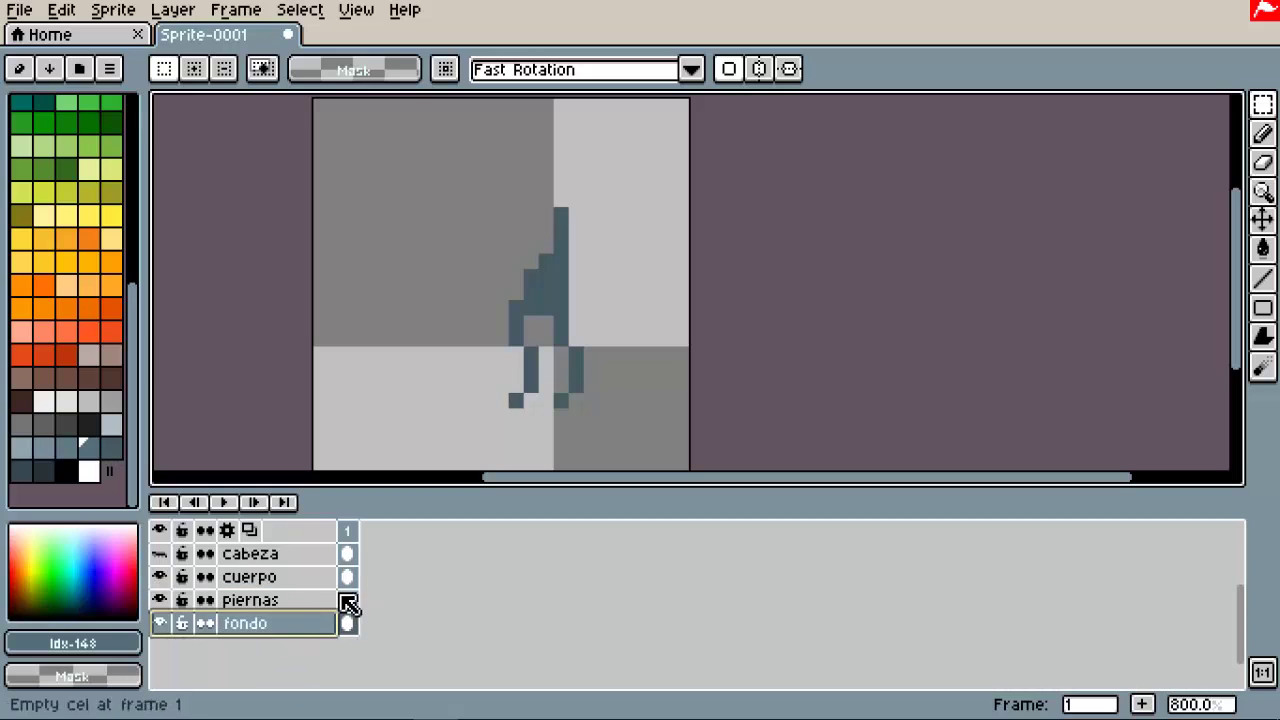
Step: Isolate the fondo artwork by hiding cuerpo, and move its two legs onto the piernas layer
click(171, 623)
click(159, 577)
key(ctrl+x)
key(ctrl+v)
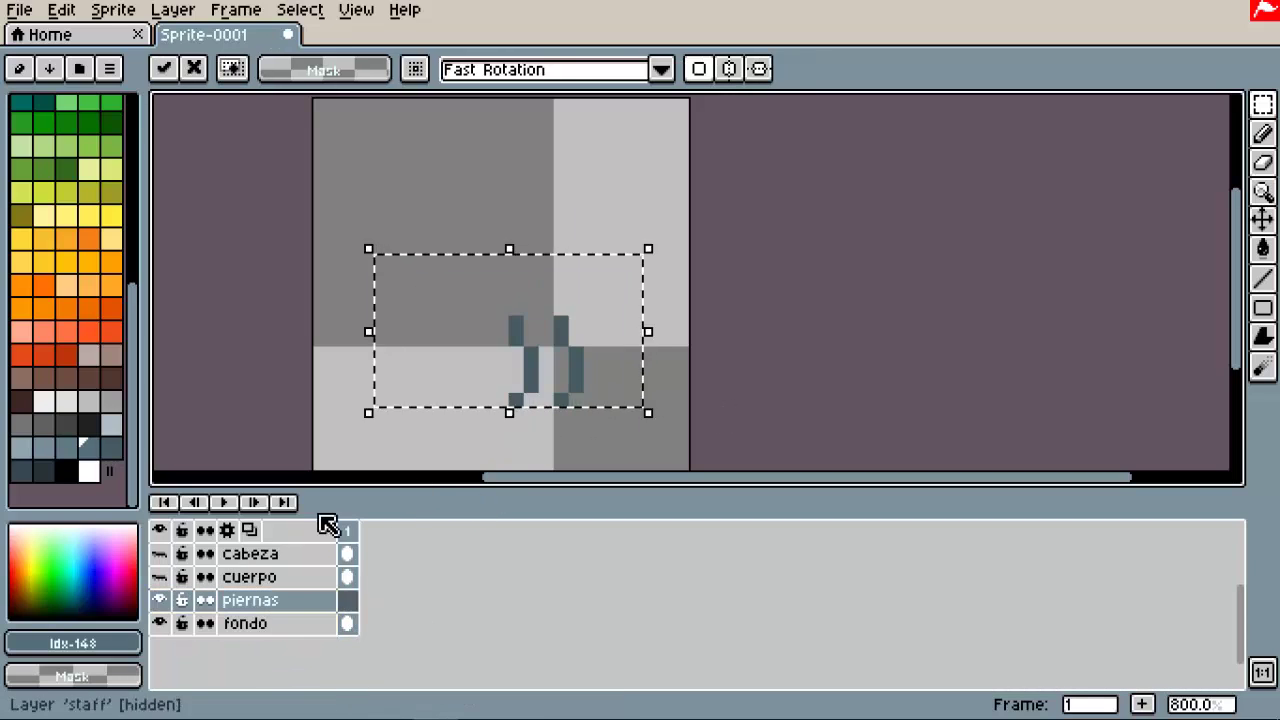
Step: Show all layers and move the whole creature slightly left and down on the canvas
click(160, 530)
click(160, 530)
key(v)
scroll(486, 322, down, 4)
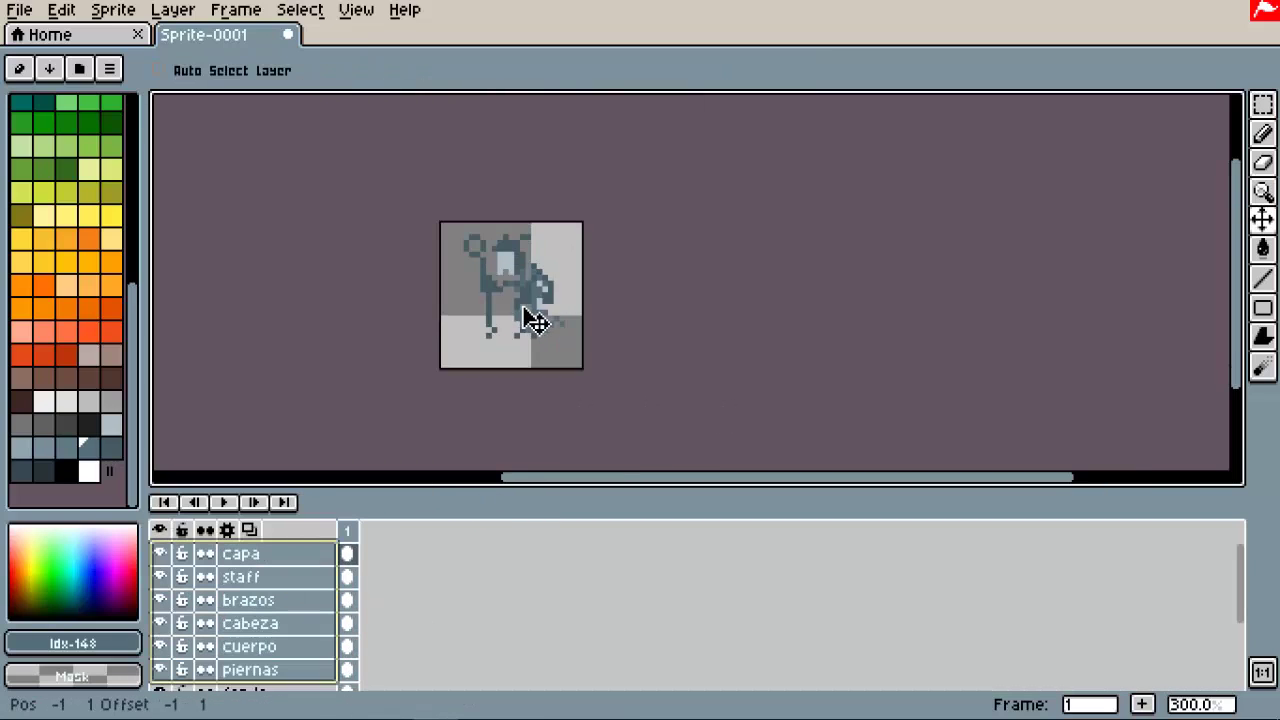
scroll(578, 335, up, 4)
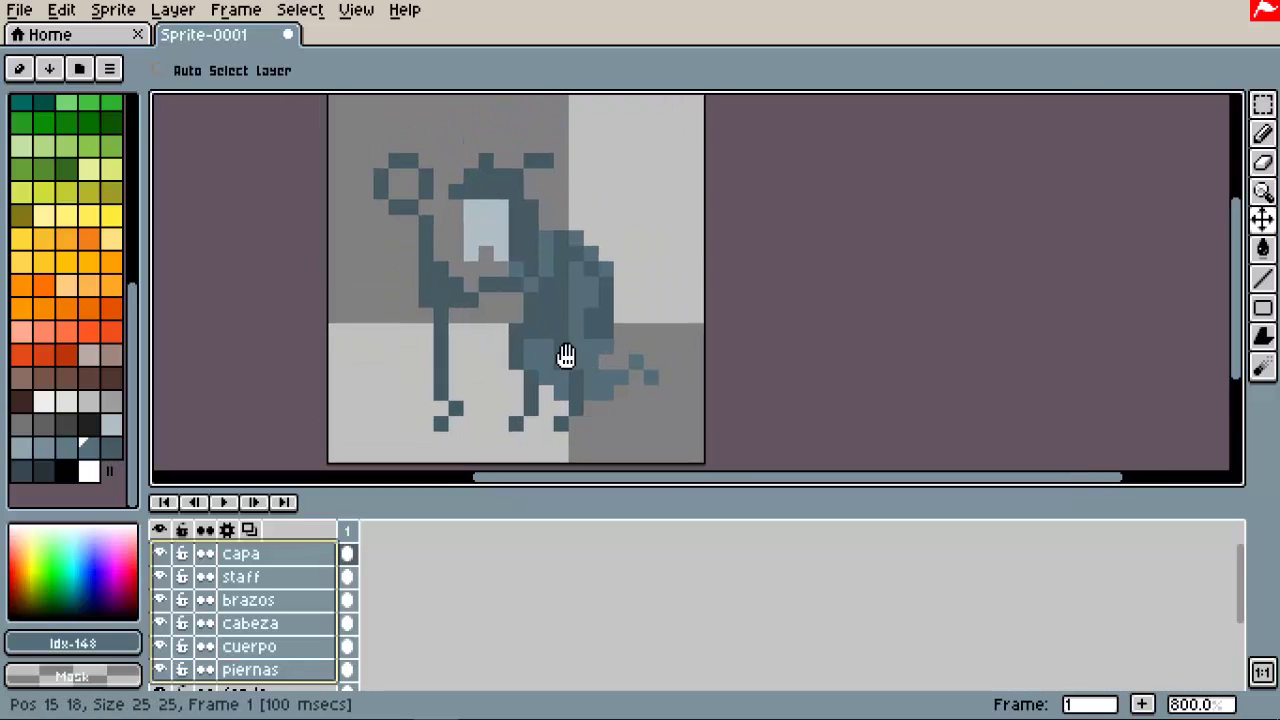
scroll(620, 320, down, 4)
scroll(677, 286, up, 4)
Step: Save the sprite as an ase file named 1 in a new folder called mage
click(19, 9)
click(57, 129)
click(164, 87)
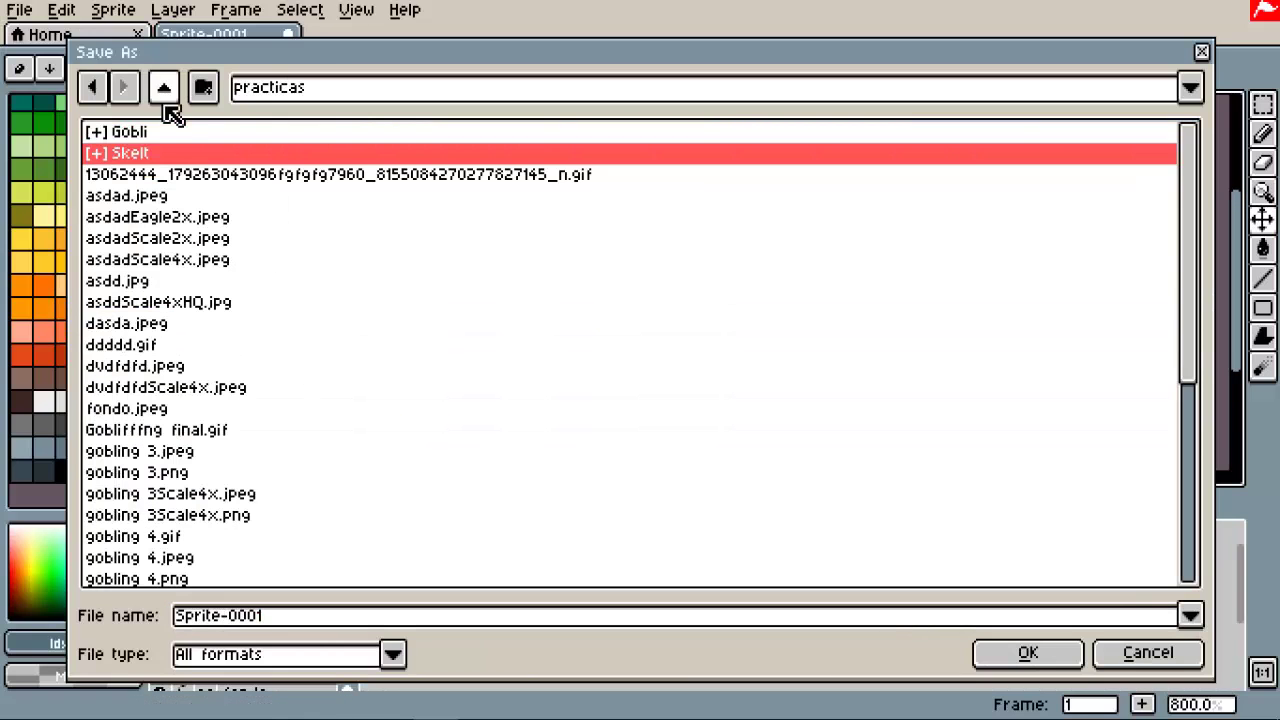
click(117, 281)
click(203, 87)
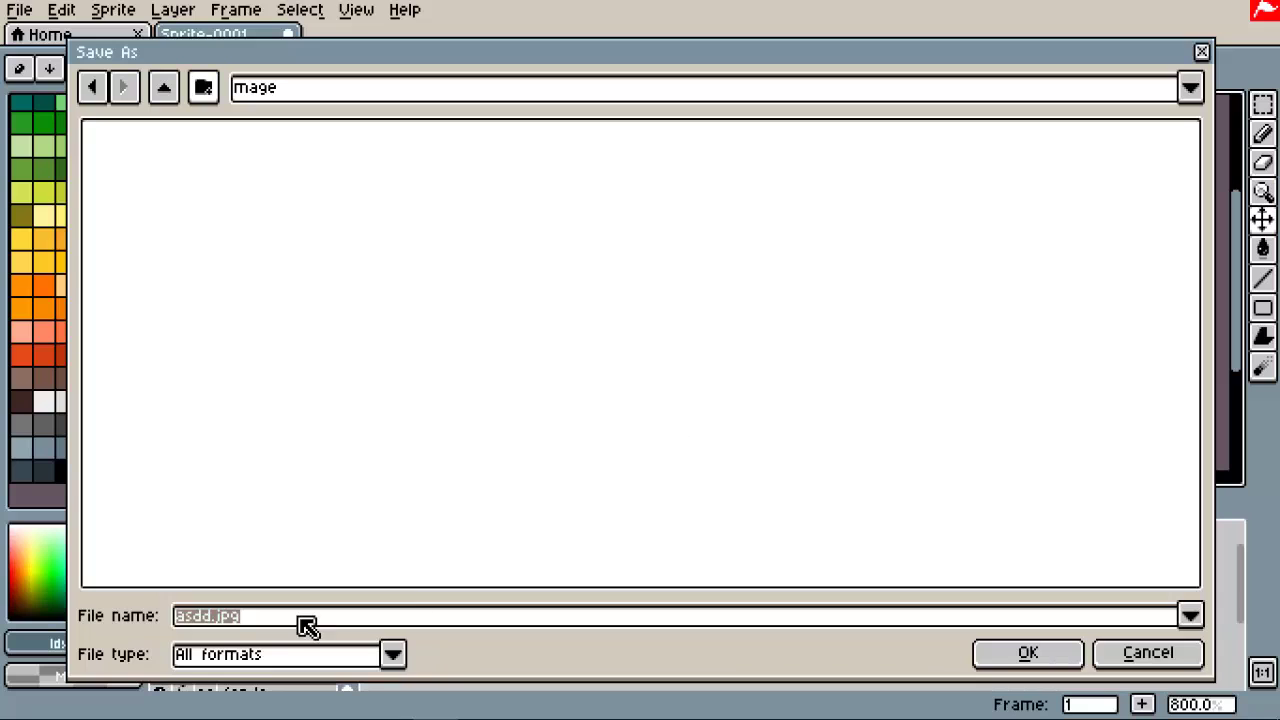
click(392, 654)
click(229, 417)
text(1)
key(Return)
Step: Save a copy of the sprite as a png file named 1 in the mage folder
click(19, 9)
click(70, 150)
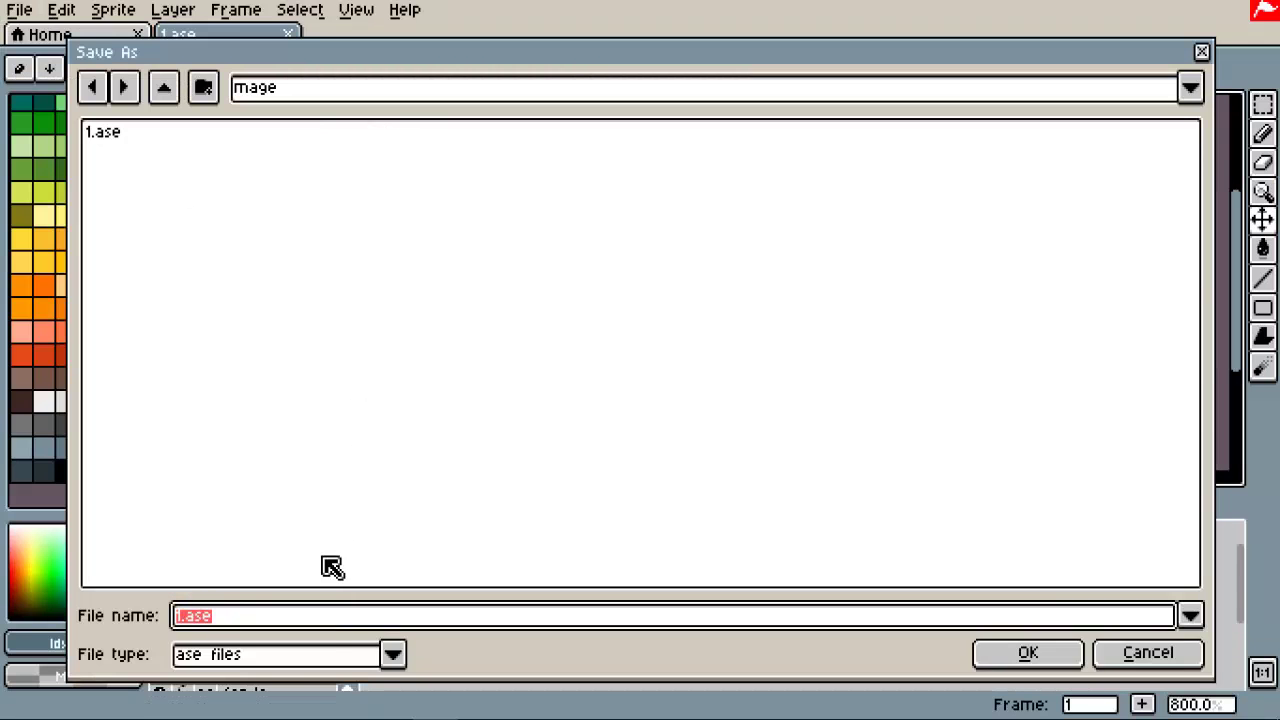
click(291, 618)
click(398, 656)
click(209, 588)
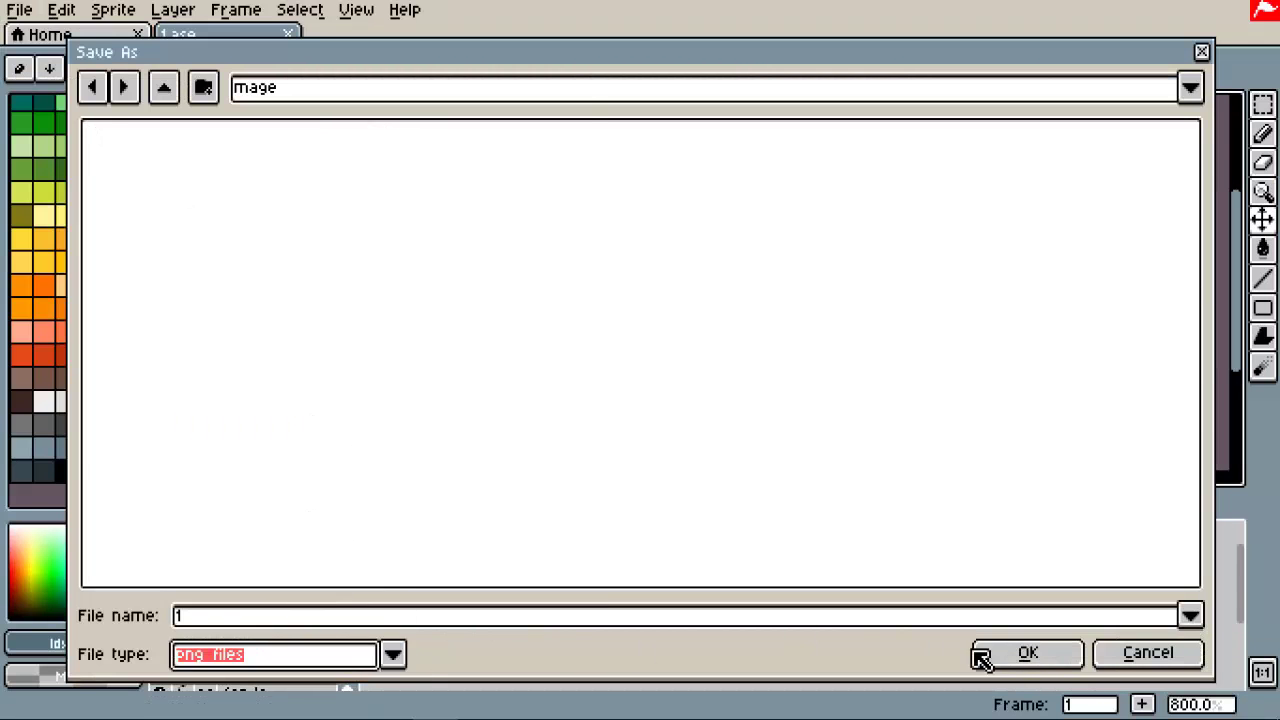
click(1010, 652)
Step: Widen the face on the cabeza layer by one column toward the back, using the face's light grey-blue
scroll(286, 603, down, 2)
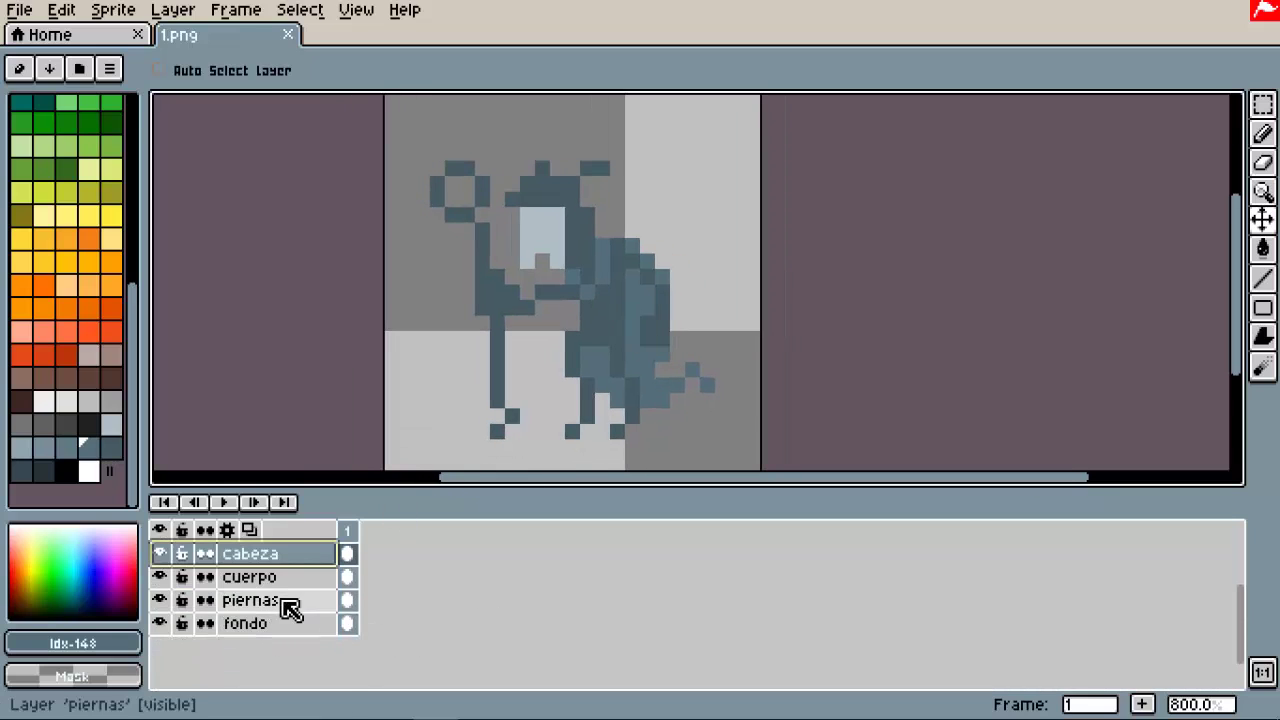
scroll(286, 608, up, 2)
click(286, 620)
key(z)
click(553, 237)
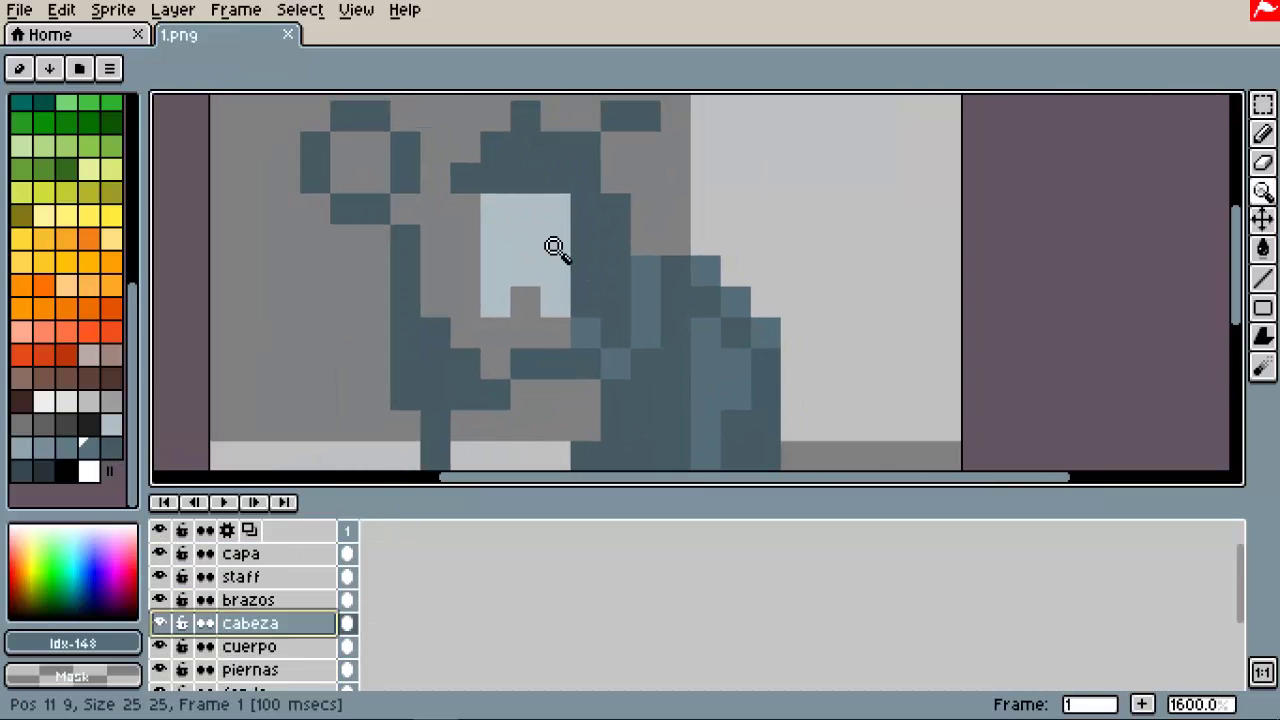
key(b)
alt+click(510, 302)
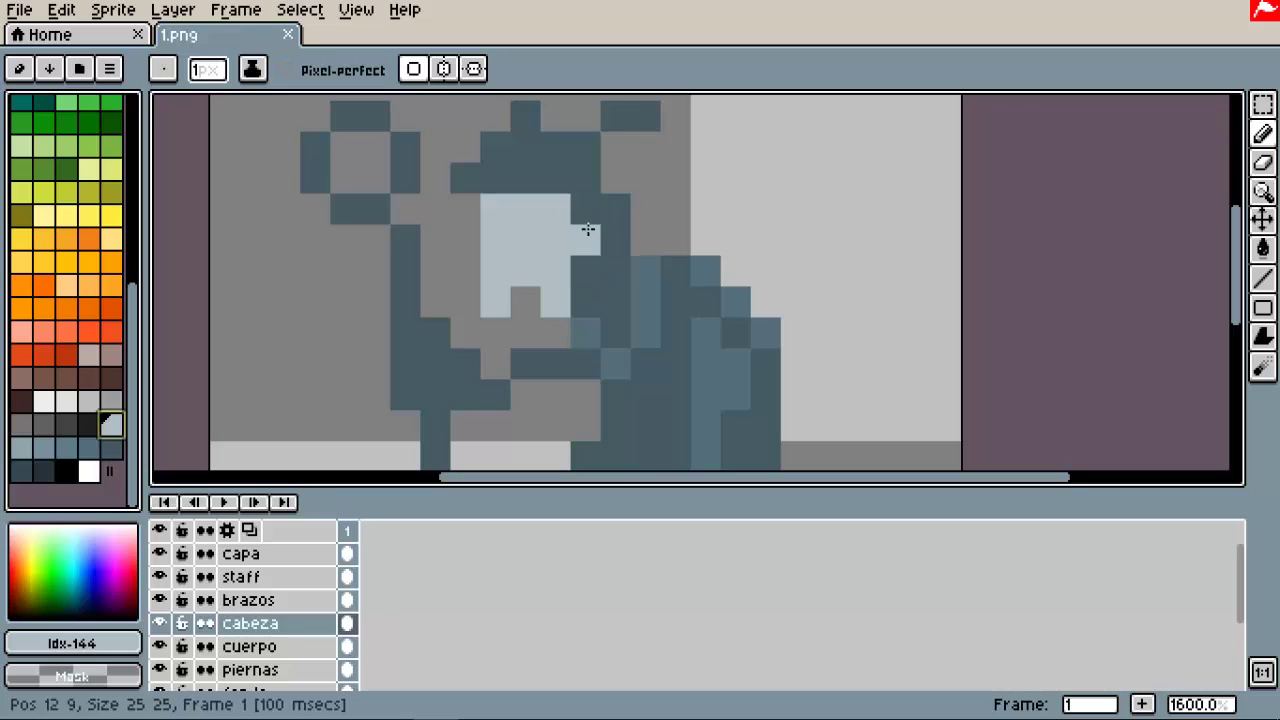
drag(585, 300, 584, 248)
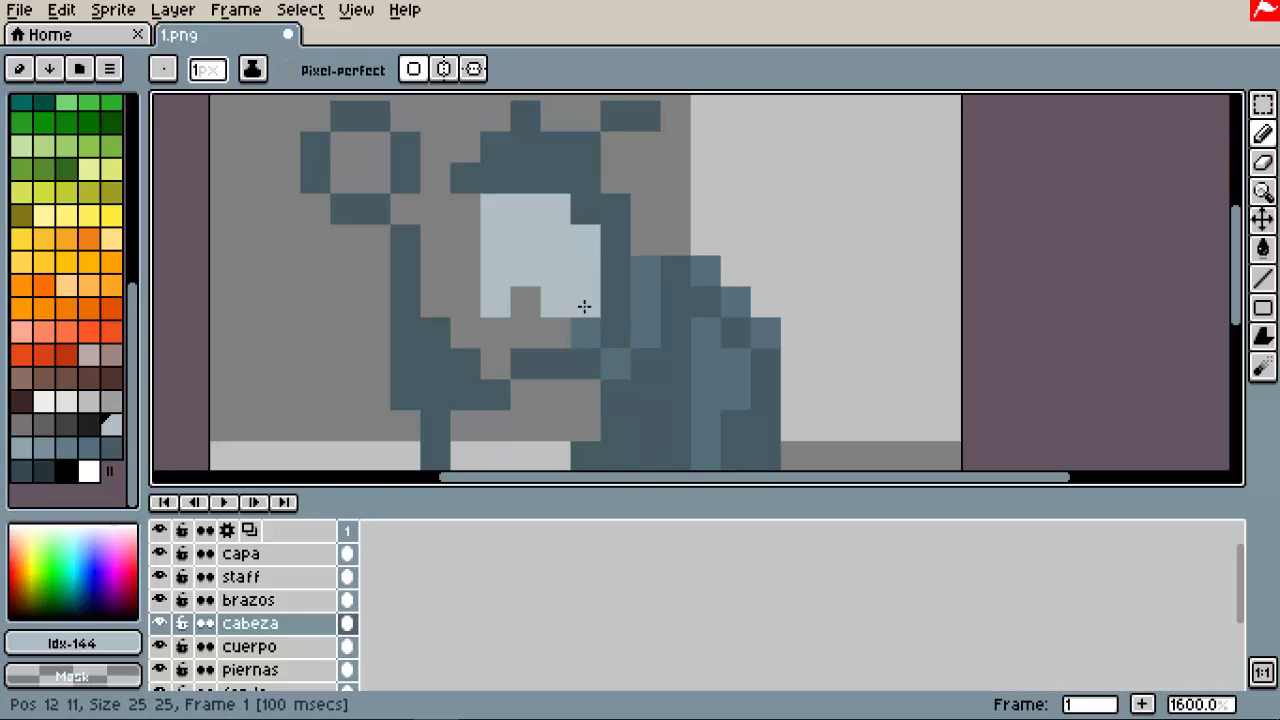
key(ctrl+z)
key(ctrl+y)
Step: Paint two white one-pixel eyes on the face
key(x)
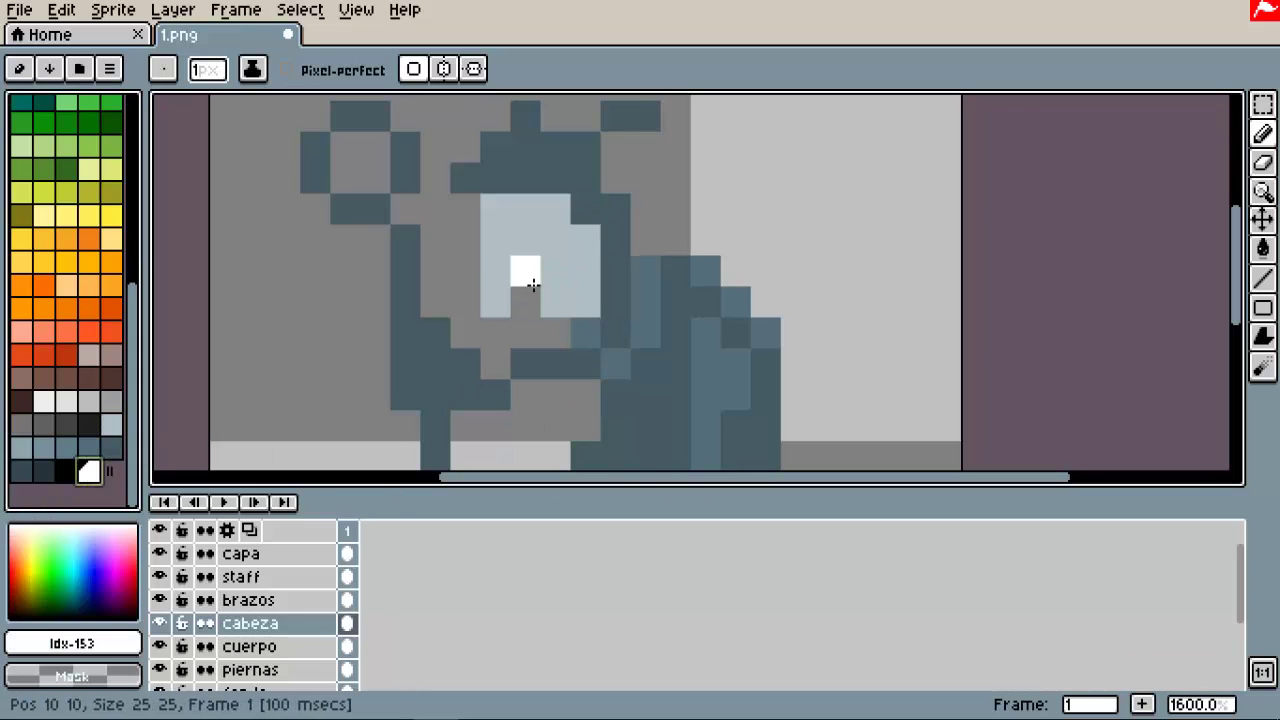
click(495, 240)
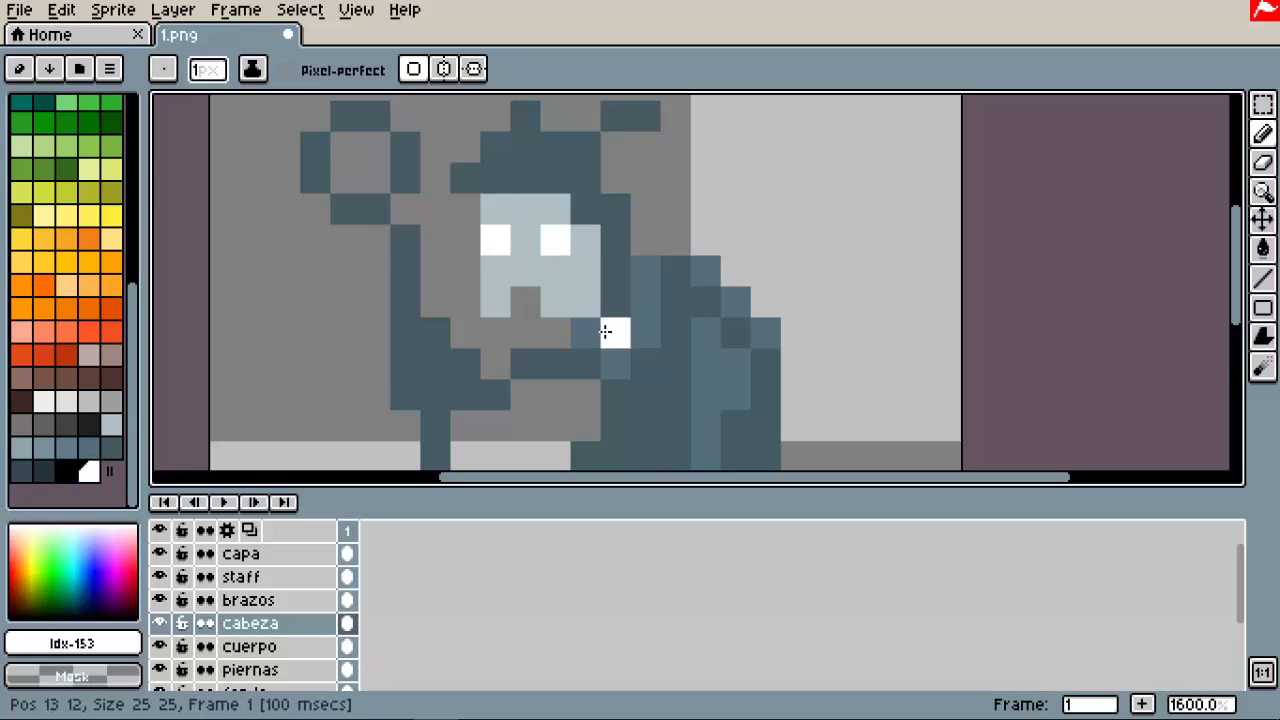
scroll(605, 332, up, 1)
scroll(639, 374, right, 2)
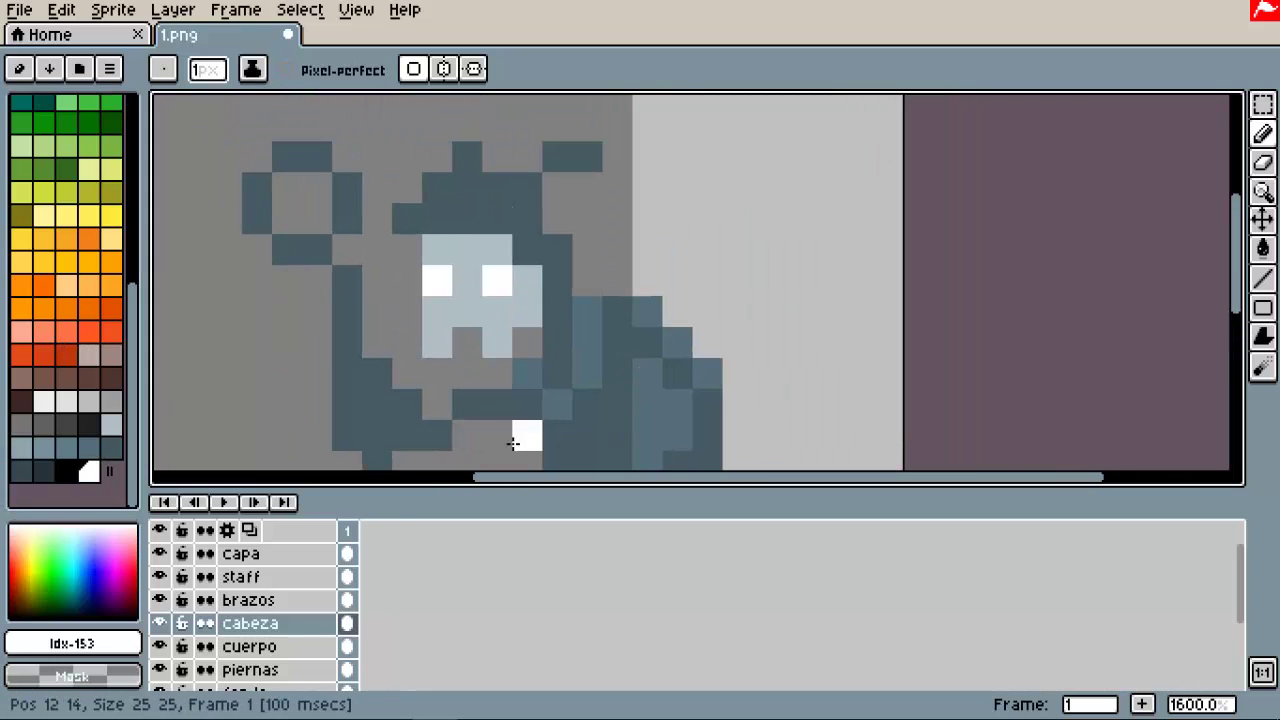
Step: Fill the mouth gap and lower jaw corner with the dark hood colour, and extend the trailing hood tip by one pixel
scroll(510, 355, down, 1)
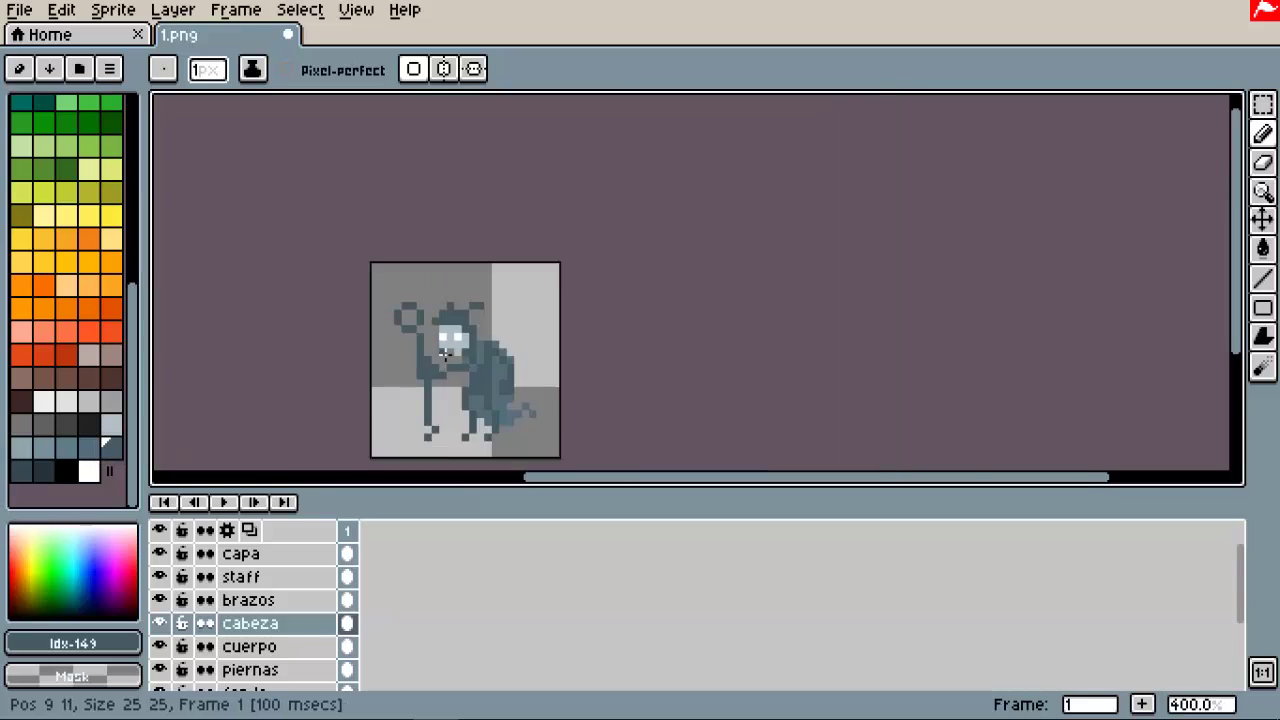
scroll(506, 269, up, 1)
drag(506, 269, 587, 203)
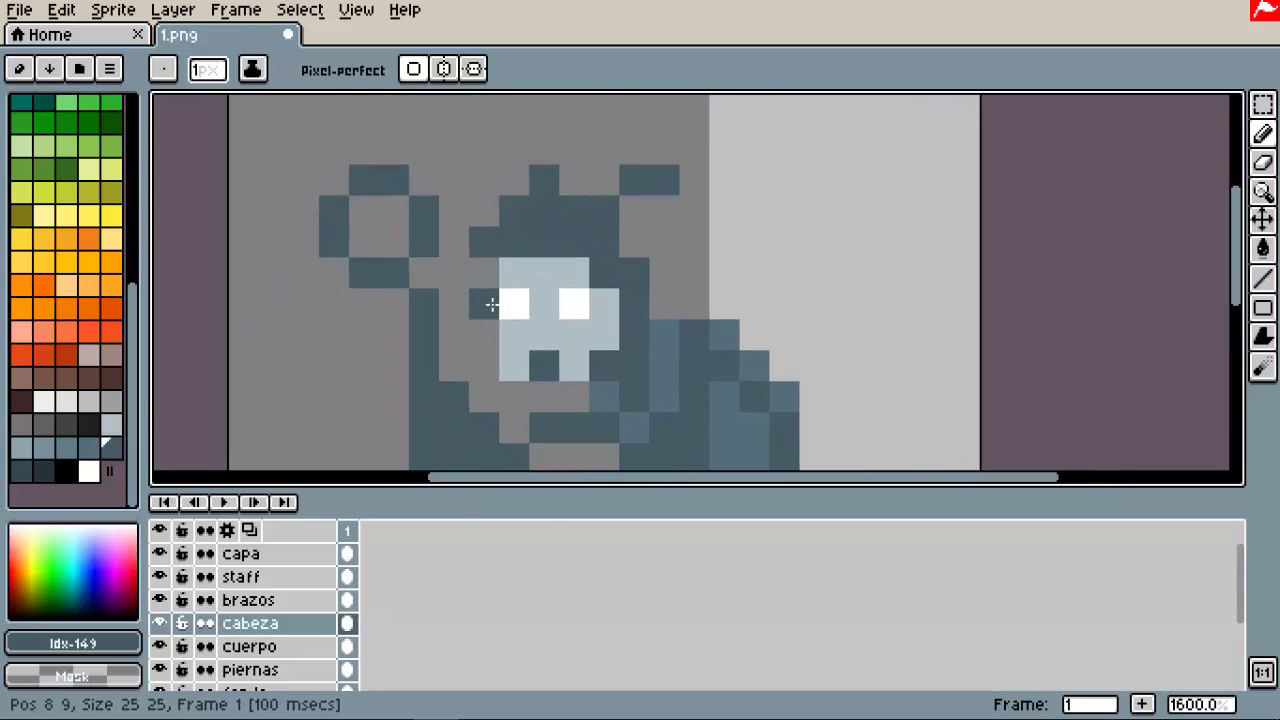
scroll(700, 386, down, 1)
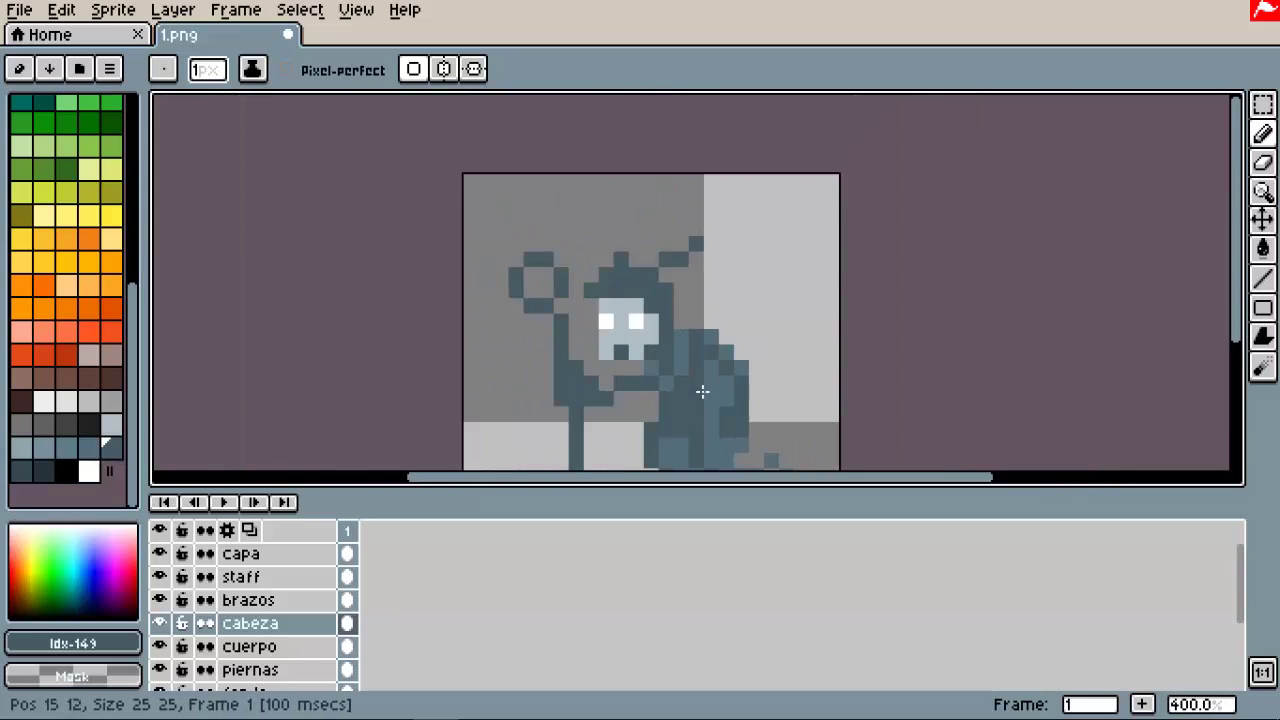
scroll(700, 386, up, 1)
Step: Isolate the cabeza layer, change palette entry 144 to #80bec5 and repaint the face with it
alt+click(166, 623)
scroll(483, 342, down, 1)
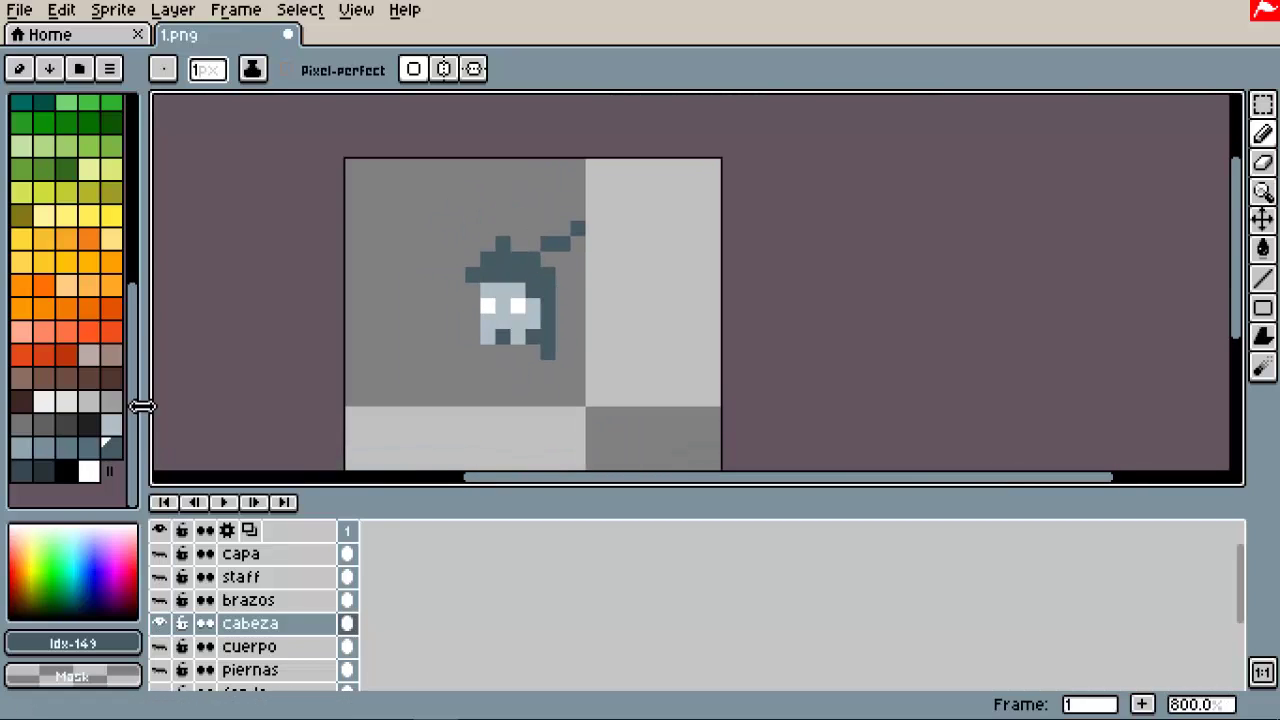
click(120, 438)
key(z)
click(194, 329)
key(F4)
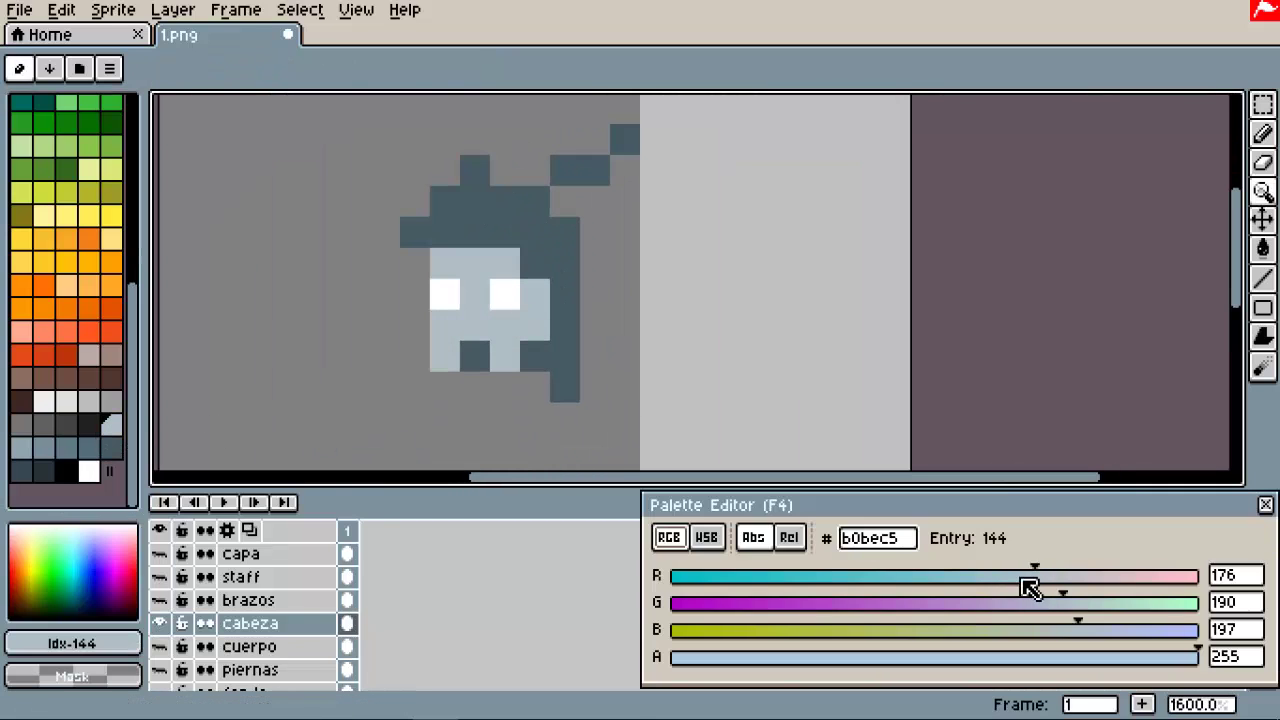
drag(1030, 588, 984, 588)
key(b)
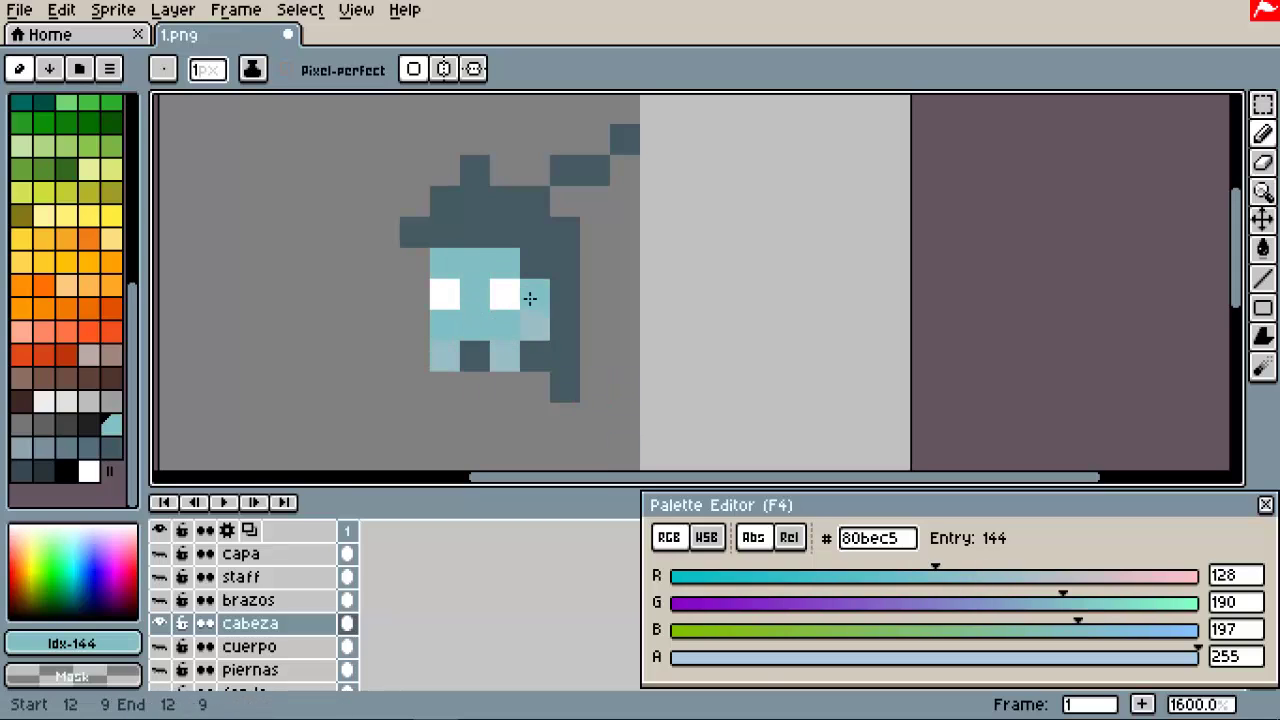
Step: Try filling the face with red #bf270c and with orange tones
click(66, 355)
drag(840, 602, 790, 604)
key(g)
click(531, 334)
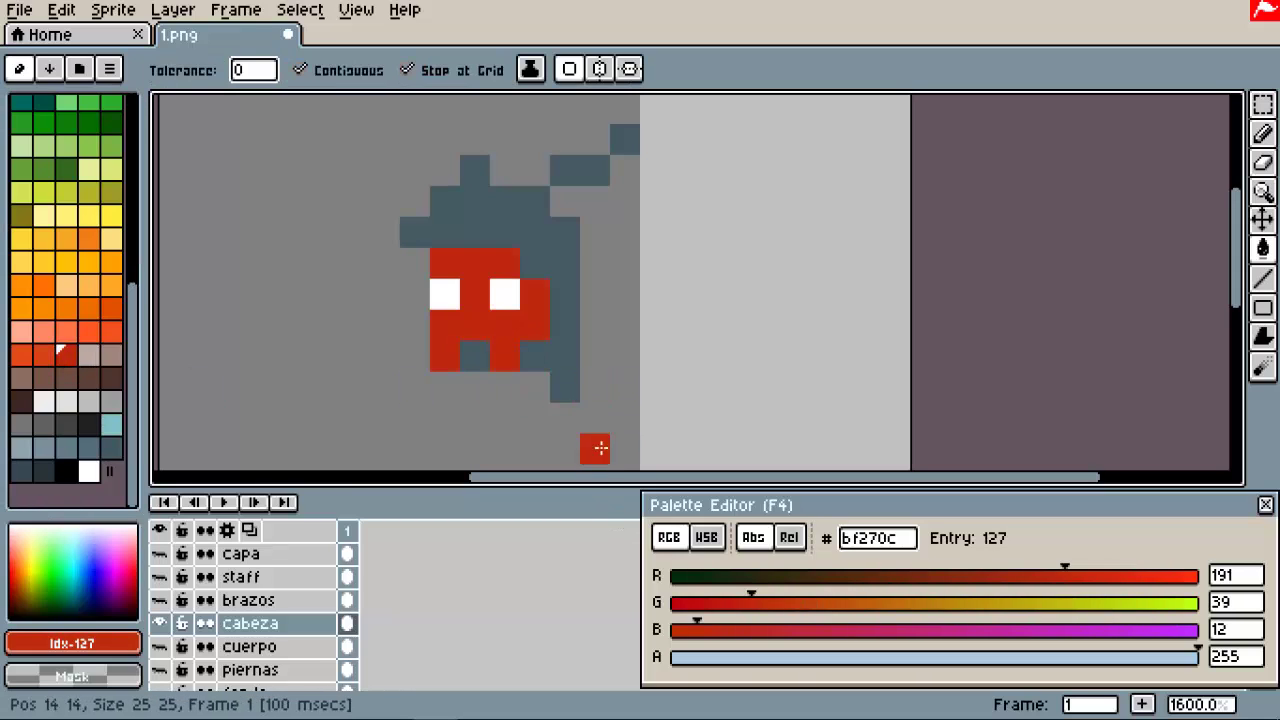
key(ctrl+z)
key(ctrl+z)
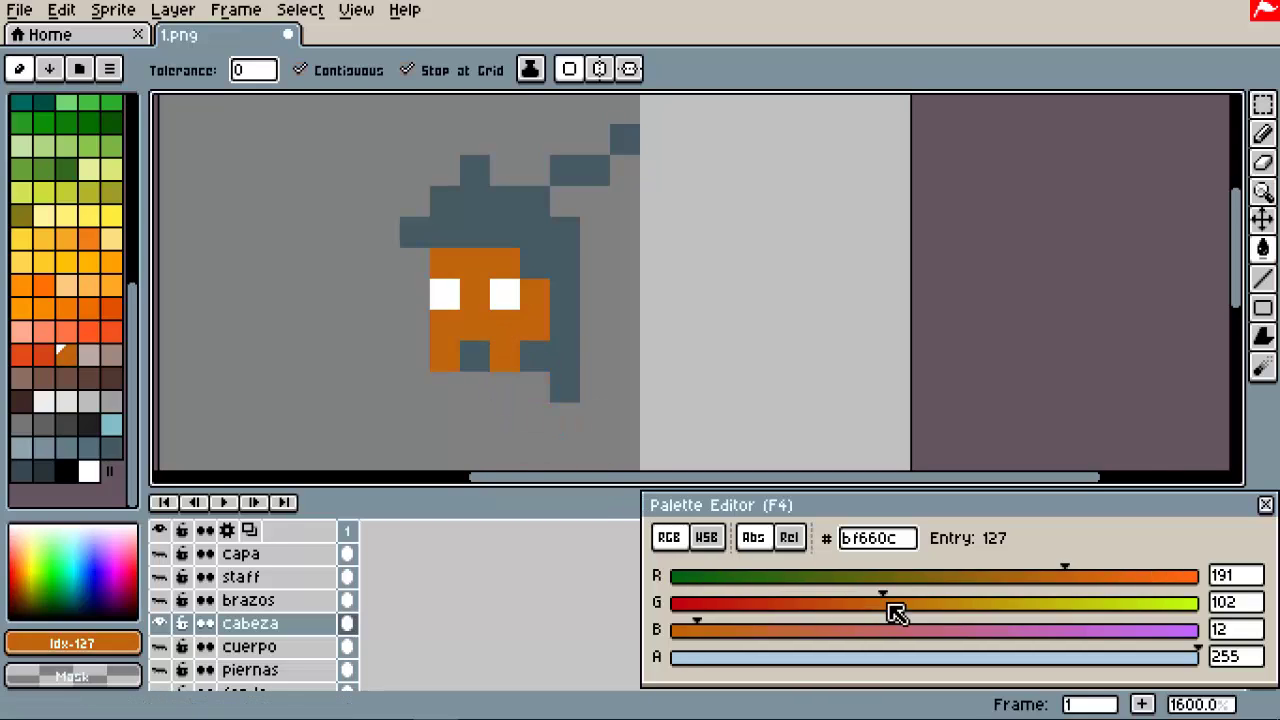
click(66, 284)
click(531, 332)
Step: Set palette entry 144 to green #78b38b in HSB mode and recolour the face with it
click(108, 418)
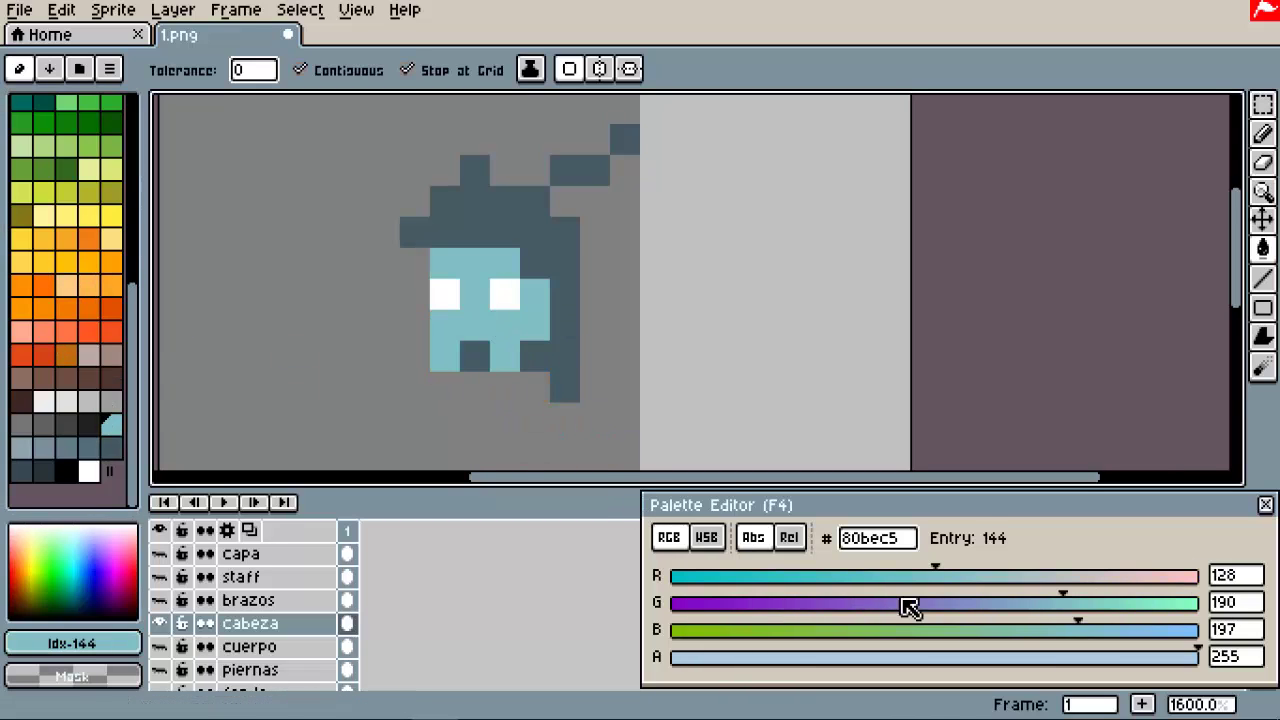
click(706, 537)
click(1040, 629)
key(b)
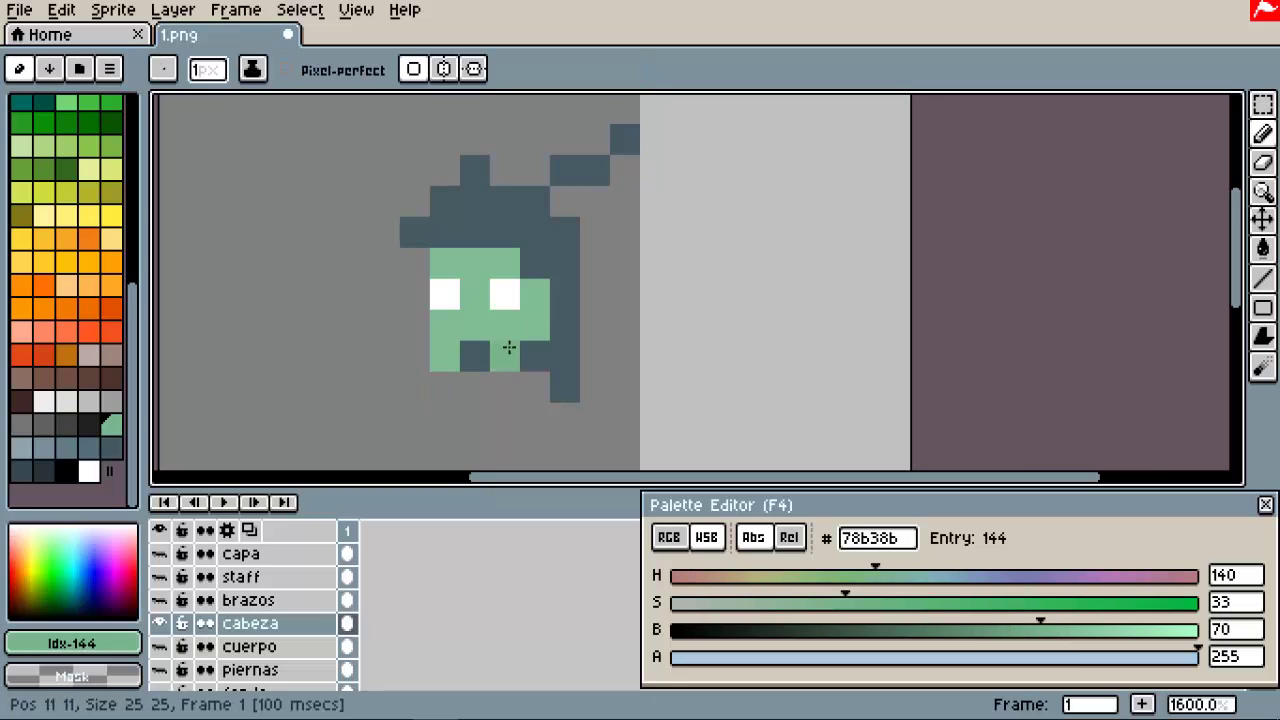
Step: Shade the face's edges with translucent dark green #4d735a at alpha 35, and restore the tinted eye to white
drag(1026, 656, 955, 664)
click(910, 629)
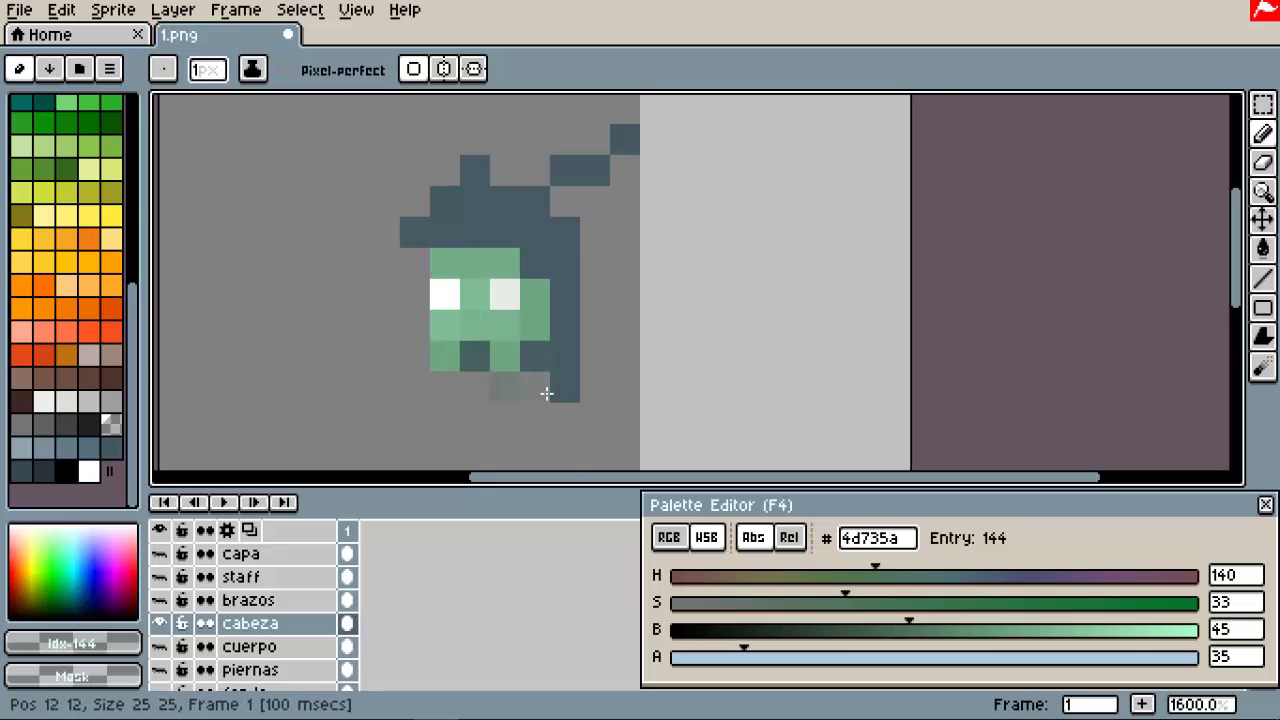
drag(546, 393, 619, 395)
alt+click(531, 317)
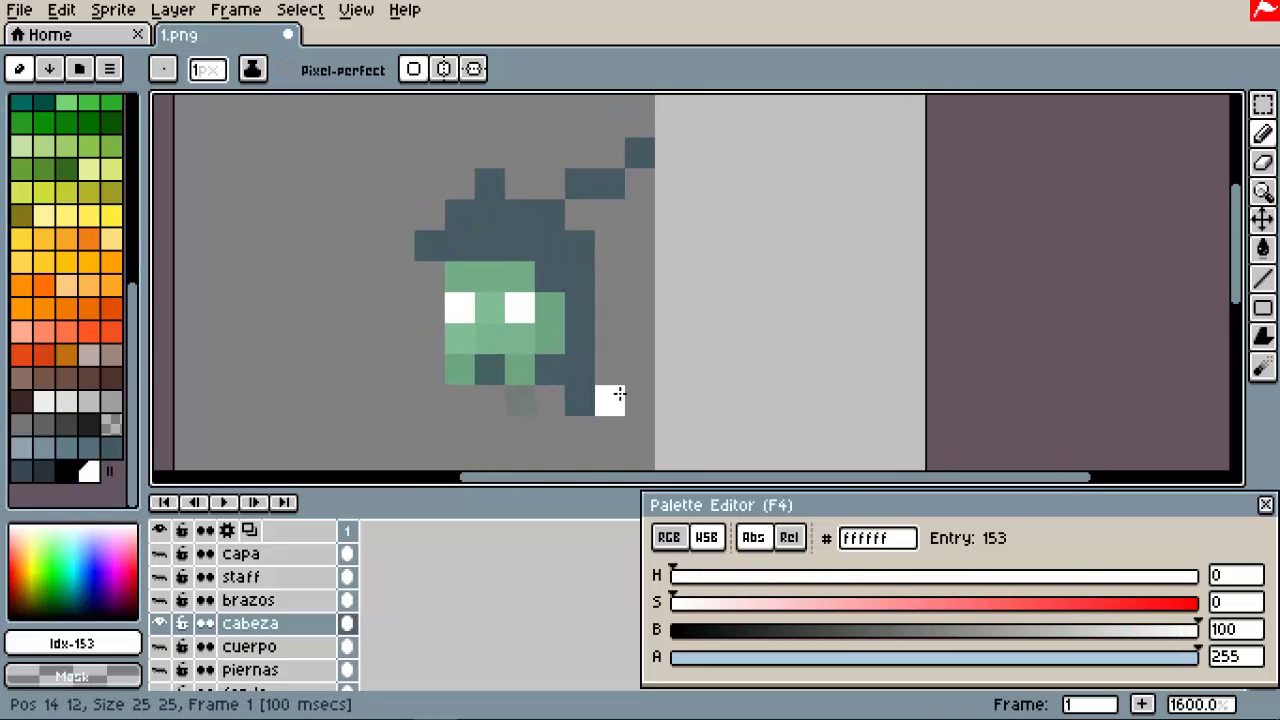
Step: Recolour both eyes light orange
click(66, 285)
click(520, 307)
click(460, 307)
Step: Try recolouring the hood teal with #00695c and #00796b
click(20, 104)
click(552, 256)
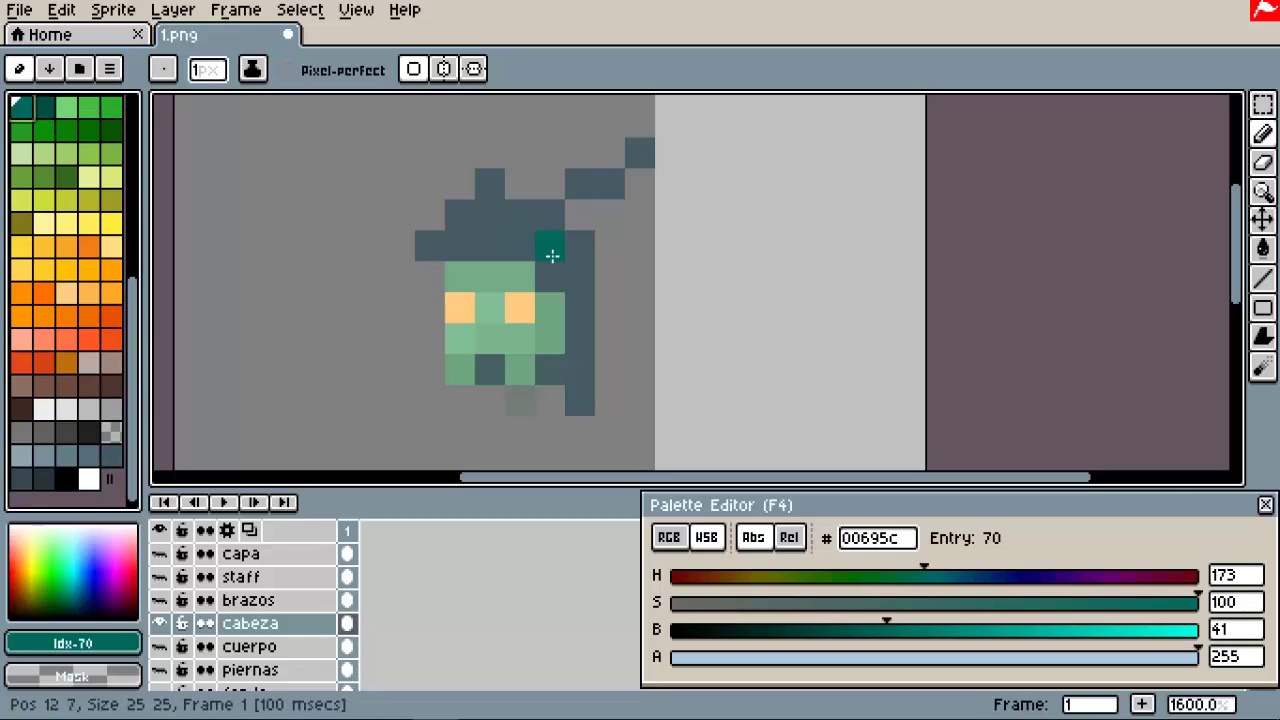
scroll(8, 372, up, 5)
click(111, 408)
key(g)
click(550, 232)
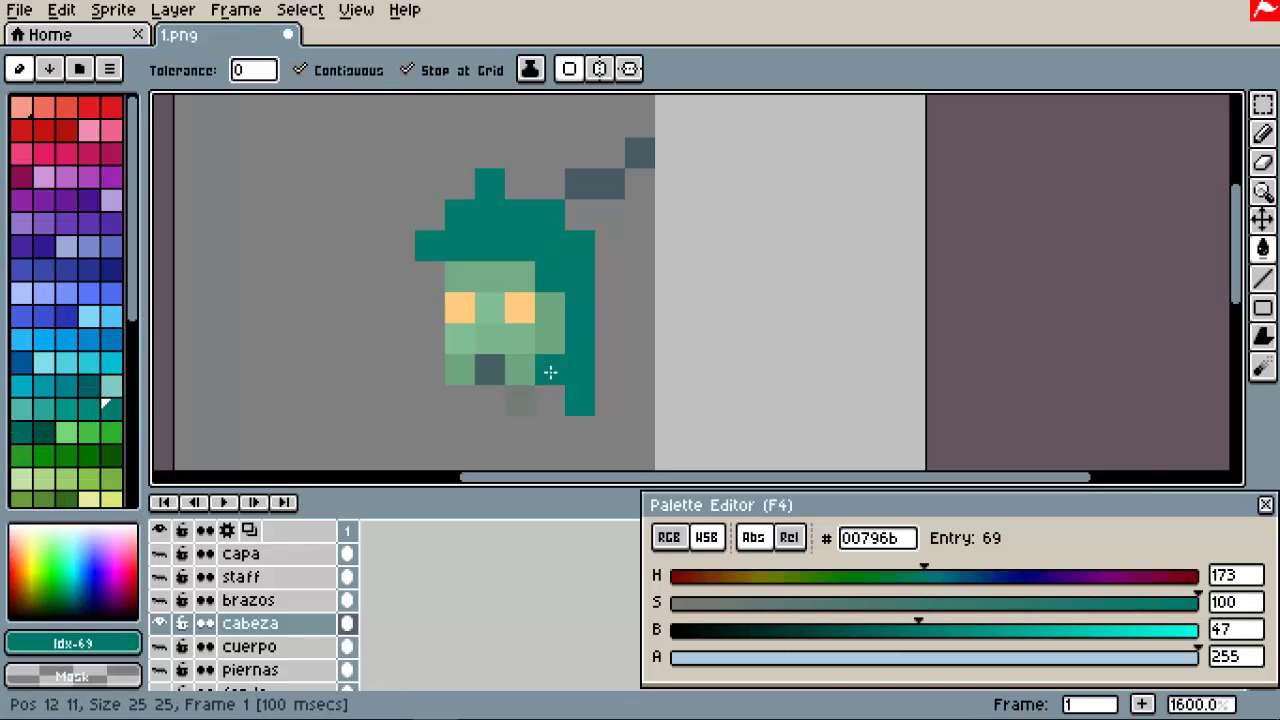
Step: Try filling the hood with near-black, dark brown and slate #455a64
scroll(137, 416, down, 5)
click(89, 423)
click(586, 363)
click(109, 380)
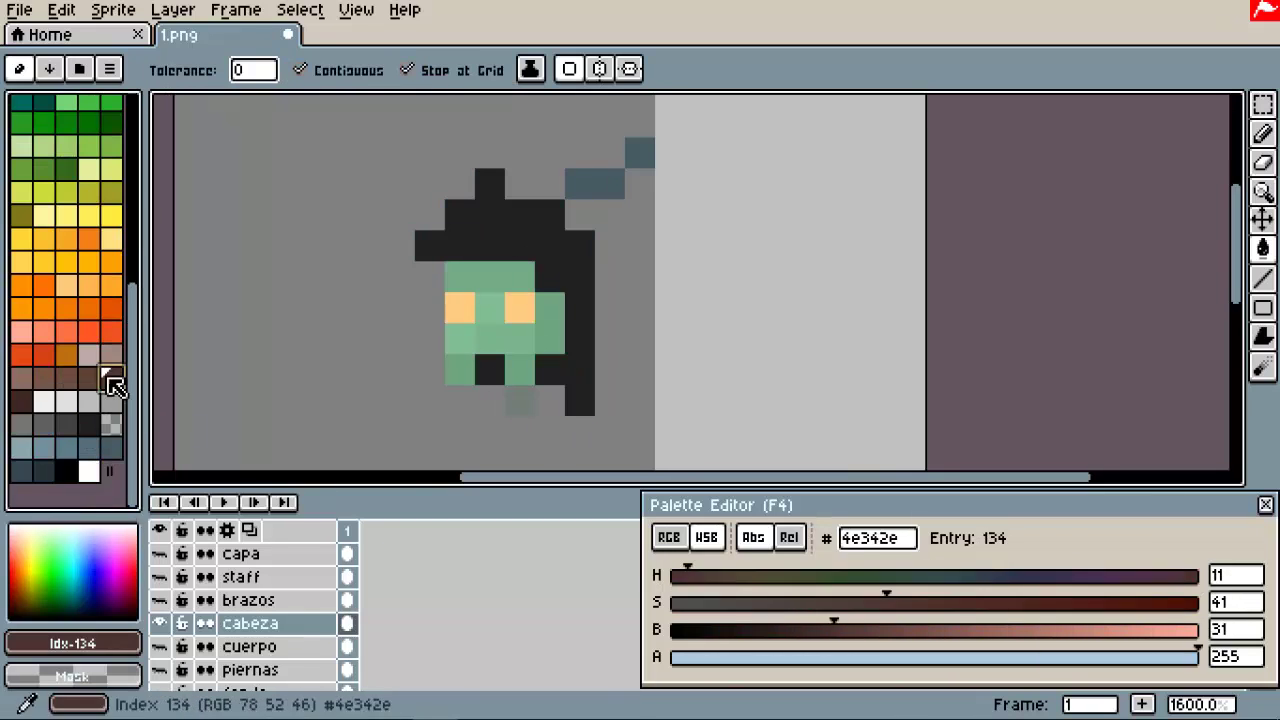
click(20, 400)
click(554, 270)
click(556, 256)
click(111, 449)
click(580, 370)
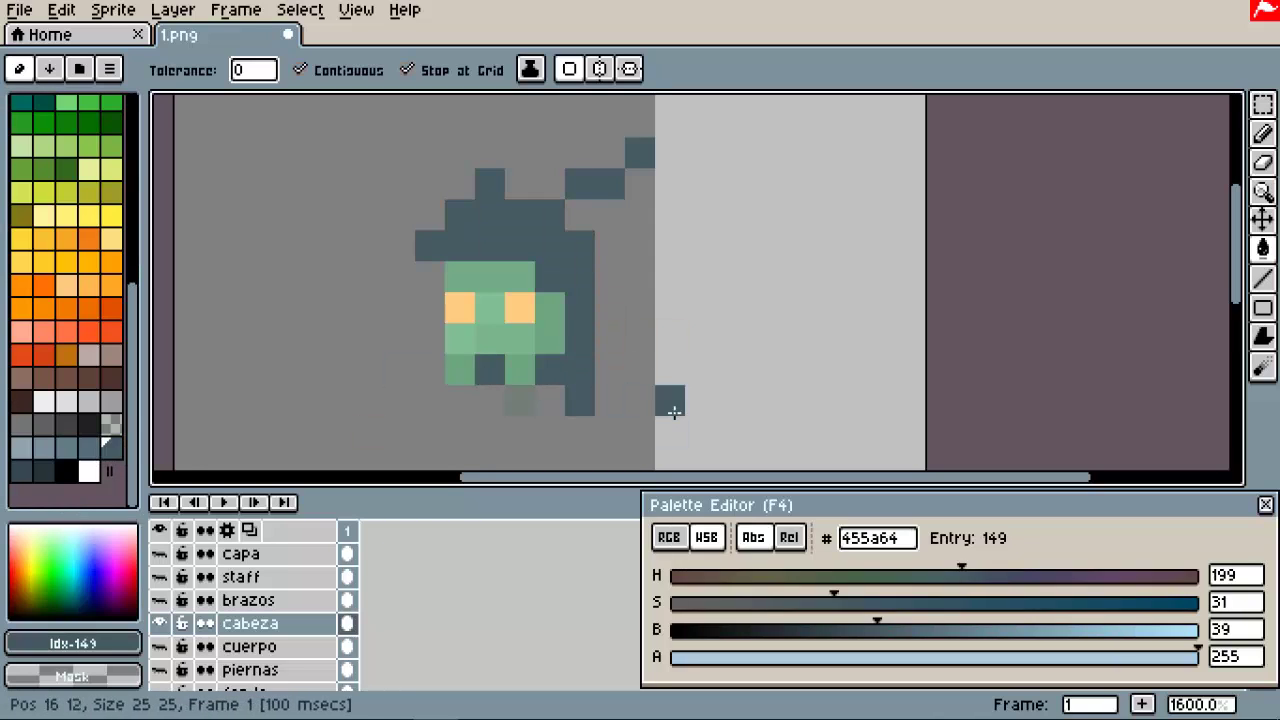
Step: Fill the hood with dark slate and shade it using translucent #0c1012 at alpha 56 and #40545e at alpha 53
click(44, 470)
drag(787, 630, 732, 627)
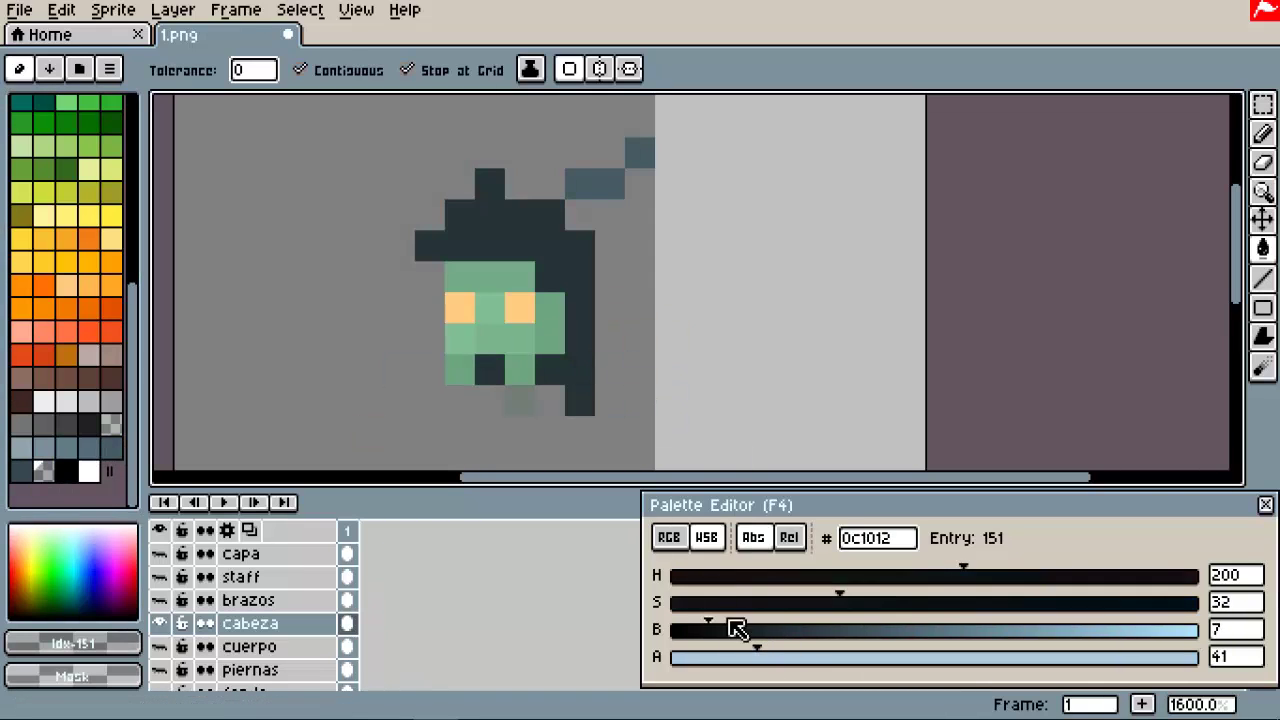
key(b)
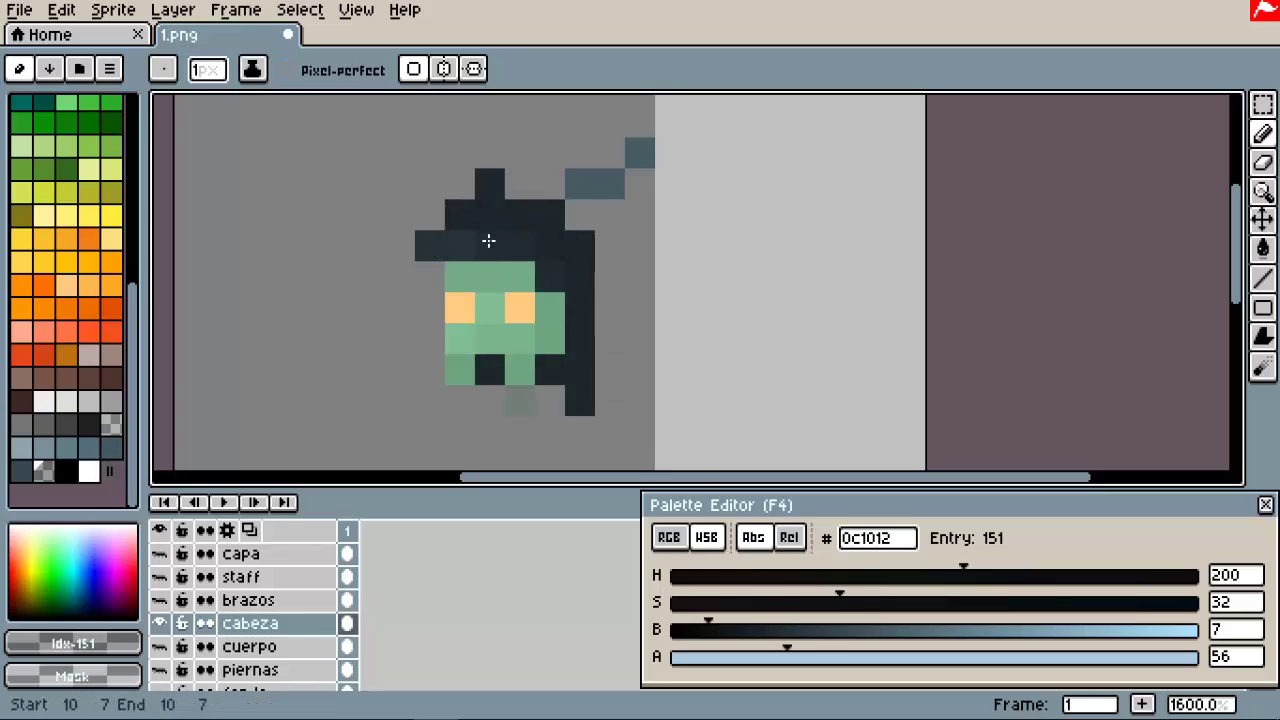
drag(872, 655, 860, 656)
click(866, 630)
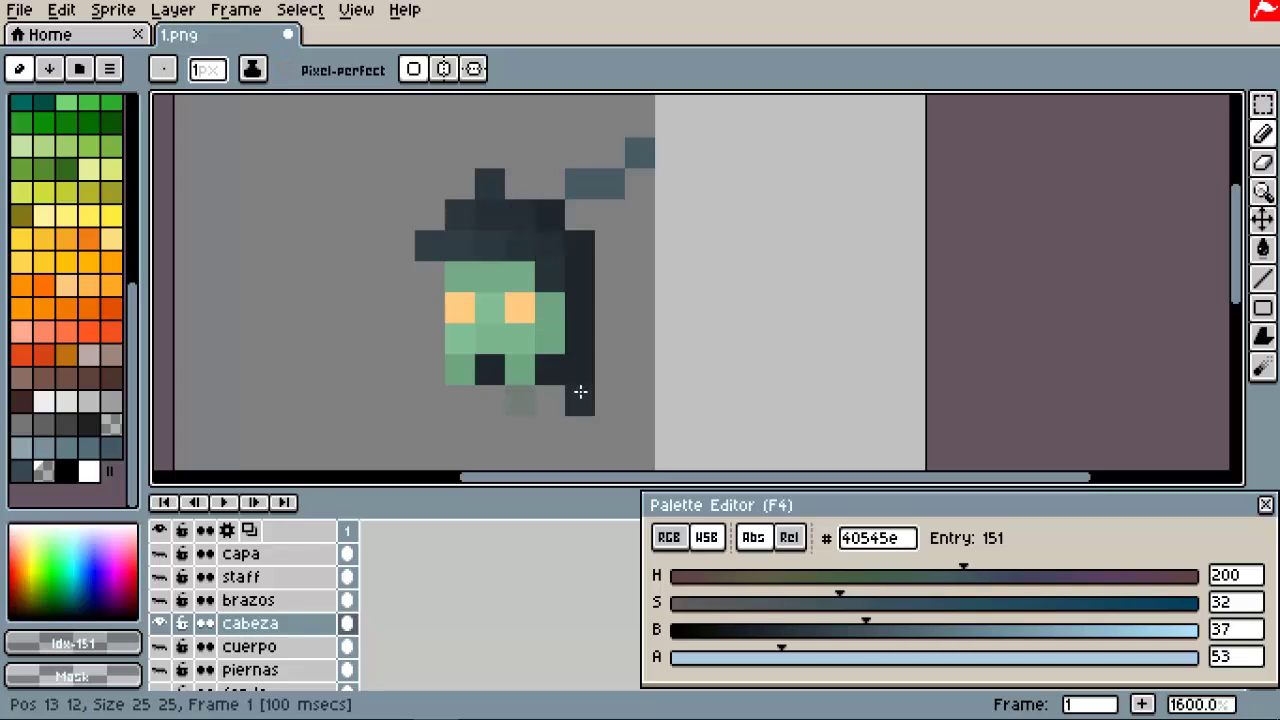
Step: Recolour the trailing pixels behind the hood bright red, with the pixel nearest the hood in darker red #ad130a
drag(727, 346, 586, 380)
scroll(71, 134, up, 5)
click(65, 128)
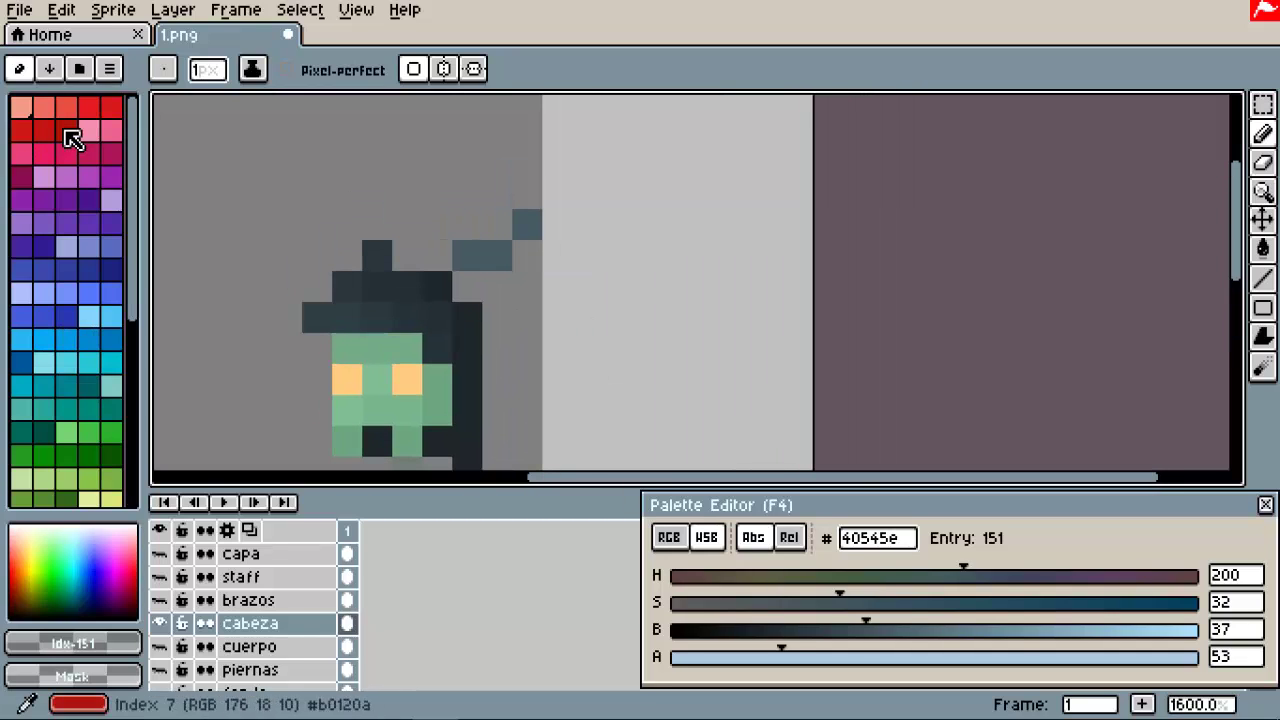
click(1113, 630)
click(469, 266)
click(1028, 632)
click(467, 256)
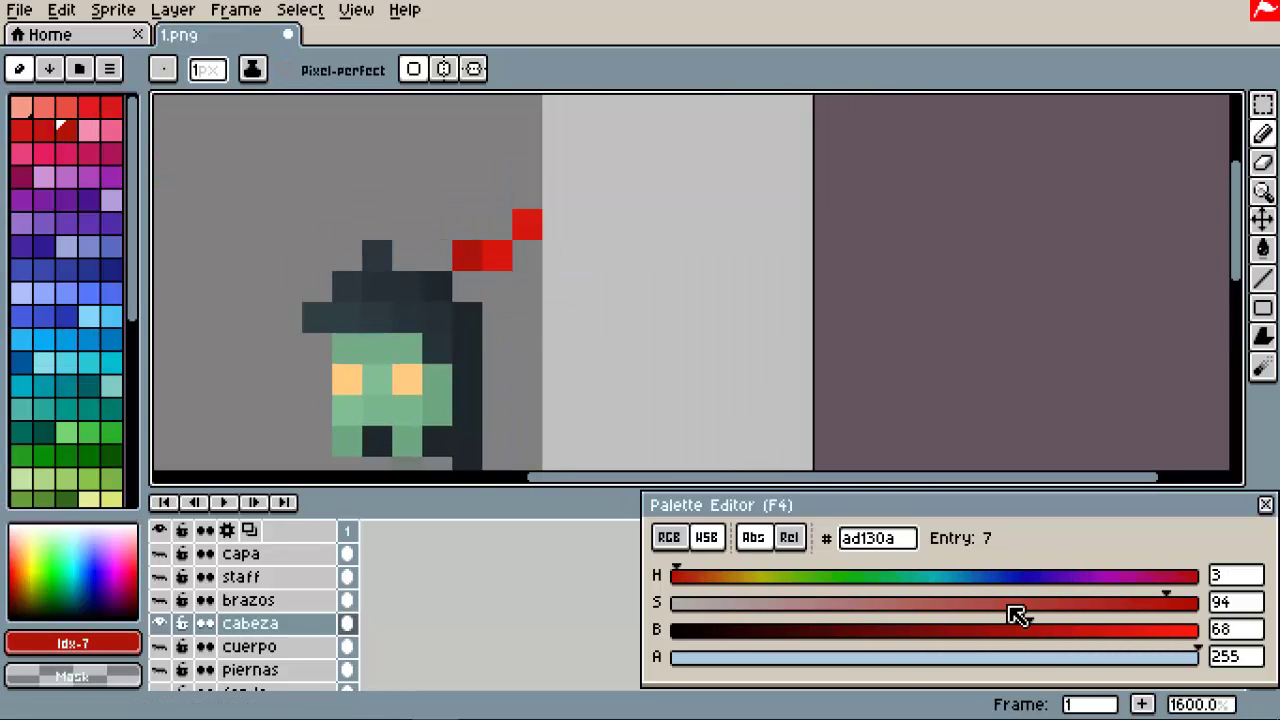
Step: Recolour the middle trailing pixel behind the hood a deeper red and the outermost one orange-red #d9320d
click(1066, 630)
click(497, 255)
click(718, 576)
click(698, 576)
click(527, 224)
click(956, 630)
click(688, 576)
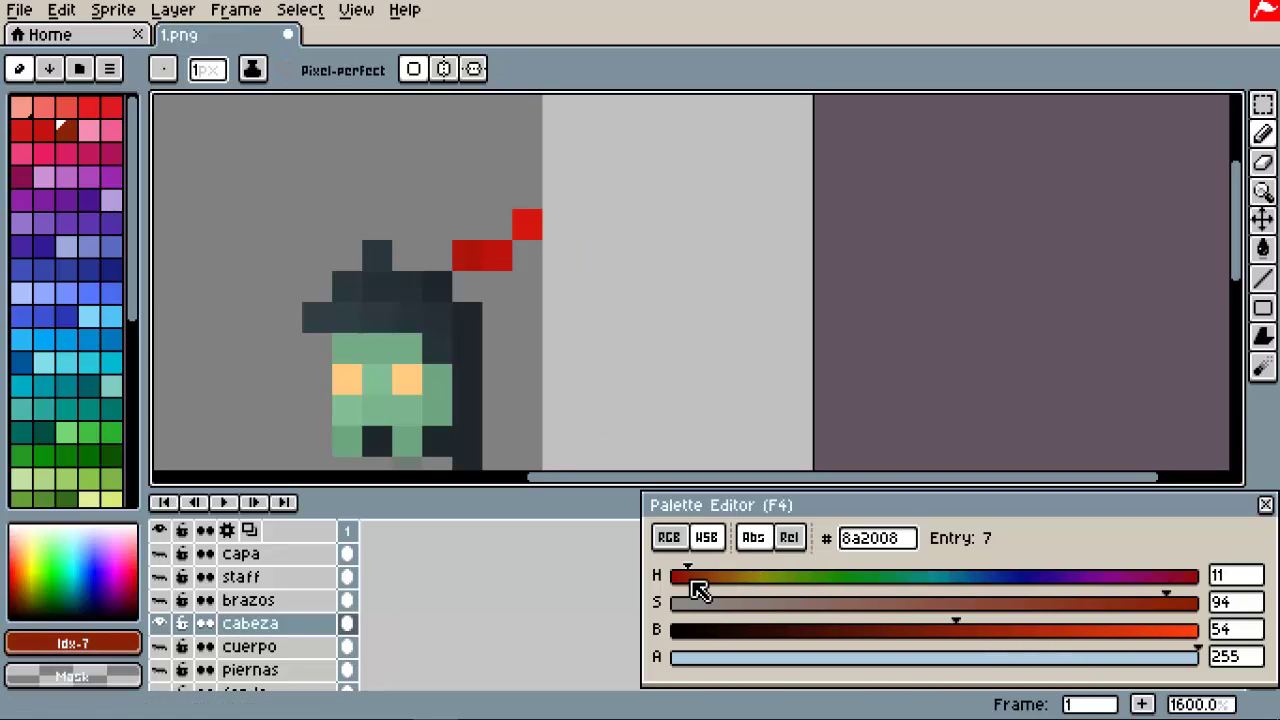
click(1061, 630)
click(1182, 630)
scroll(608, 366, down, 3)
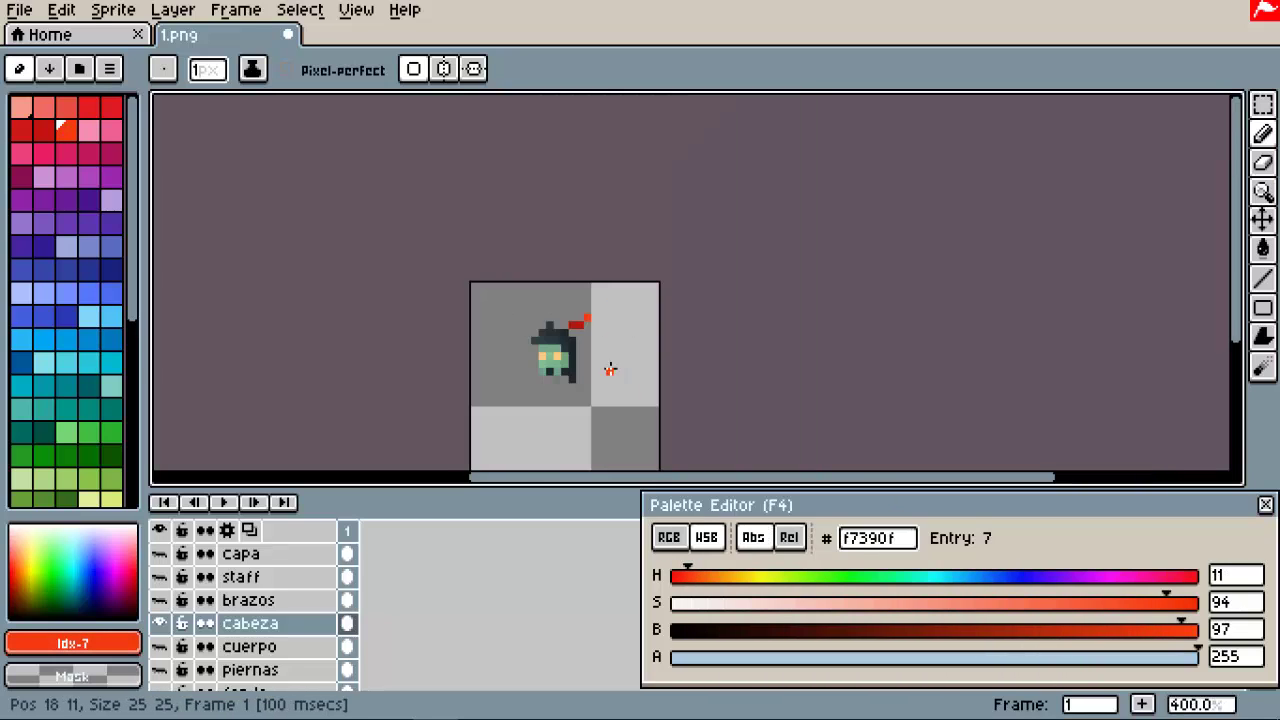
scroll(581, 360, up, 3)
click(1119, 629)
scroll(407, 300, down, 3)
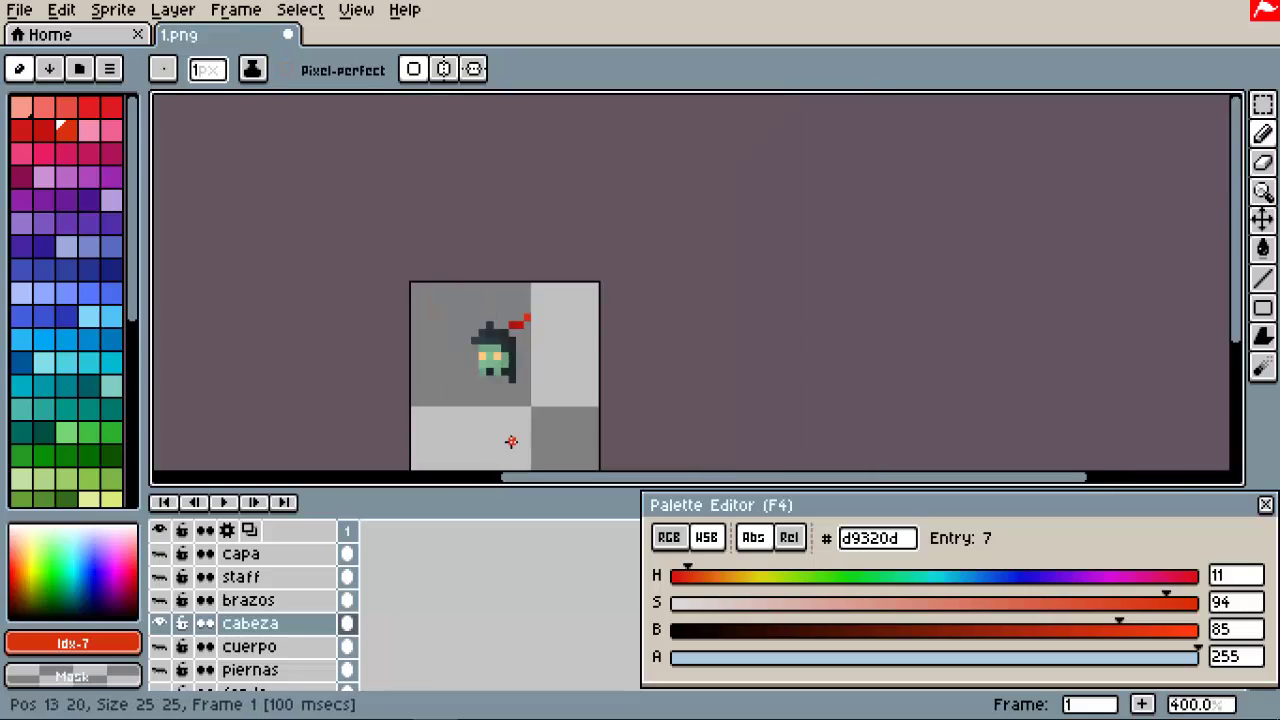
scroll(509, 440, up, 3)
Step: Show only the cabeza and cuerpo layers and make cuerpo the active layer
drag(641, 352, 511, 229)
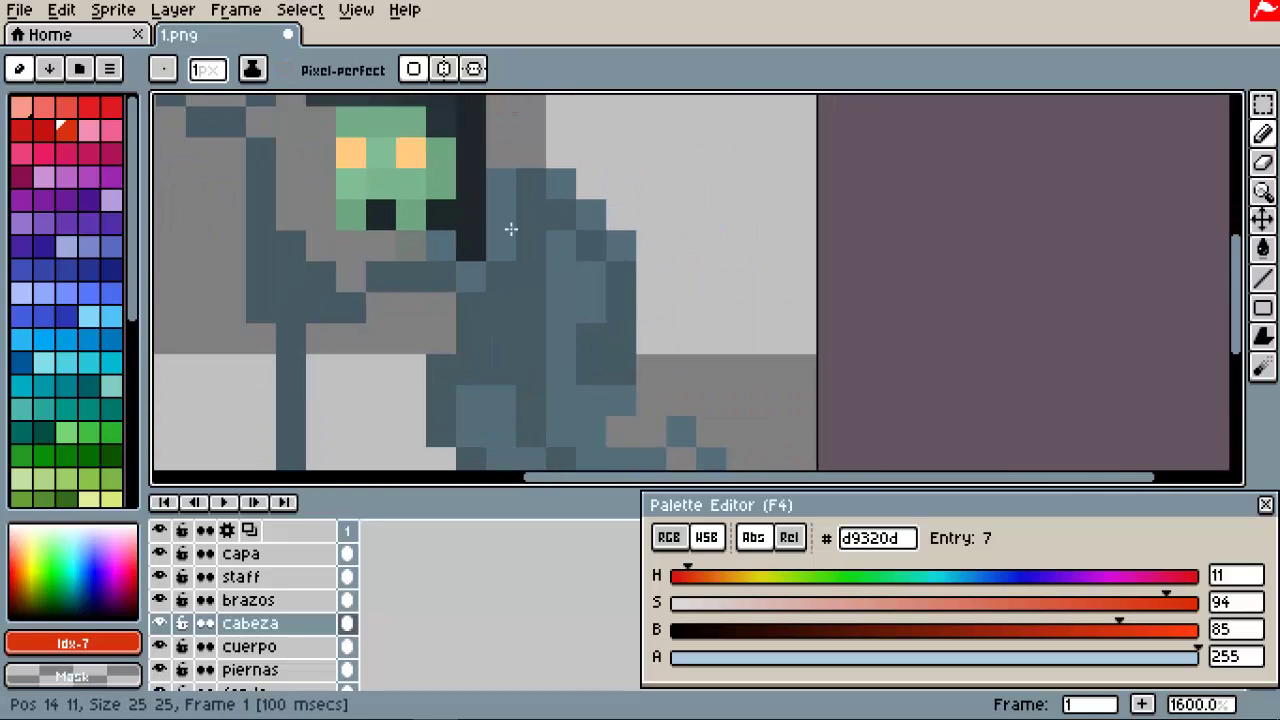
click(160, 623)
click(160, 623)
scroll(451, 391, down, 2)
scroll(451, 391, up, 2)
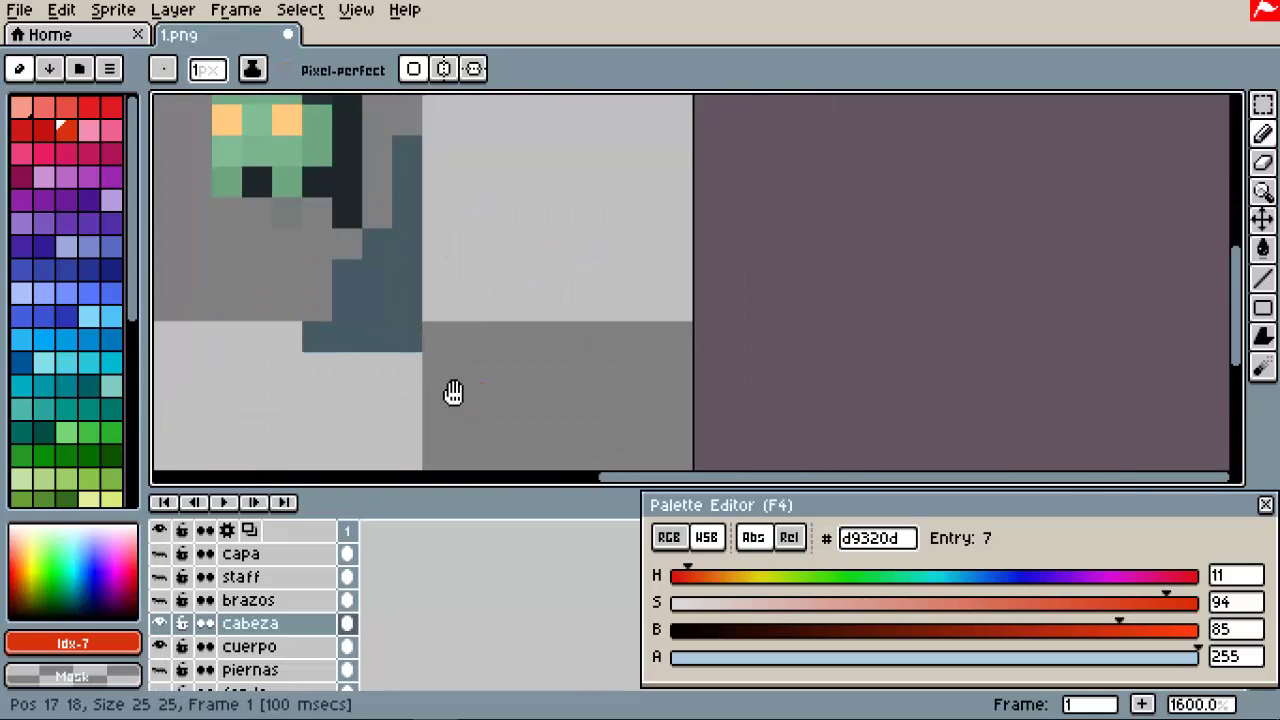
click(160, 669)
click(160, 600)
click(160, 554)
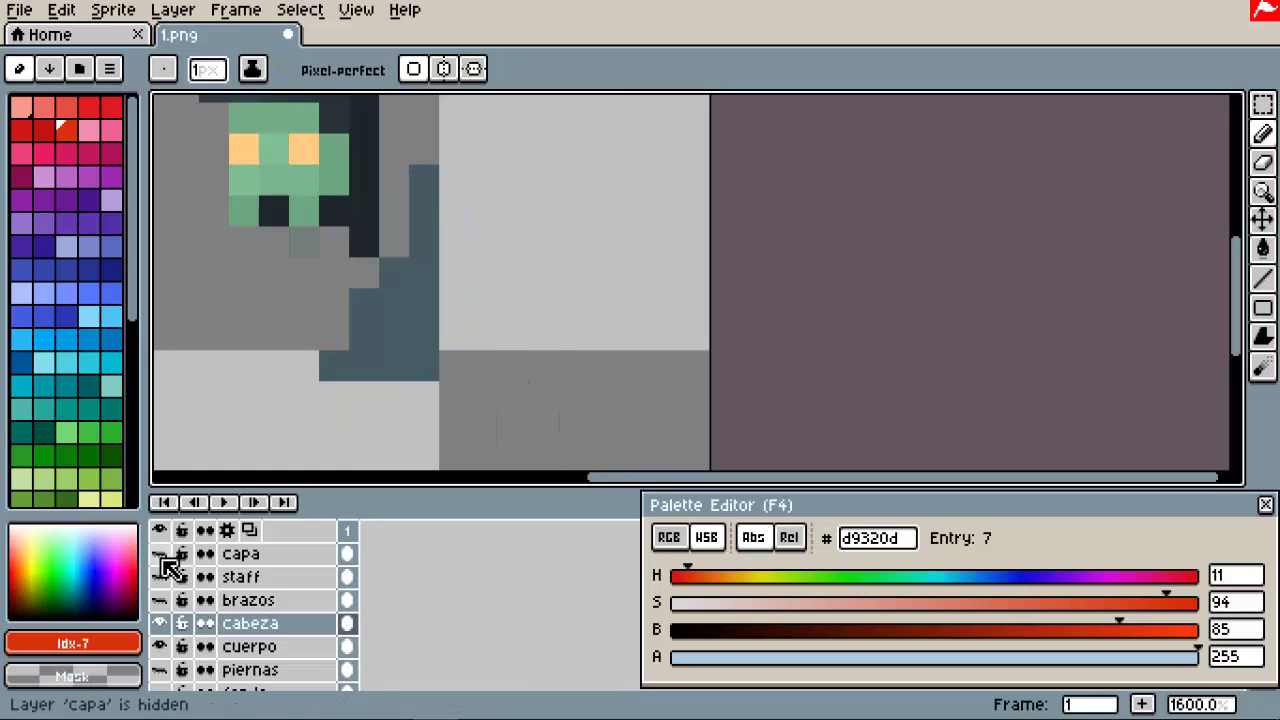
click(250, 650)
Step: Fill the body shape on the cuerpo layer with near-black #1c1c1c
scroll(77, 463, down, 5)
click(43, 471)
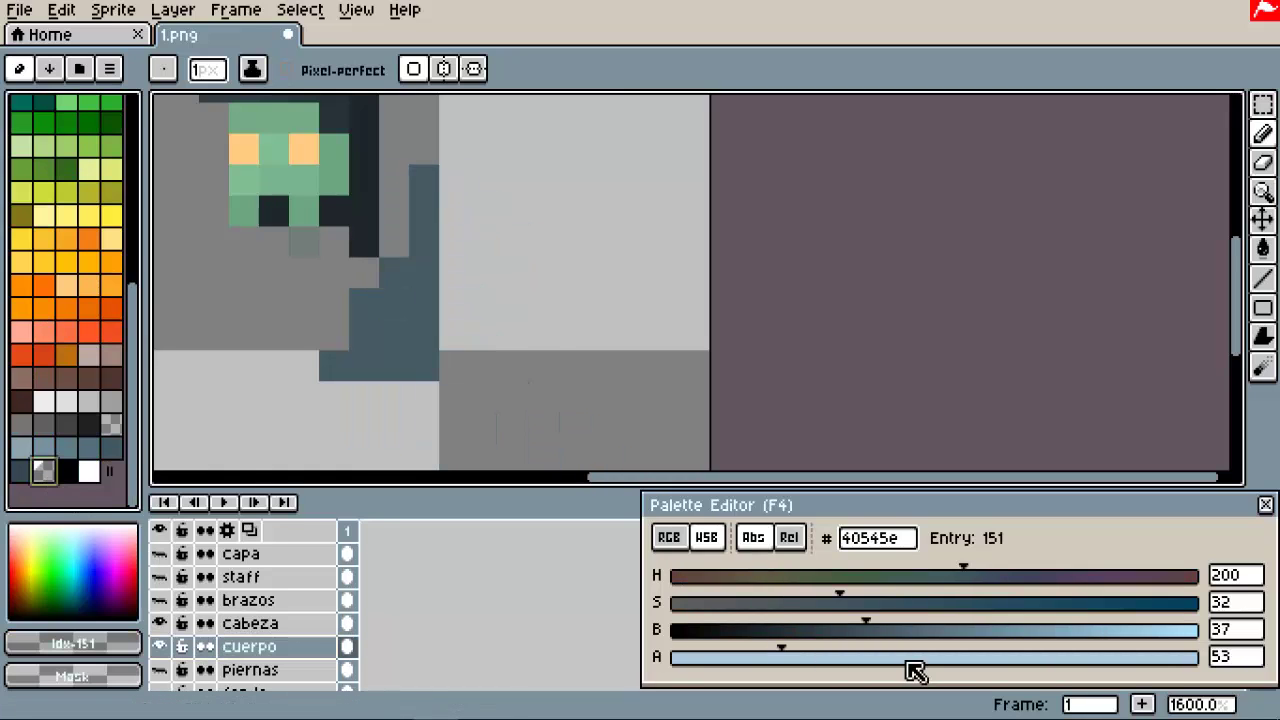
click(204, 426)
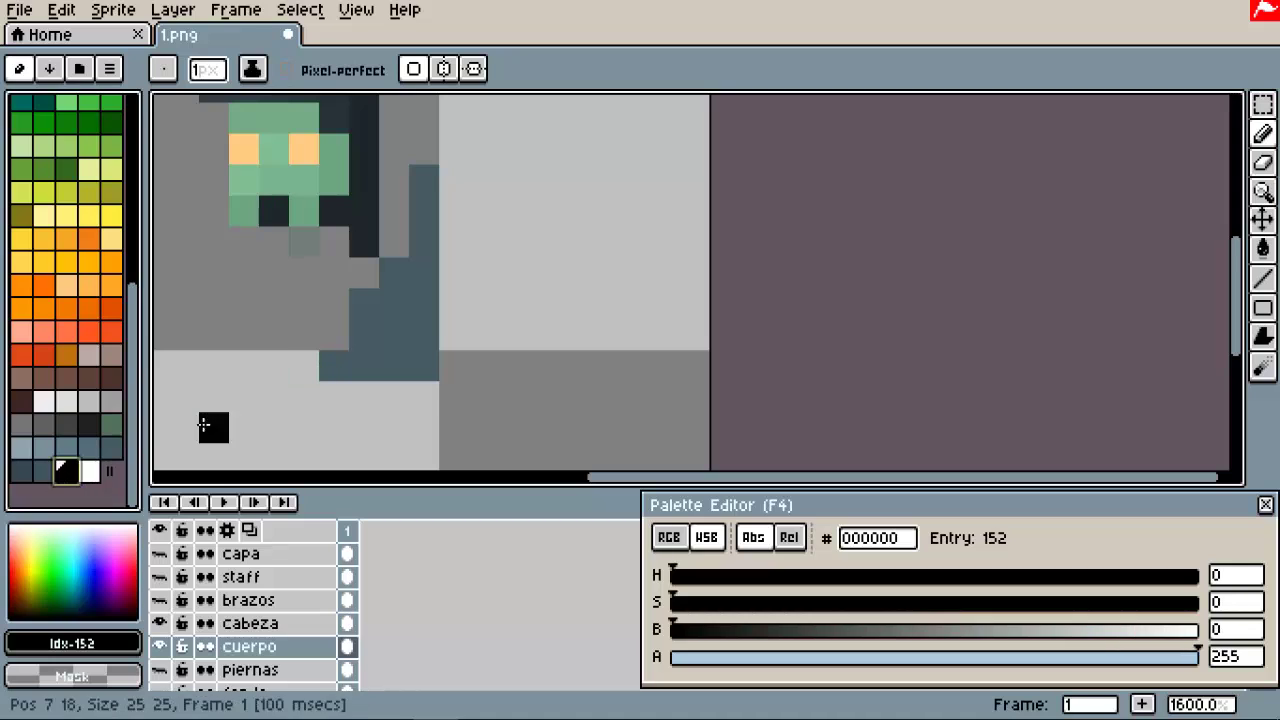
key(g)
click(423, 309)
drag(672, 630, 729, 630)
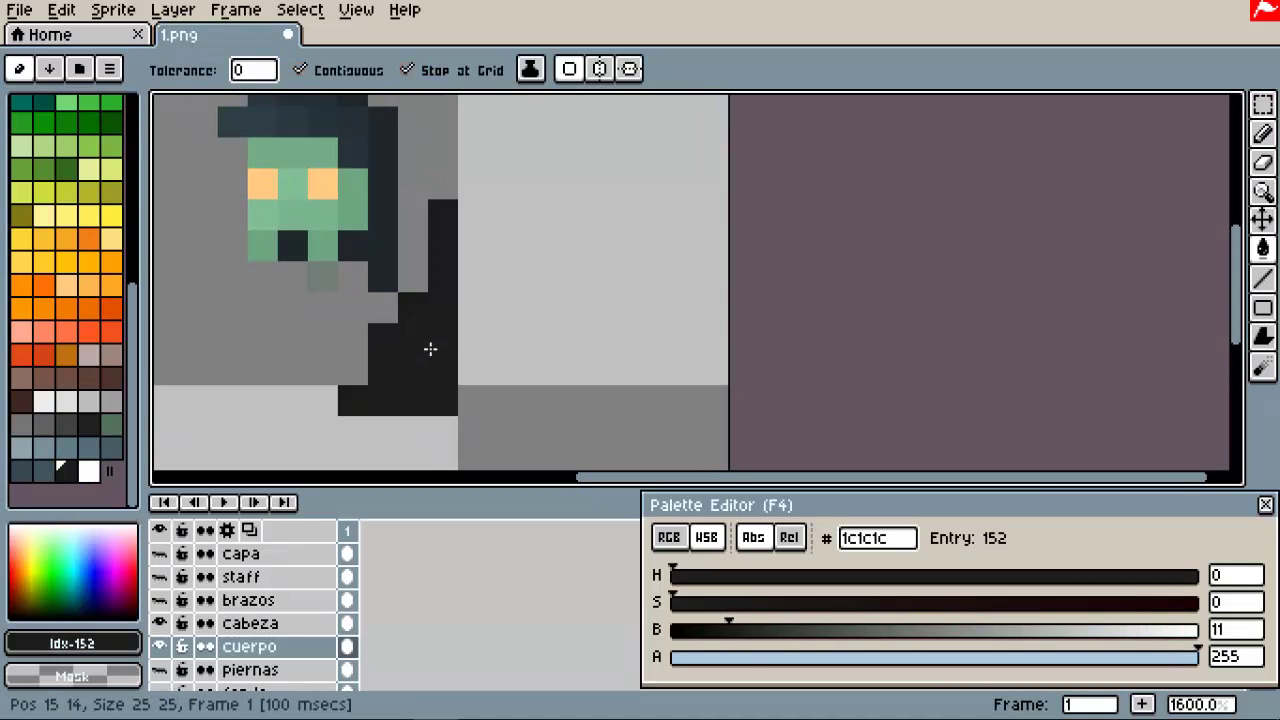
Step: Select the body shape and shade it with translucent #000000, #4a4a4a and #696969 at alpha 61
key(w)
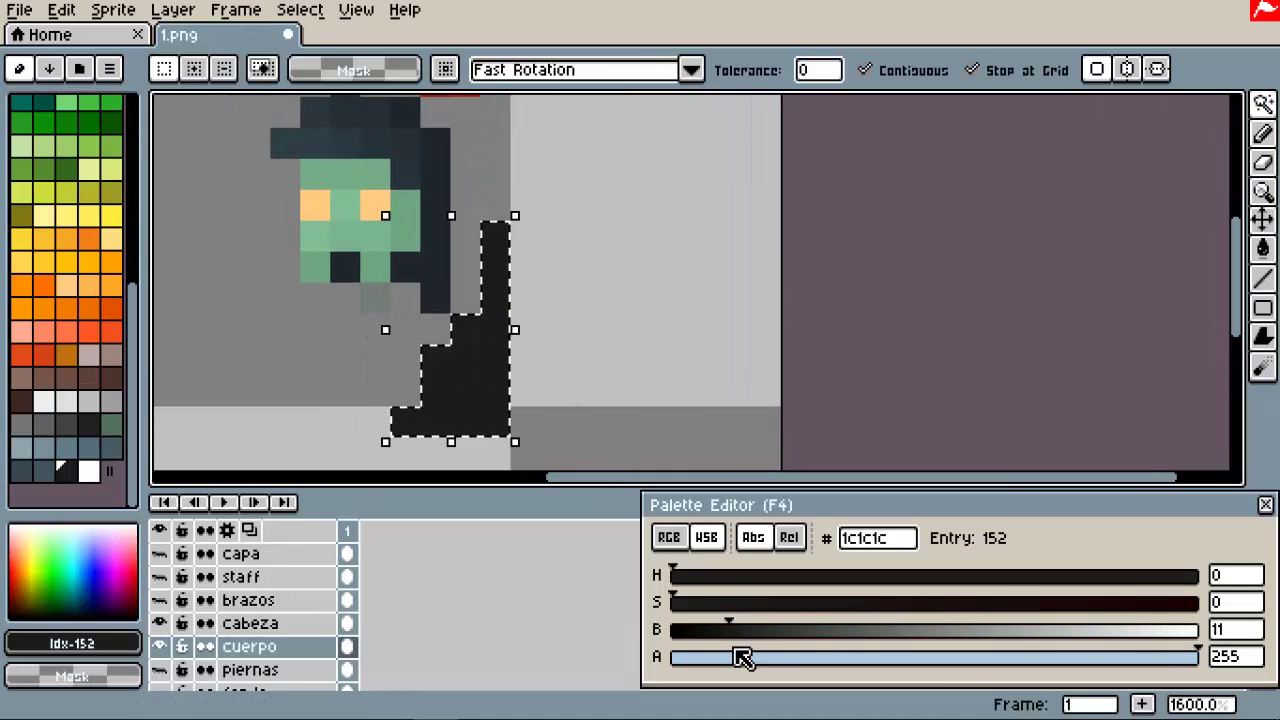
click(742, 657)
key(b)
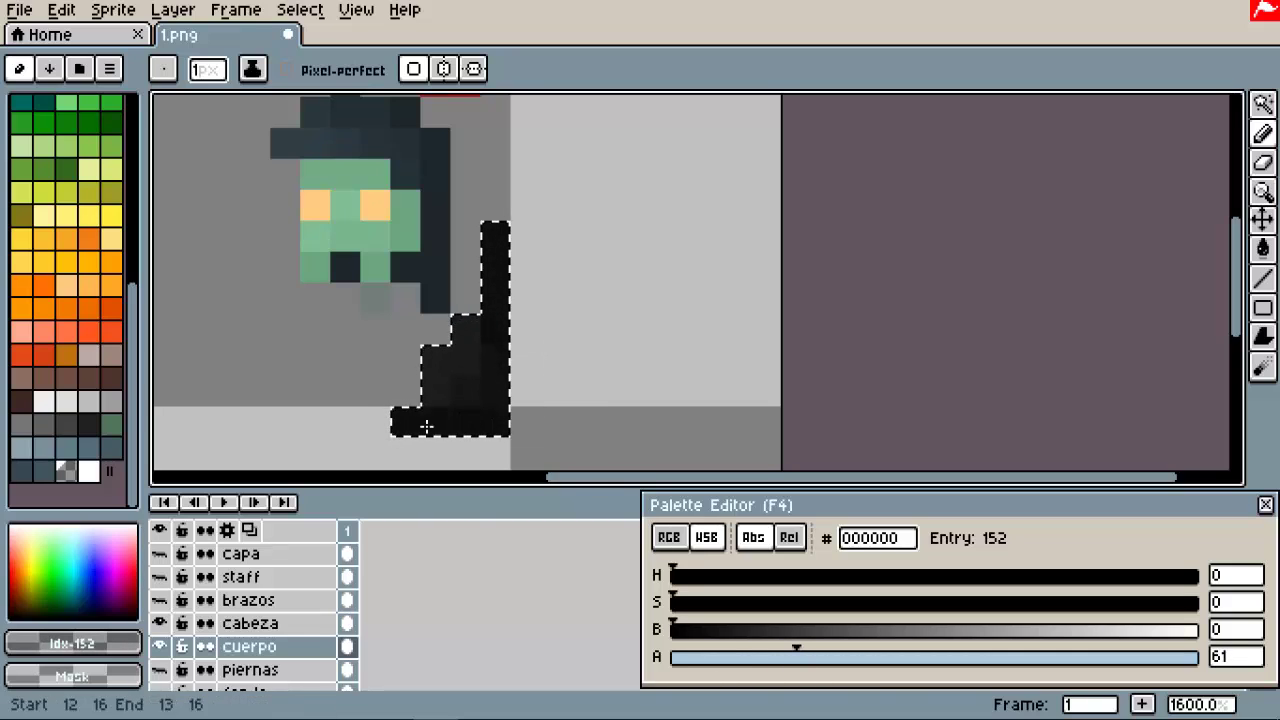
click(826, 633)
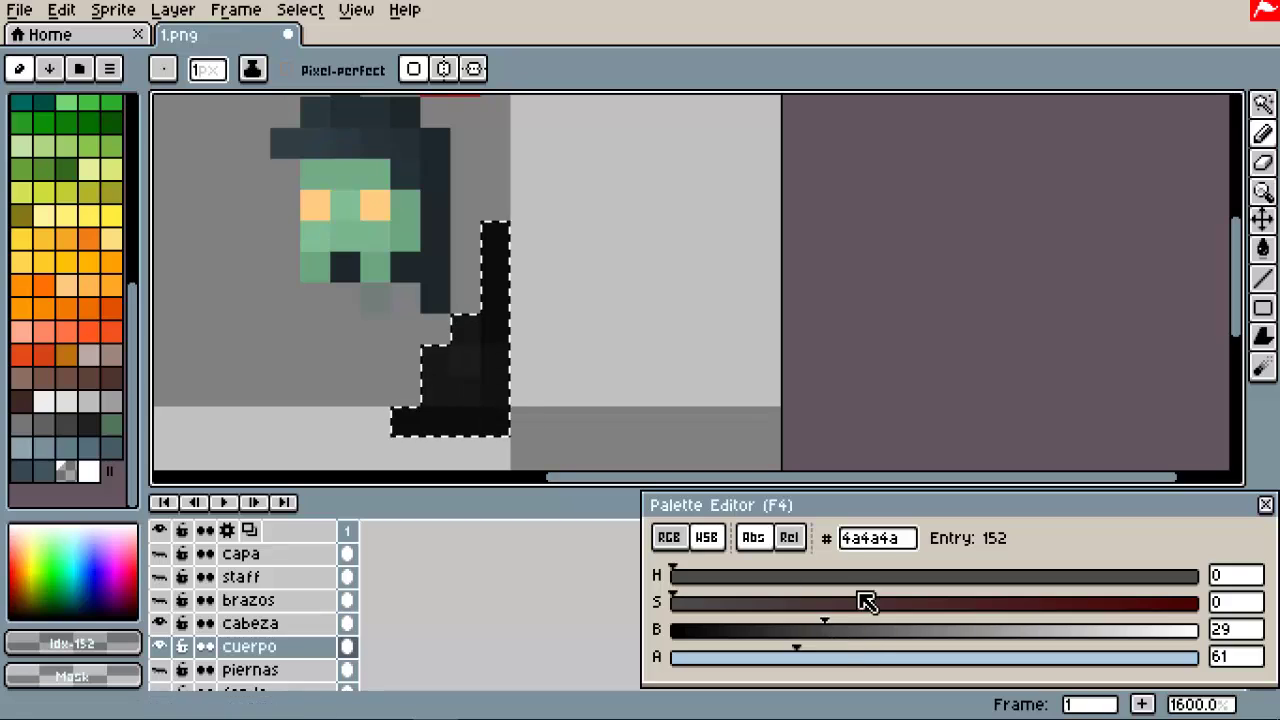
click(886, 629)
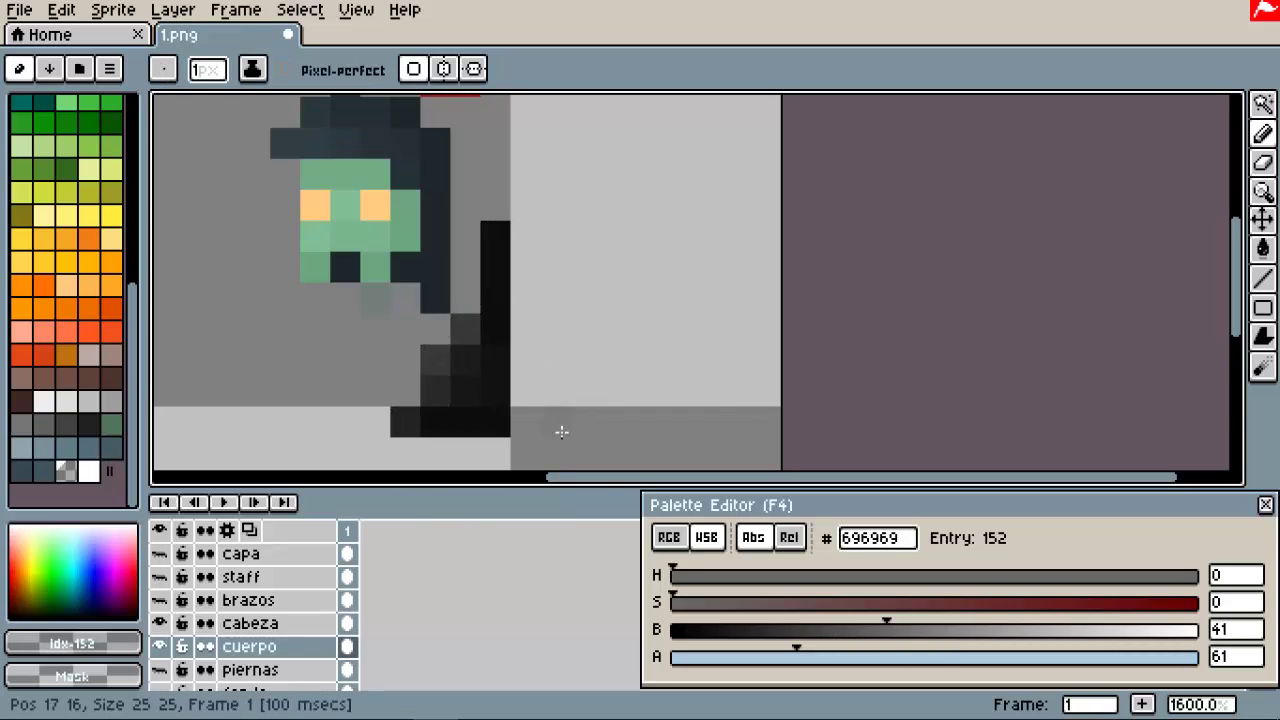
Step: Show all layers and darken the body's lighter pixels with translucent #141414 and #080808 at alpha 61
scroll(560, 400, down, 1)
scroll(557, 346, up, 1)
click(160, 531)
scroll(589, 323, down, 5)
scroll(586, 454, up, 5)
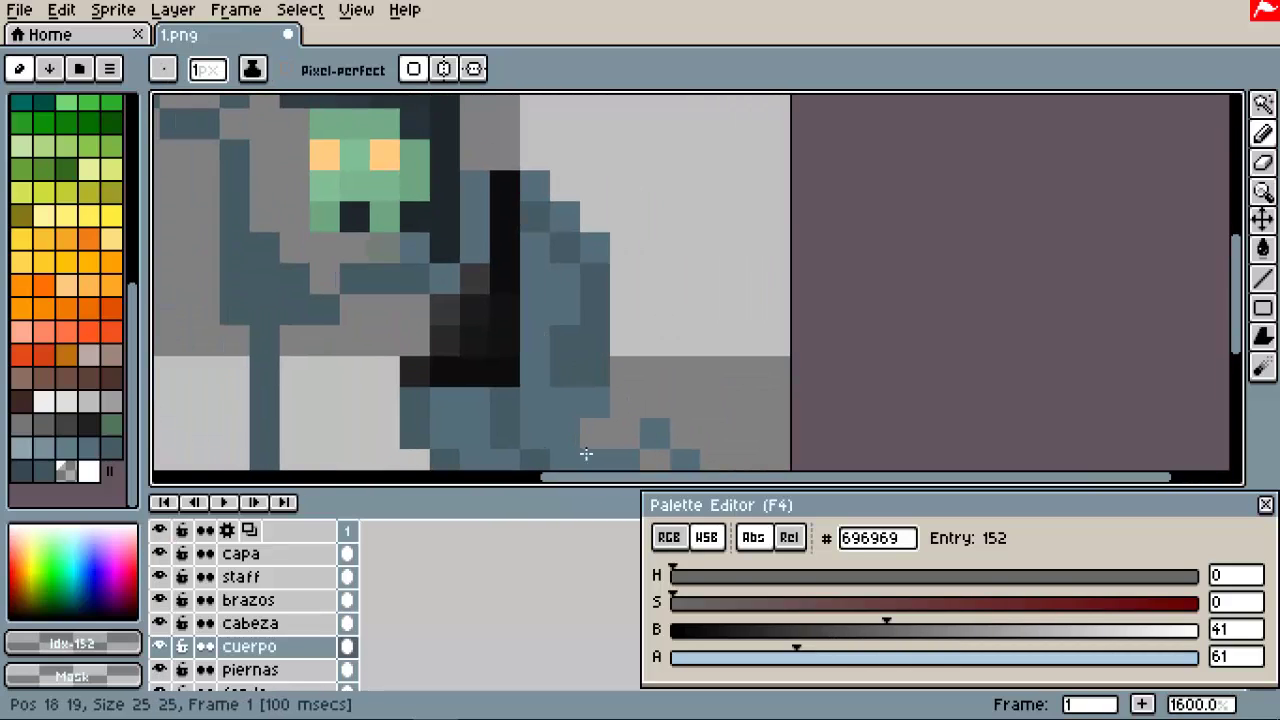
alt+click(484, 285)
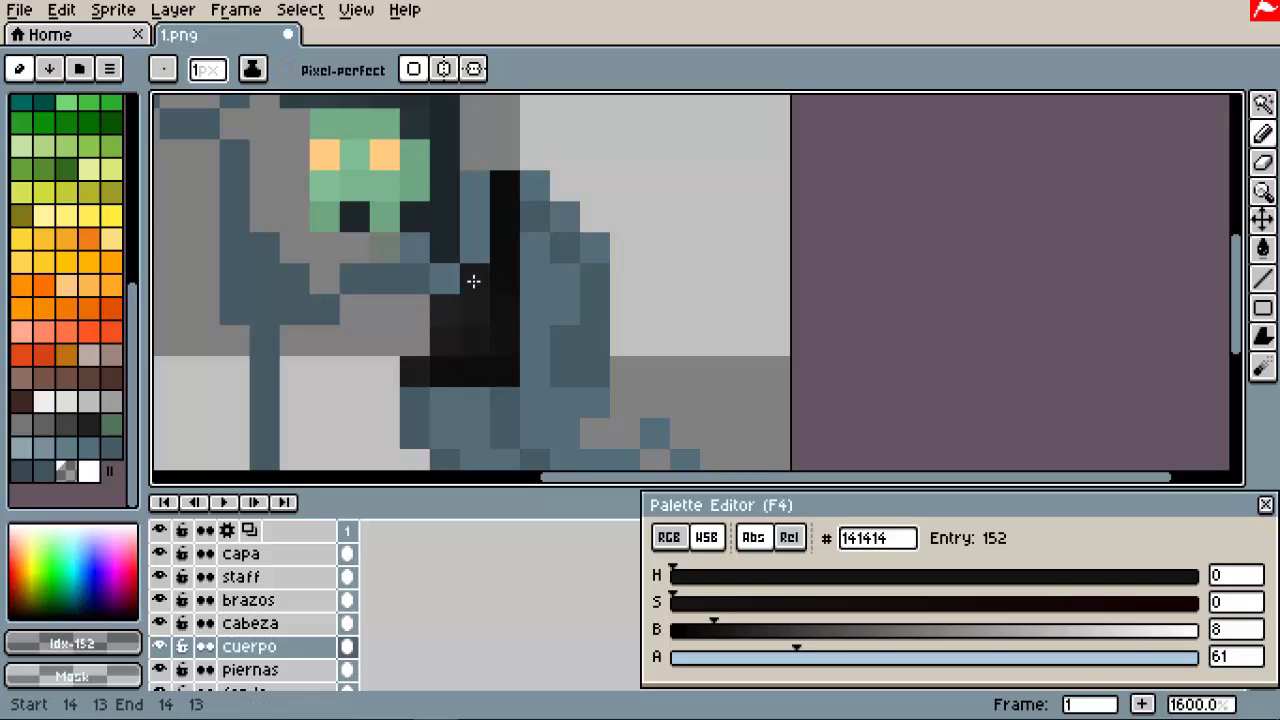
alt+click(469, 340)
scroll(469, 340, down, 5)
scroll(366, 334, up, 5)
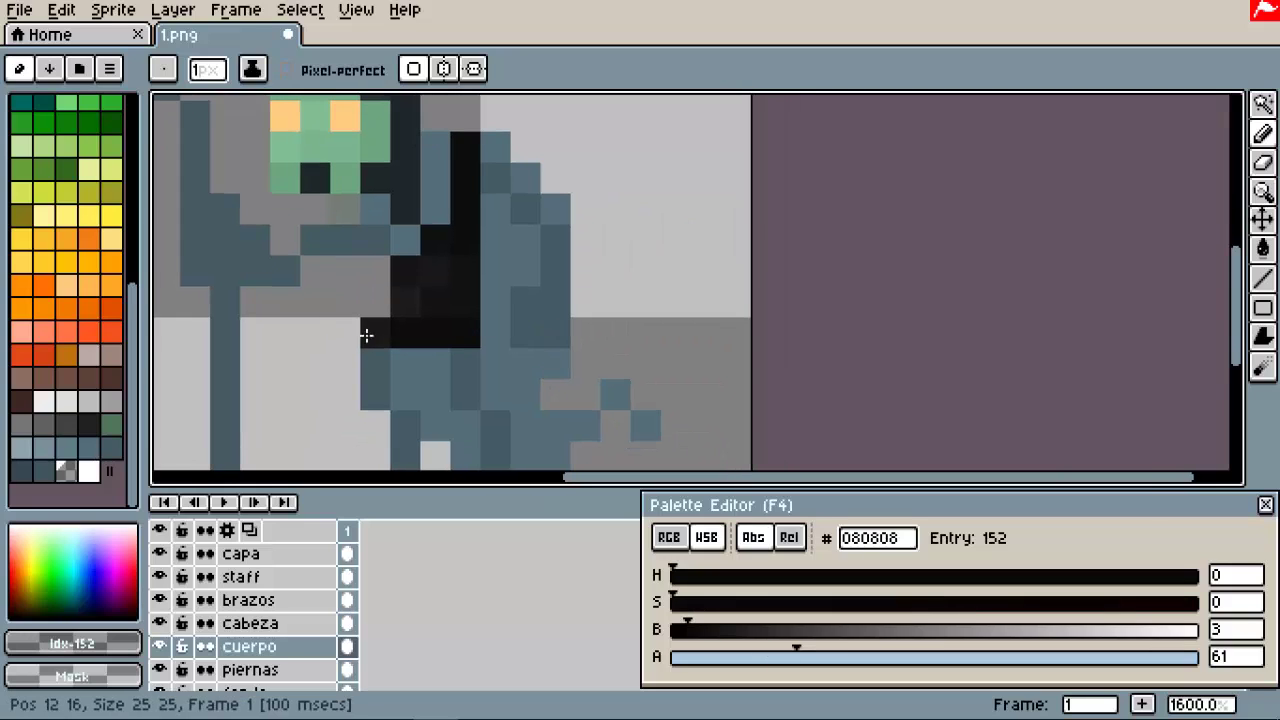
alt+click(366, 334)
scroll(535, 365, down, 5)
scroll(535, 365, up, 5)
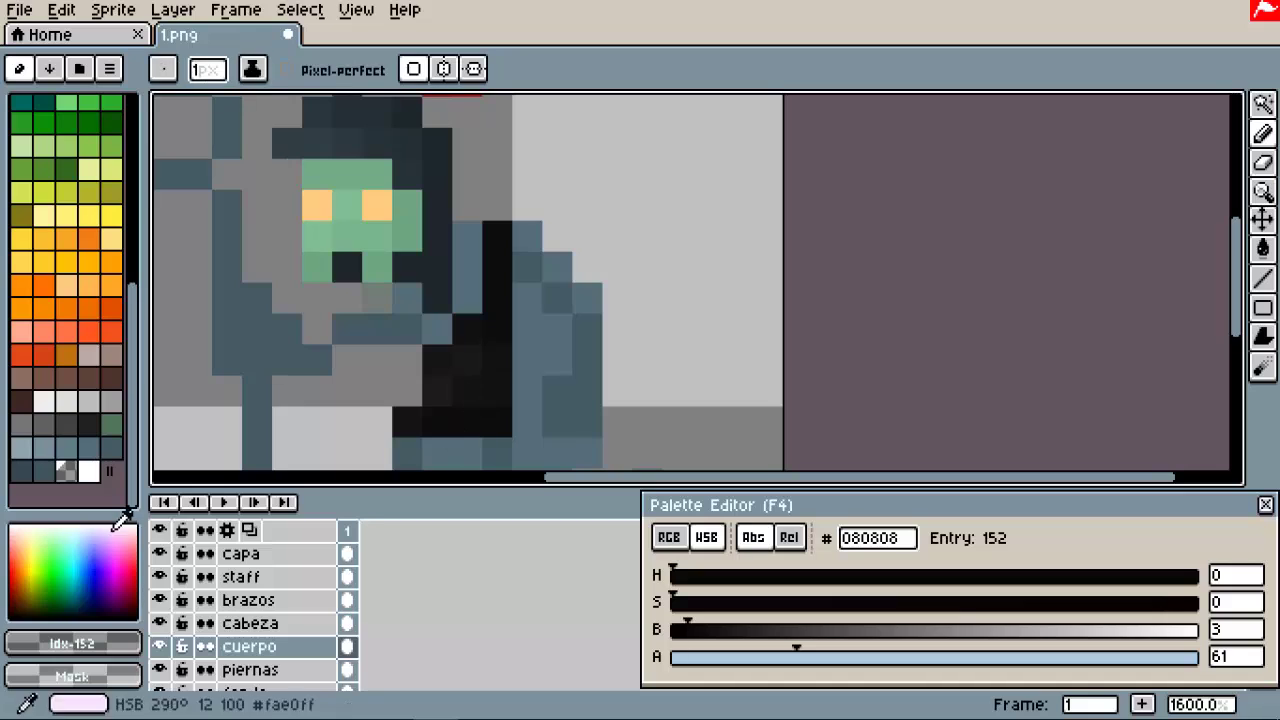
Step: Isolate the cuerpo layer, select the area around the body and tint it with magenta #ad1557 at alpha 52
click(159, 529)
key(m)
drag(571, 171, 362, 420)
scroll(51, 337, up, 5)
click(110, 152)
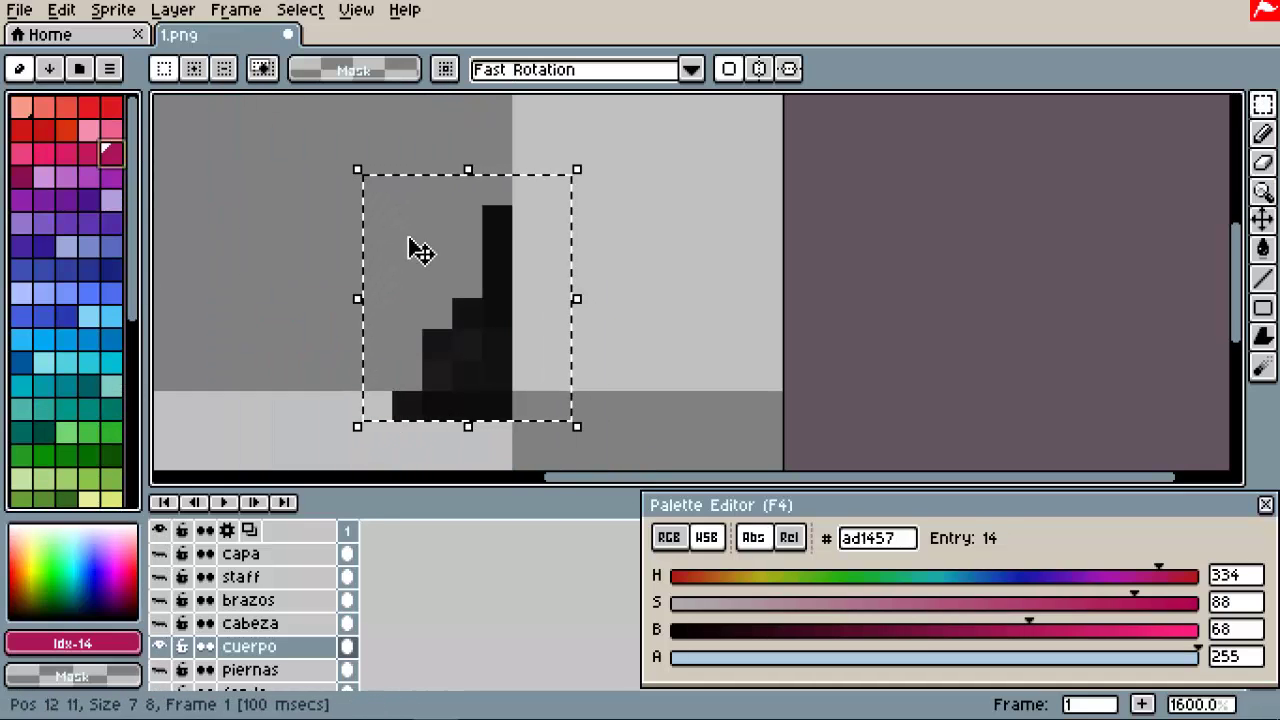
drag(1198, 657, 779, 657)
key(g)
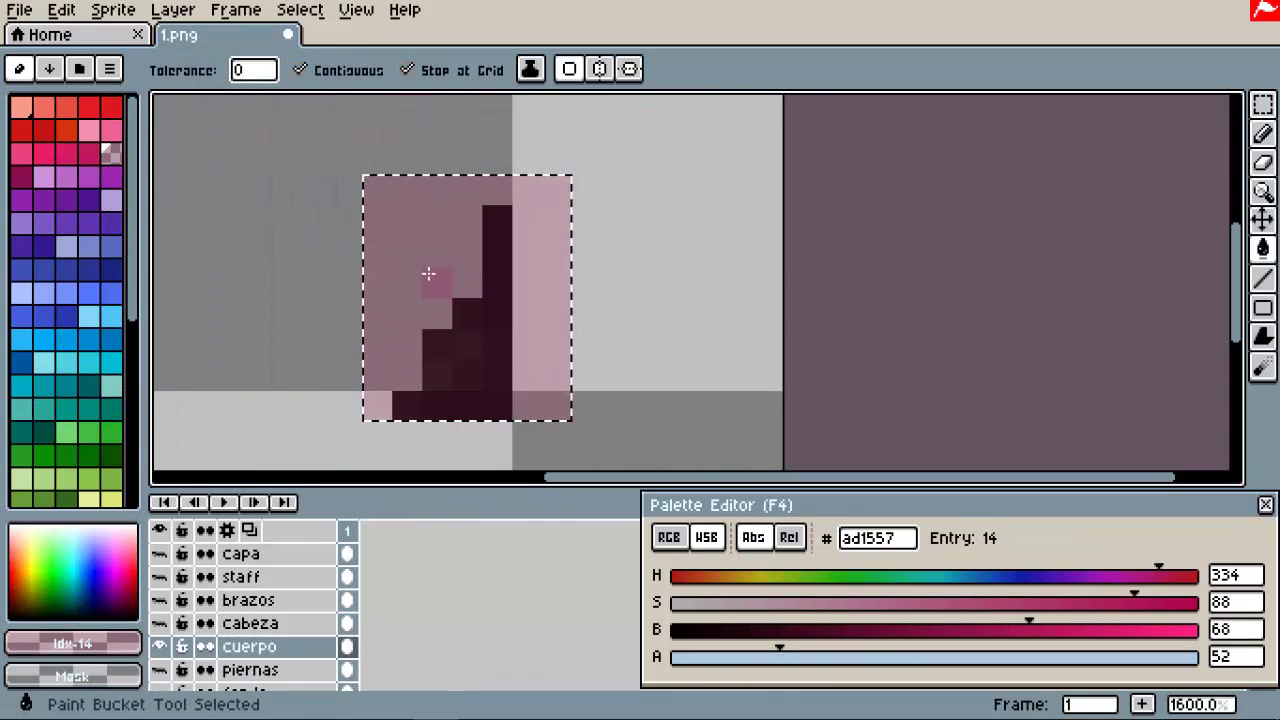
key(ctrl+d)
Step: Show only the cabeza layer and make it the active layer
click(160, 529)
drag(485, 434, 577, 434)
click(160, 529)
click(159, 599)
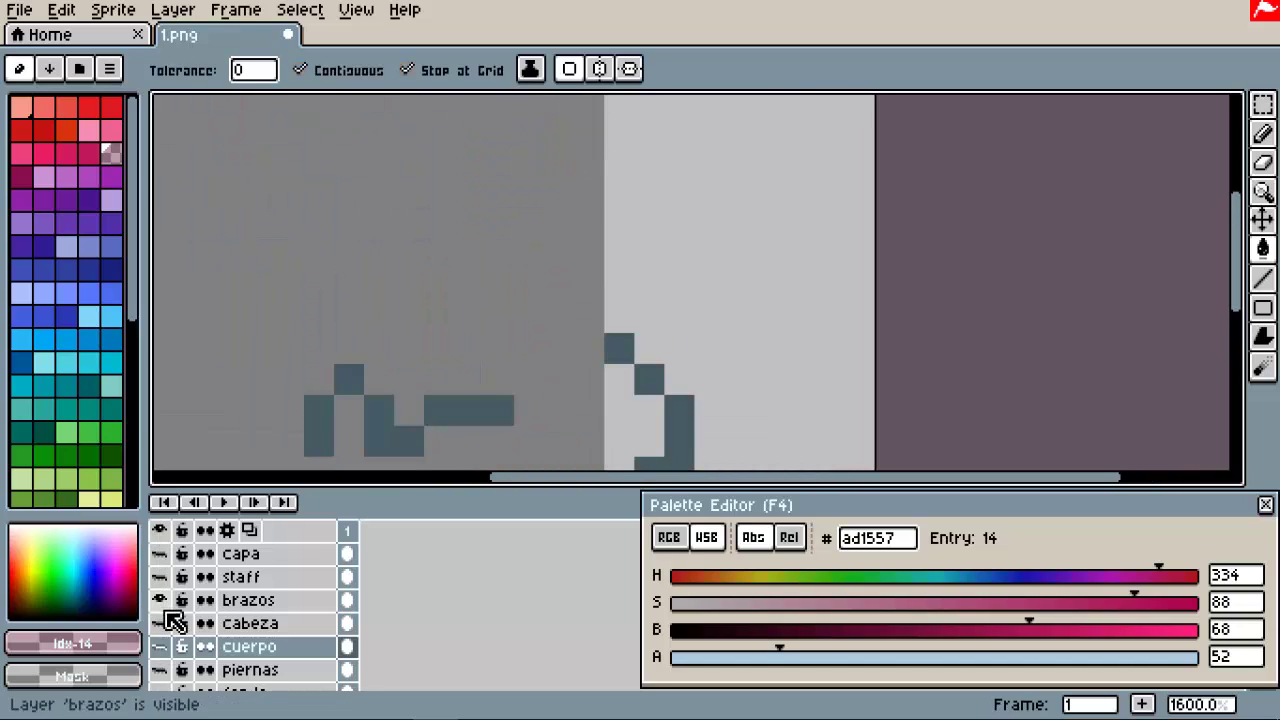
click(160, 622)
scroll(480, 314, down, 1)
drag(1263, 103, 1223, 105)
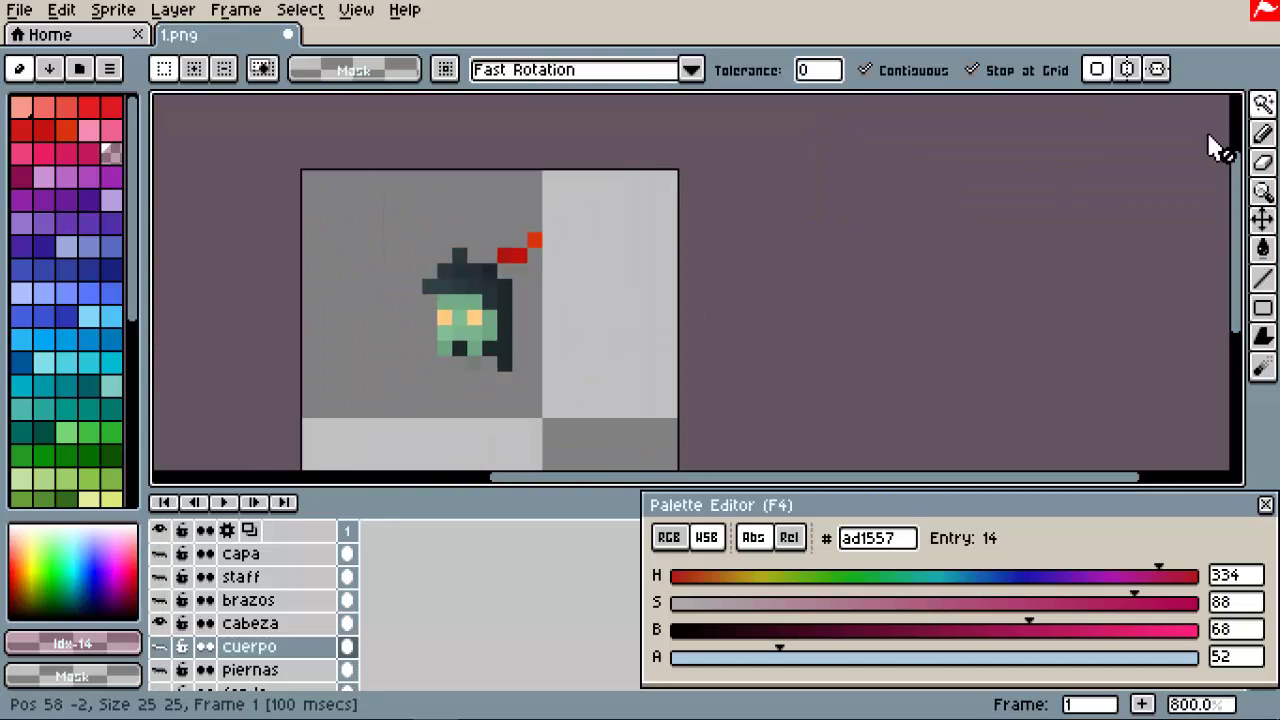
key(alt+Up)
click(502, 348)
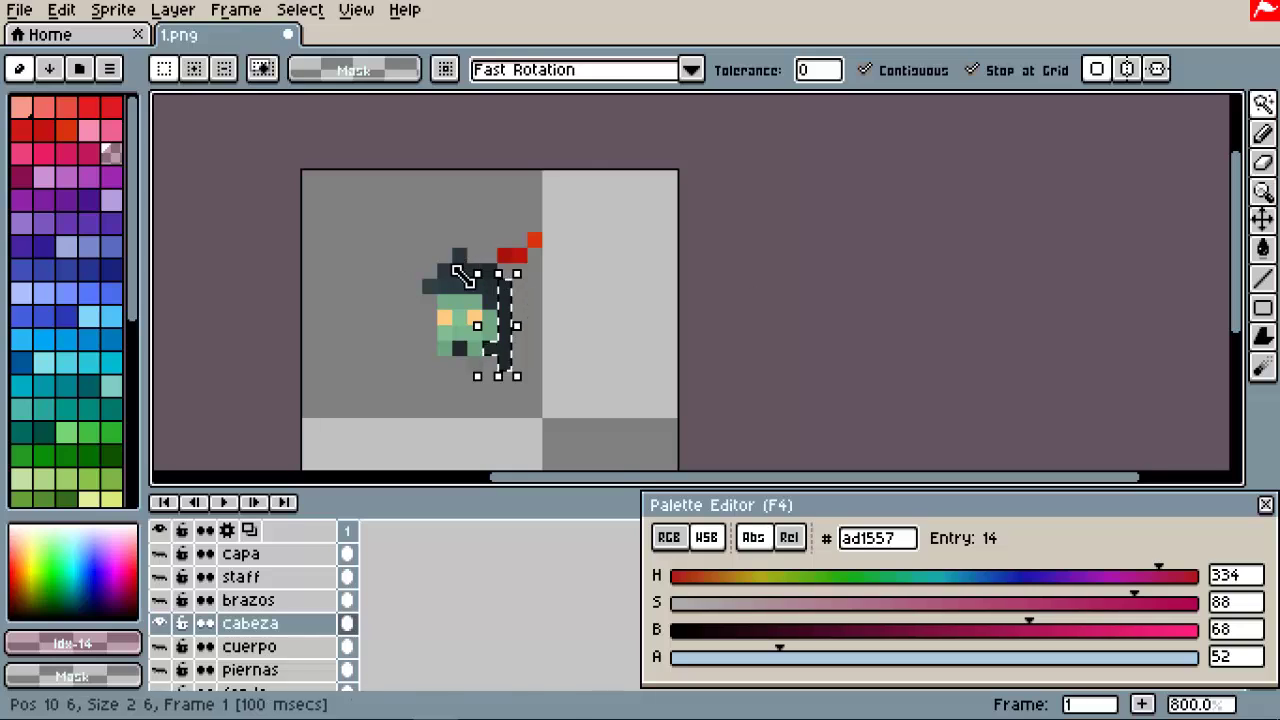
click(1120, 160)
key(q)
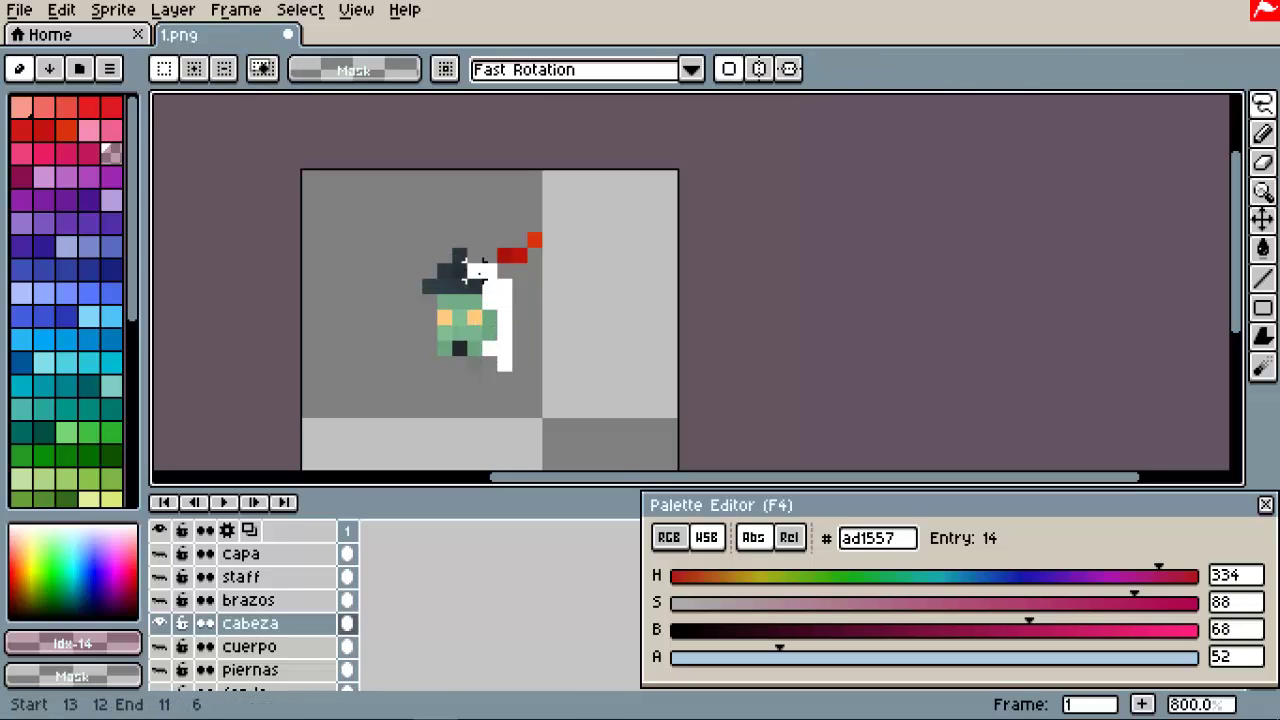
scroll(430, 287, up, 3)
scroll(430, 287, down, 3)
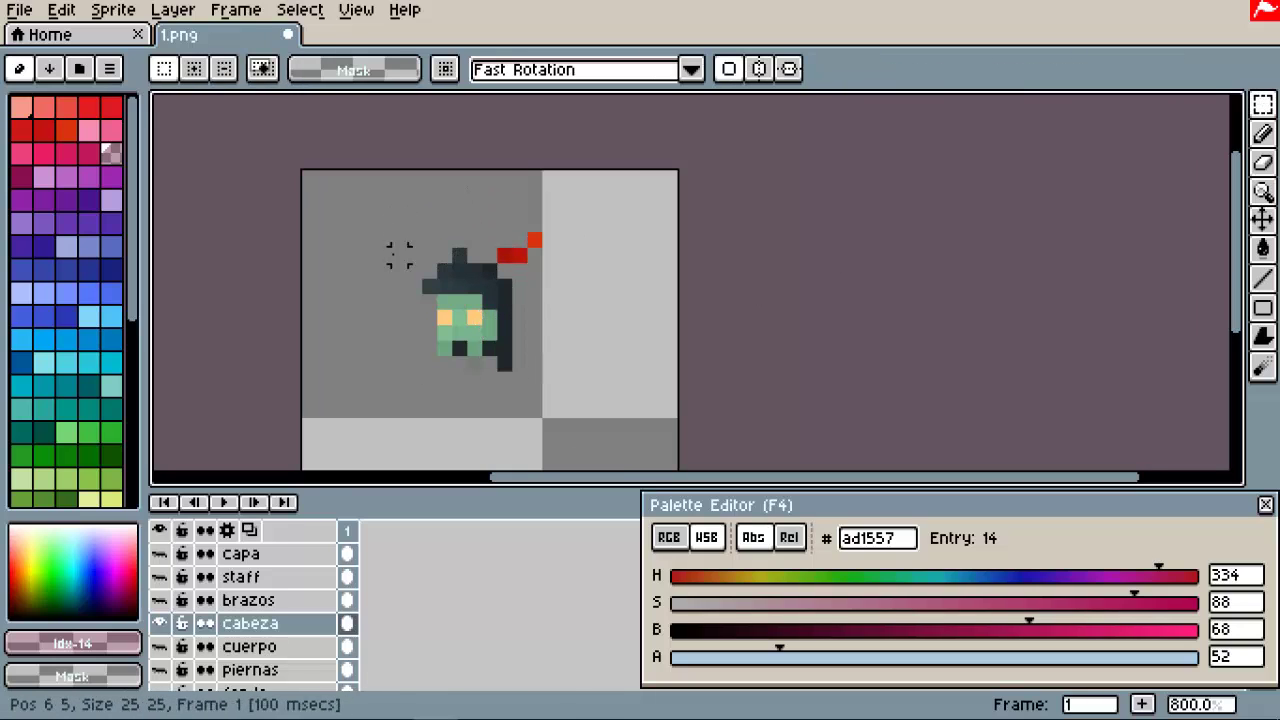
Step: Select the area around the whole head and tint it with translucent #ad1557 at alpha 52
drag(398, 255, 572, 386)
key(g)
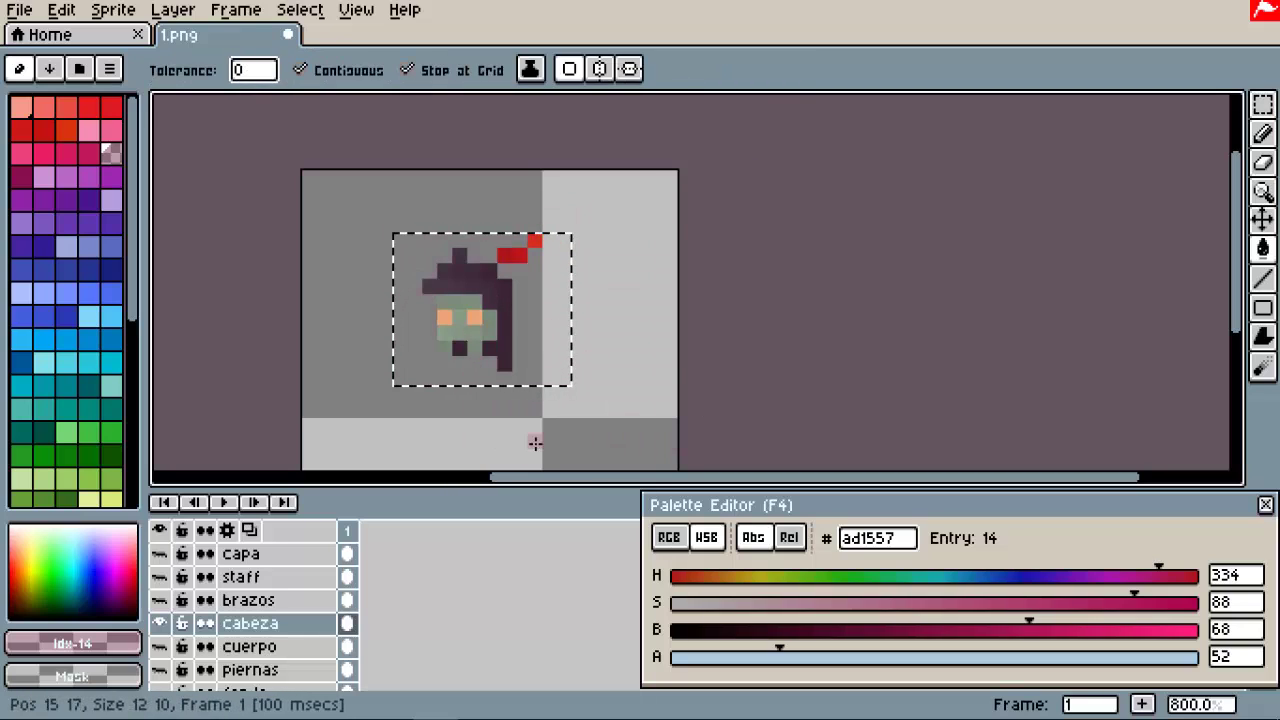
key(ctrl+z)
key(ctrl+z)
key(ctrl+z)
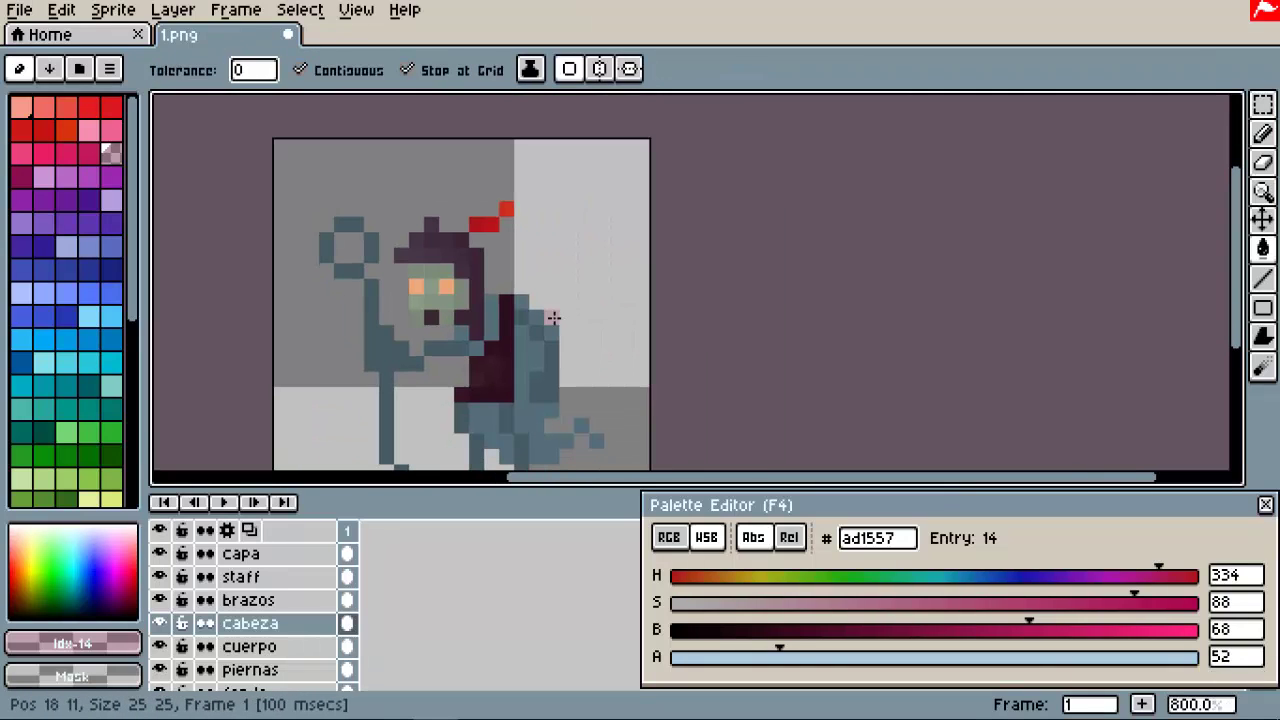
Step: Hide every layer except piernas so that only the legs are shown
drag(491, 266, 457, 243)
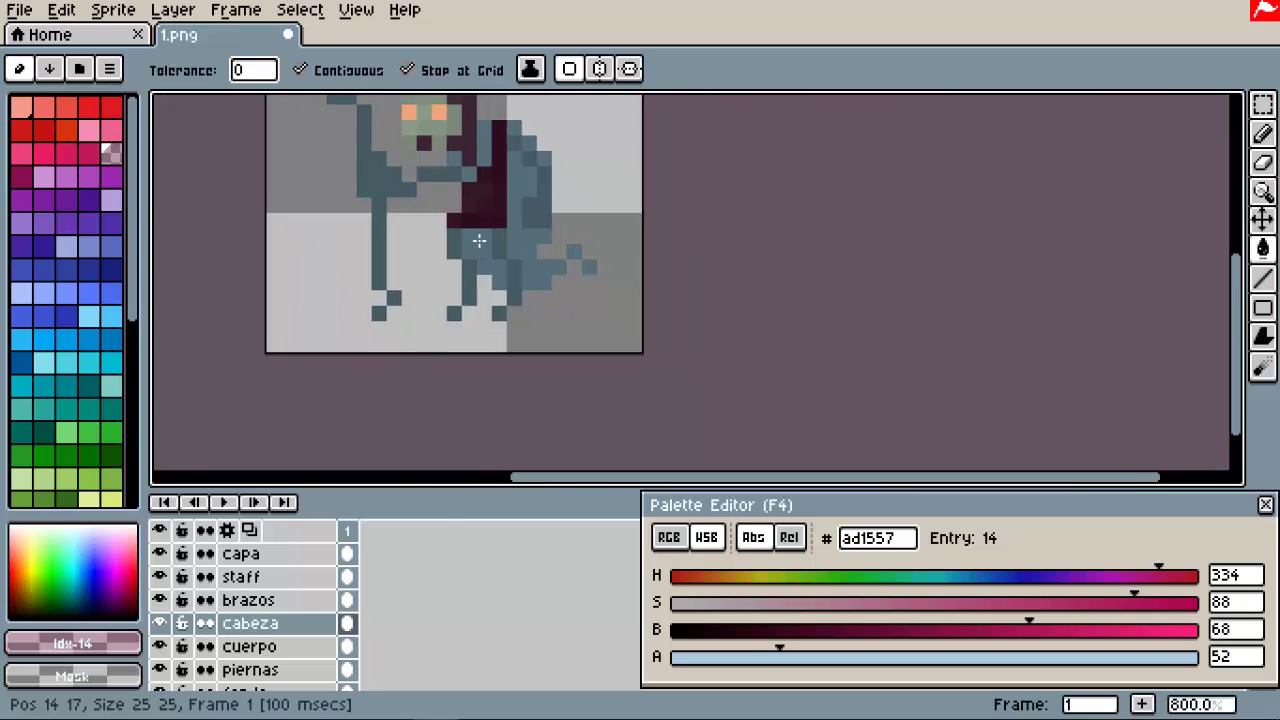
scroll(517, 242, up, 2)
drag(160, 553, 160, 670)
click(160, 670)
Step: Make piernas the active layer and fill both legs and feet with dark brown #3e2723
scroll(49, 389, down, 5)
click(20, 400)
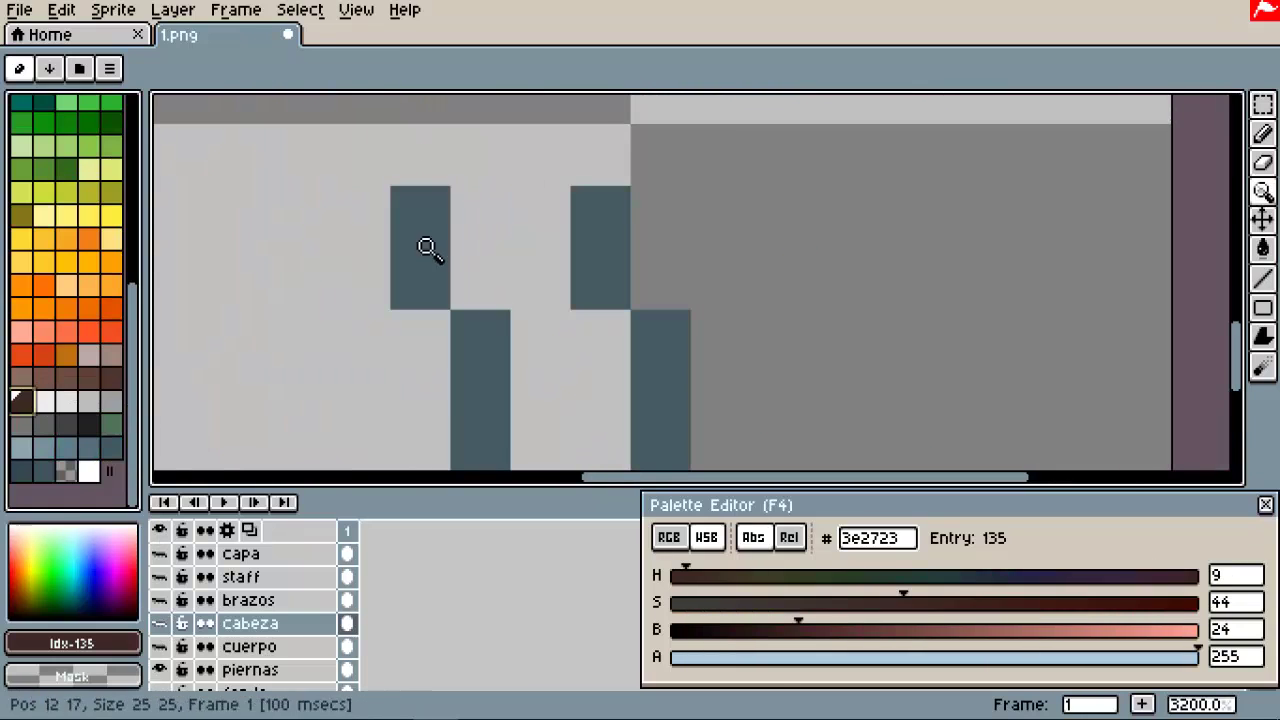
key(g)
click(250, 670)
click(496, 368)
scroll(597, 343, down, 4)
scroll(597, 371, up, 4)
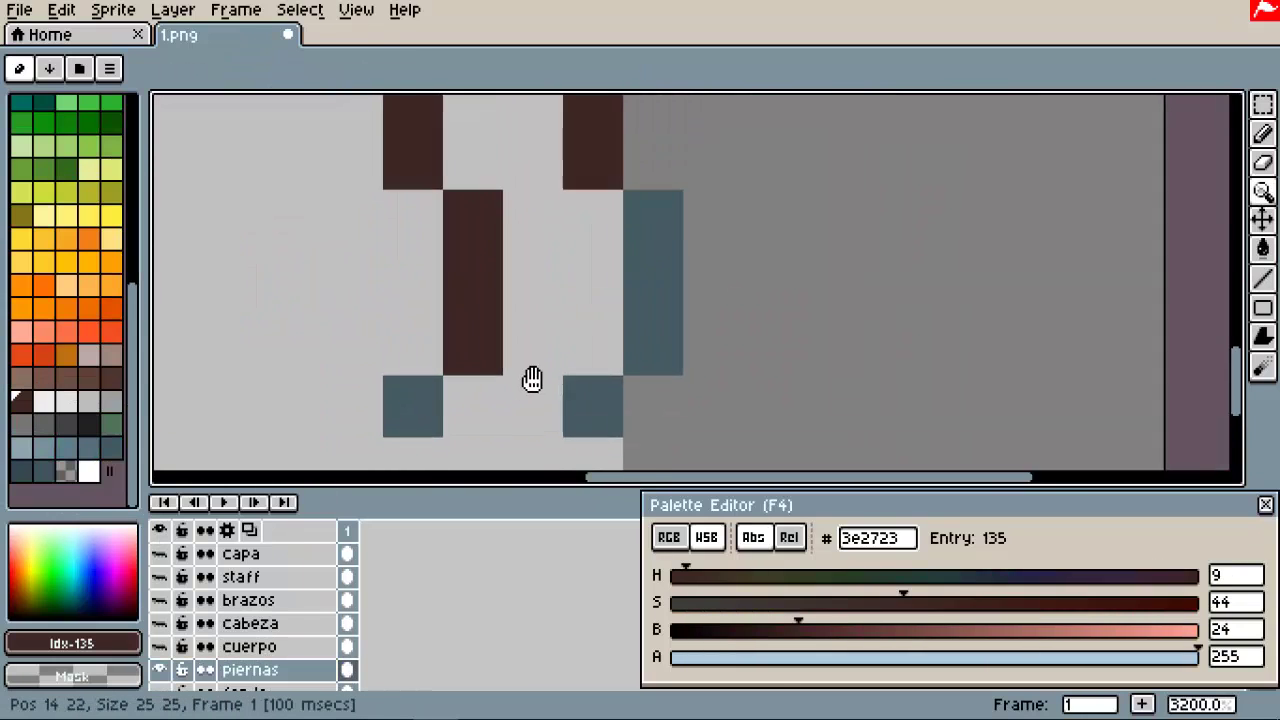
click(621, 418)
Step: Darken the legs with translucent #0f0a09 at alpha 45, most strongly on their upper pixels
scroll(623, 277, up, 1)
drag(730, 656, 764, 656)
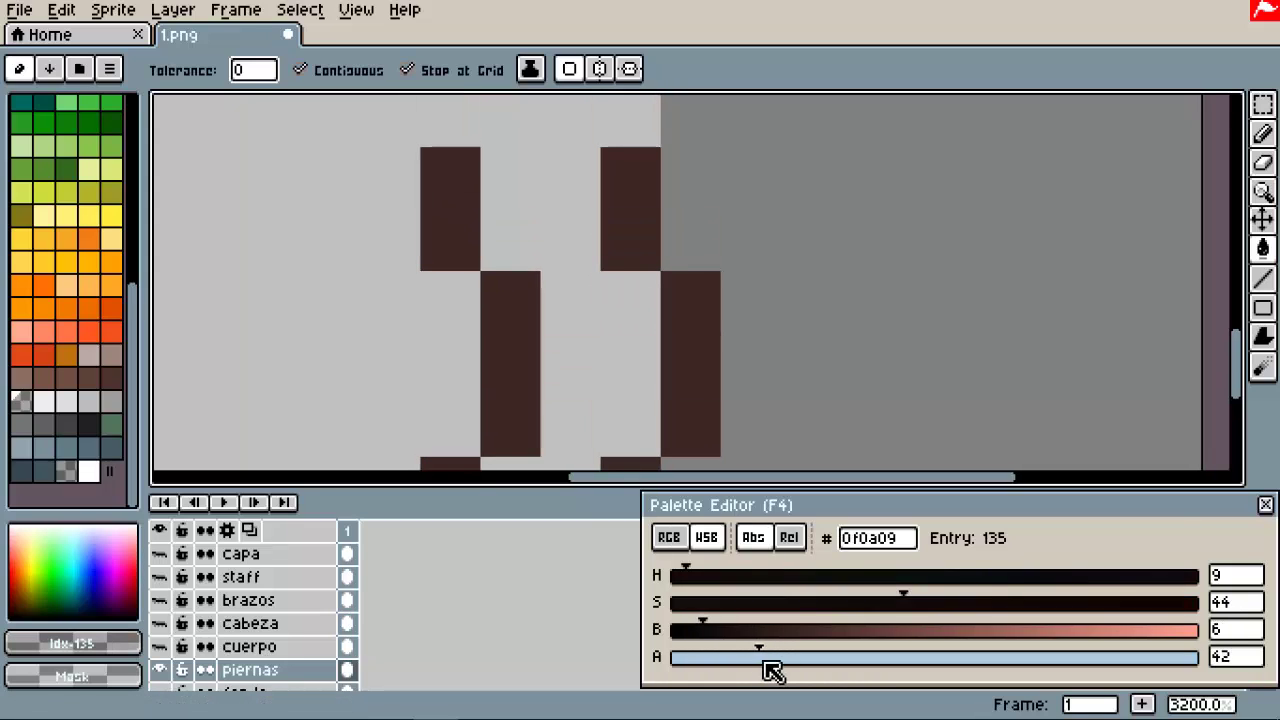
click(625, 215)
click(522, 306)
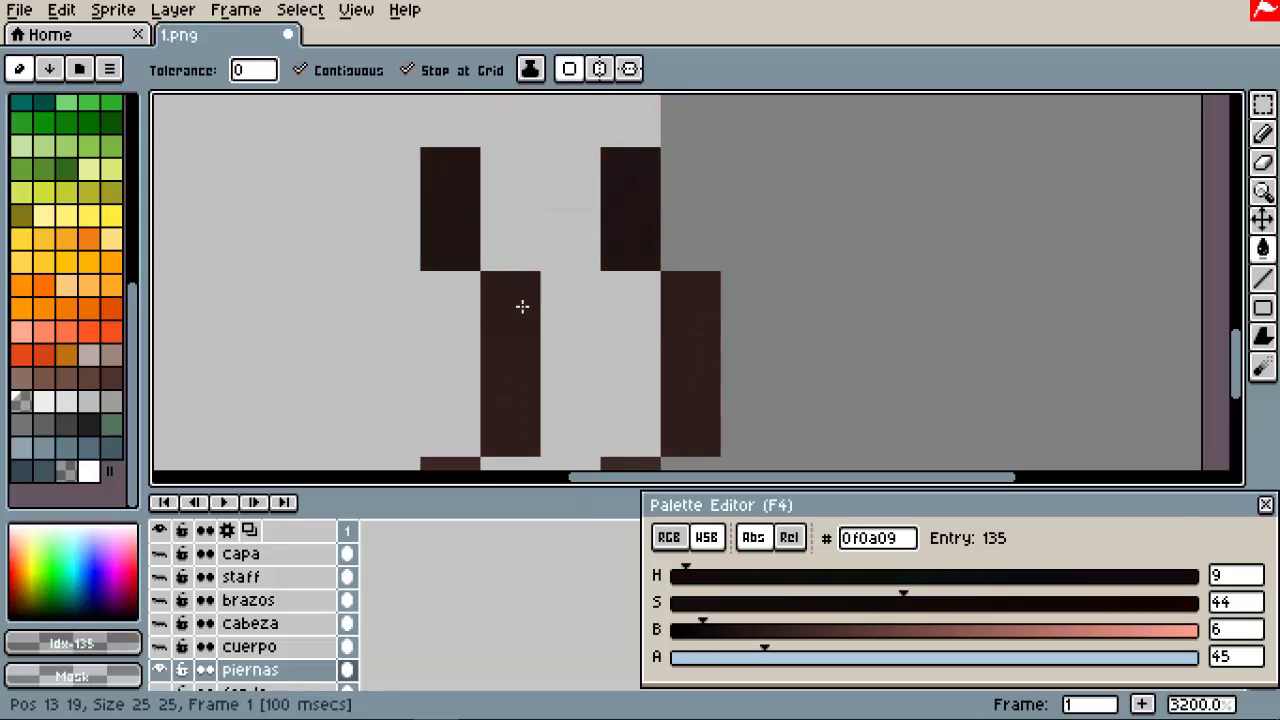
key(b)
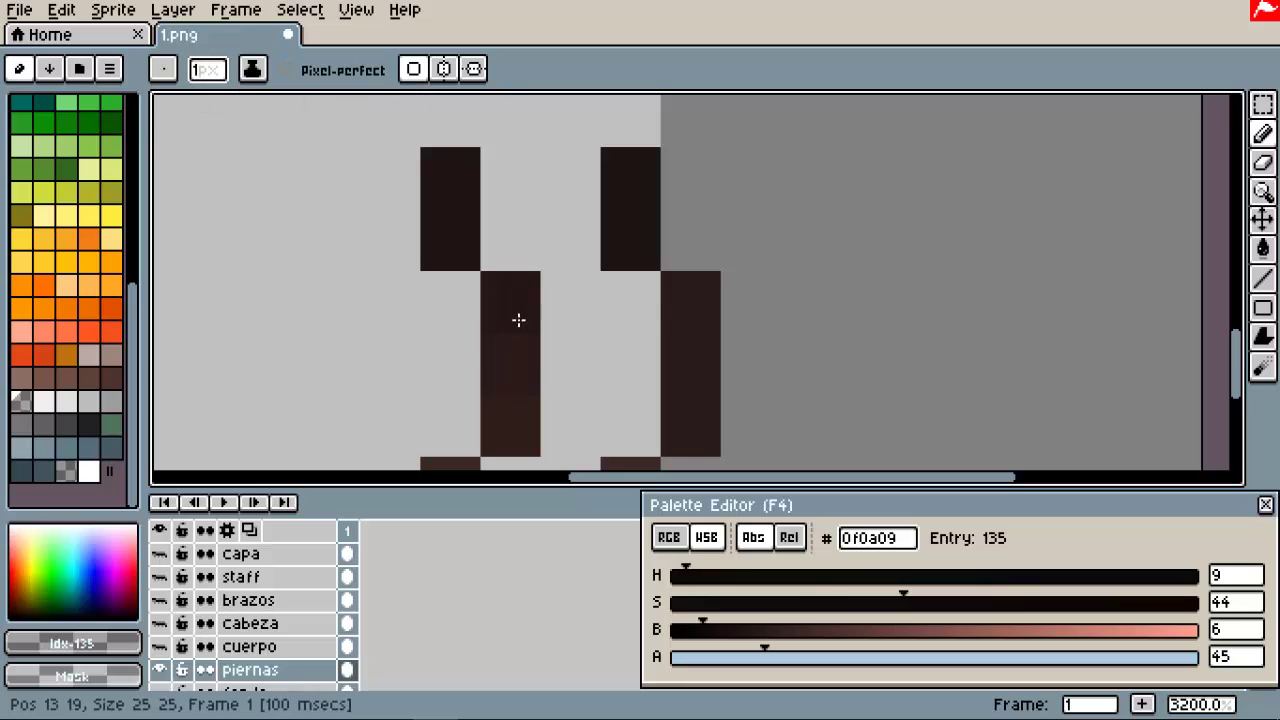
Step: Lighten the feet and lower legs with translucent #ad6d61 and #754942 at alpha 45 and show all layers
scroll(660, 323, down, 2)
alt+click(509, 414)
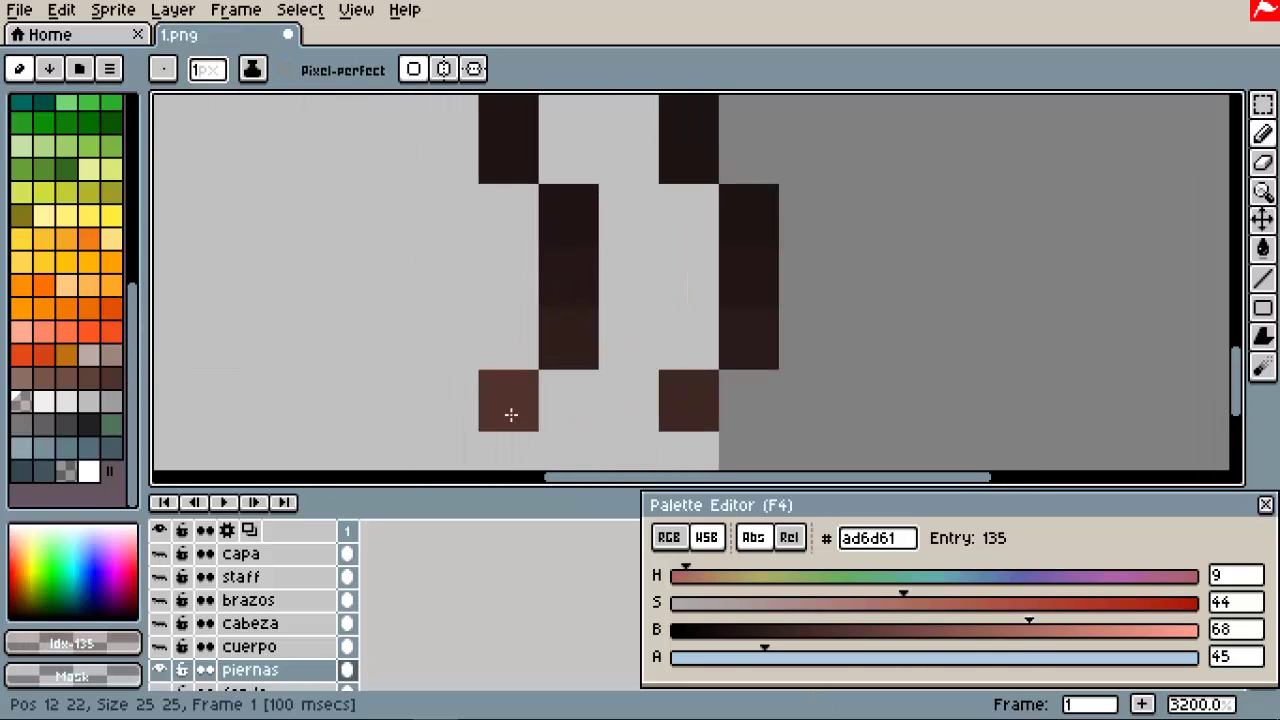
drag(937, 629, 913, 629)
scroll(737, 269, down, 5)
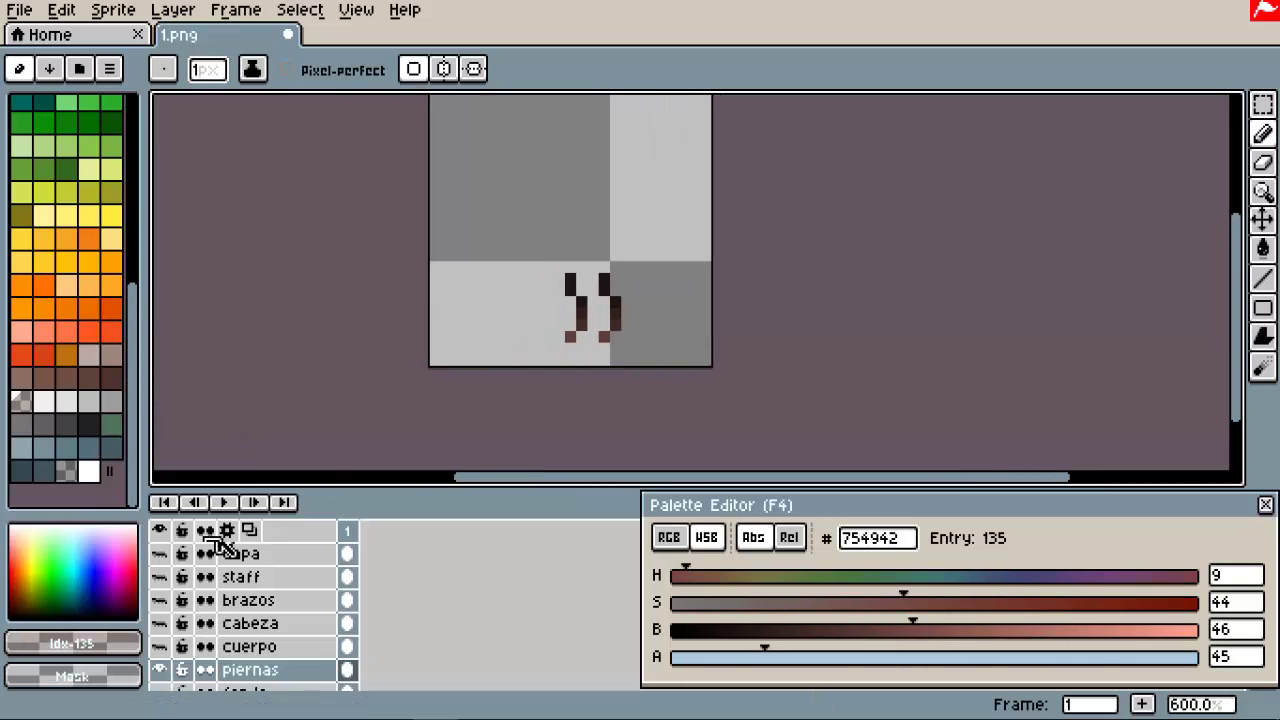
click(160, 530)
scroll(580, 206, up, 7)
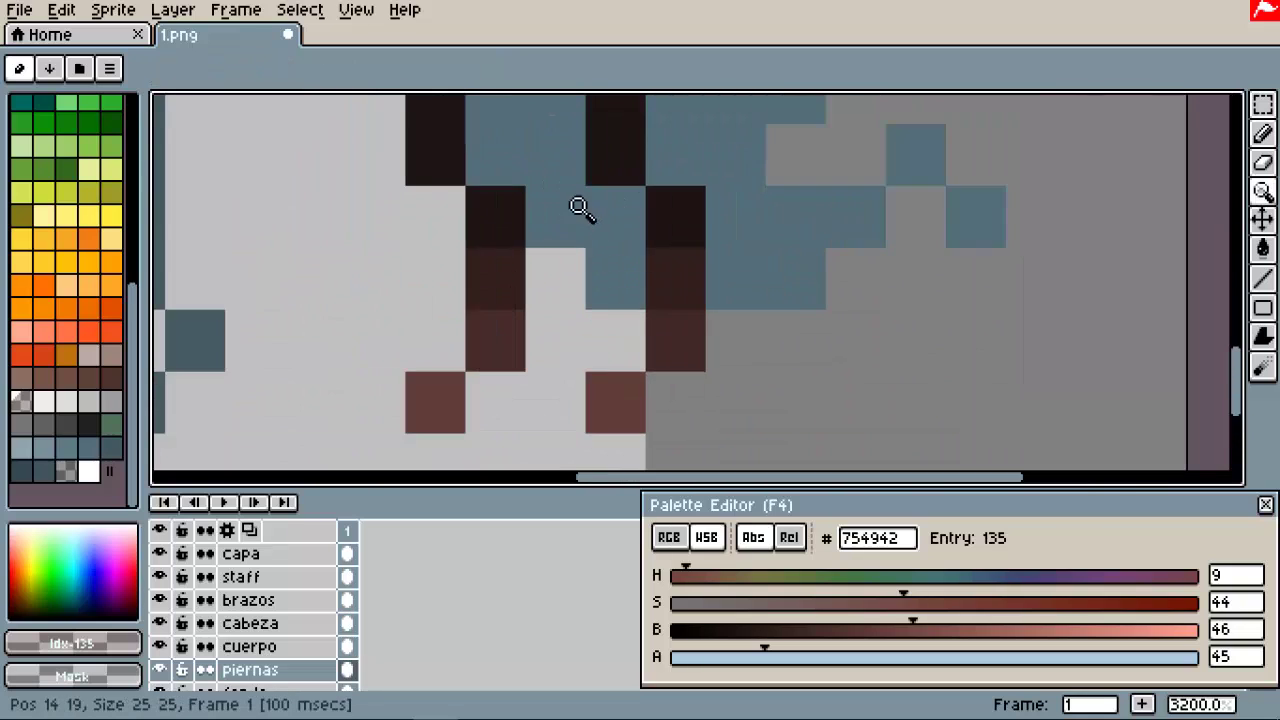
Step: Tint both legs on the piernas layer with translucent #ad1557 at alpha 52 and show all layers
scroll(560, 263, down, 3)
key(ctrl+z)
scroll(94, 209, up, 5)
click(111, 153)
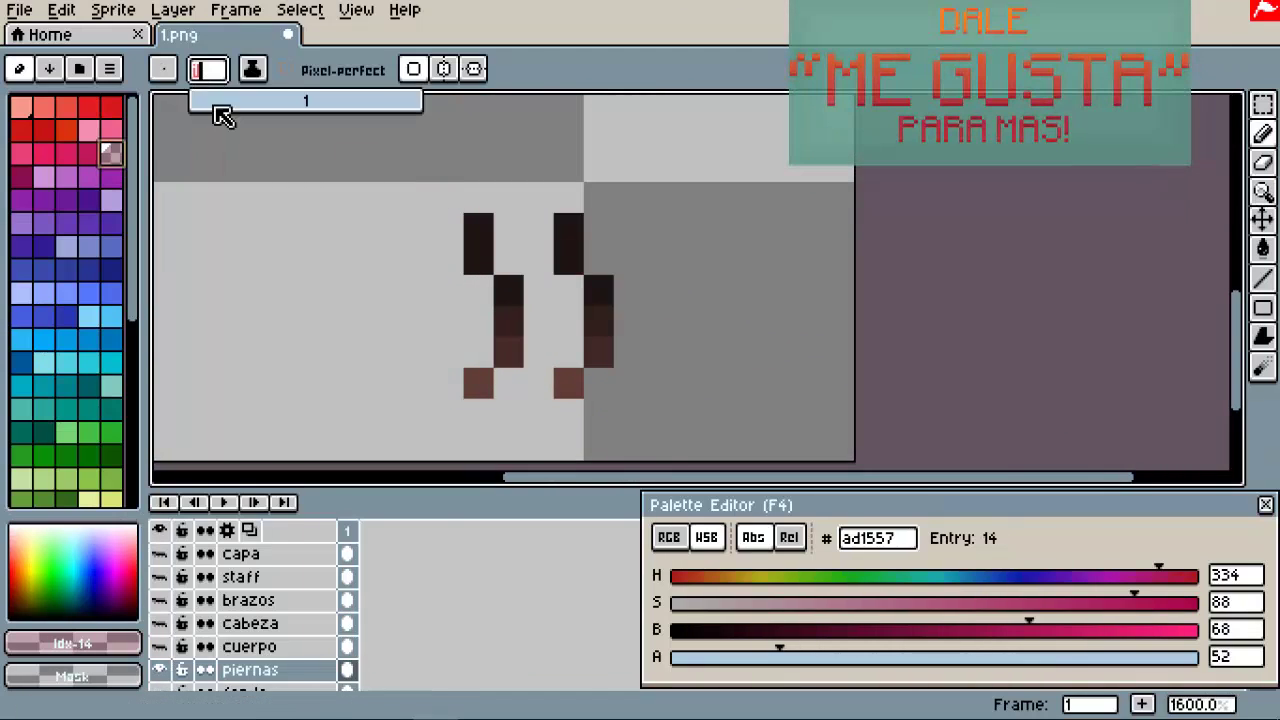
key(g)
click(557, 317)
scroll(514, 428, up, 2)
scroll(514, 428, down, 3)
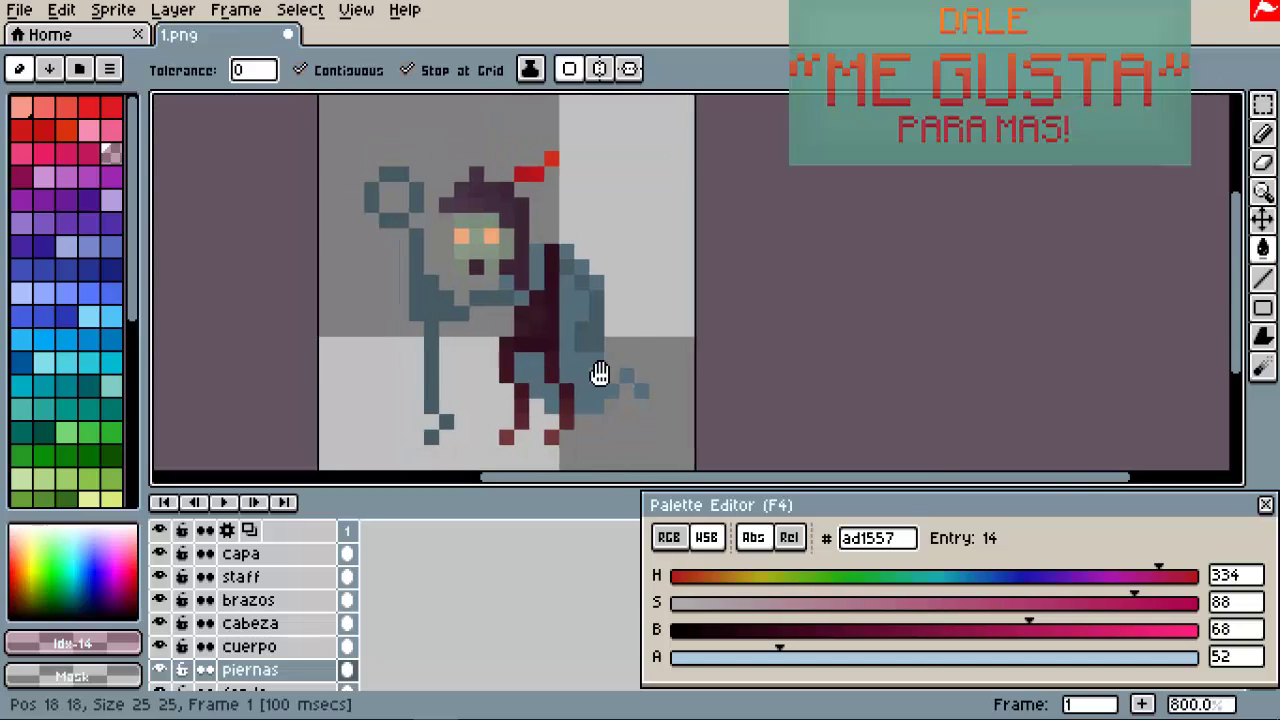
Step: Hide every layer except brazos and make brazos the active layer
click(160, 530)
click(160, 530)
click(160, 530)
click(160, 600)
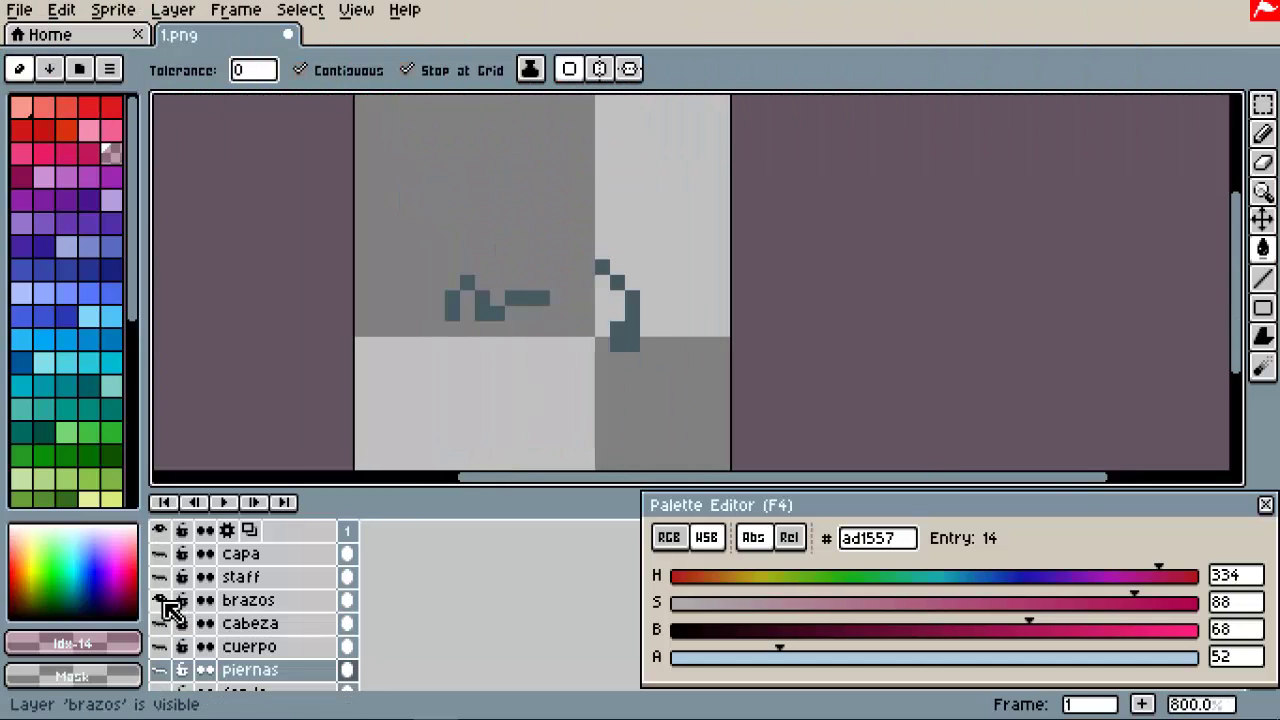
scroll(626, 397, up, 3)
key(b)
scroll(38, 347, down, 5)
key(Up)
key(Up)
key(Up)
Step: Fill all pixels of both arms with a very dark, fully opaque brown
click(94, 426)
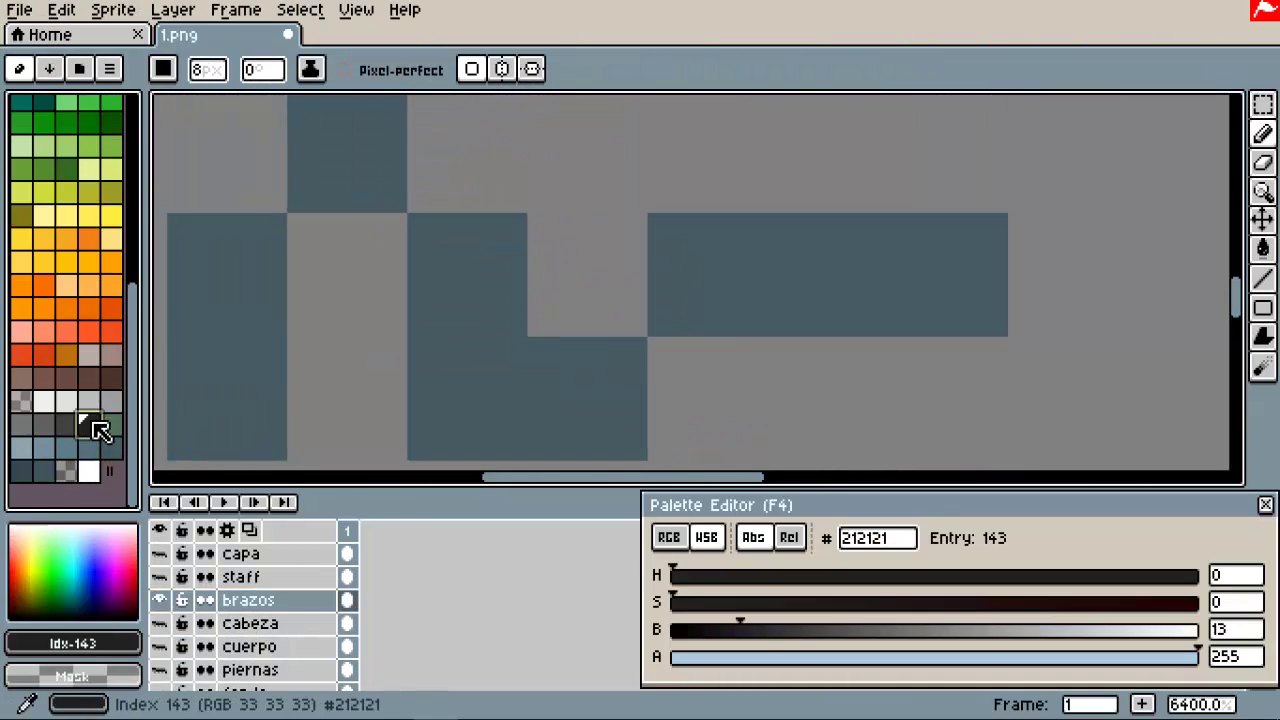
click(22, 402)
drag(866, 657, 1198, 657)
scroll(800, 305, down, 3)
scroll(800, 305, up, 1)
click(208, 69)
mouse_move(757, 630)
mouse_down()
mouse_move(735, 630)
mouse_move(778, 630)
mouse_up()
key(g)
click(666, 314)
click(818, 314)
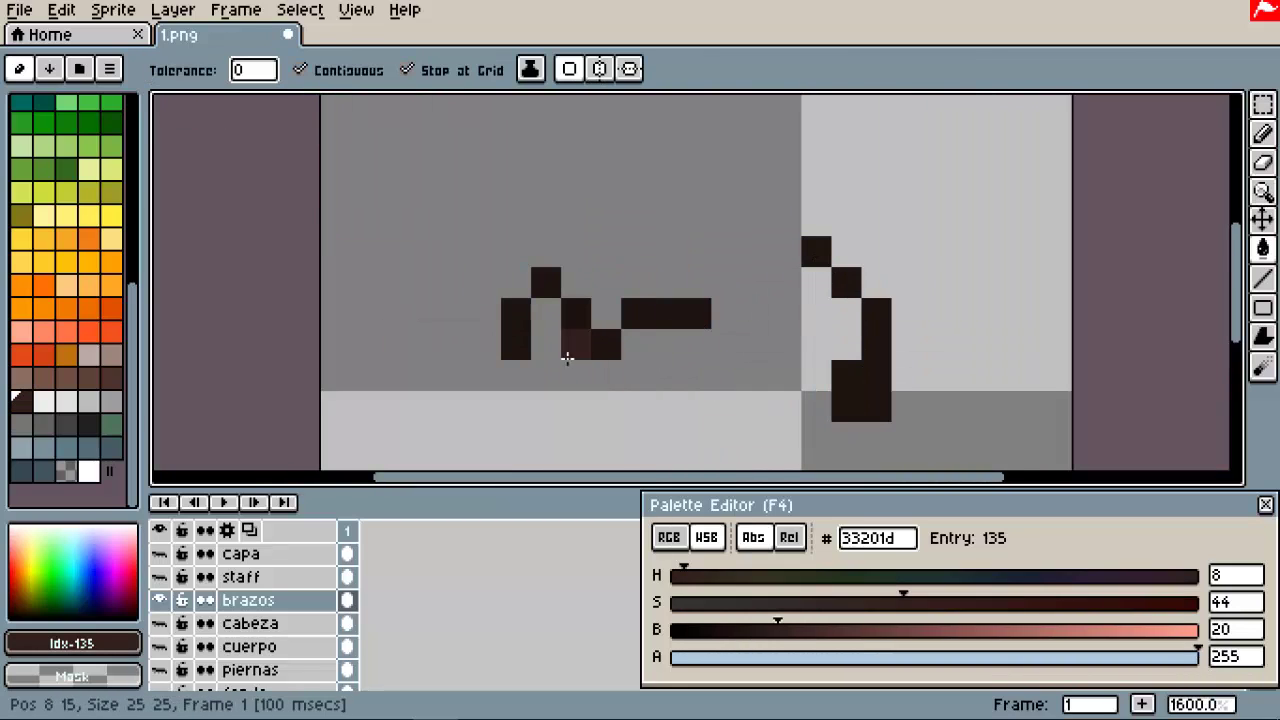
key(ctrl+z)
Step: Darken the upper parts of both arms with translucent #0d0807 at alpha 48, most strongly toward the shoulders
key(b)
scroll(714, 337, right, 2)
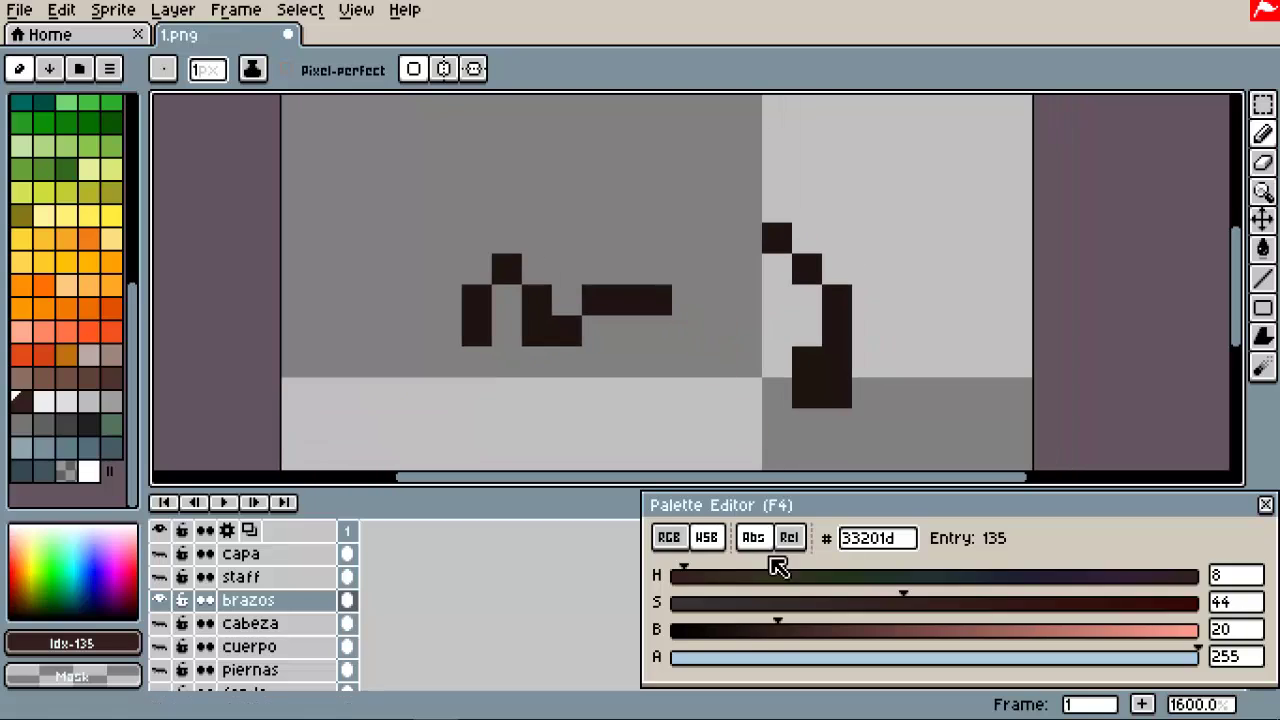
key(ctrl+z)
key(ctrl+z)
scroll(642, 295, up, 1)
scroll(643, 334, left, 1)
drag(728, 630, 698, 630)
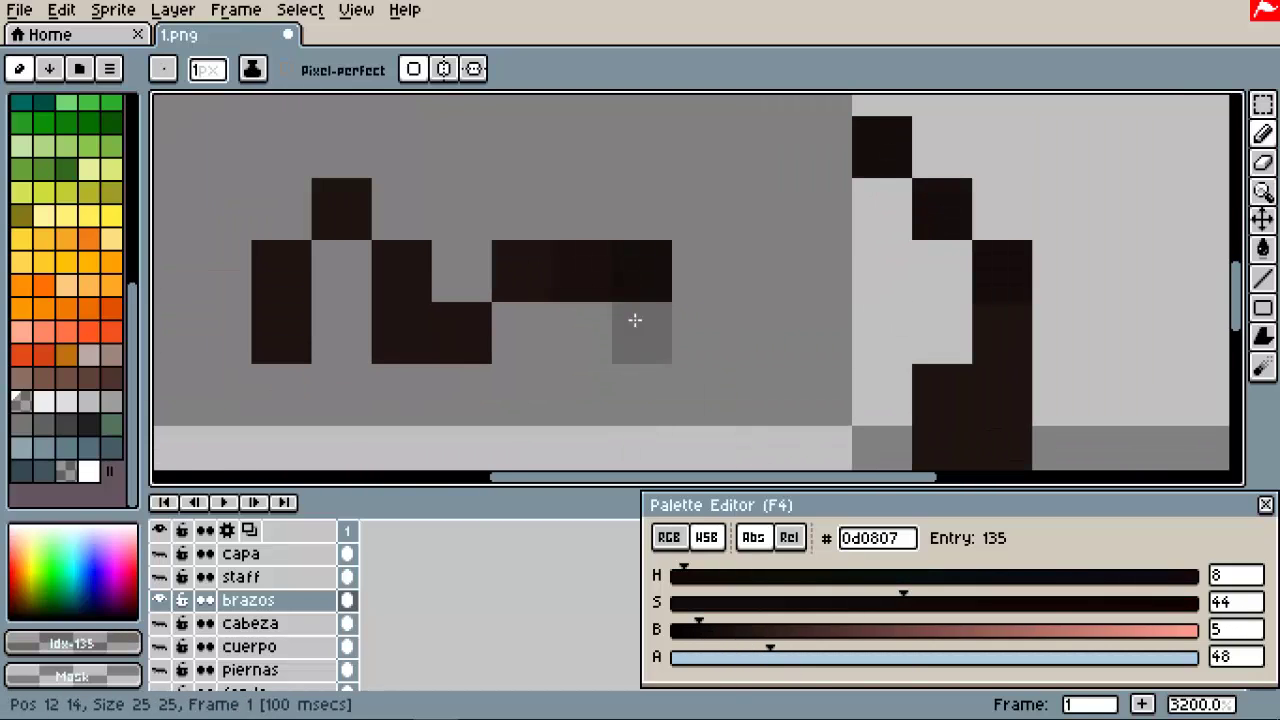
scroll(1000, 320, down, 1)
scroll(1000, 320, right, 1)
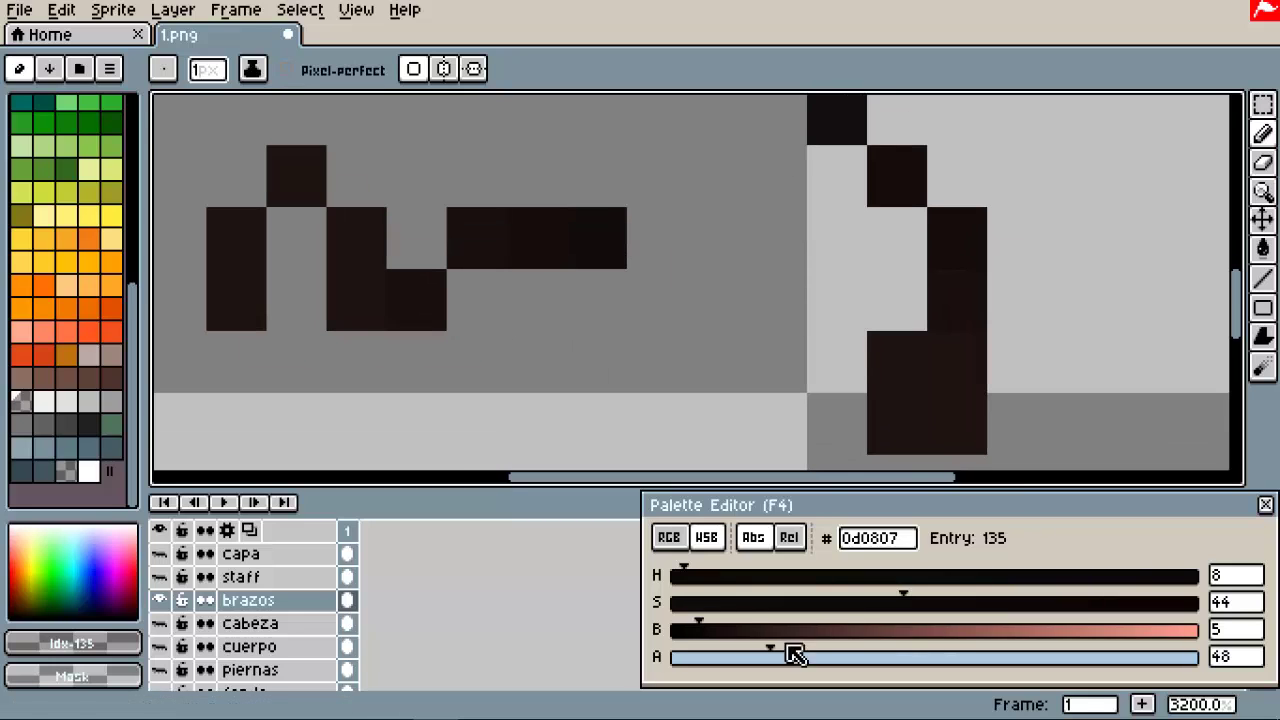
Step: Lighten the hands and the lower ends of both arms with translucent #4d2f2b at alpha 48
drag(794, 640, 830, 630)
mouse_move(900, 370)
mouse_down()
mouse_move(947, 415)
mouse_move(922, 413)
mouse_move(954, 423)
mouse_up()
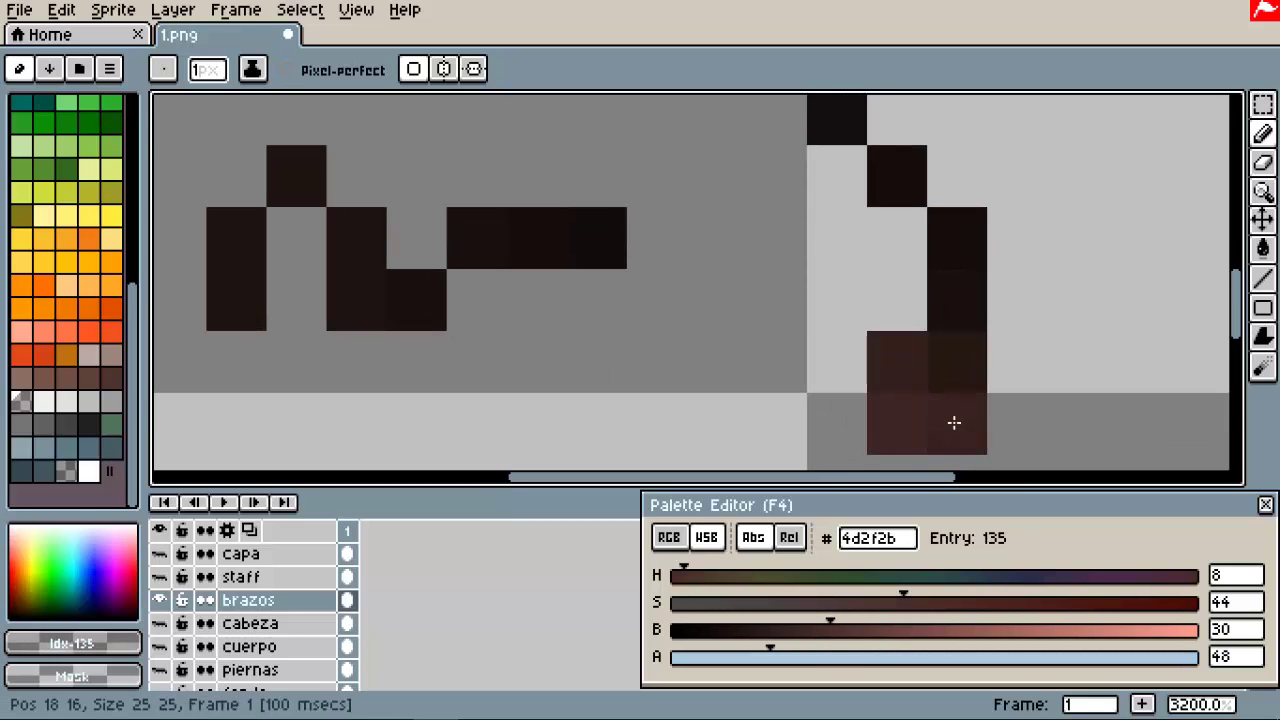
scroll(963, 311, left, 2)
click(336, 303)
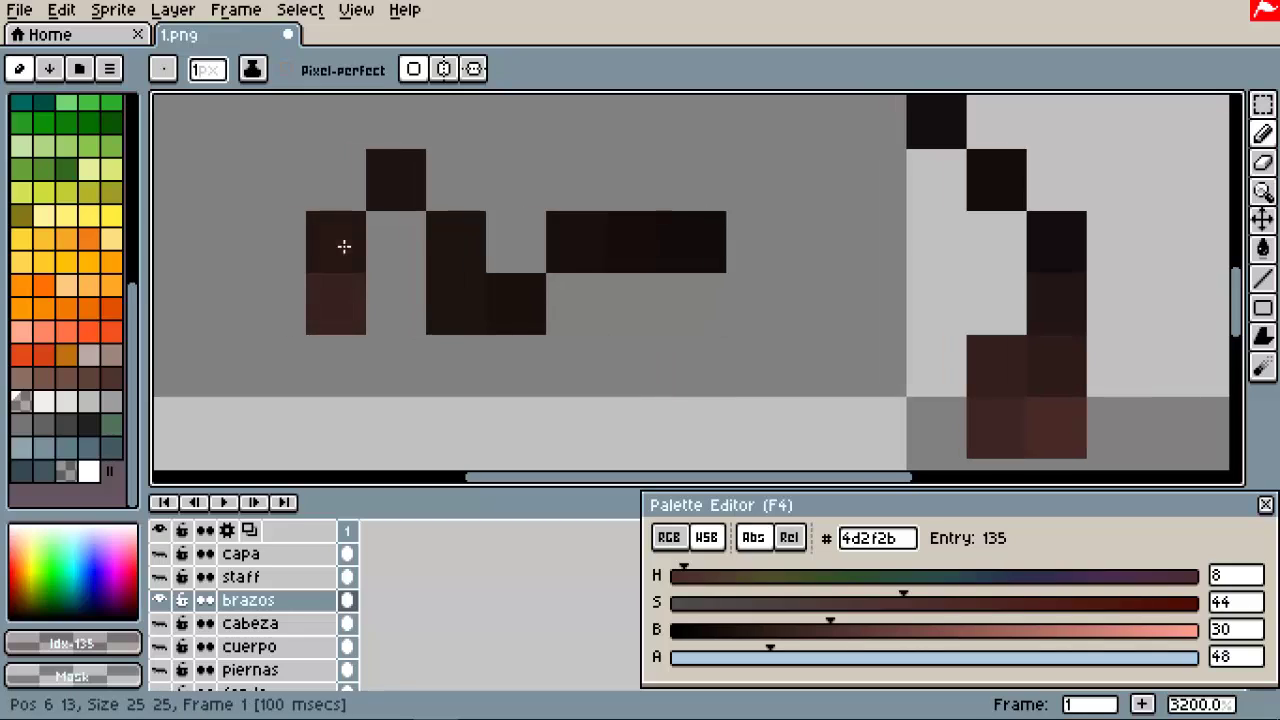
drag(396, 180, 338, 256)
click(470, 258)
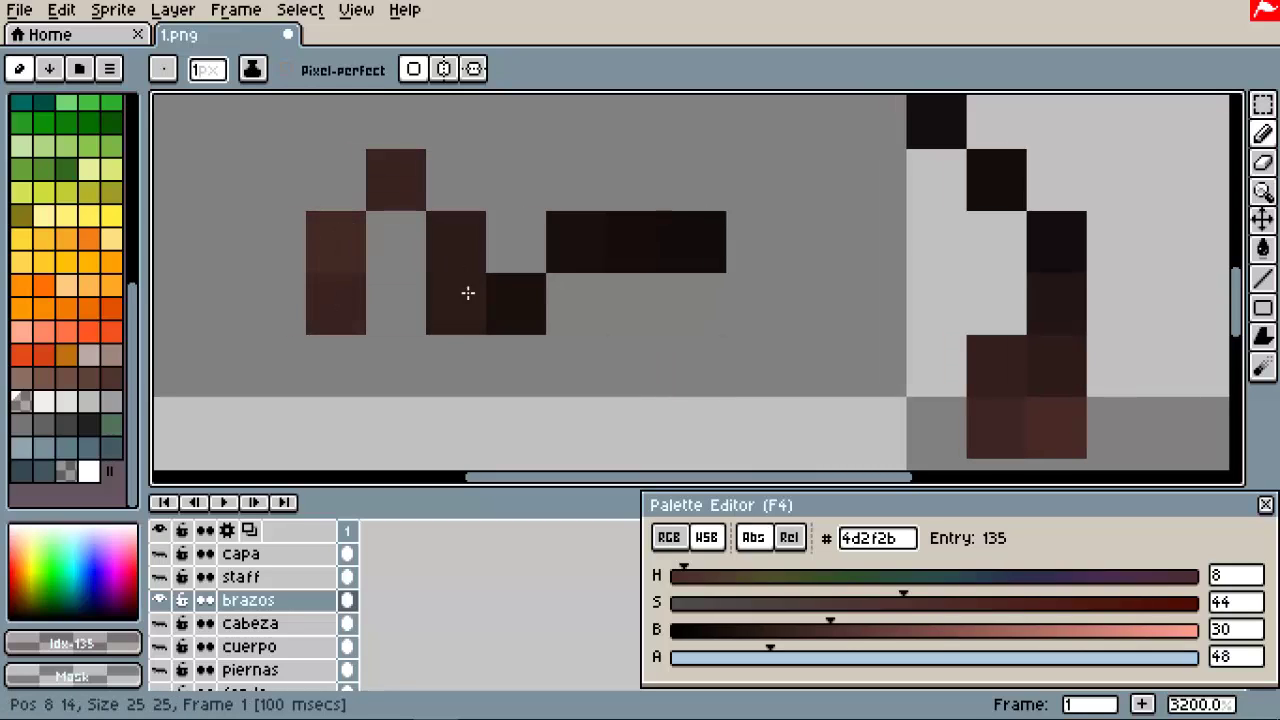
scroll(523, 371, right, 1)
scroll(523, 371, down, 1)
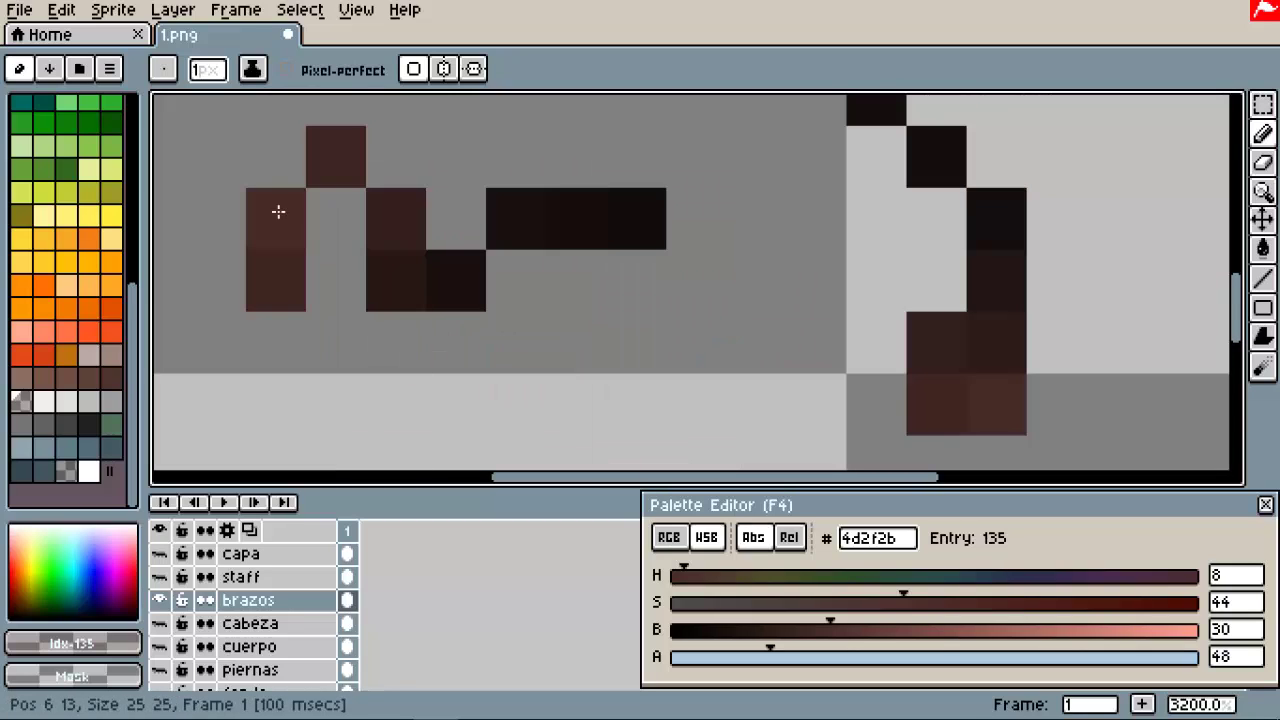
Step: Tint the arms with translucent #ad1557 at alpha 52 and show all layers
scroll(520, 437, down, 5)
click(160, 530)
click(160, 530)
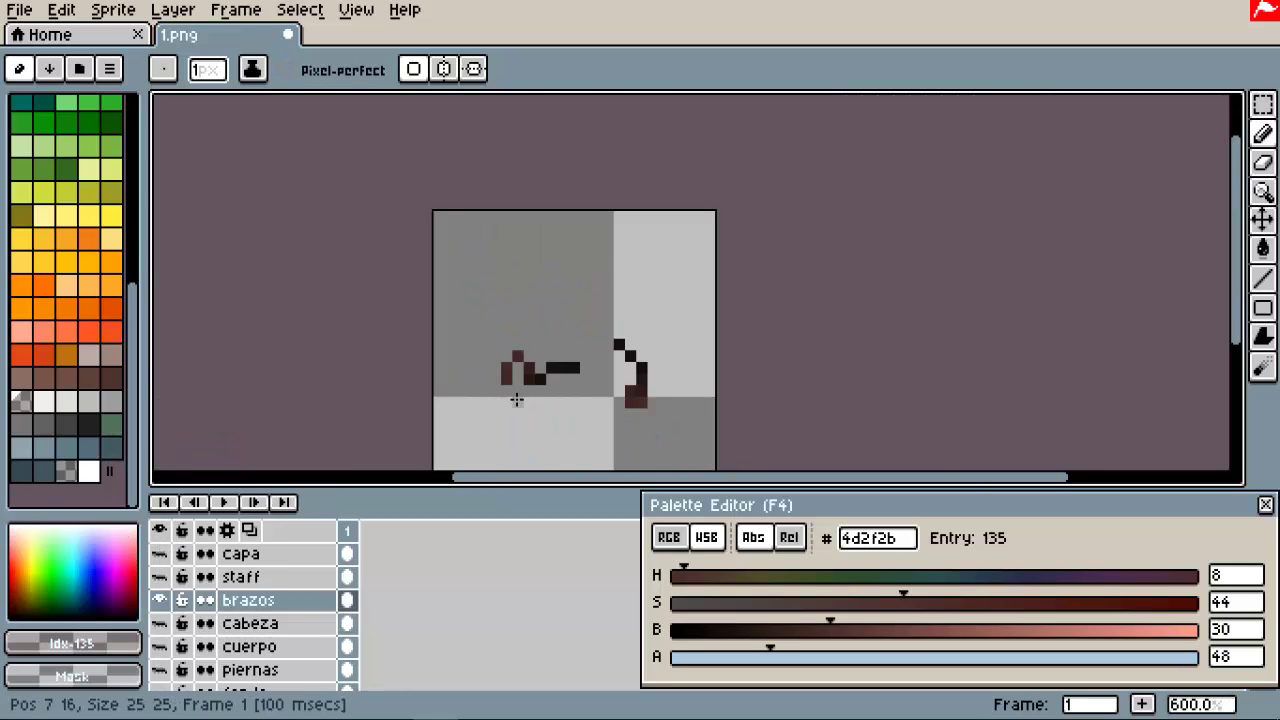
key(x)
key(g)
click(551, 363)
key(ctrl+z)
click(160, 530)
scroll(457, 369, down, 1)
scroll(457, 369, right, 1)
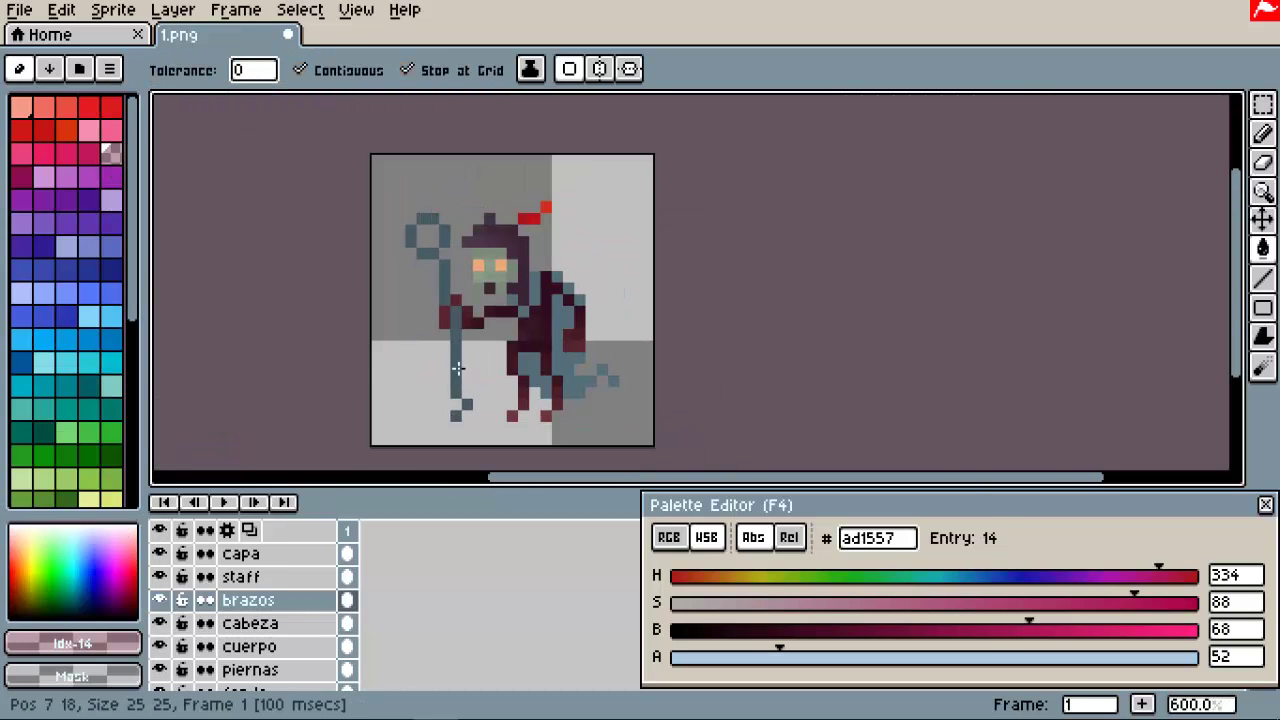
Step: Show only the capa layer and make it the active layer
click(160, 530)
drag(160, 553, 160, 577)
scroll(523, 363, up, 1)
scroll(571, 343, left, 1)
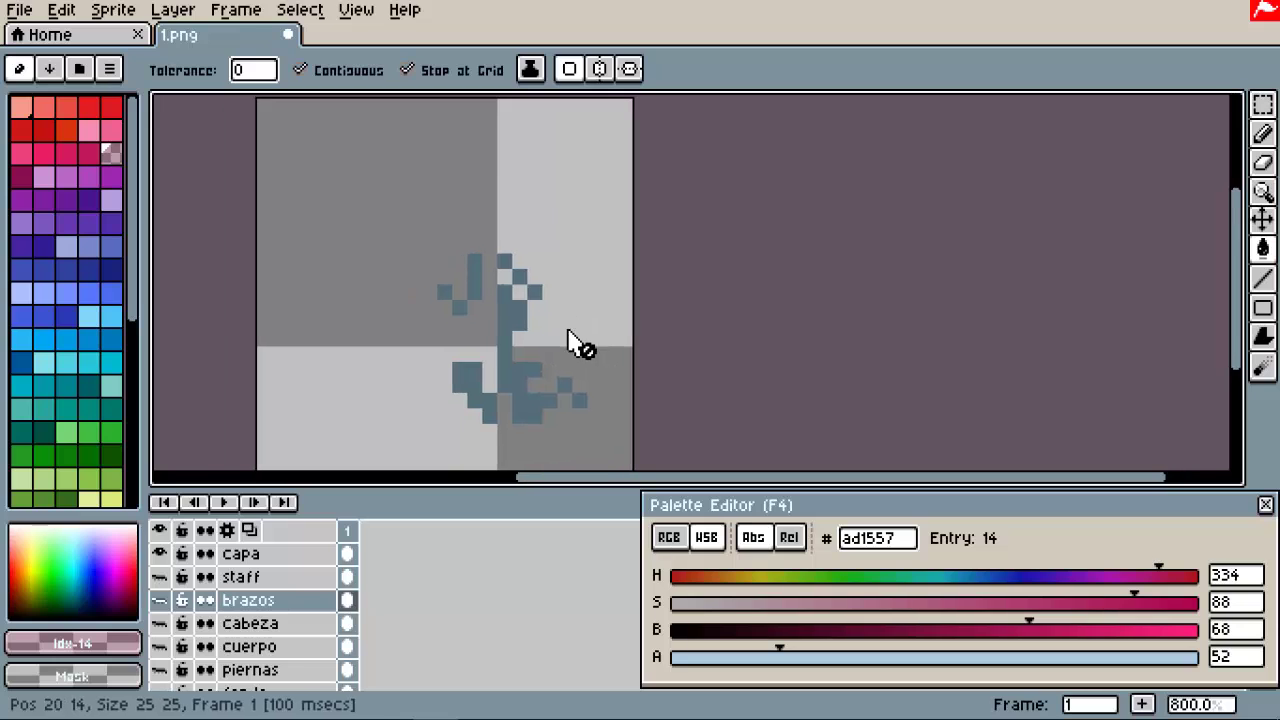
key(m)
key(Up)
key(Up)
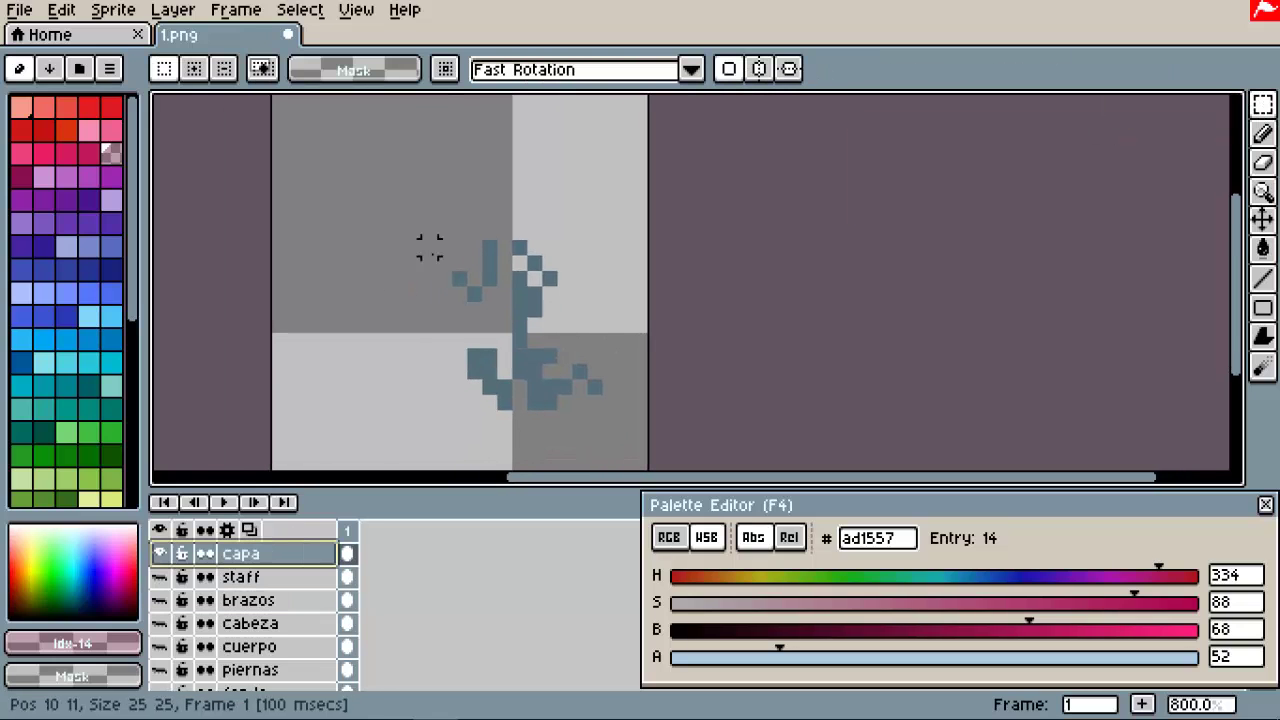
Step: Select a 12 by 15 pixel area around the cape and try to paint it with #212121
drag(432, 205, 622, 445)
key(v)
scroll(74, 346, down, 3)
click(88, 423)
key(Delete)
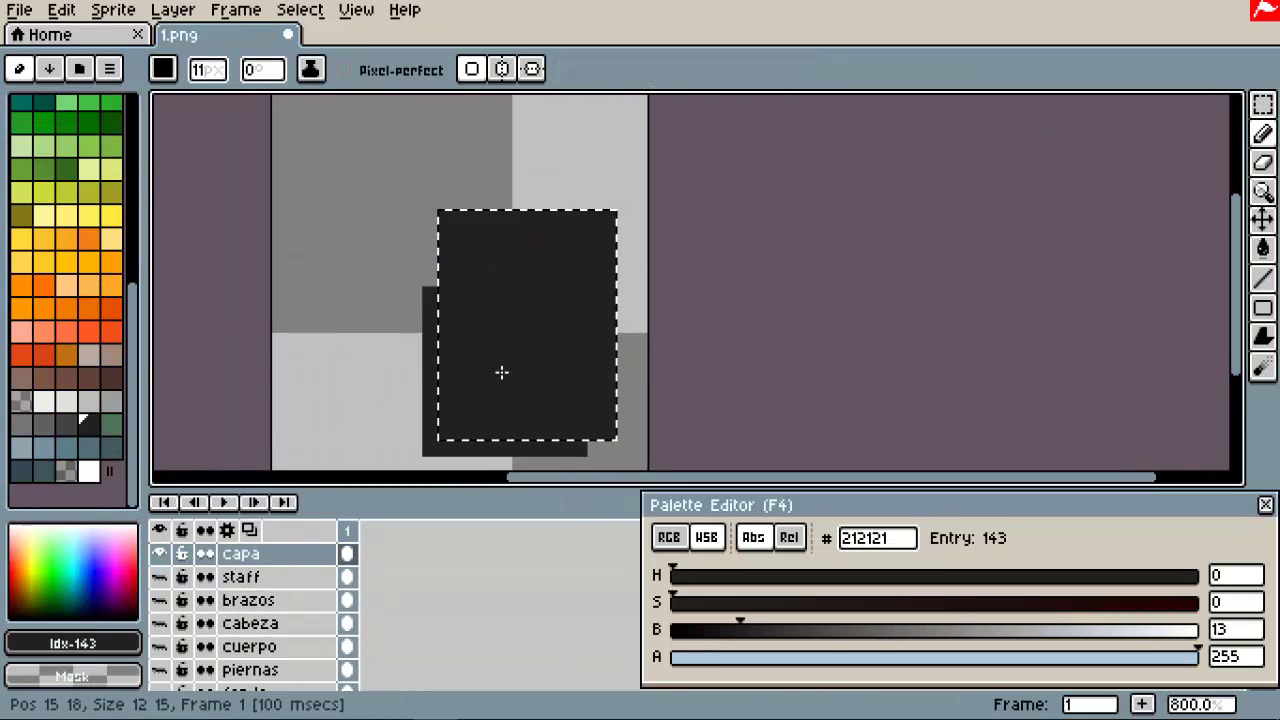
key(ctrl+z)
Step: Fill all parts of the cape with translucent #212121 at alpha 78
key(g)
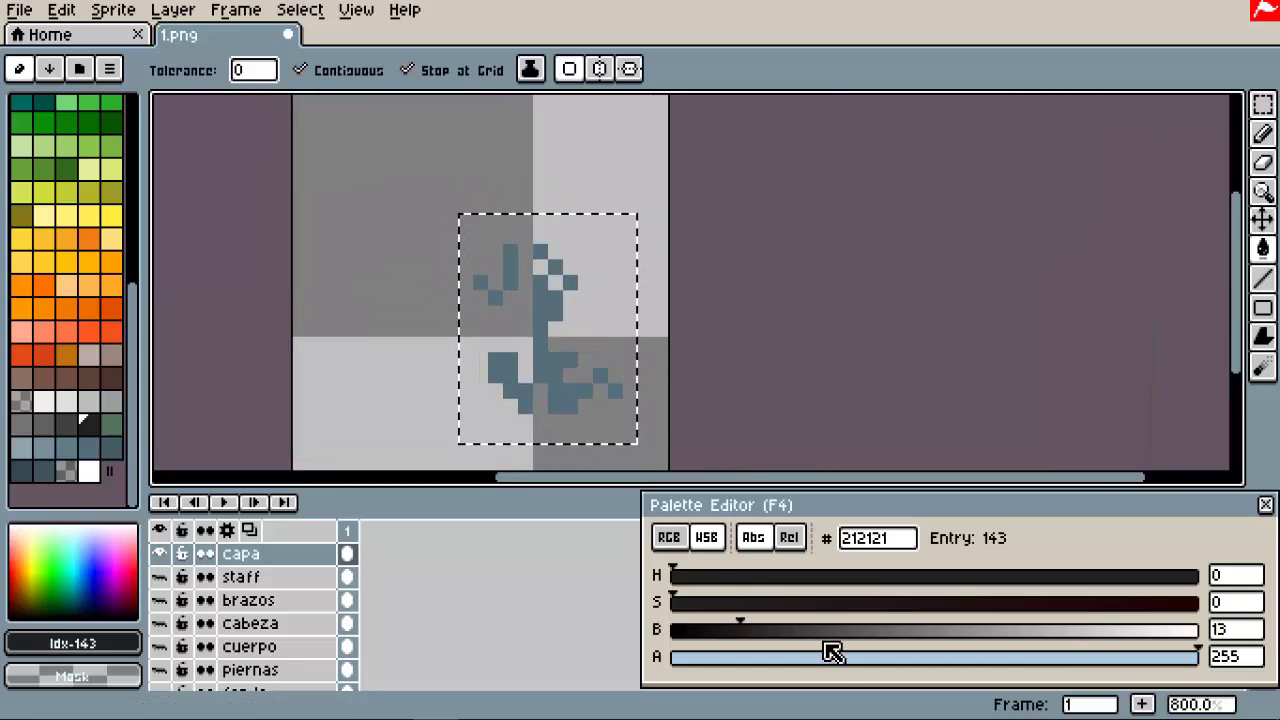
click(831, 651)
key(b)
key(g)
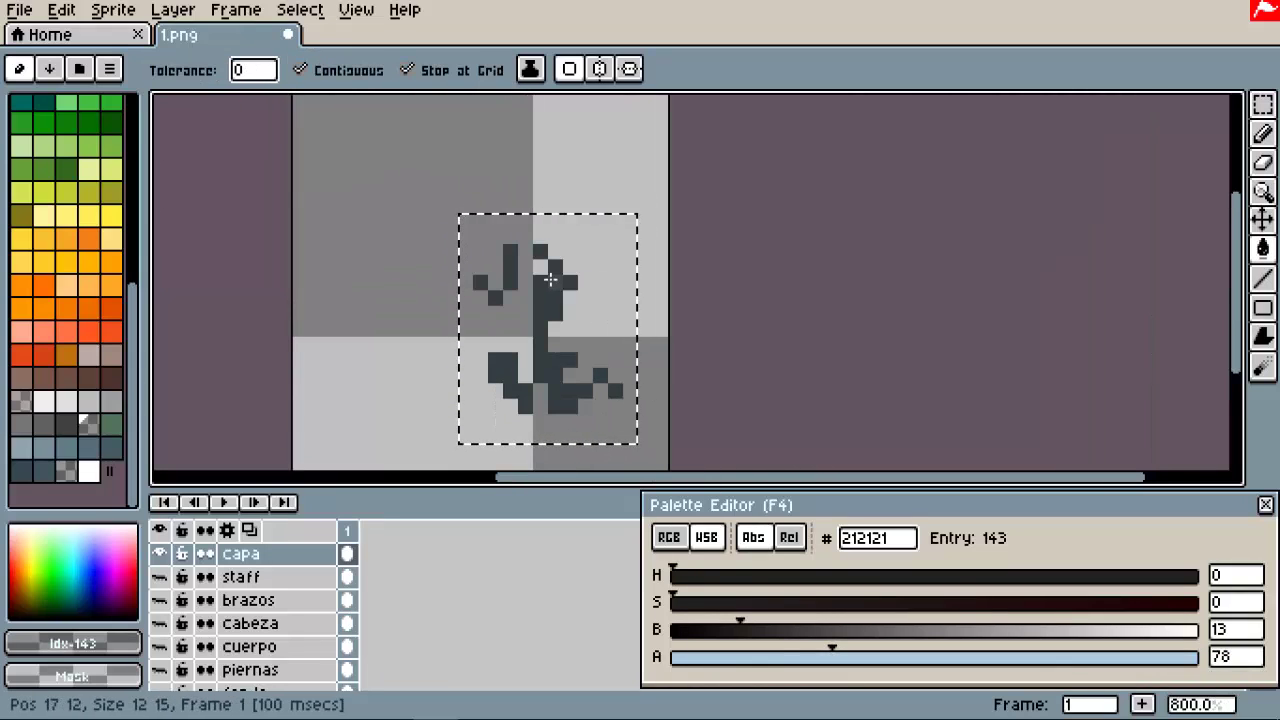
Step: Fill all parts of the cape with translucent magenta #870e4e at alpha 158
scroll(46, 409, up, 10)
click(22, 176)
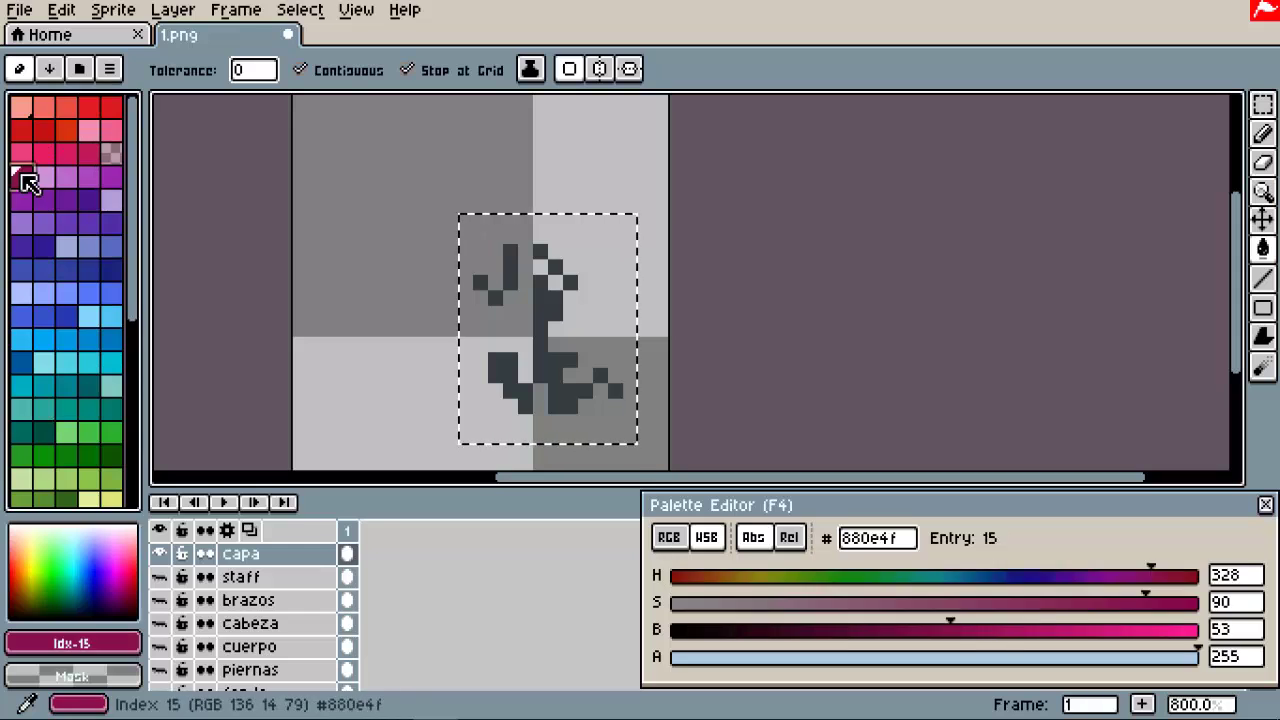
click(22, 153)
click(22, 176)
key(b)
key(g)
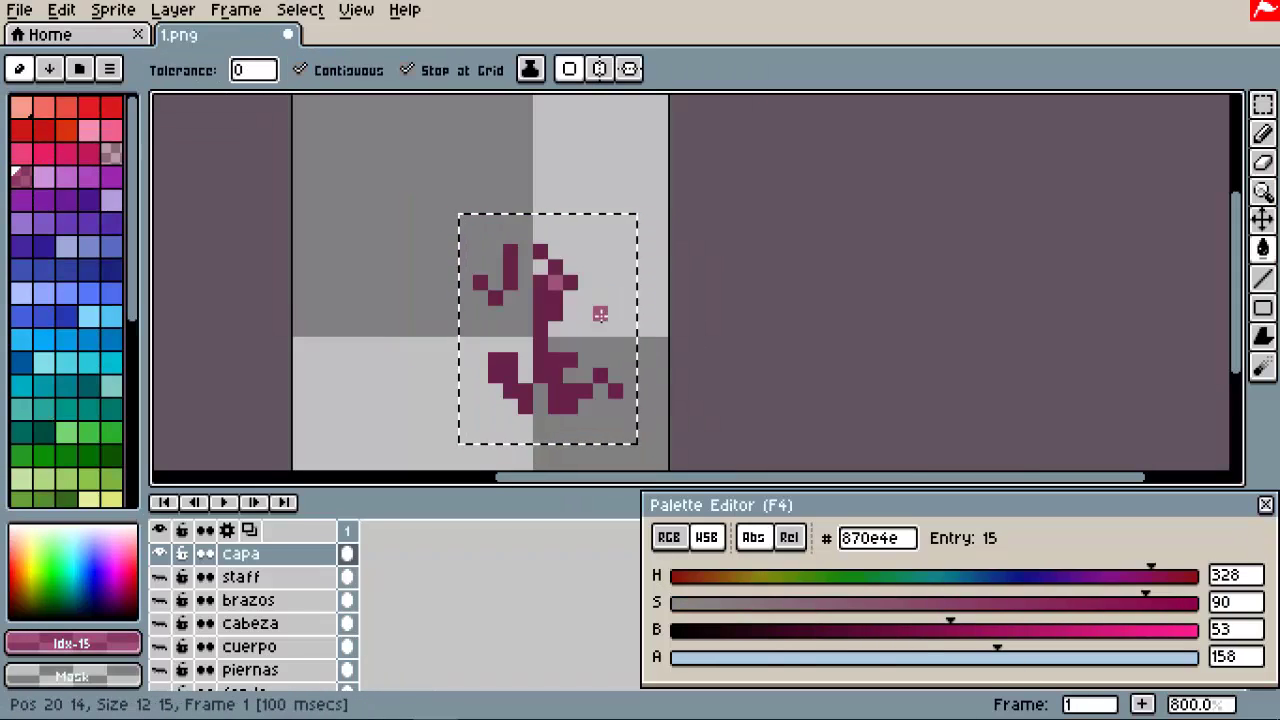
Step: Darken the cape's front collar pixels with translucent #1f0312, most strongly on the uppermost ones
drag(950, 630, 734, 630)
key(b)
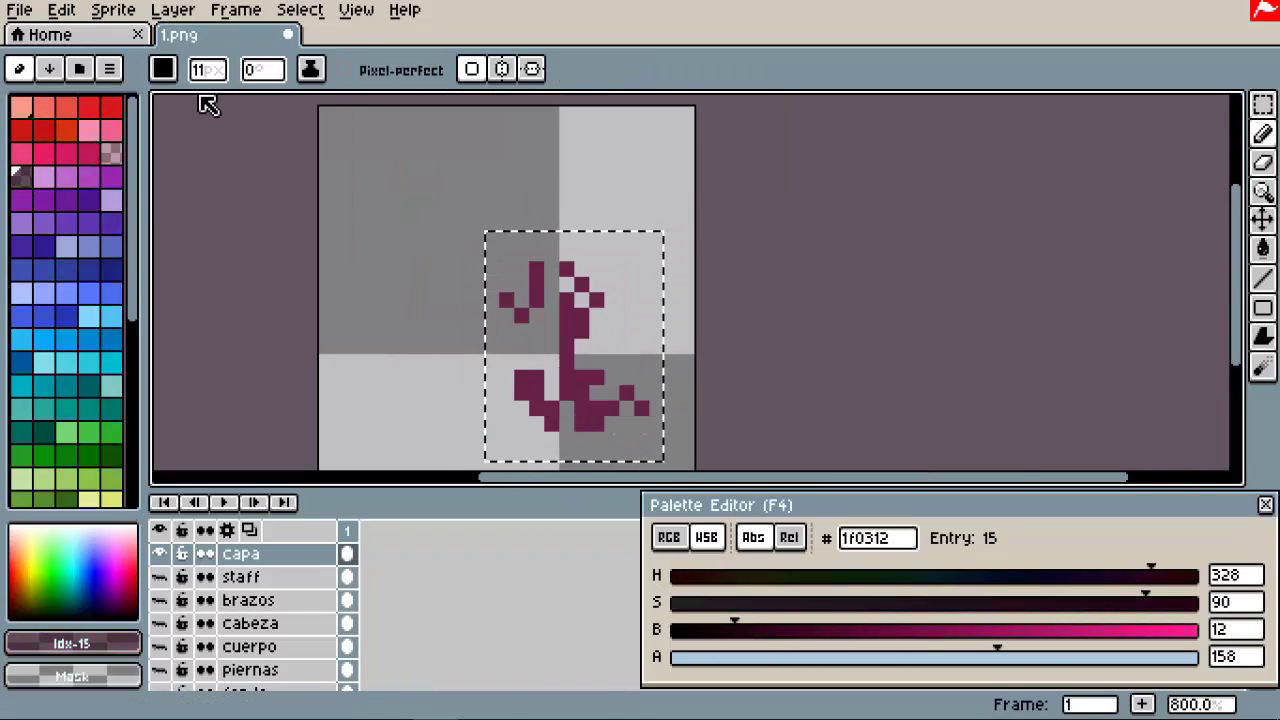
key(z)
click(537, 286)
key(b)
drag(308, 281, 452, 211)
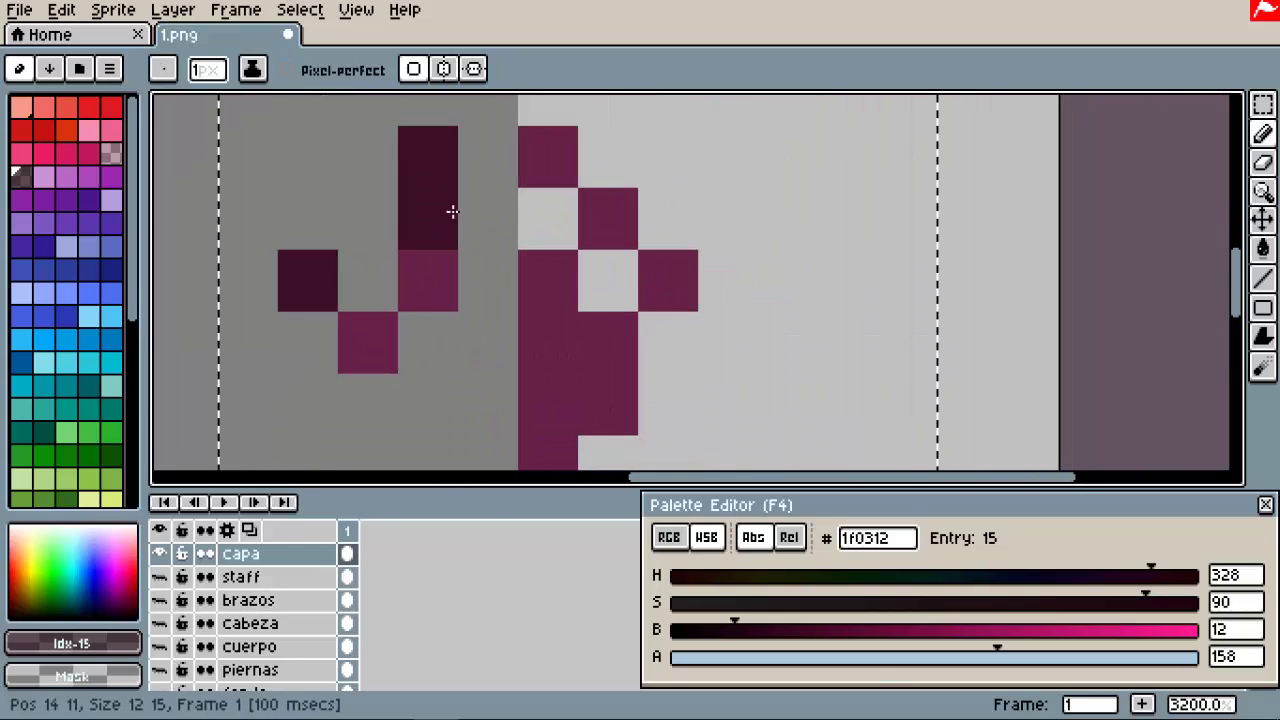
scroll(440, 220, down, 4)
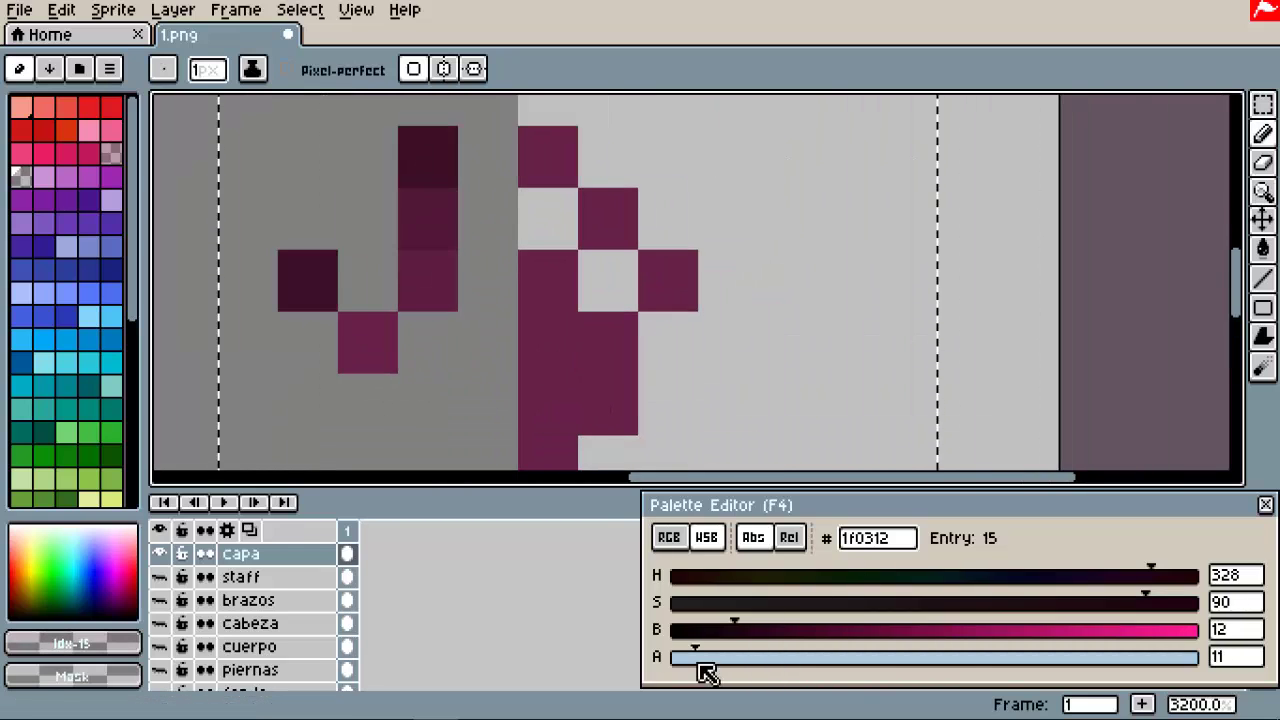
Step: Shade the upper back of the cape with translucent #33051e at alpha 46
scroll(663, 397, right, 2)
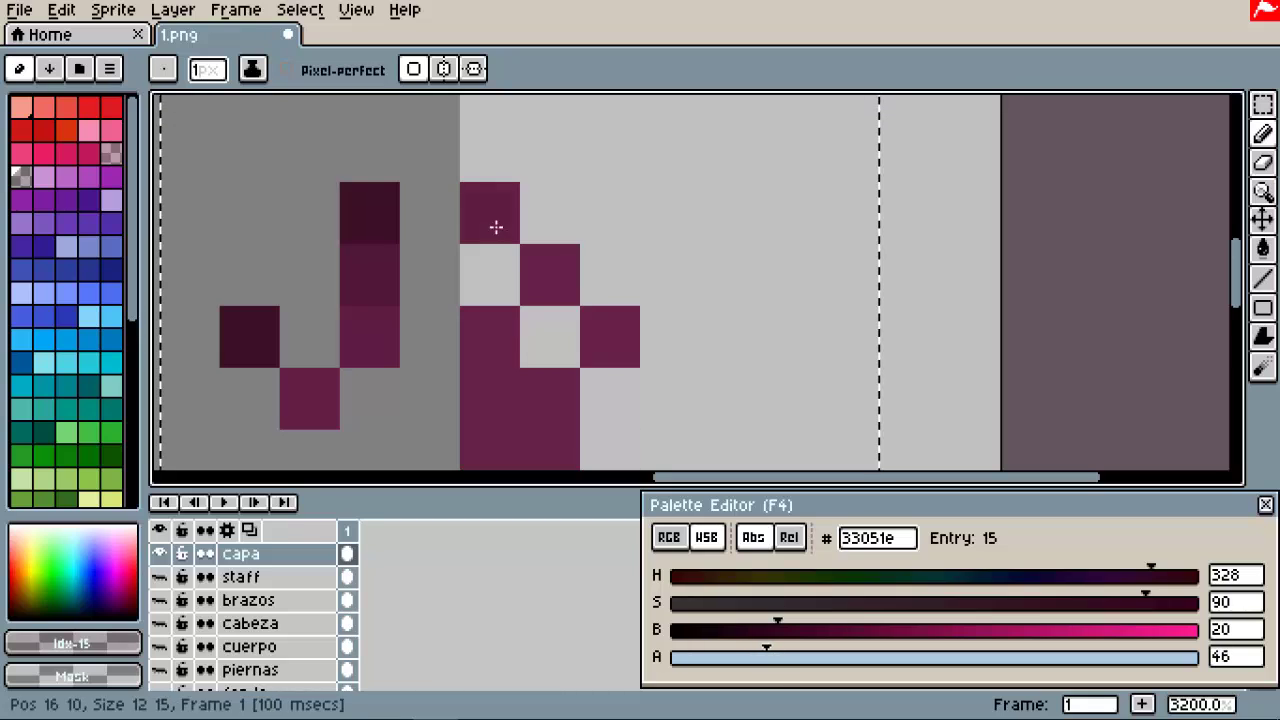
drag(496, 227, 539, 283)
click(509, 341)
drag(509, 341, 642, 275)
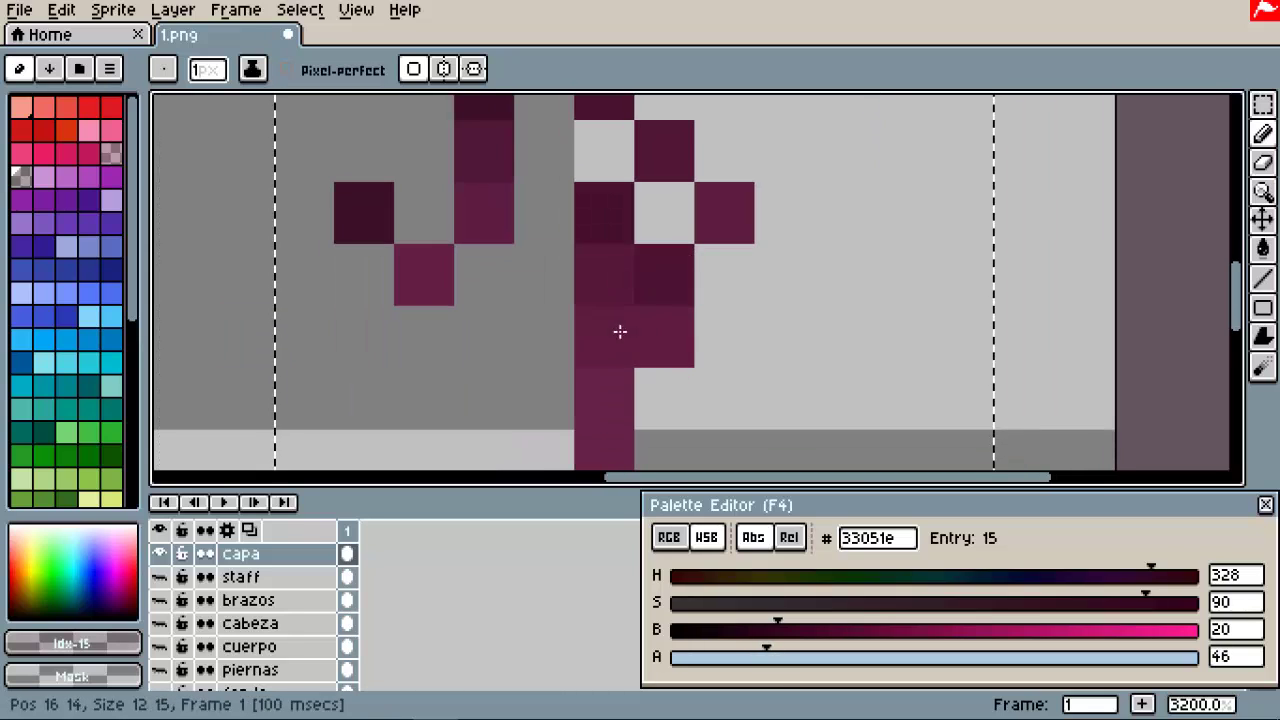
Step: Darken the cape's lower front section between the legs with translucent #33051e at alpha 46
scroll(620, 331, down, 4)
scroll(689, 271, right, 2)
drag(398, 250, 338, 250)
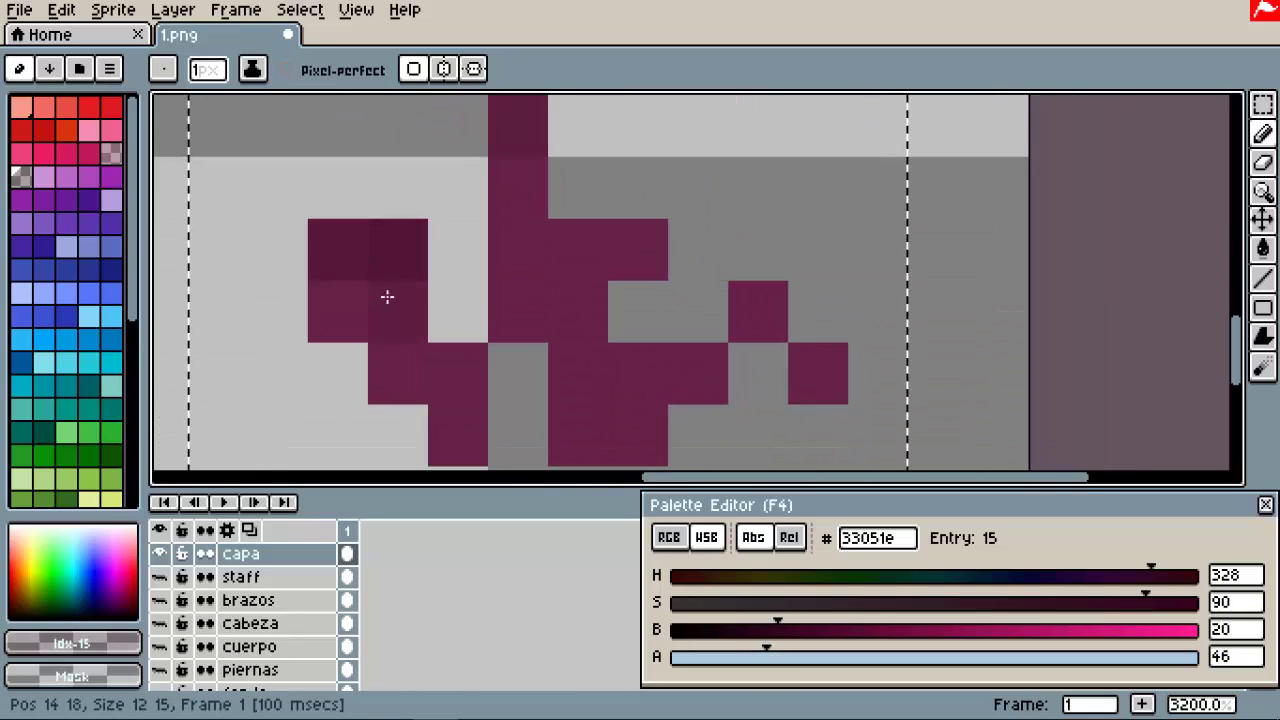
click(400, 363)
scroll(554, 246, down, 2)
scroll(554, 246, left, 1)
scroll(505, 330, up, 1)
scroll(505, 330, right, 1)
Step: Shade the cape's lower back and trailing tip with translucent #33051e at alpha 46 and show all layers
click(638, 345)
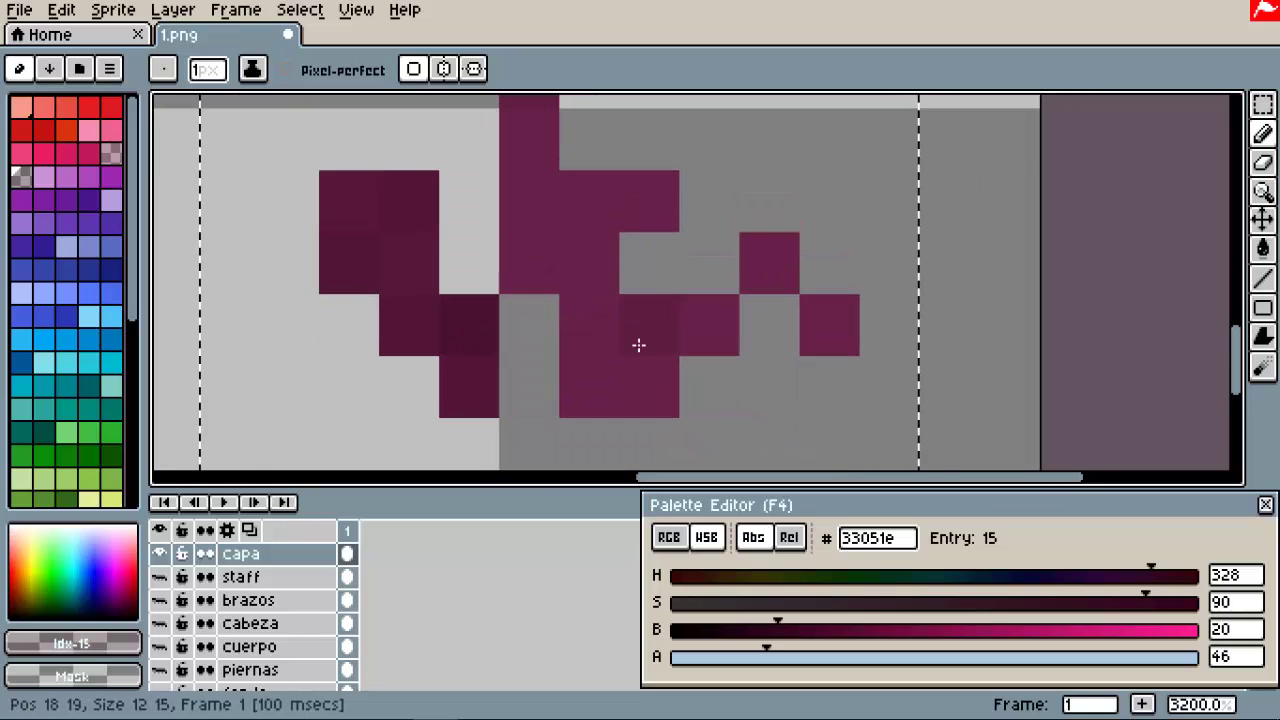
click(597, 372)
drag(595, 264, 524, 263)
scroll(657, 355, up, 1)
scroll(657, 355, right, 3)
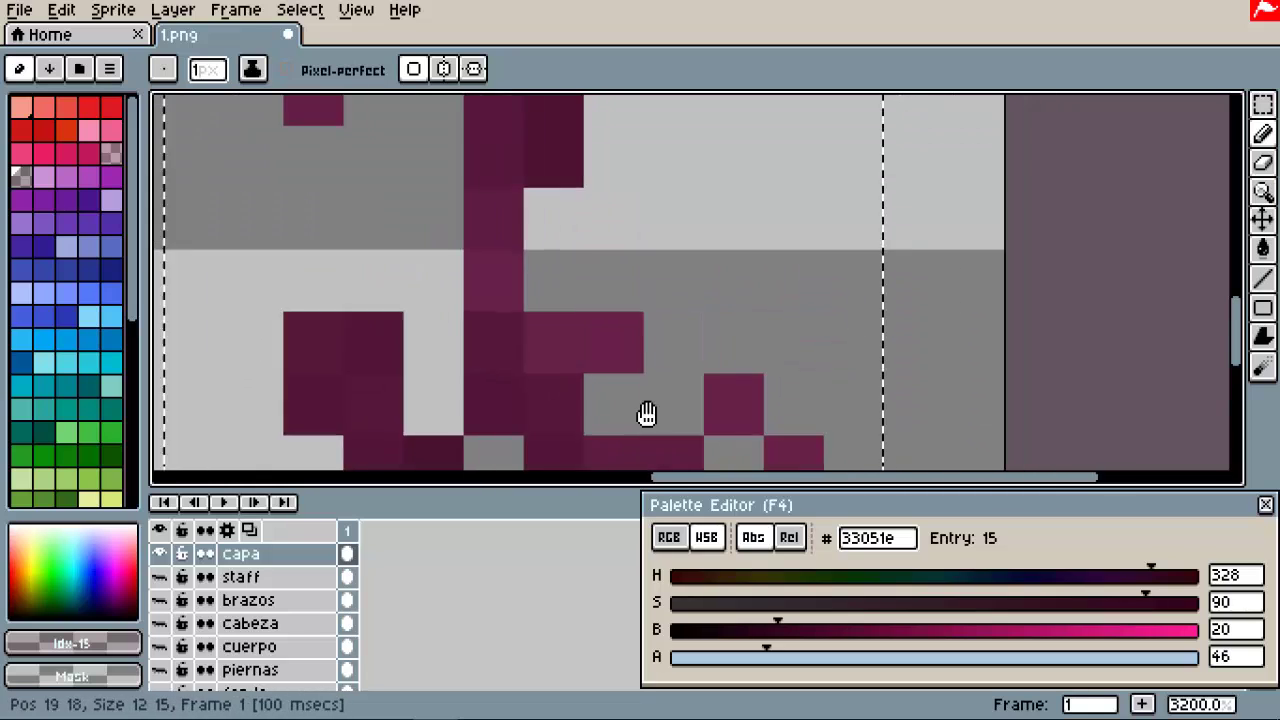
drag(718, 393, 653, 342)
scroll(679, 360, left, 2)
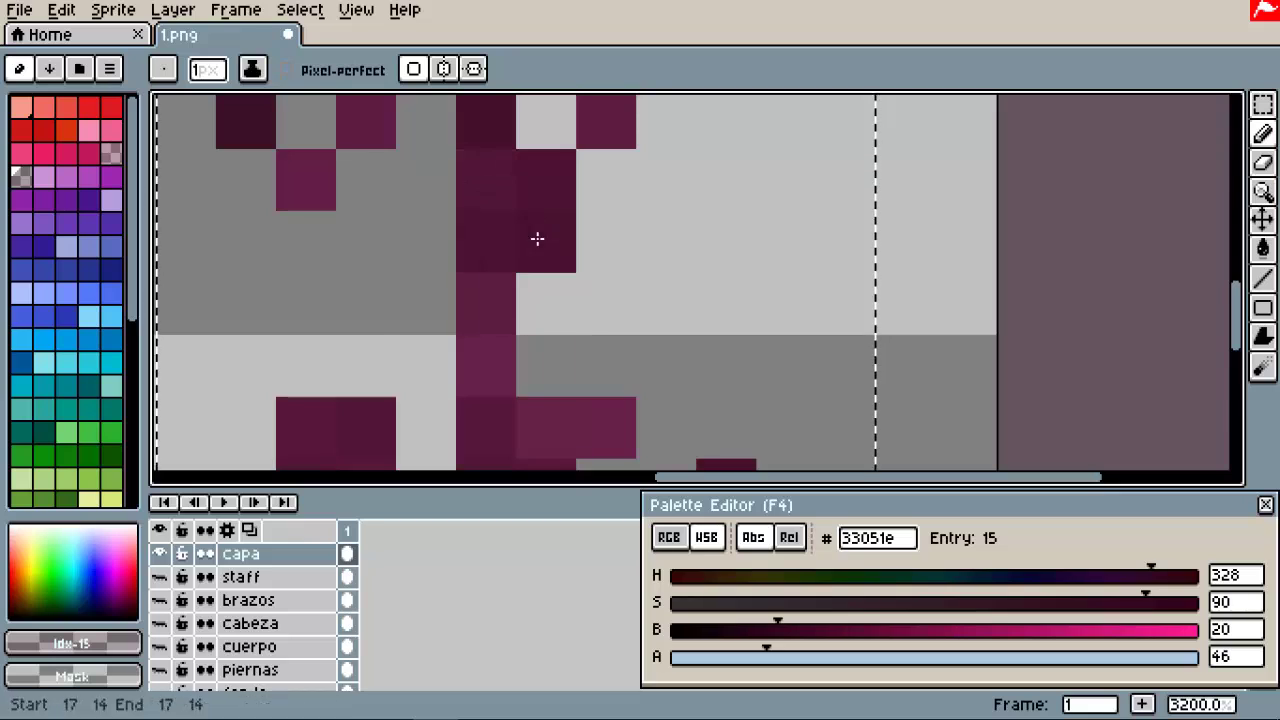
scroll(537, 240, down, 8)
click(160, 532)
scroll(654, 257, up, 6)
scroll(514, 161, left, 5)
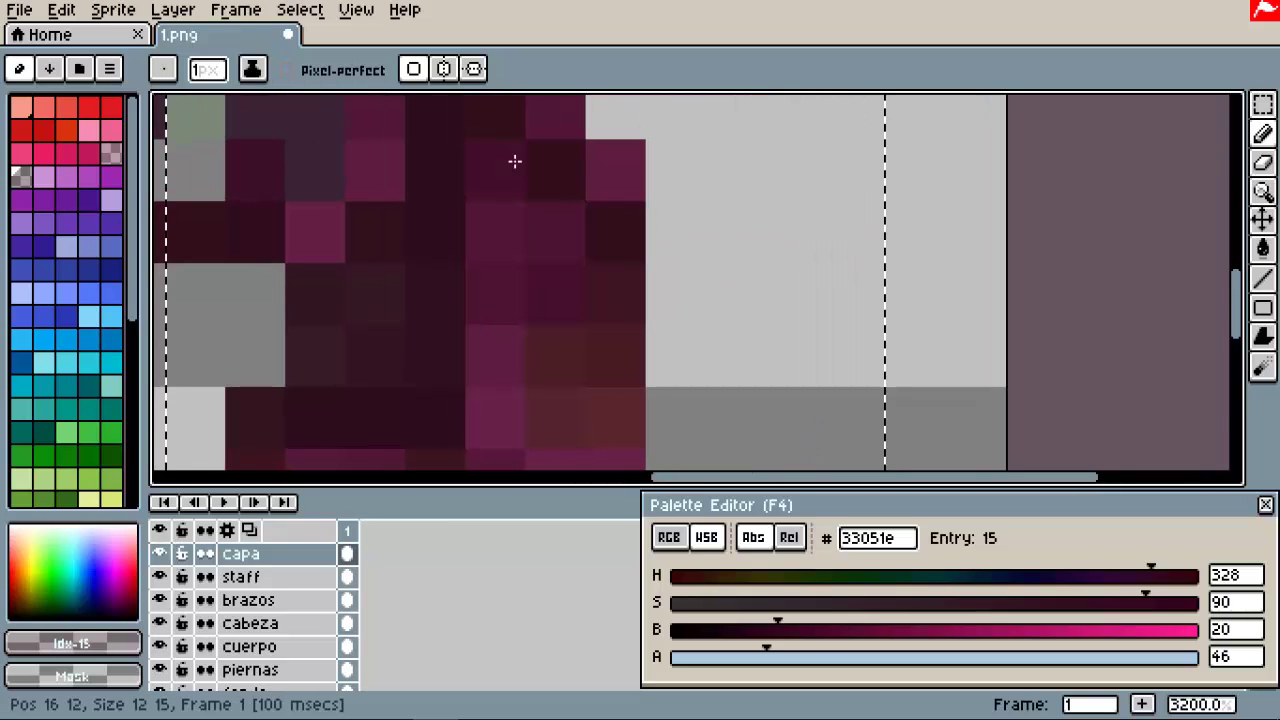
scroll(571, 266, down, 8)
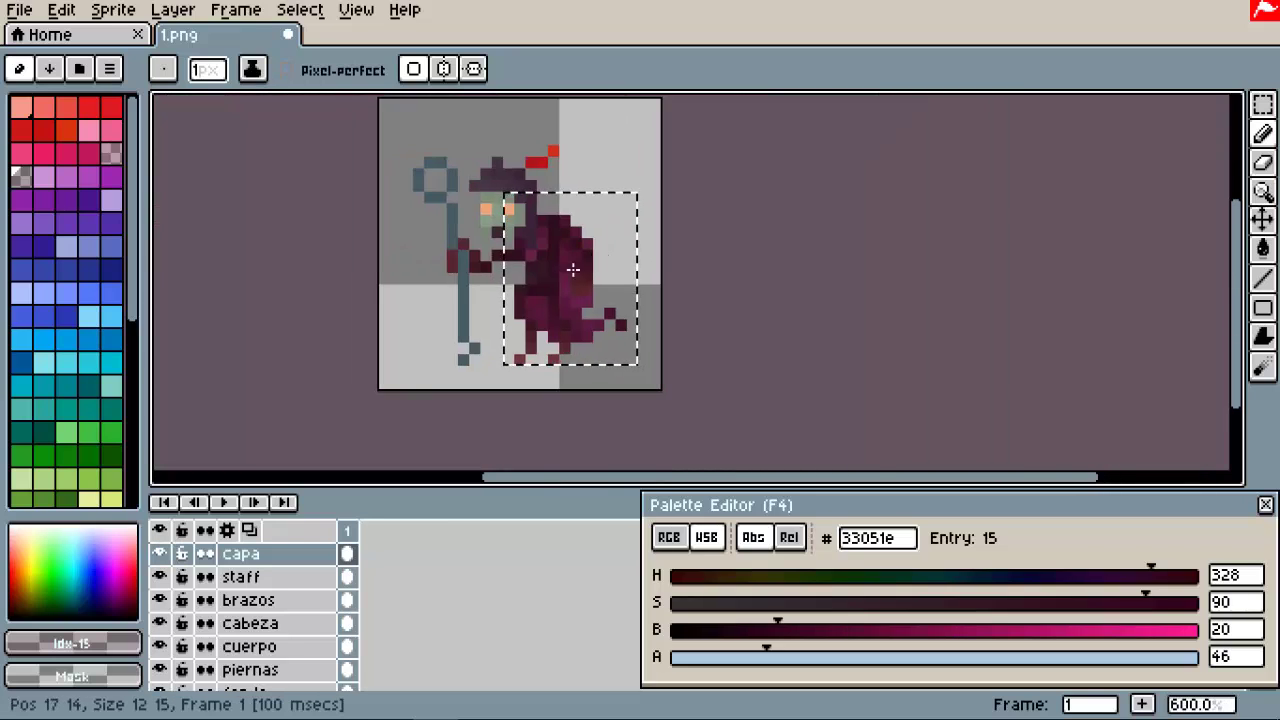
Step: Lighten the cape's front collar strand with translucent yellow #dde876 at alpha 21
scroll(403, 229, up, 6)
scroll(507, 211, left, 1)
click(90, 492)
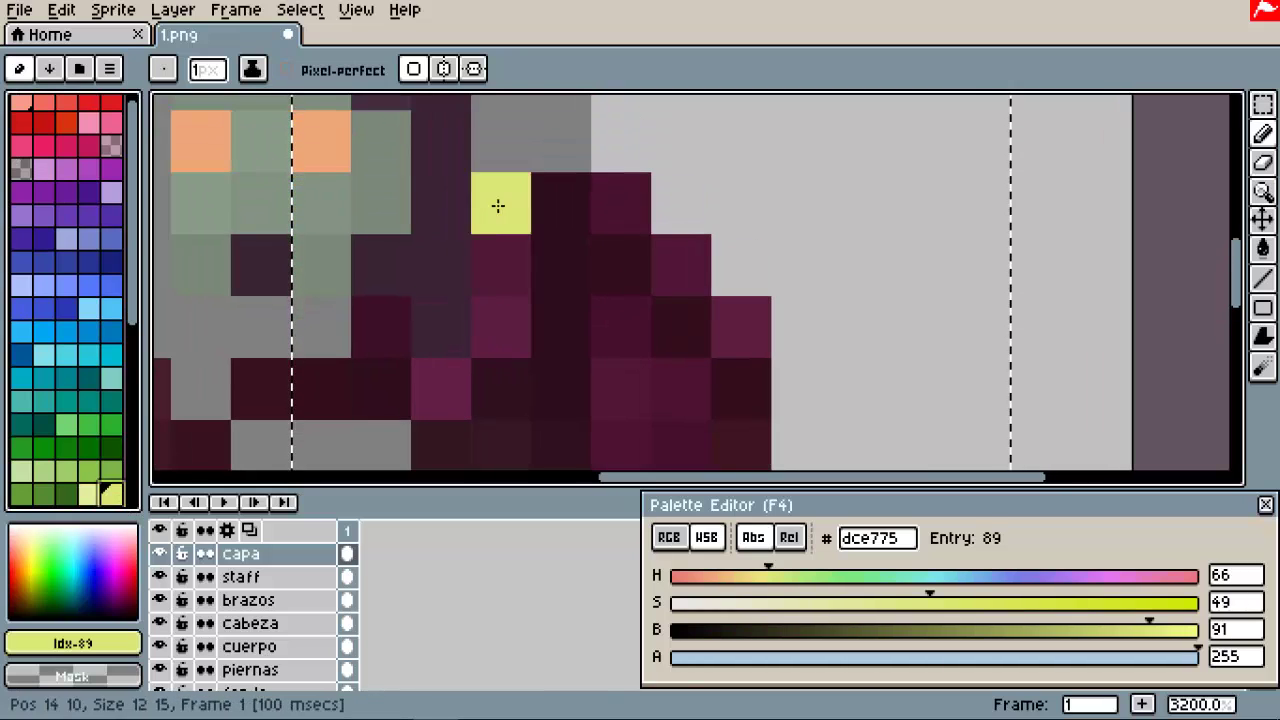
click(716, 657)
mouse_move(500, 203)
mouse_down()
mouse_move(503, 298)
mouse_move(440, 389)
mouse_up()
scroll(557, 388, down, 8)
scroll(557, 388, up, 8)
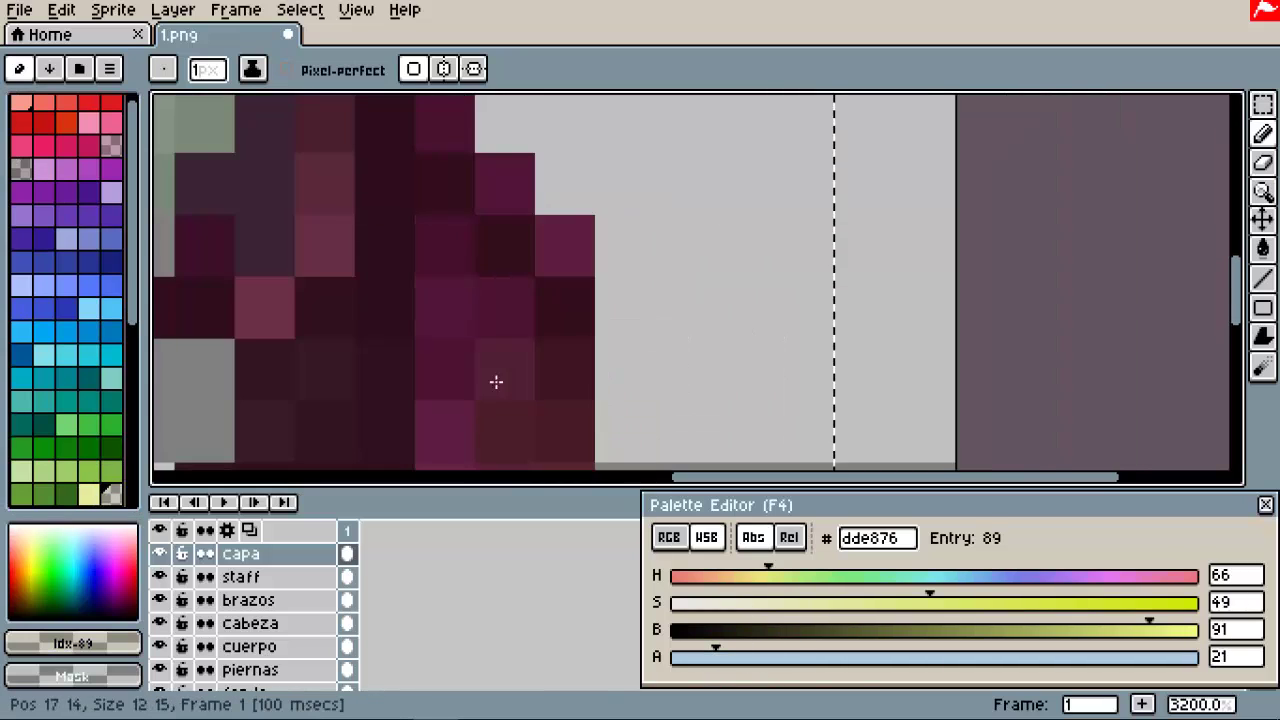
Step: Highlight the cape's upper back pixels with translucent #dde876 at alpha 21, undoing the unwanted strokes
scroll(494, 380, left, 2)
drag(536, 181, 706, 357)
scroll(706, 357, down, 2)
mouse_move(560, 380)
mouse_down()
mouse_move(543, 286)
mouse_move(594, 294)
mouse_up()
scroll(543, 286, left, 1)
key(ctrl+z)
key(ctrl+z)
scroll(771, 289, right, 1)
click(548, 331)
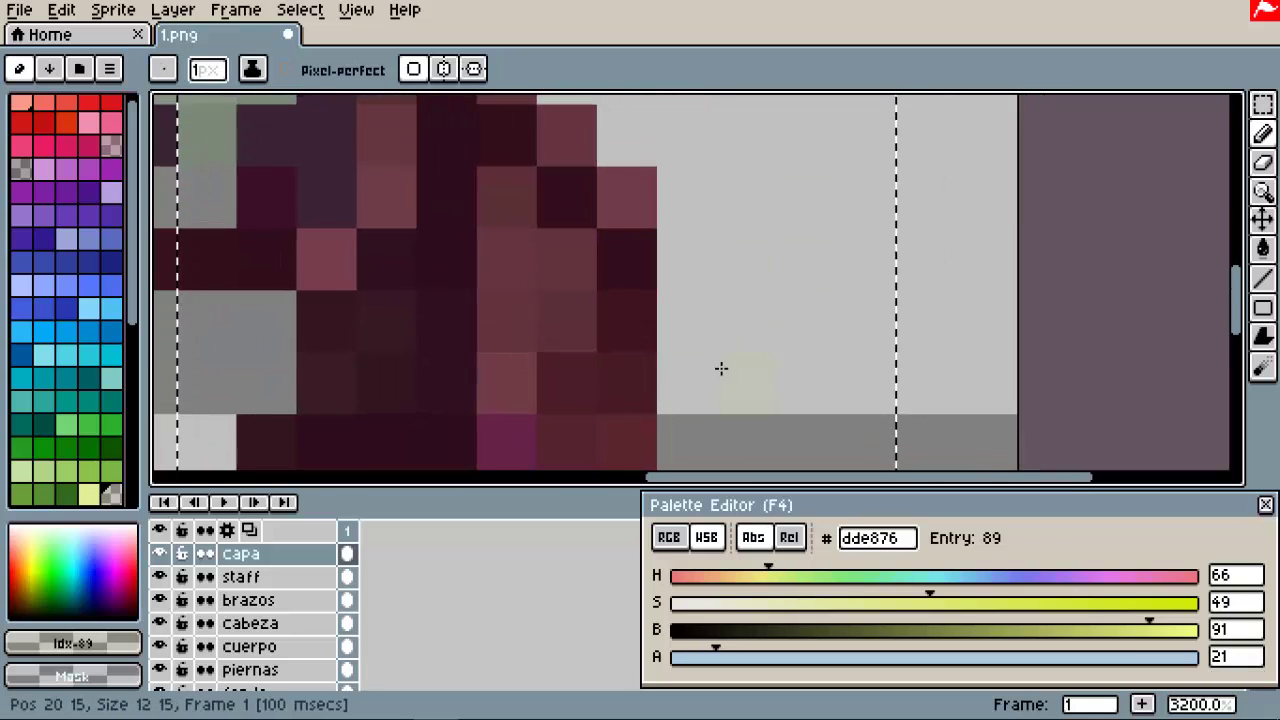
Step: Lighten the rear strand and lower back edge of the cape with translucent yellow #dde876 at alpha 21
scroll(571, 251, down, 2)
scroll(571, 251, left, 1)
mouse_move(571, 251)
mouse_down()
mouse_move(547, 389)
mouse_move(663, 374)
mouse_up()
scroll(738, 338, down, 2)
scroll(738, 338, left, 1)
mouse_move(440, 215)
mouse_down()
mouse_move(511, 333)
mouse_move(616, 283)
mouse_move(689, 384)
mouse_move(783, 345)
mouse_move(923, 354)
mouse_up()
scroll(898, 270, down, 7)
scroll(898, 270, up, 7)
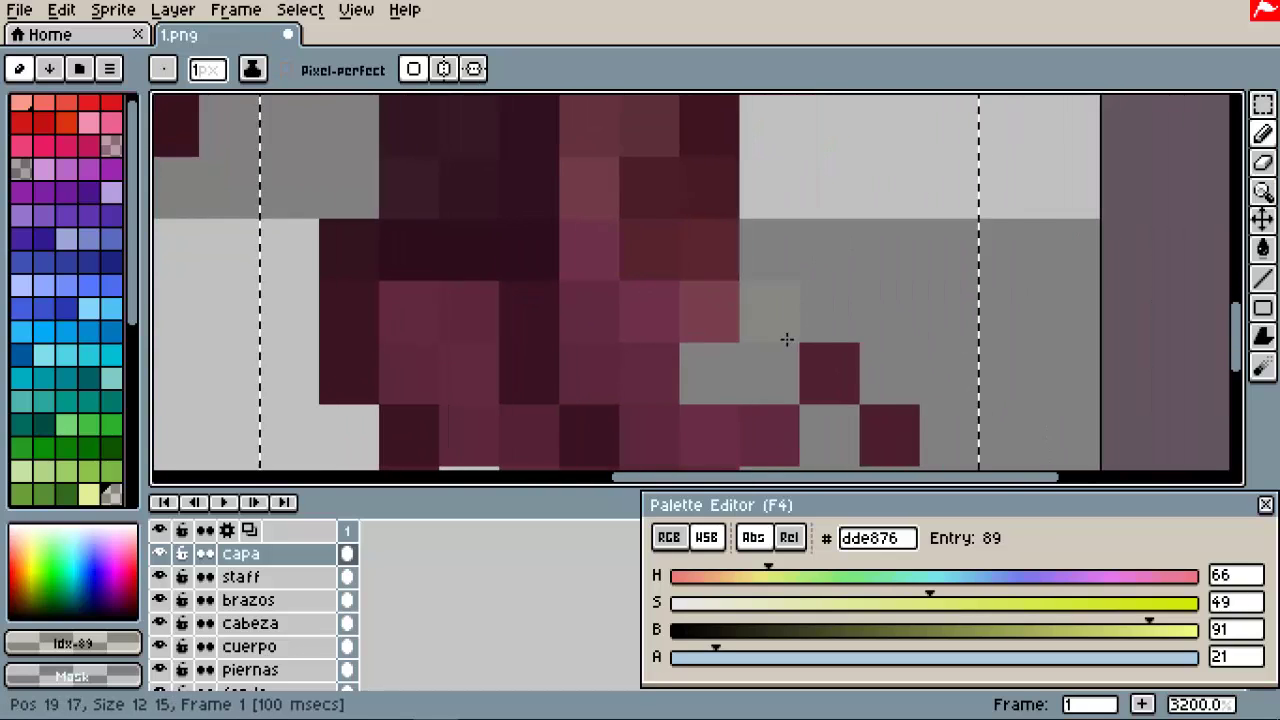
Step: Build up the #dde876 highlight at alpha 21 over the cape's lower folds, trailing tip and upper back
mouse_move(823, 278)
mouse_down()
mouse_move(866, 343)
mouse_move(514, 386)
mouse_move(430, 250)
mouse_up()
scroll(717, 457, down, 2)
mouse_move(717, 457)
mouse_down()
mouse_move(534, 444)
mouse_move(580, 382)
mouse_move(528, 202)
mouse_move(699, 463)
mouse_move(564, 258)
mouse_move(586, 149)
mouse_up()
scroll(698, 464, up, 3)
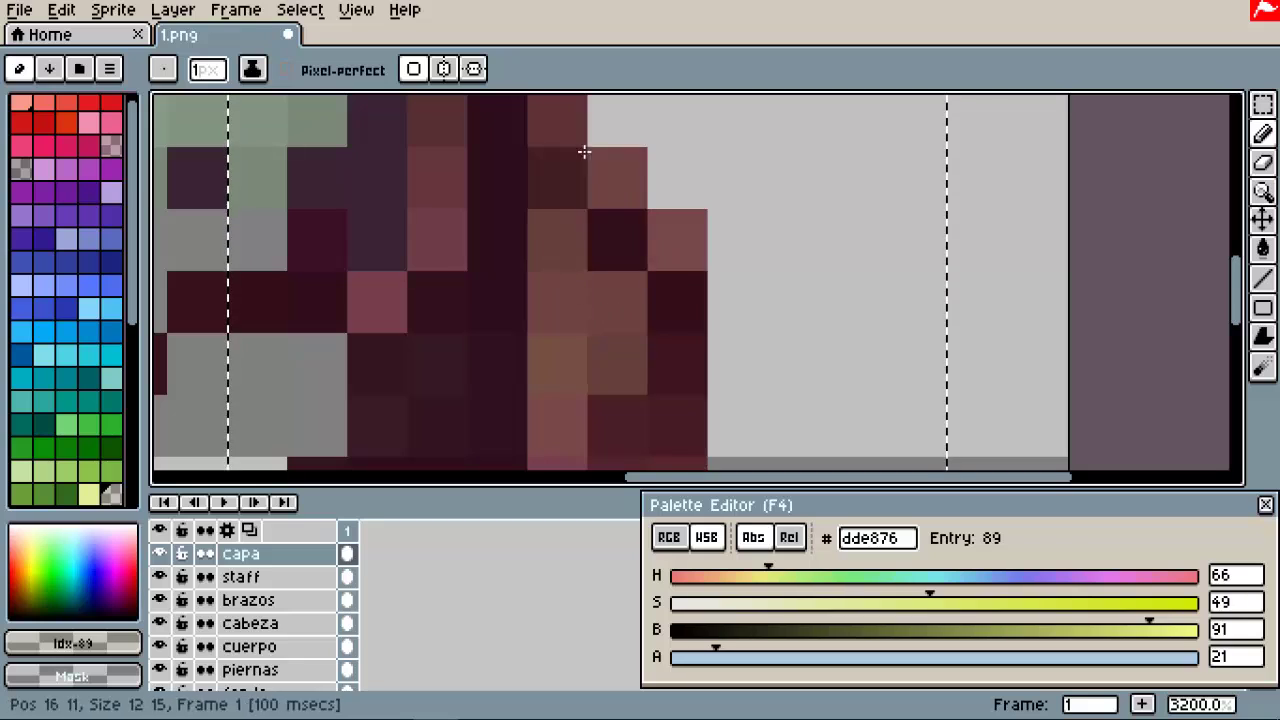
scroll(586, 149, up, 2)
mouse_move(514, 200)
mouse_down()
mouse_move(506, 334)
mouse_move(690, 360)
mouse_up()
scroll(740, 380, down, 7)
scroll(740, 380, up, 7)
Step: Try darkening the cape's lower front pixels with translucent black #000000 at alpha 34, undoing the strokes
alt+click(420, 186)
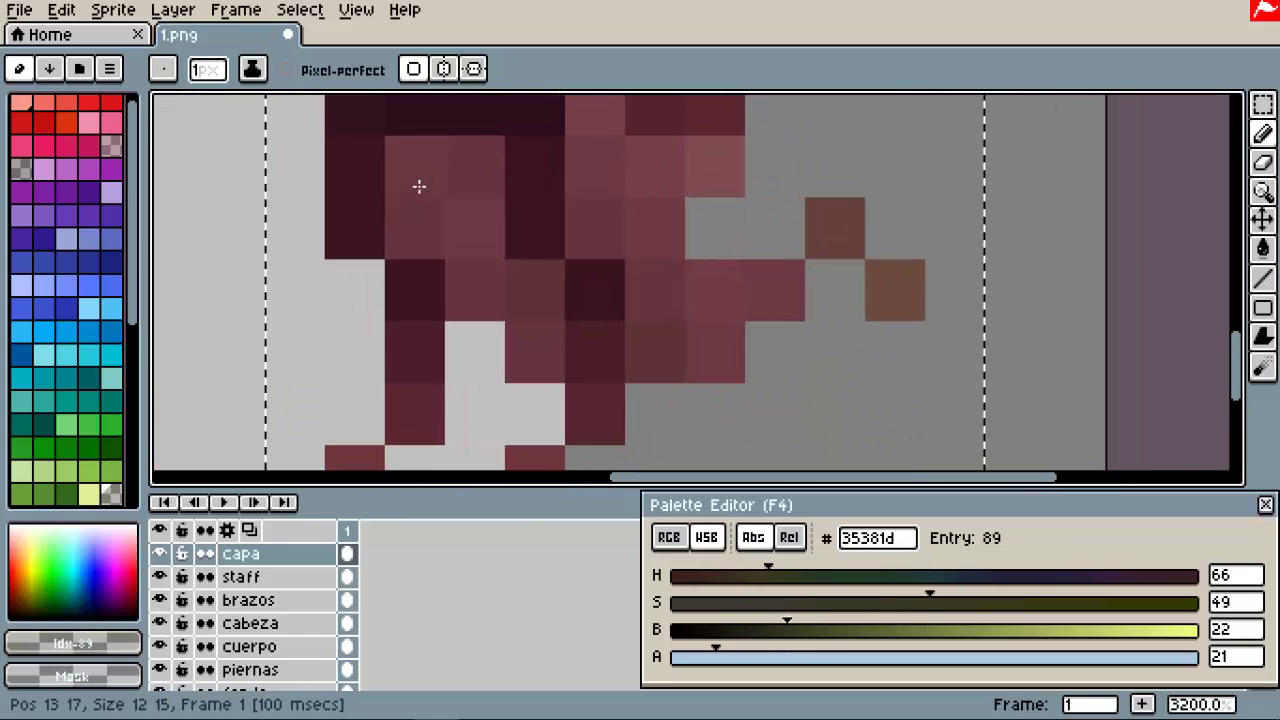
key(ctrl+z)
alt+click(391, 177)
drag(751, 629, 668, 632)
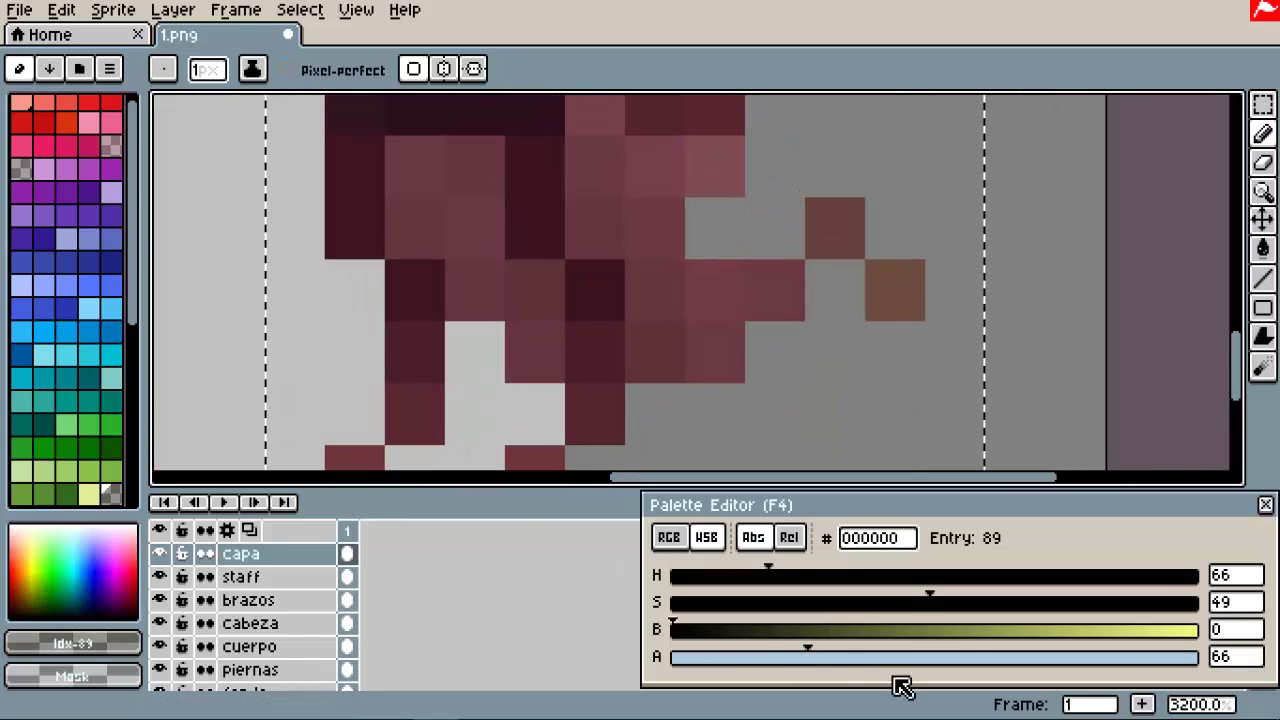
mouse_move(415, 194)
mouse_down()
mouse_move(505, 284)
mouse_move(428, 186)
mouse_up()
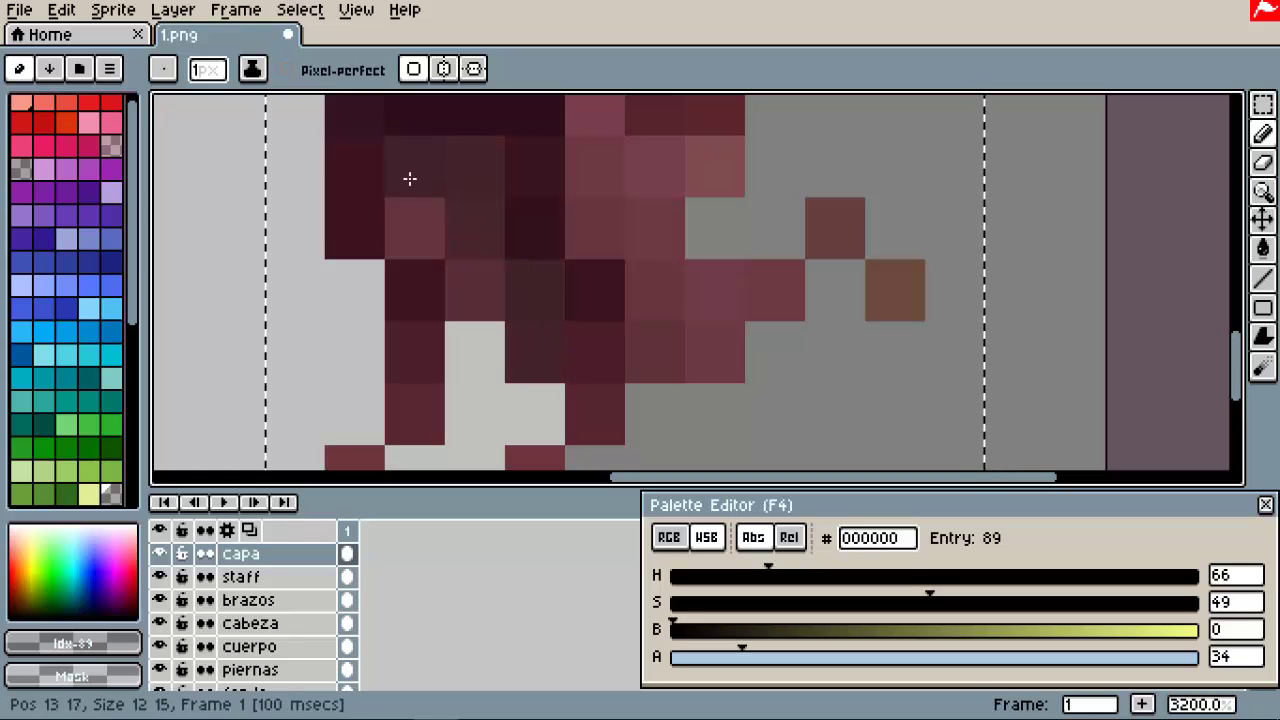
scroll(657, 257, down, 5)
key(ctrl+z)
scroll(720, 277, up, 5)
click(912, 629)
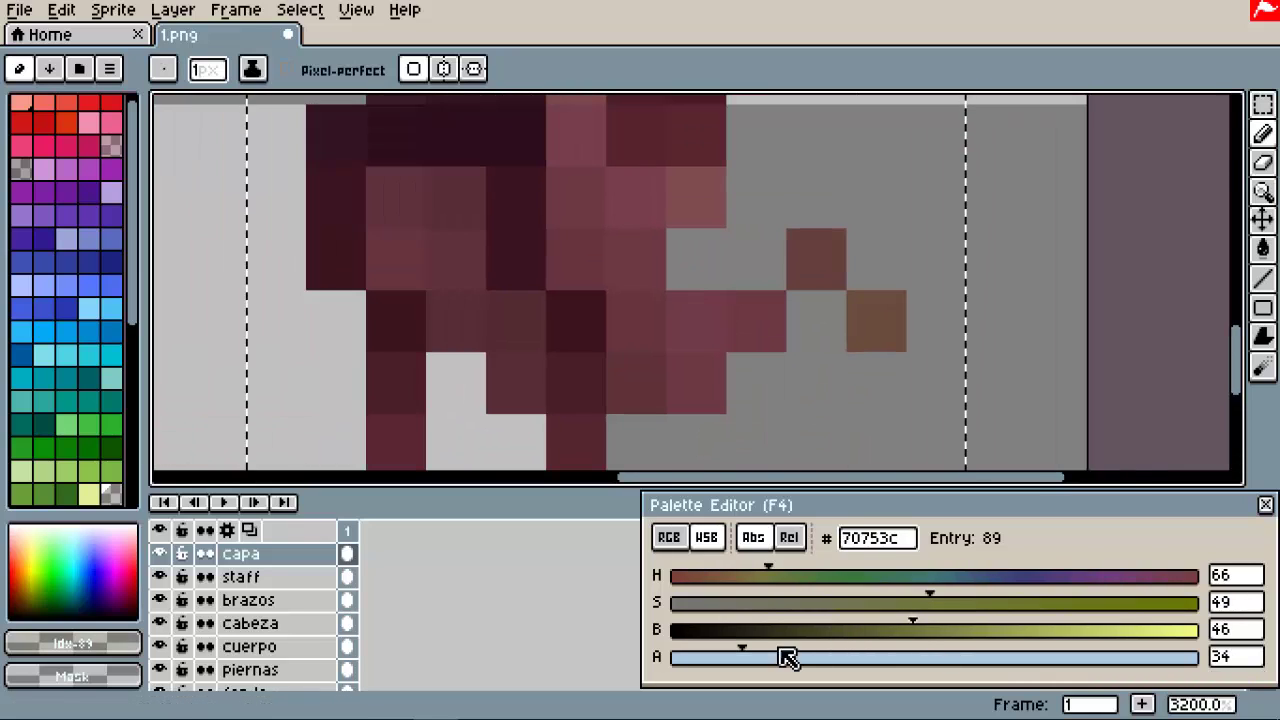
Step: Shade the cape's lower front pixels with translucent #290513 at alpha 53, undoing the unwanted stroke
click(386, 214)
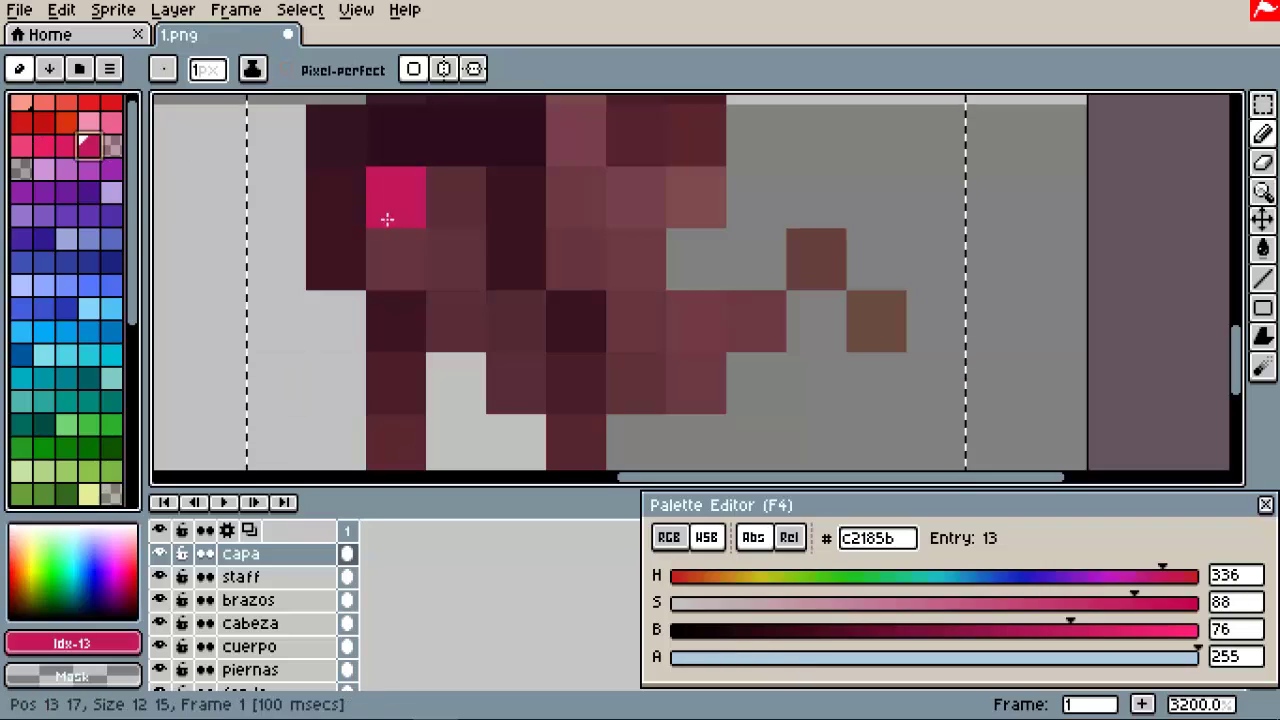
click(506, 372)
scroll(470, 271, down, 5)
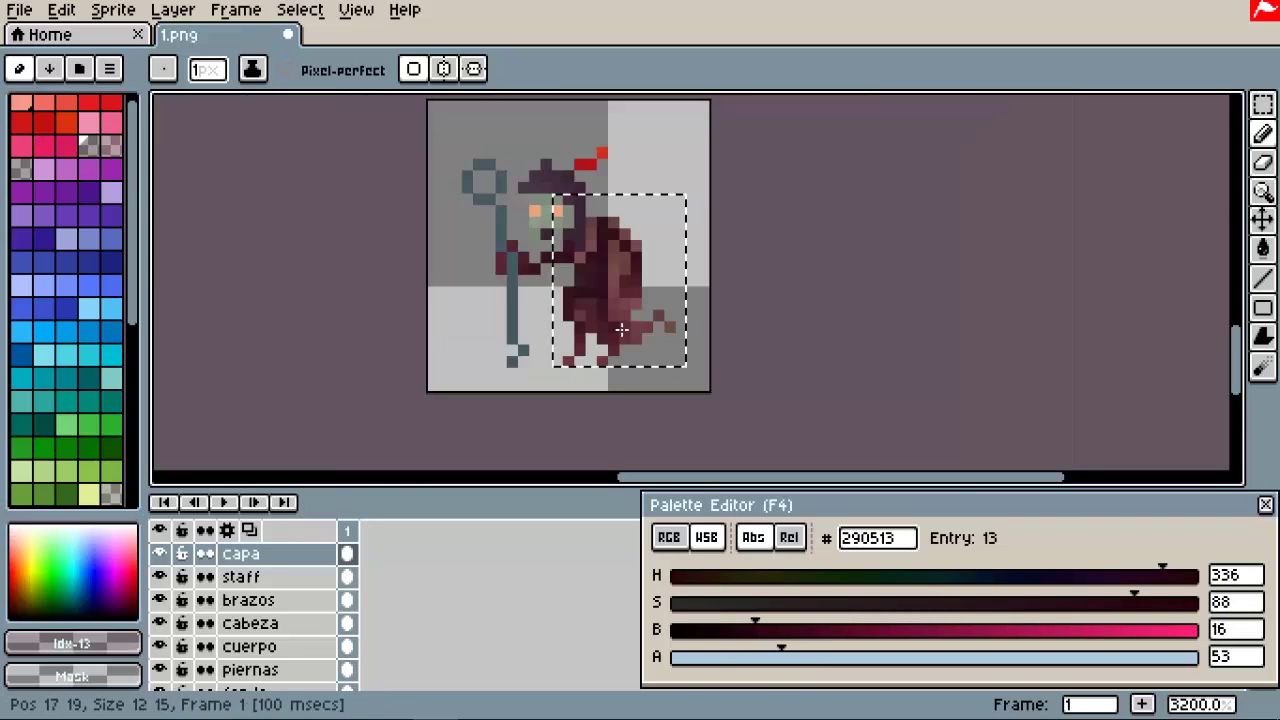
scroll(317, 385, up, 5)
scroll(545, 325, down, 5)
scroll(554, 327, up, 5)
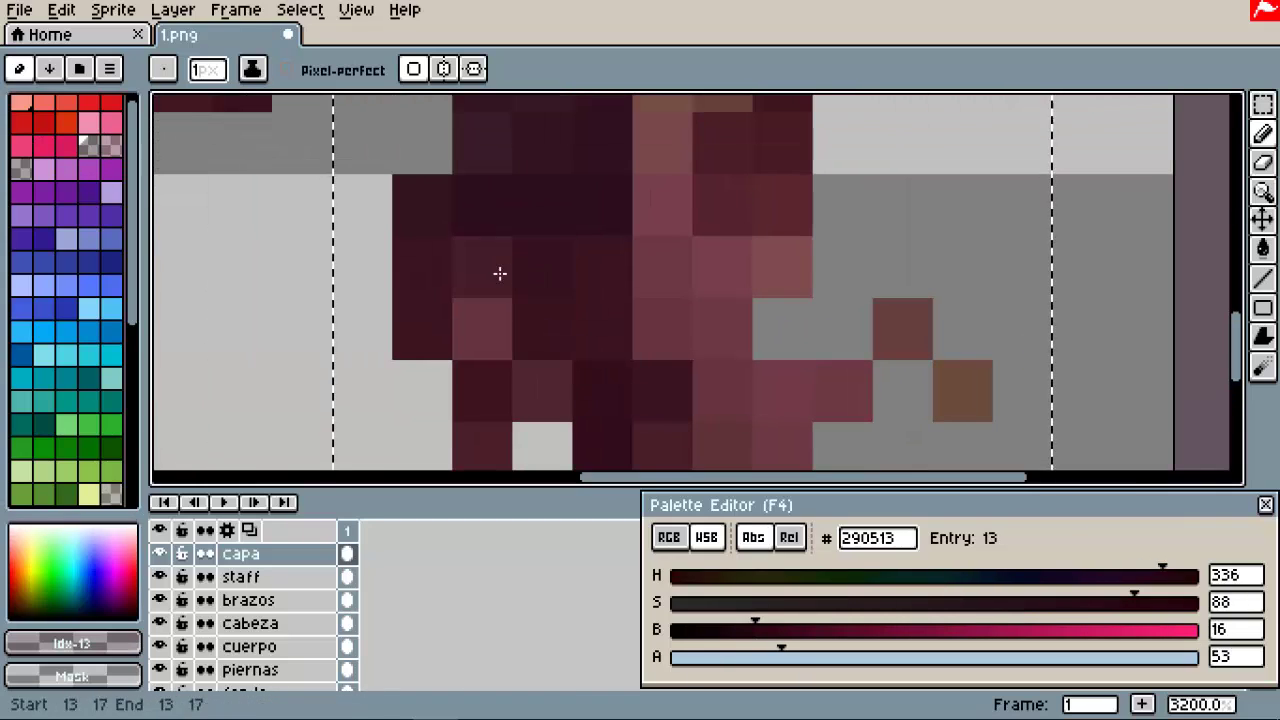
scroll(471, 269, down, 5)
scroll(543, 343, up, 5)
scroll(543, 340, down, 5)
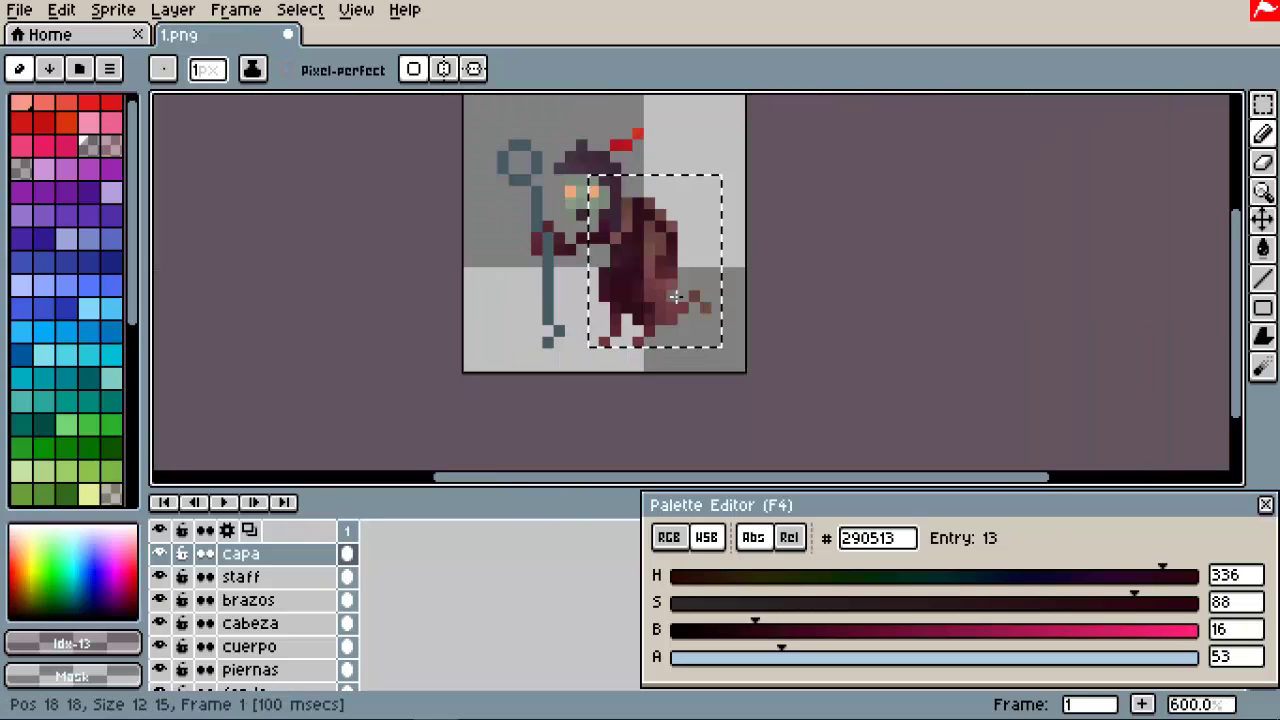
key(v)
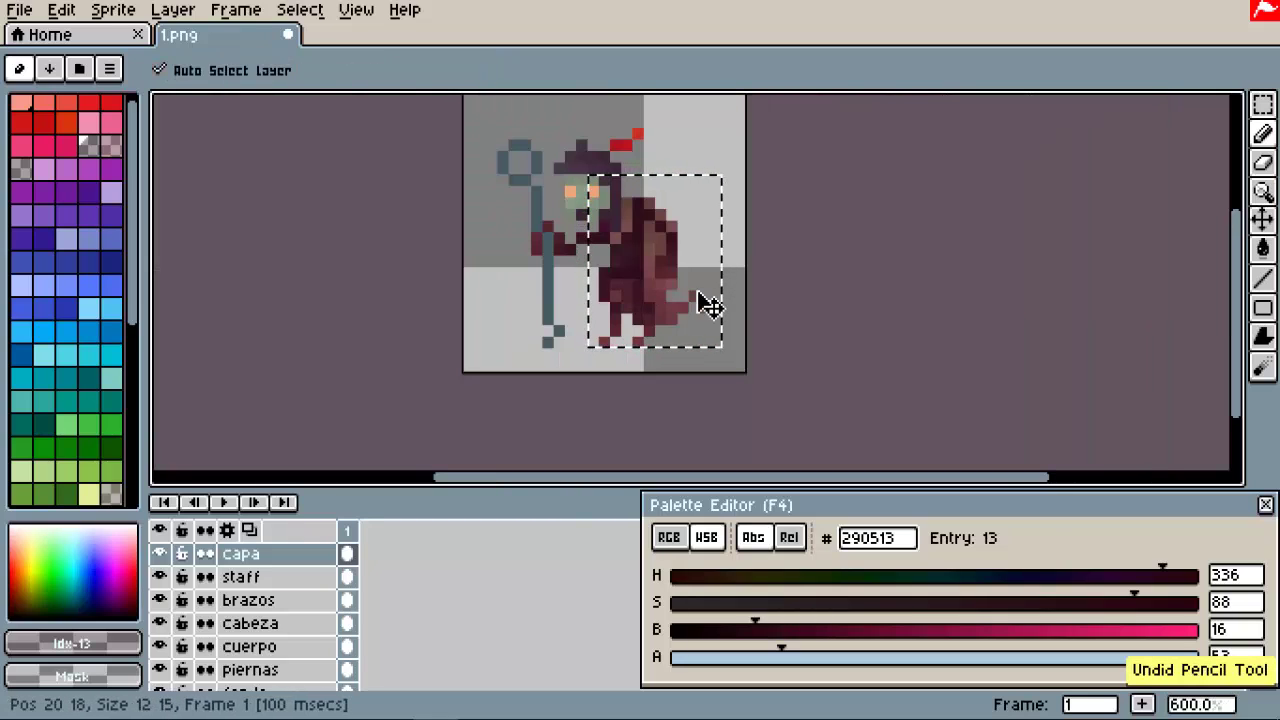
key(b)
Step: Darken the lower part of the cape's highlighted rear strand with translucent #290513 at alpha 53
scroll(708, 306, up, 3)
scroll(511, 229, down, 3)
scroll(567, 228, up, 5)
scroll(551, 274, left, 1)
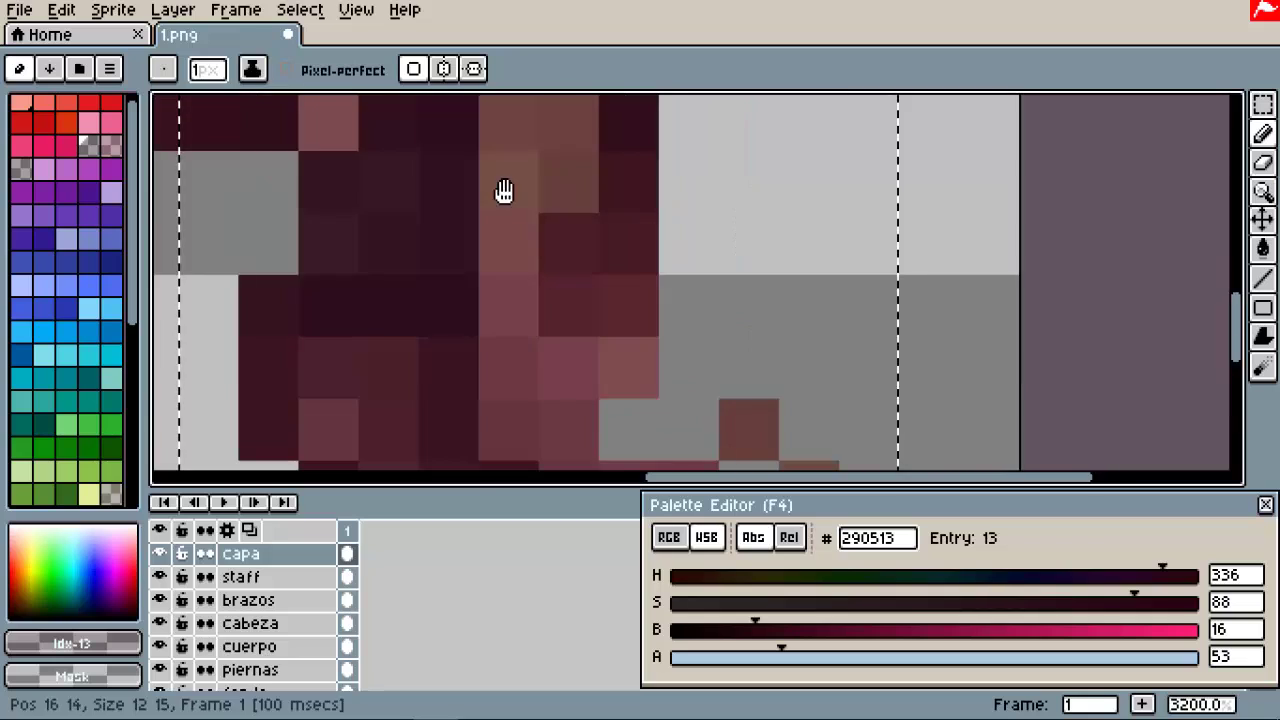
scroll(503, 191, up, 2)
mouse_move(503, 191)
mouse_down()
mouse_move(474, 409)
mouse_move(500, 219)
mouse_up()
scroll(500, 219, down, 3)
scroll(594, 260, left, 1)
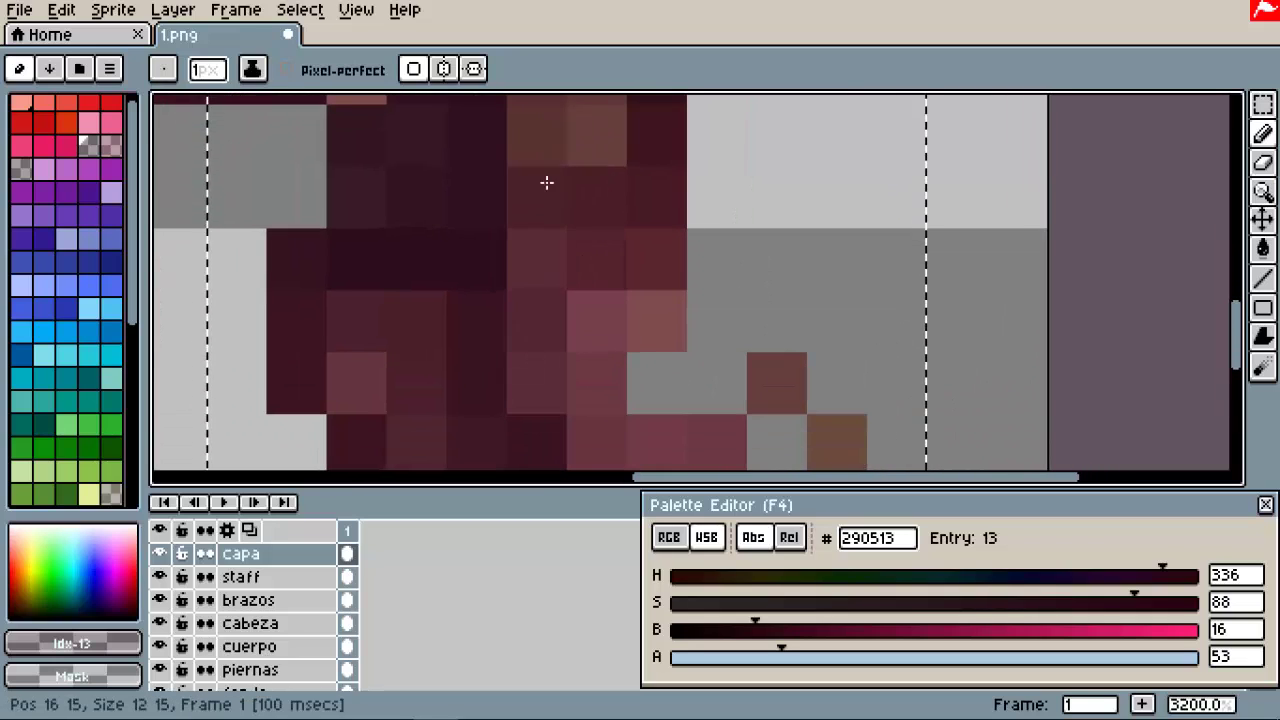
Step: Shade the cape's front collar strand beside the hood with translucent #290513 at alpha 53
scroll(546, 182, down, 2)
scroll(546, 182, right, 1)
click(539, 333)
scroll(644, 341, down, 5)
scroll(509, 397, up, 5)
click(509, 397)
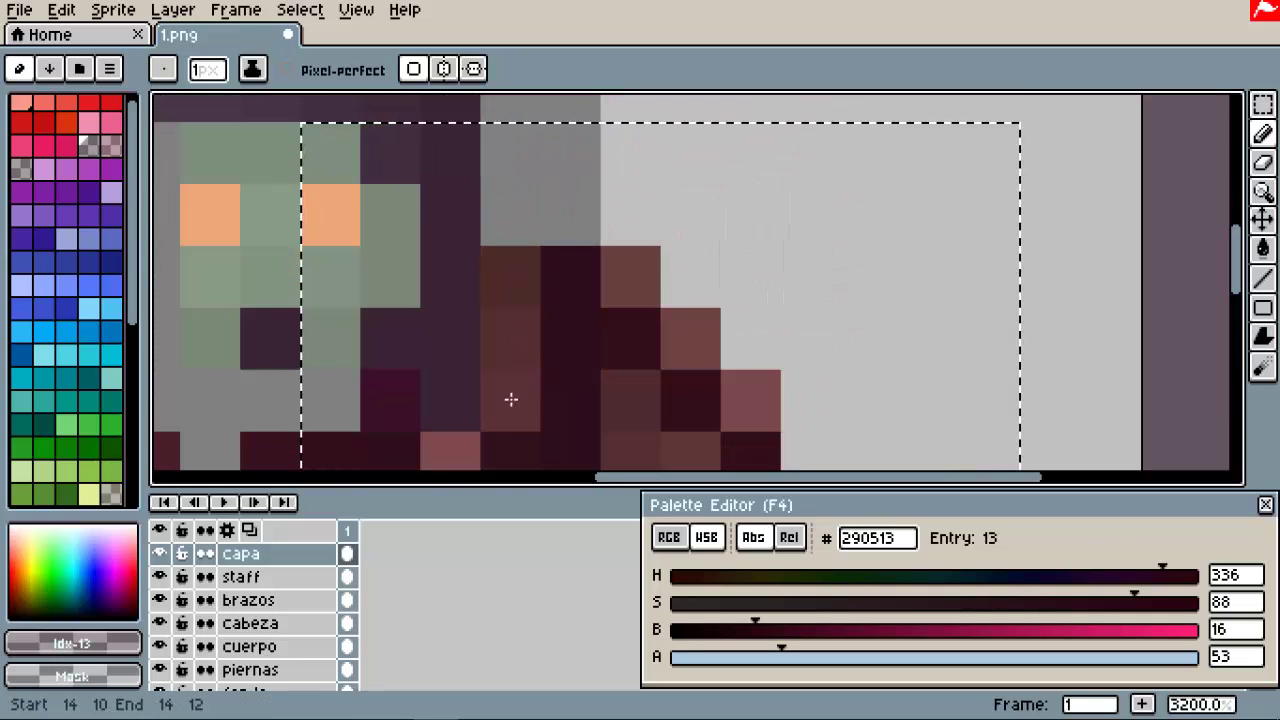
Step: Isolate the capa layer, tint the whole cape with translucent green #568c30 at alpha 95 using a 21-pixel brush, and show all layers
scroll(684, 338, down, 5)
drag(159, 553, 174, 540)
click(112, 469)
click(43, 493)
key(b)
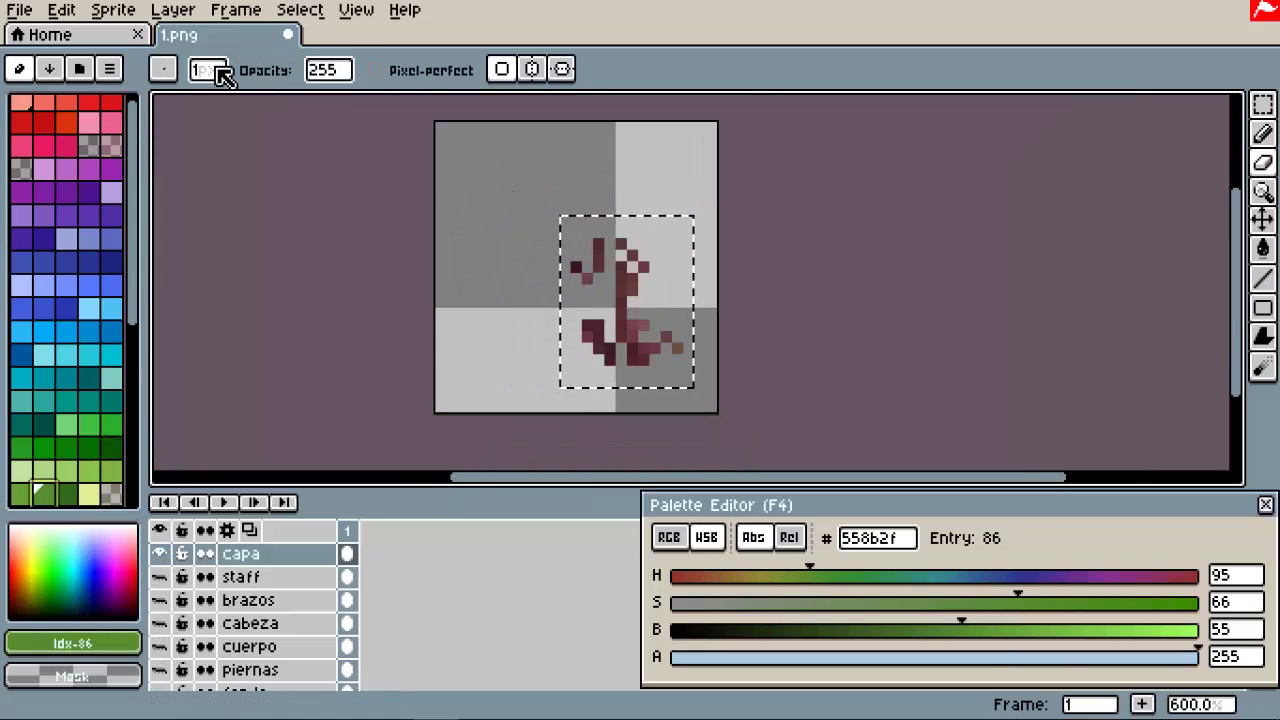
scroll(655, 294, down, 5)
scroll(655, 294, up, 2)
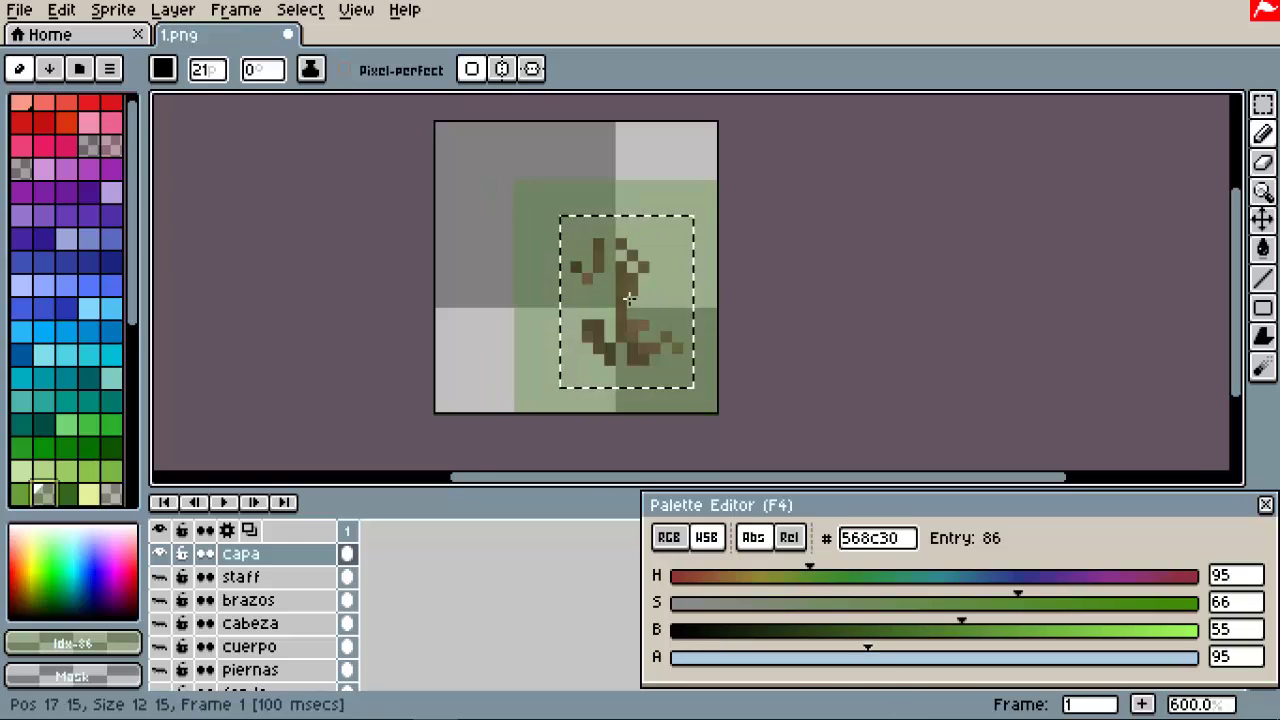
key(g)
click(166, 538)
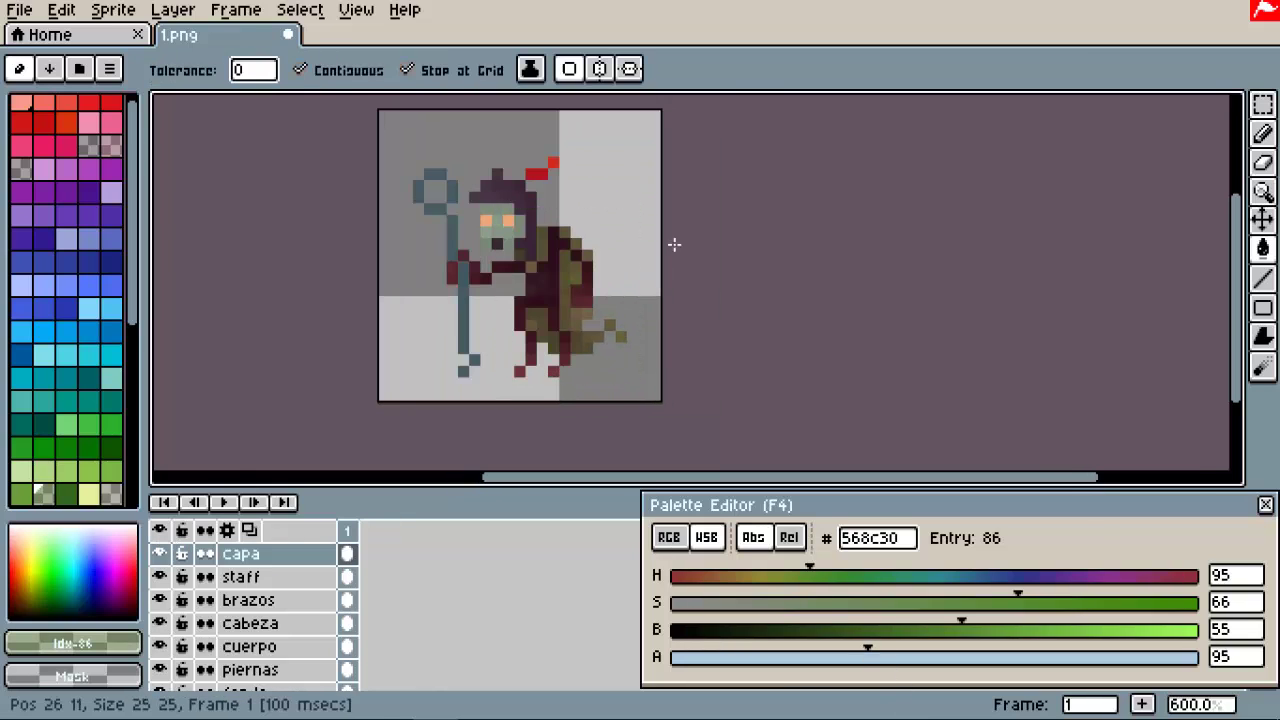
scroll(628, 307, up, 2)
scroll(506, 343, down, 2)
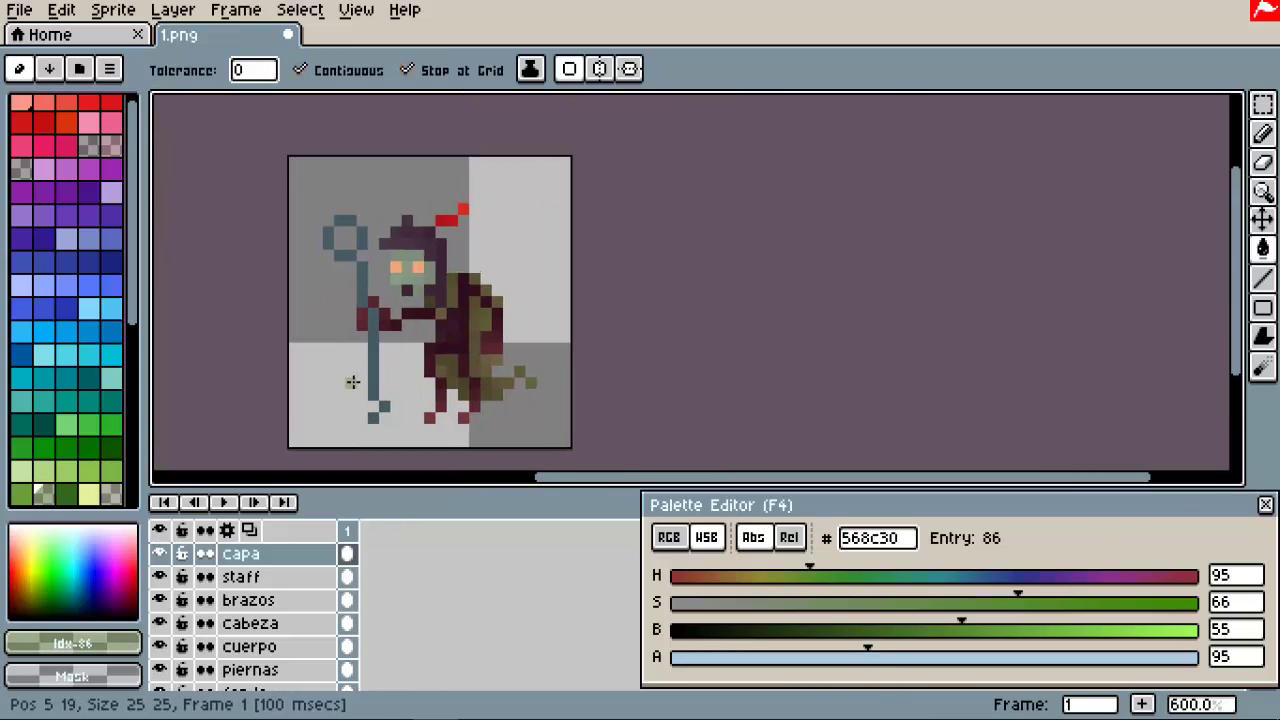
Step: Show only the staff layer and make it the active layer for pencil work
scroll(352, 382, up, 3)
scroll(437, 320, down, 3)
scroll(408, 357, up, 4)
key(ctrl+z)
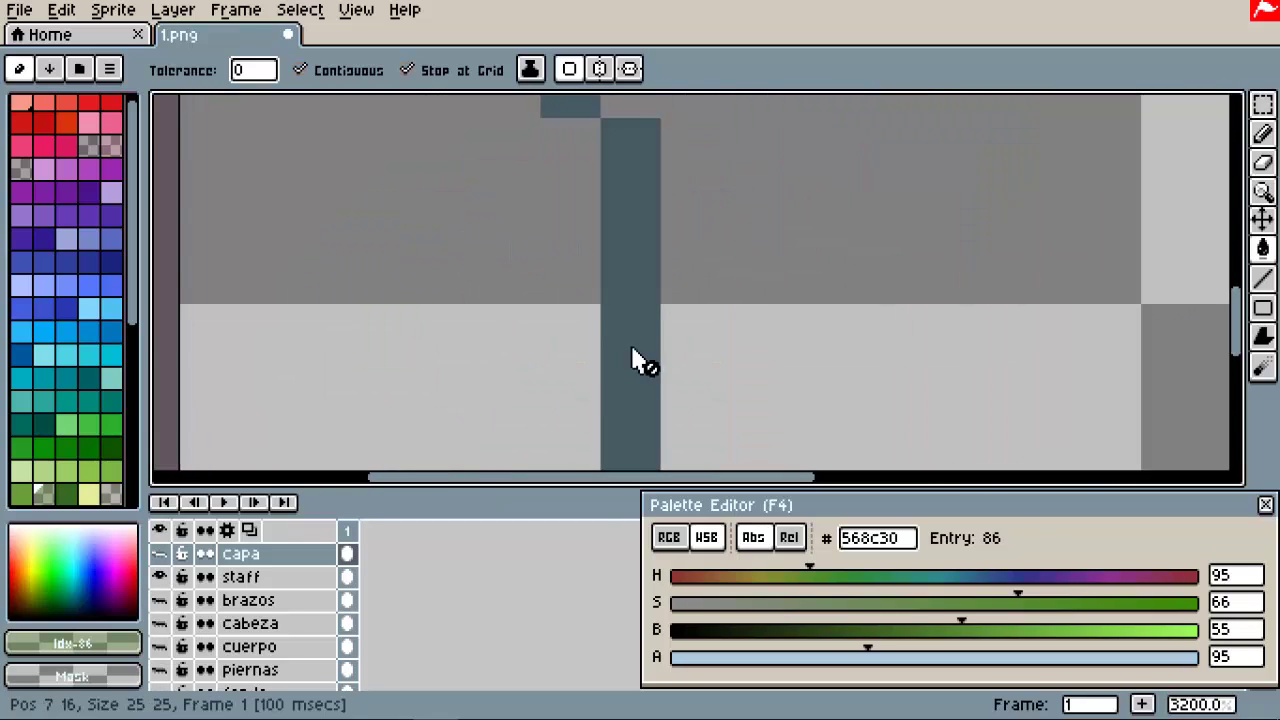
scroll(506, 363, down, 5)
scroll(566, 243, up, 8)
scroll(567, 252, down, 4)
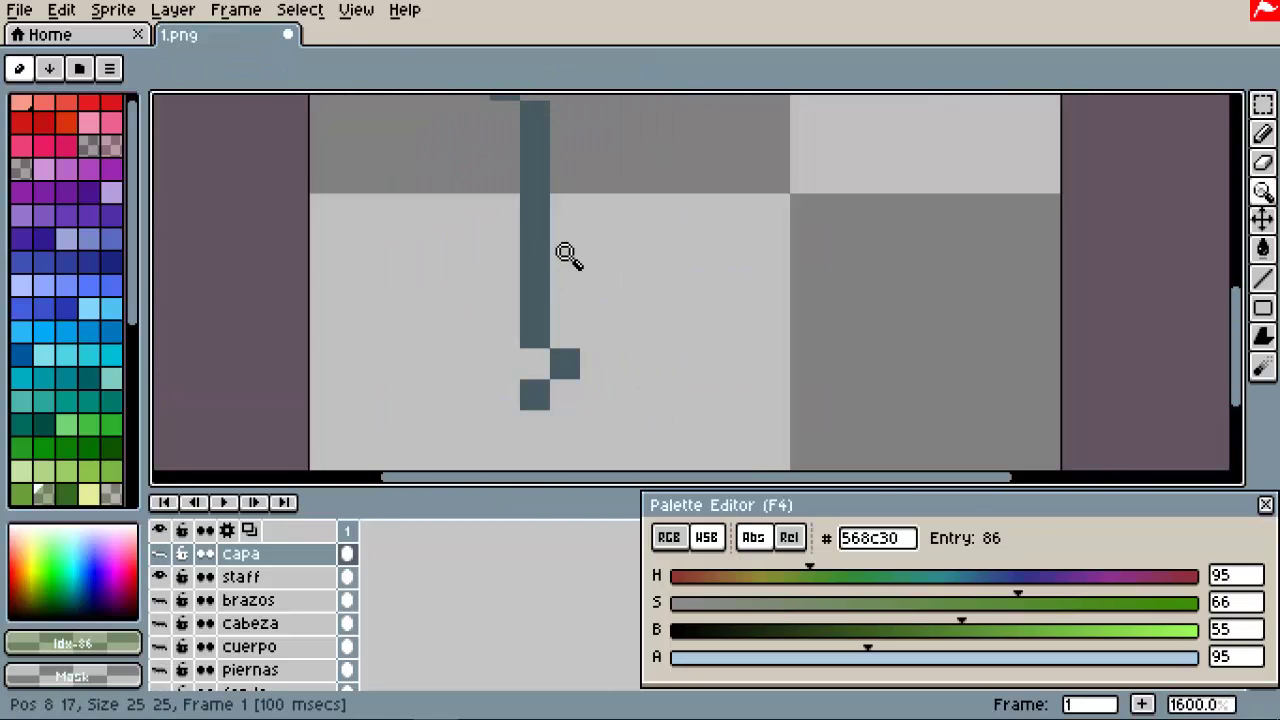
key(b)
click(245, 577)
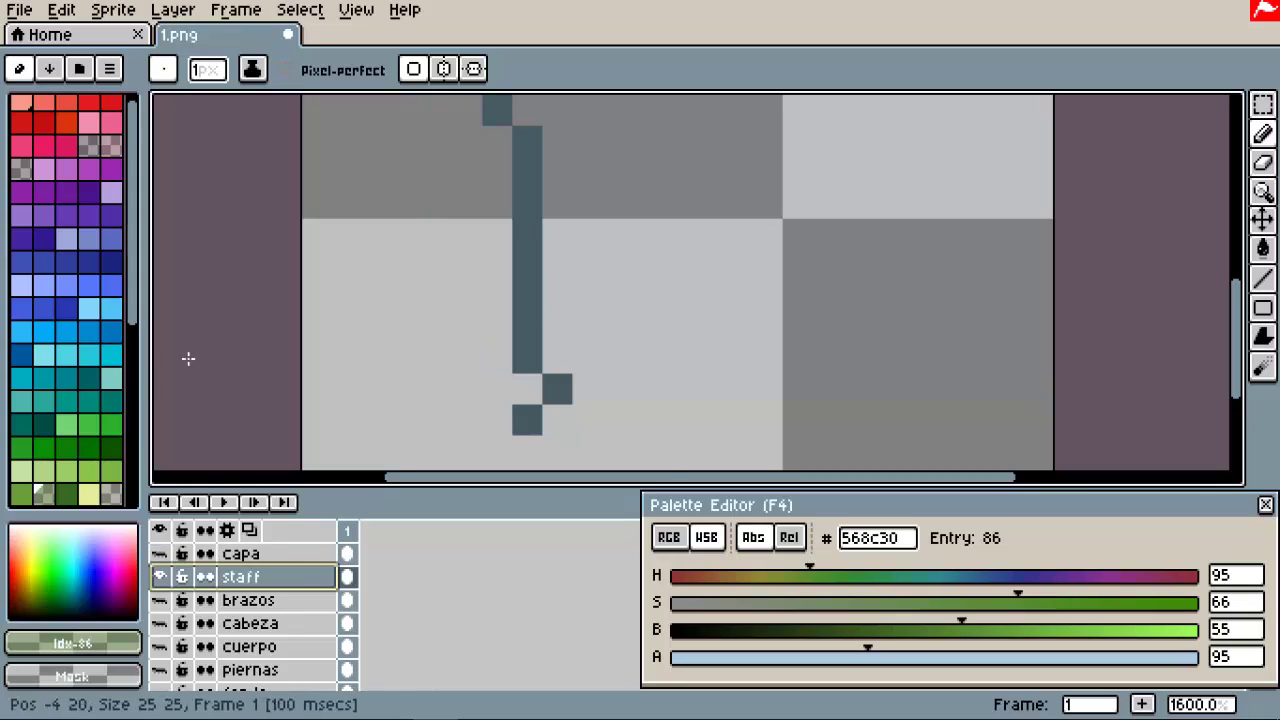
Step: Fill the staff's shaft segments with opaque dark brown #401406, leaving the ring in its original colour
scroll(51, 354, down, 5)
click(42, 354)
key(g)
click(528, 326)
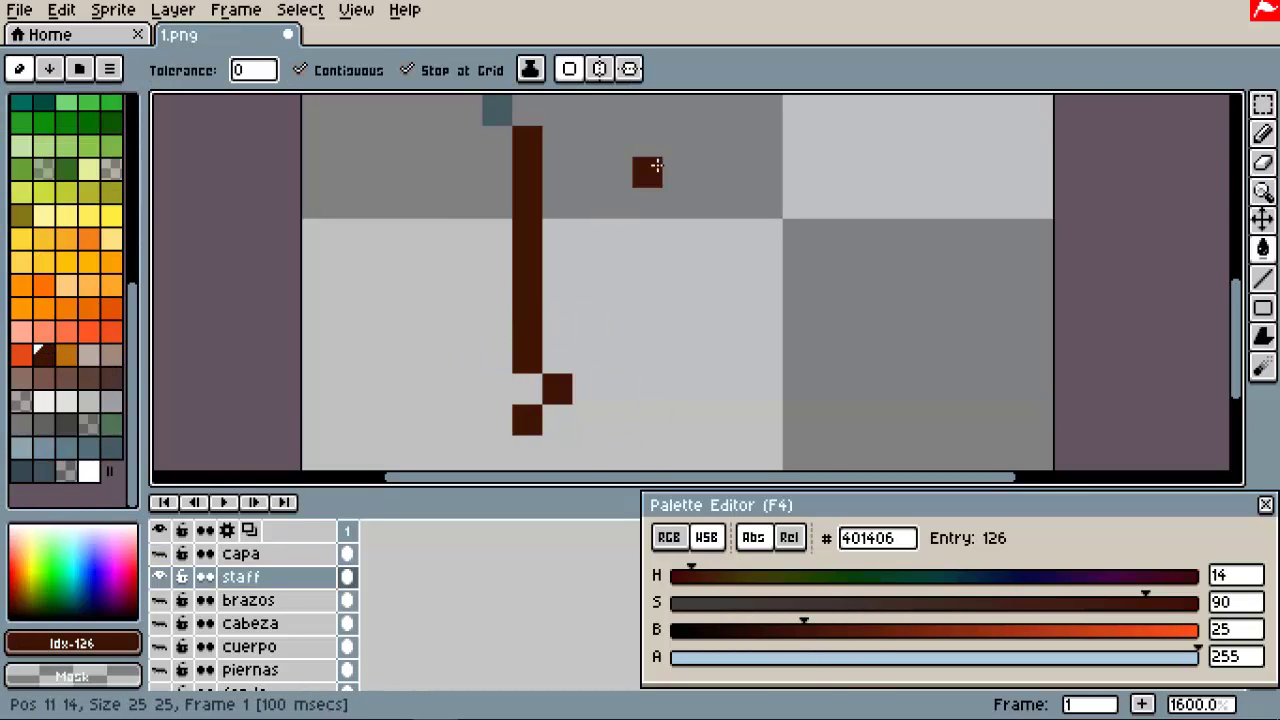
scroll(609, 243, down, 1)
Step: Lighten the staff's shaft in graded passes with translucent reddish brown #6b210b at alpha 53
key(b)
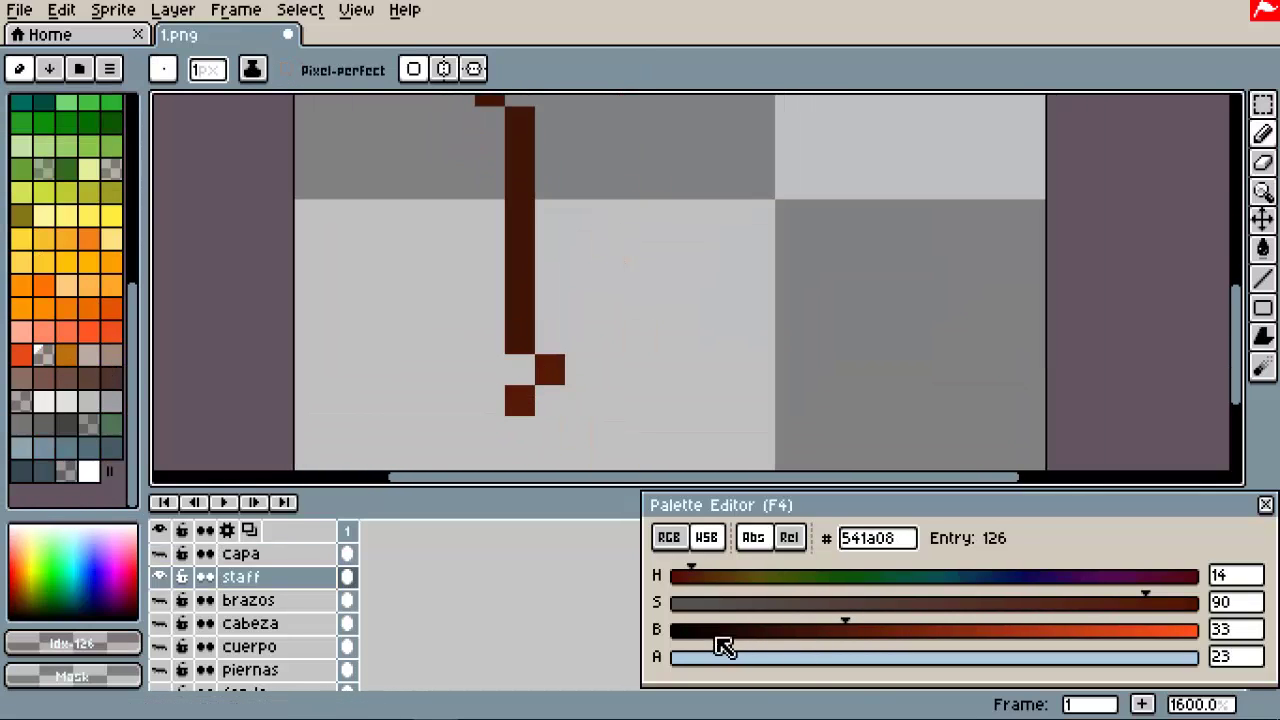
drag(866, 637, 892, 630)
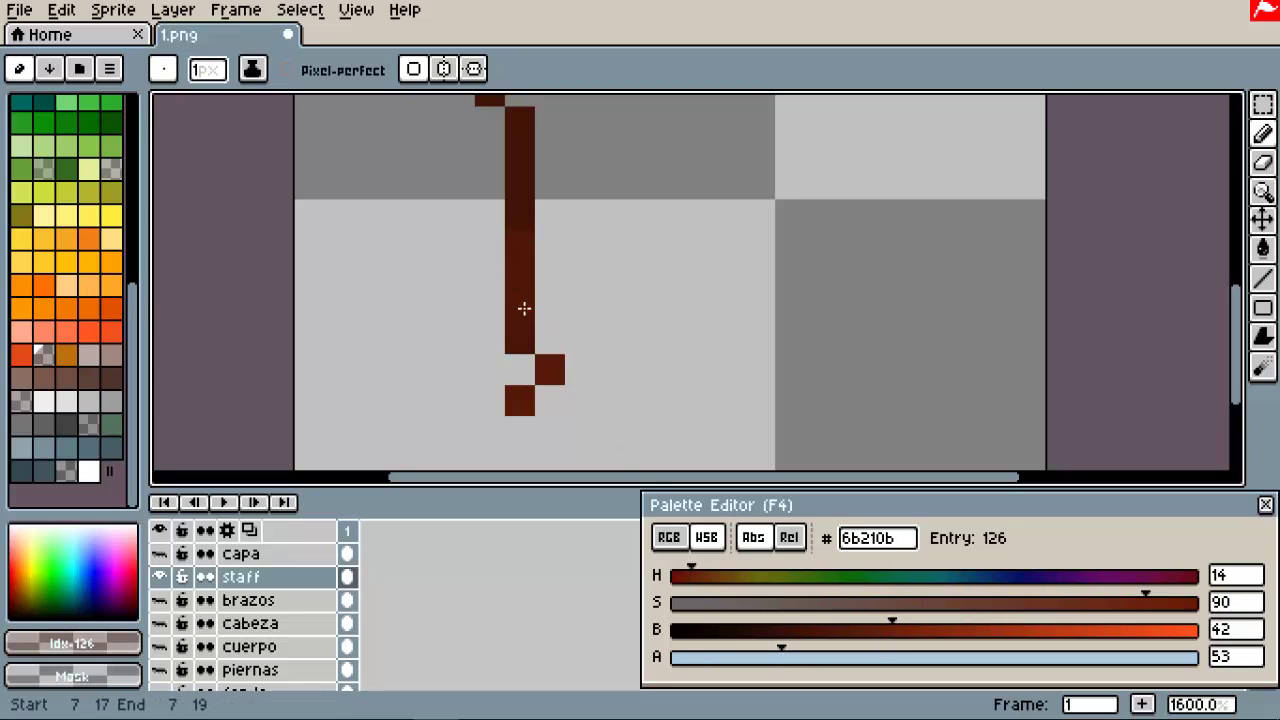
scroll(529, 198, up, 1)
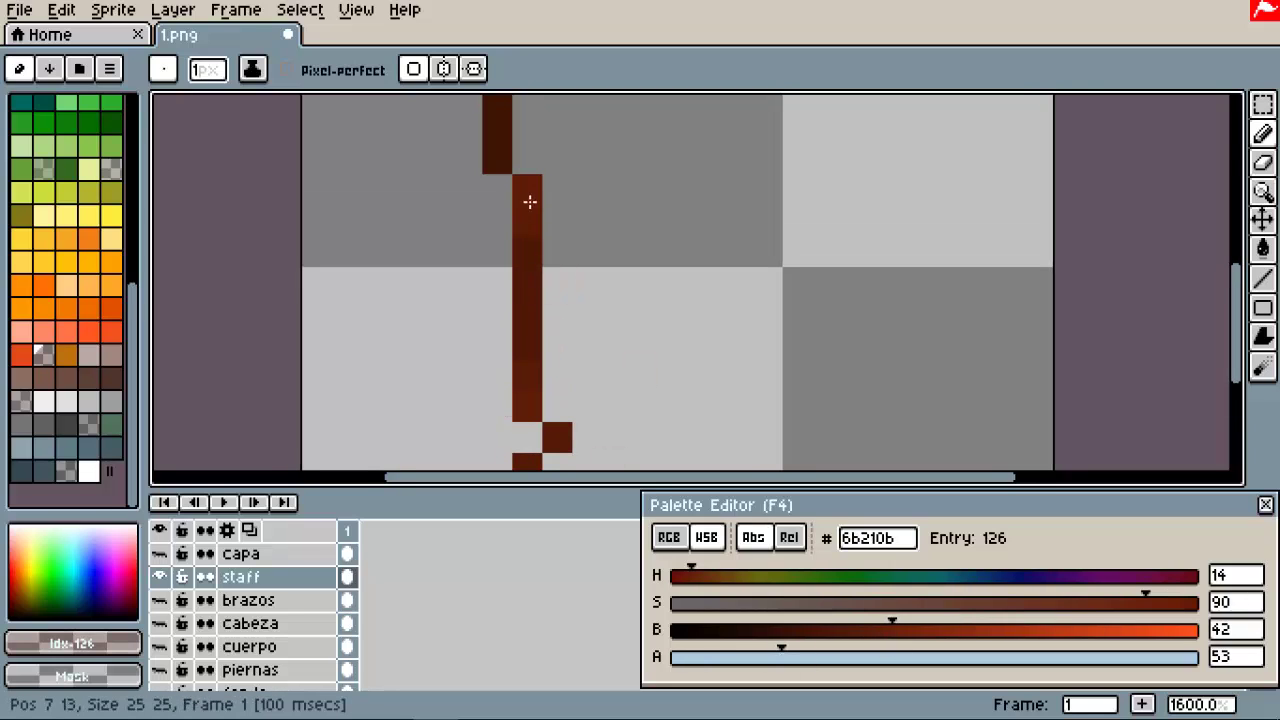
scroll(560, 250, left, 1)
scroll(590, 280, up, 1)
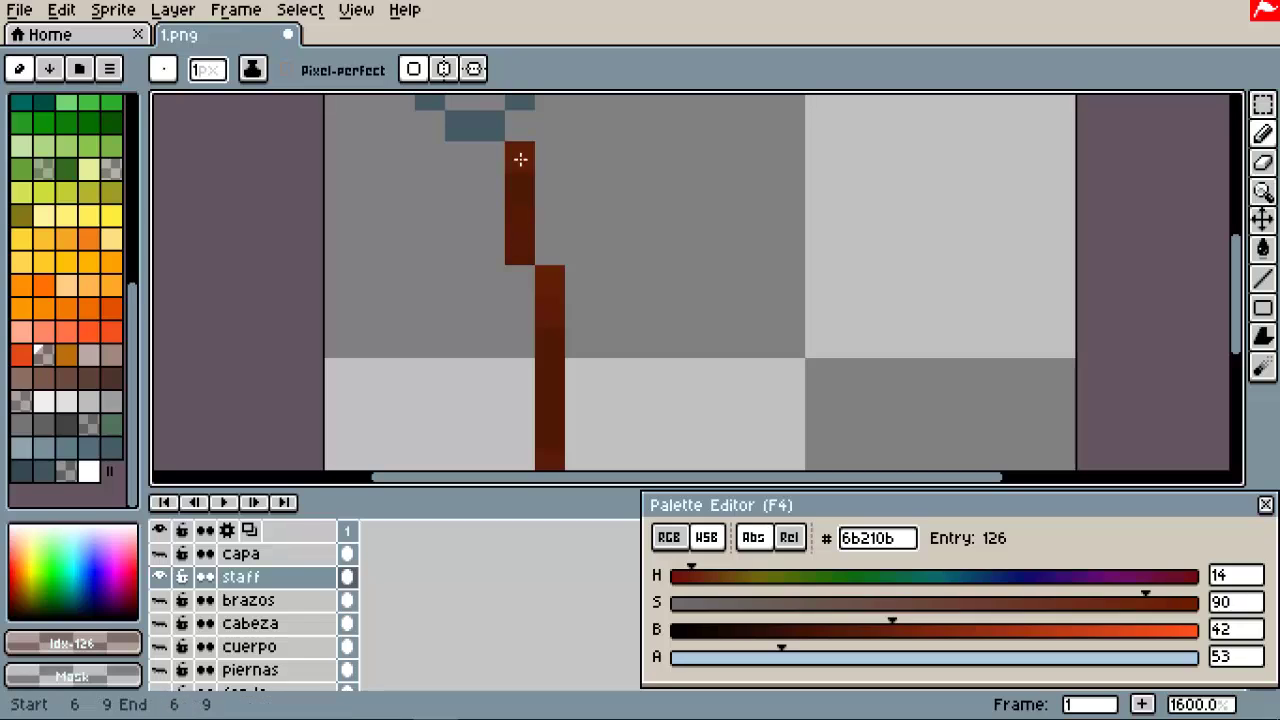
Step: Darken the foot and the lower ends of the shaft segments with translucent #140602 at alpha 53 and show all layers
scroll(720, 333, down, 2)
click(712, 622)
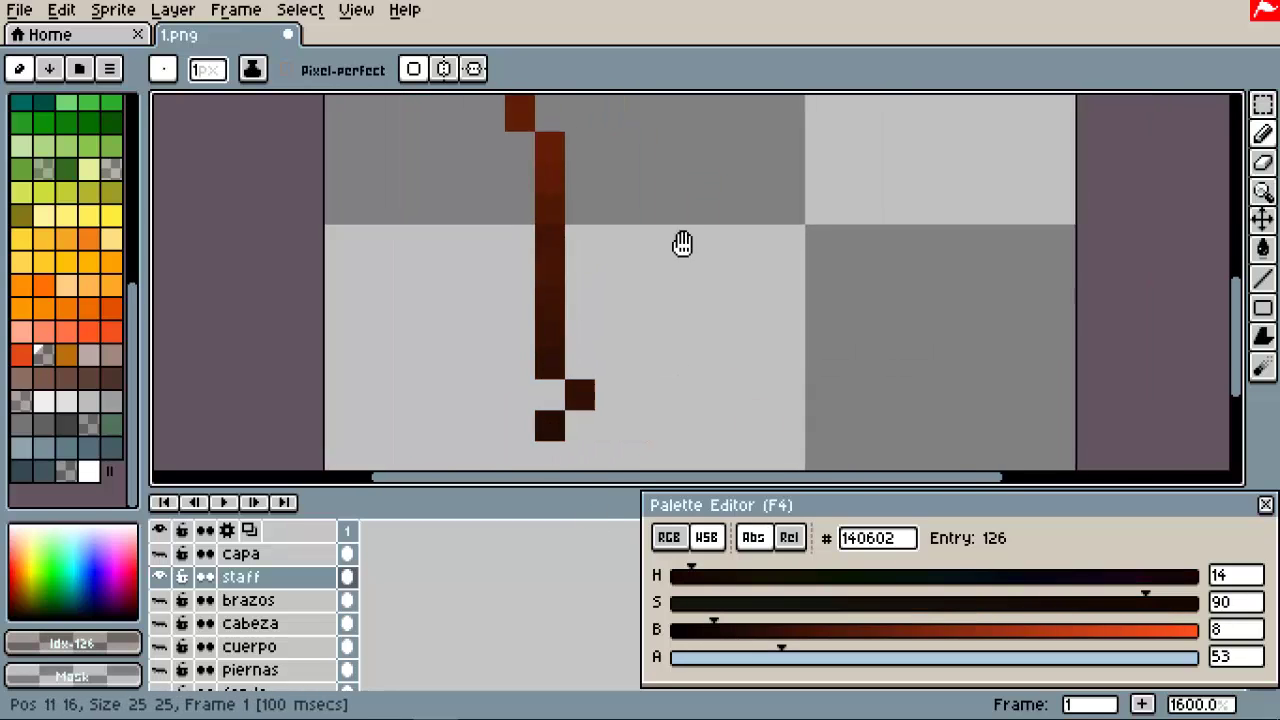
scroll(560, 298, up, 3)
scroll(560, 298, left, 2)
scroll(573, 221, down, 3)
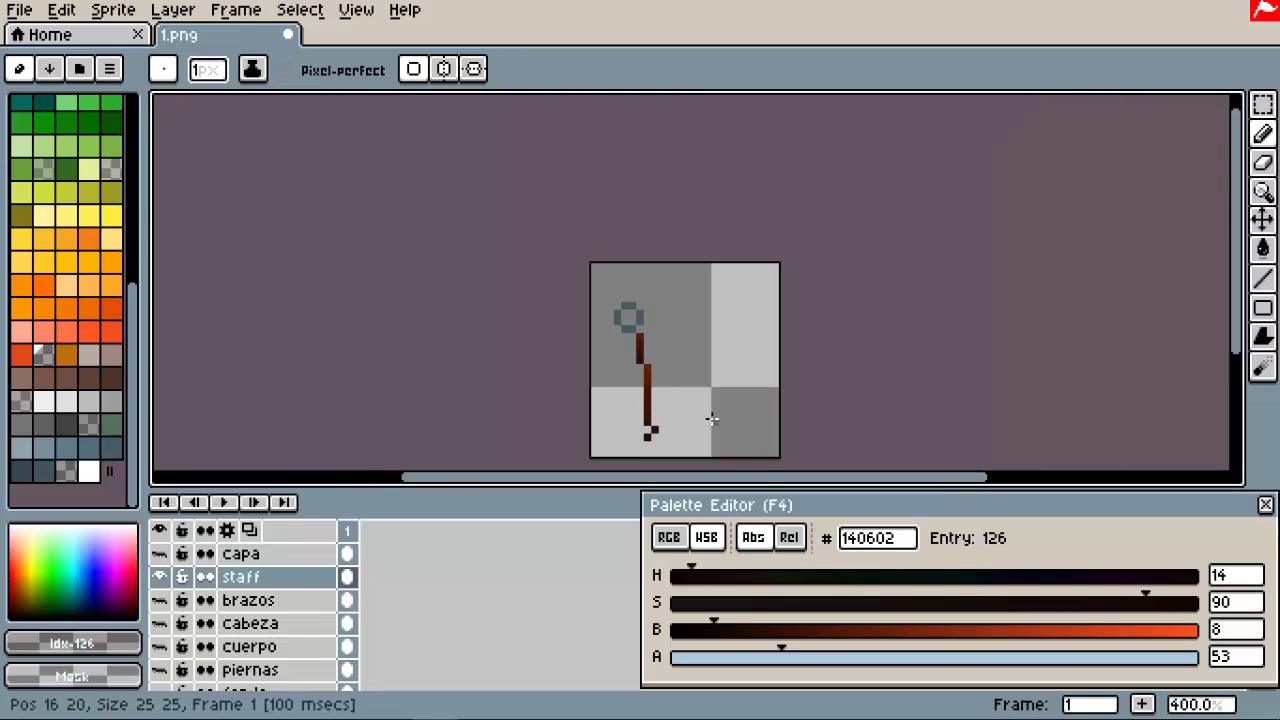
scroll(533, 347, up, 3)
scroll(524, 407, down, 2)
scroll(524, 407, left, 2)
click(162, 530)
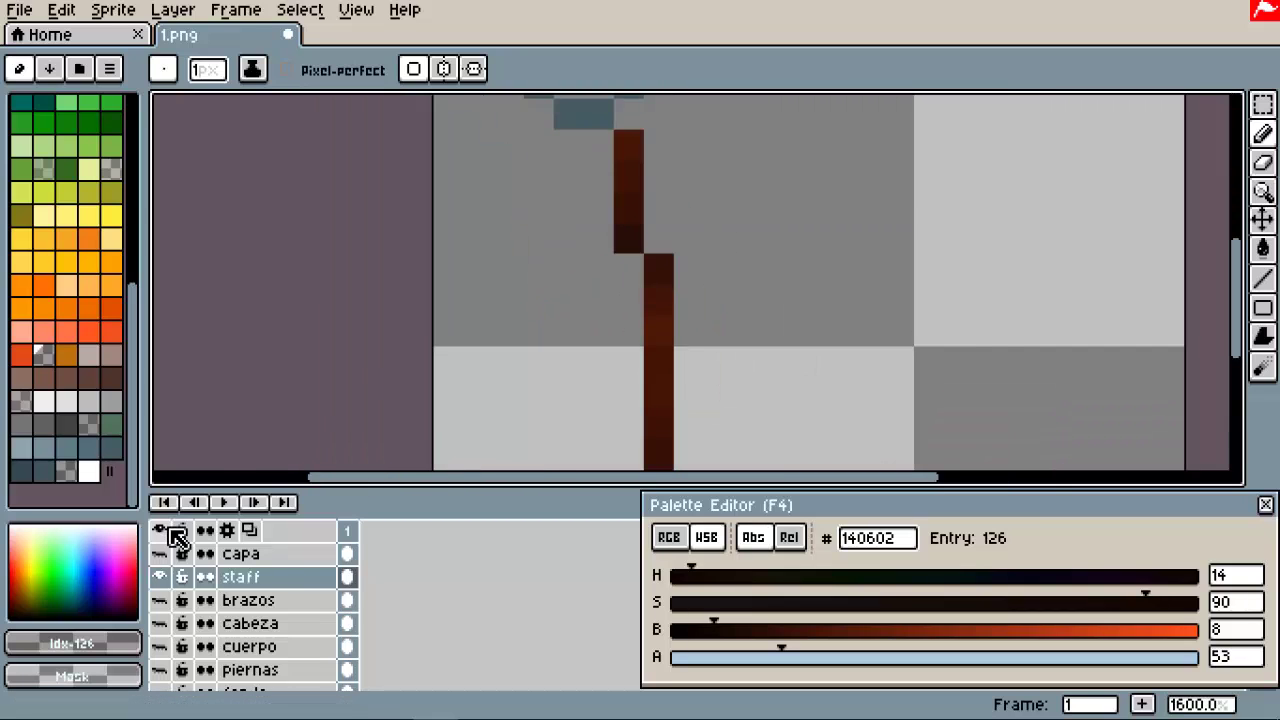
Step: Fill the inside of the staff's ring with a checker of pink #f06292 and a lighter pink
scroll(734, 289, right, 3)
scroll(642, 247, up, 3)
scroll(642, 247, up, 3)
scroll(642, 247, left, 1)
scroll(14, 357, up, 5)
click(112, 130)
click(512, 272)
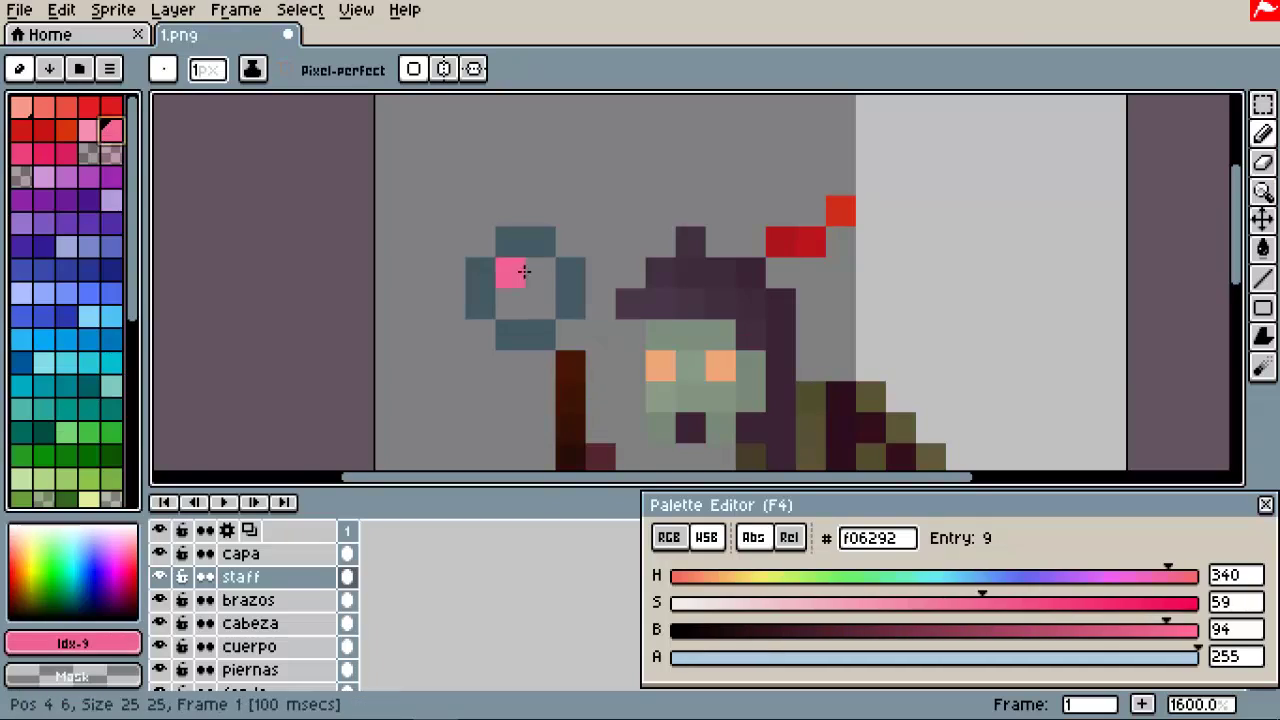
drag(512, 272, 540, 305)
click(540, 305)
click(512, 283)
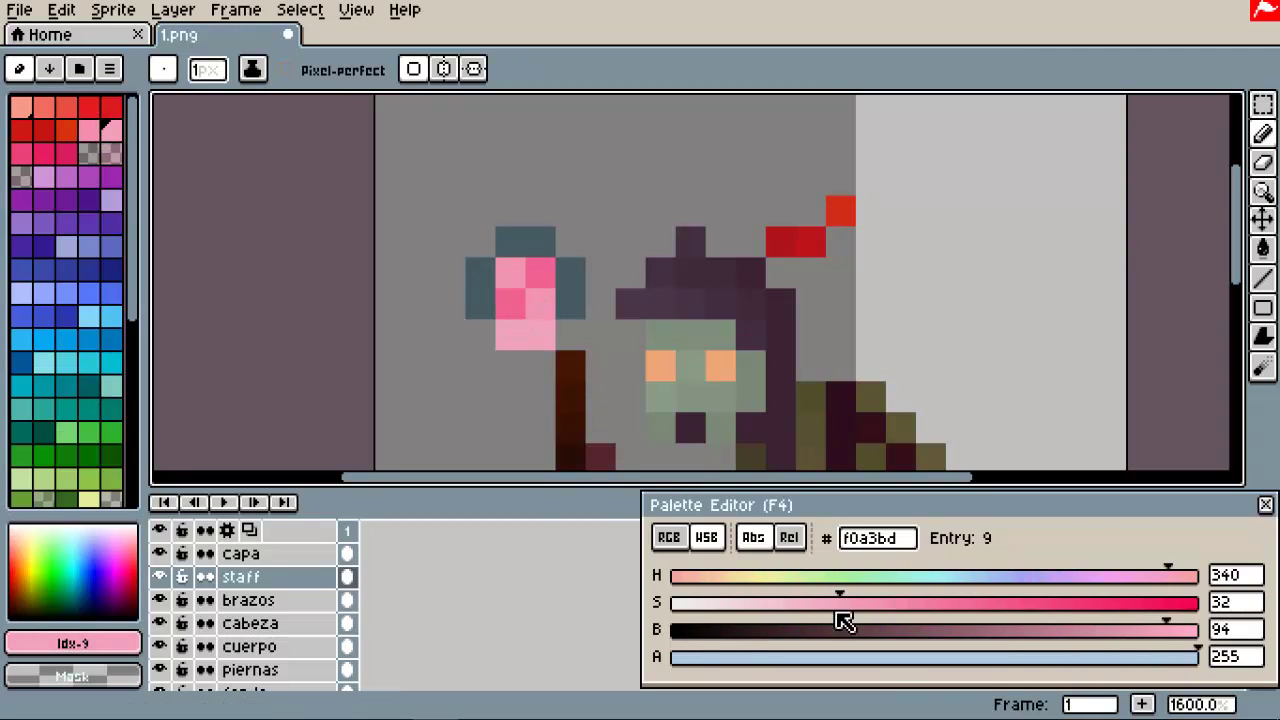
Step: Recolour the staff's whole outer ring with saturated pink #f0417b
click(487, 308)
mouse_move(840, 616)
mouse_down()
mouse_move(997, 603)
mouse_move(1063, 624)
mouse_up()
click(518, 338)
scroll(693, 366, down, 2)
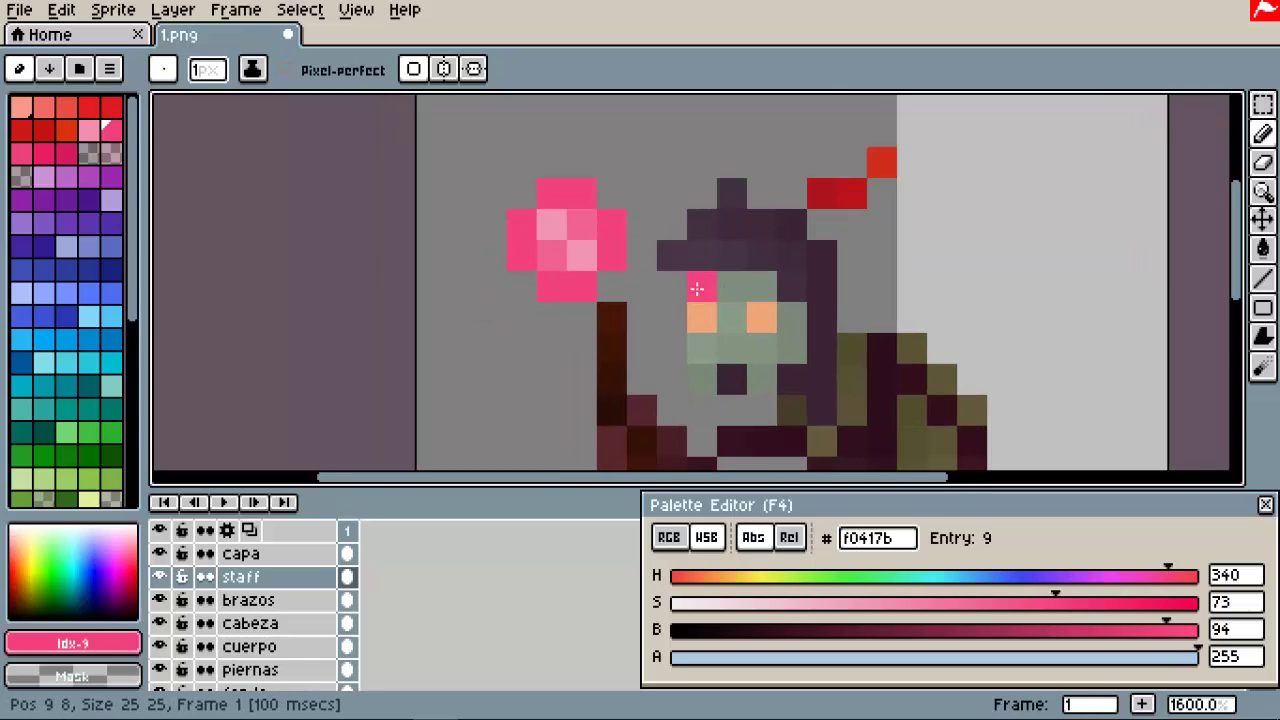
scroll(625, 292, up, 2)
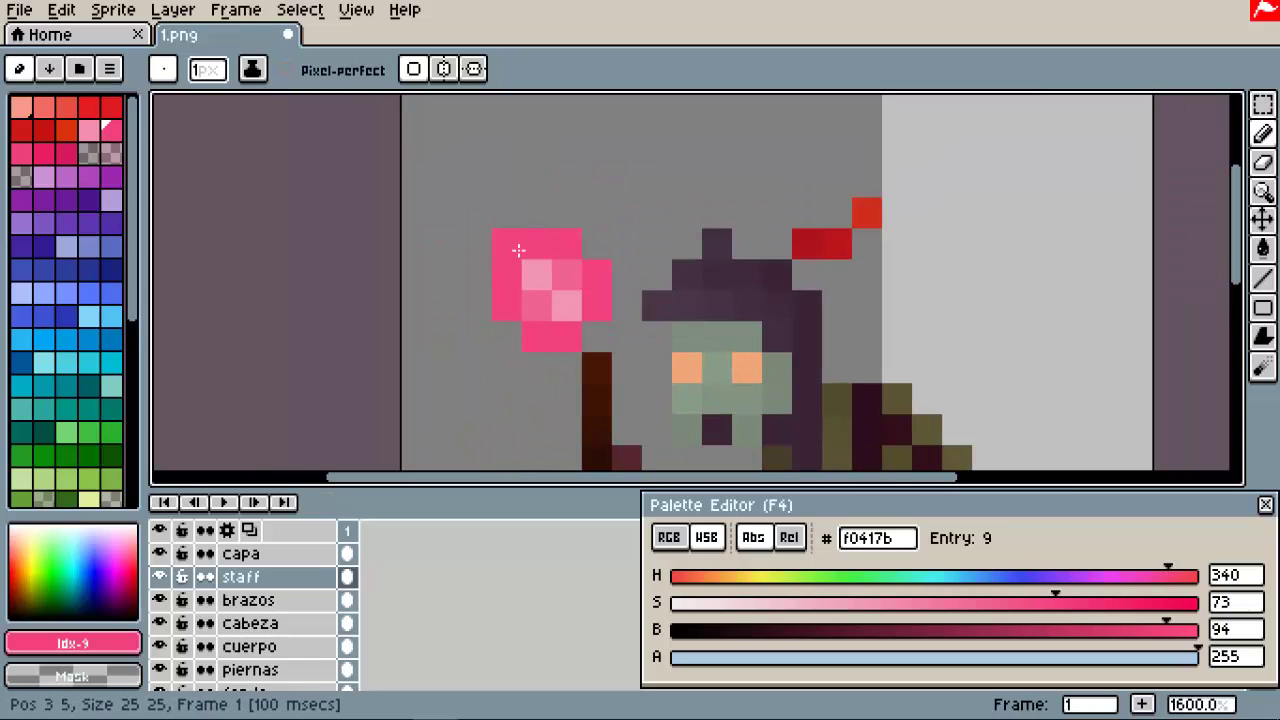
Step: Extend the top of the staff's shaft one pixel upward in its own brown #461606 to meet the orb
alt+click(600, 395)
drag(596, 367, 596, 337)
scroll(651, 337, down, 2)
scroll(580, 334, up, 2)
Step: Shift the staff's orb one pixel right with a lasso selection and add a brown #461606 pixel beside the shaft's top
click(1262, 104)
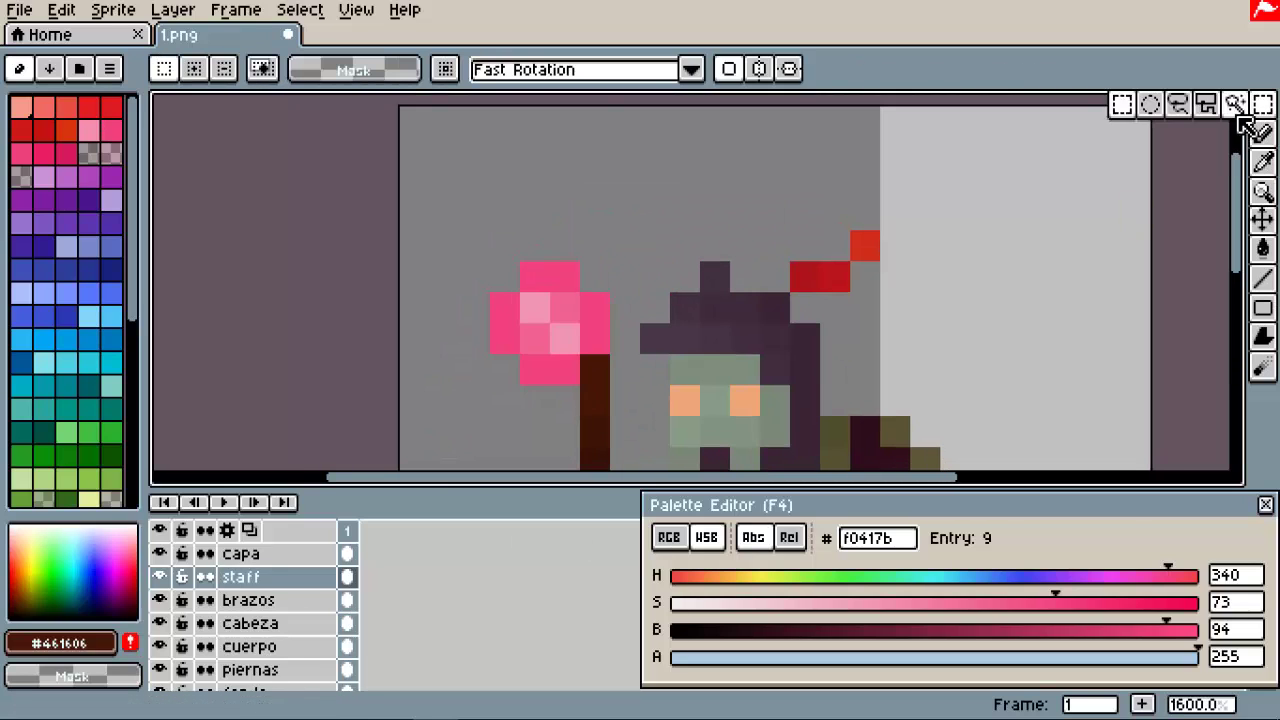
click(1178, 104)
drag(548, 352, 623, 306)
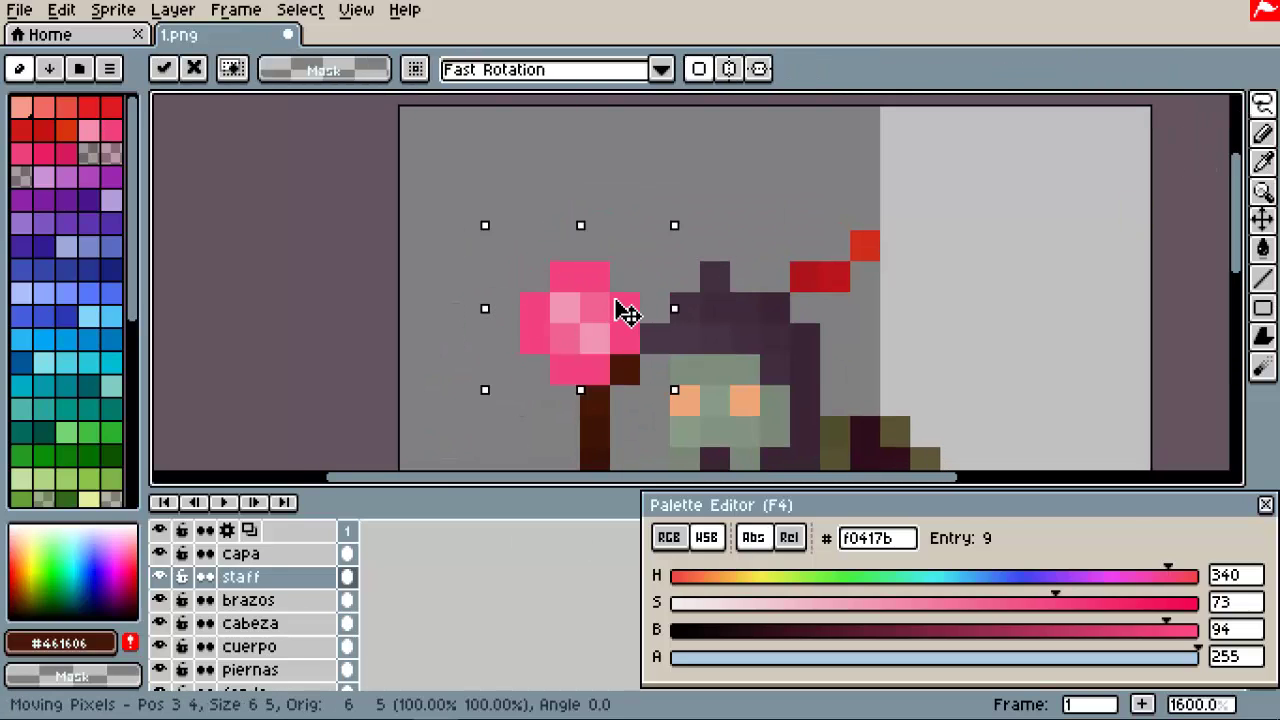
key(b)
key(ctrl+d)
click(566, 400)
scroll(723, 423, down, 4)
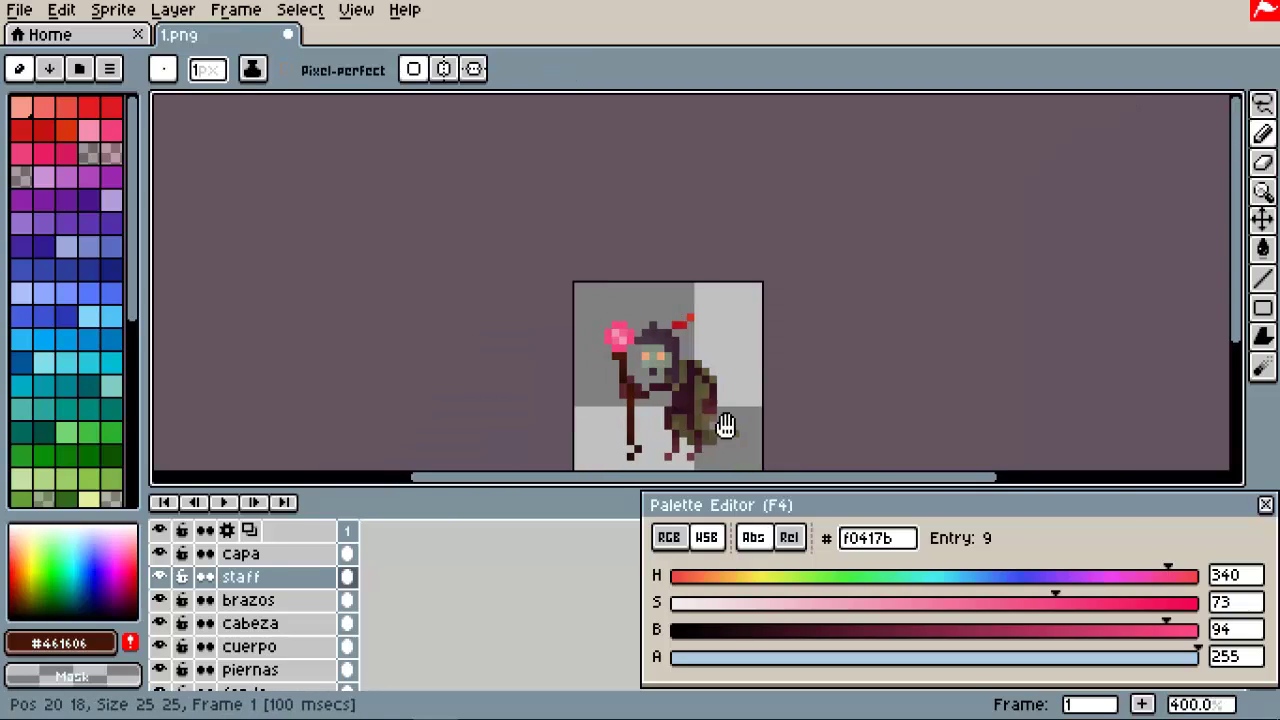
scroll(591, 423, up, 4)
Step: Add a new layer directly above the fondo layer and name it SL
click(527, 360)
key(shift+n)
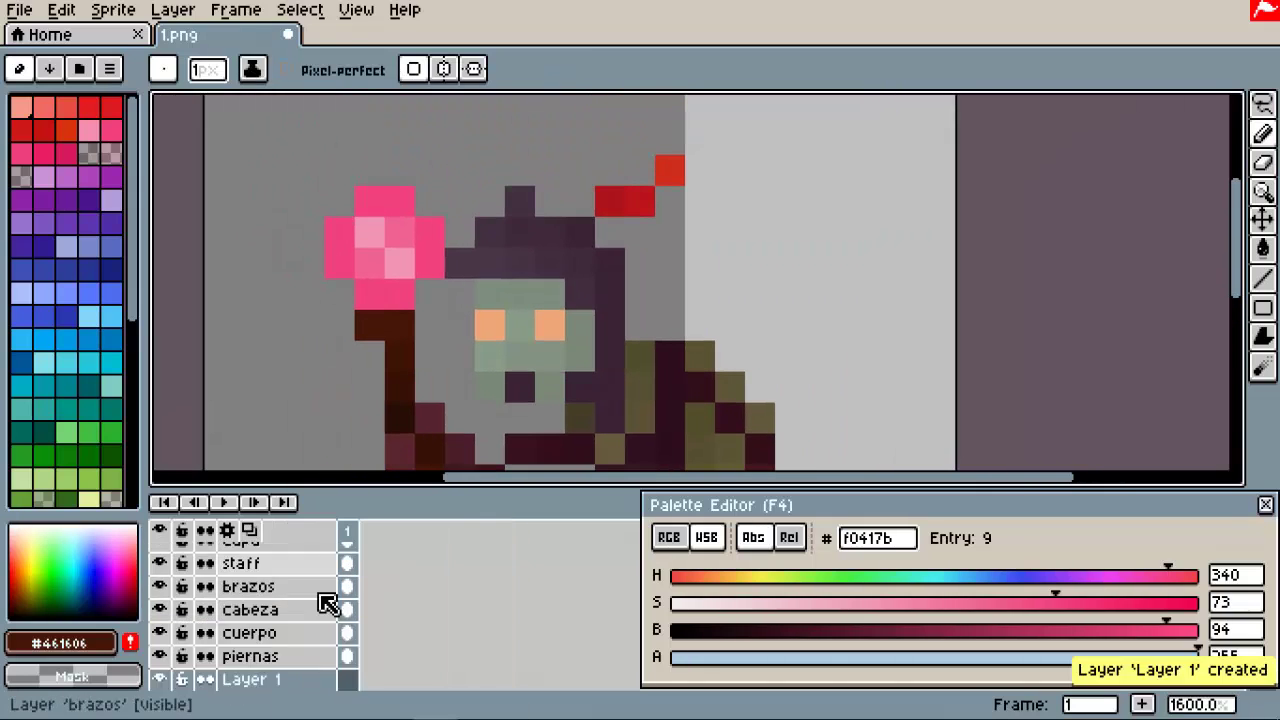
double_click(295, 612)
text(SL)
key(Return)
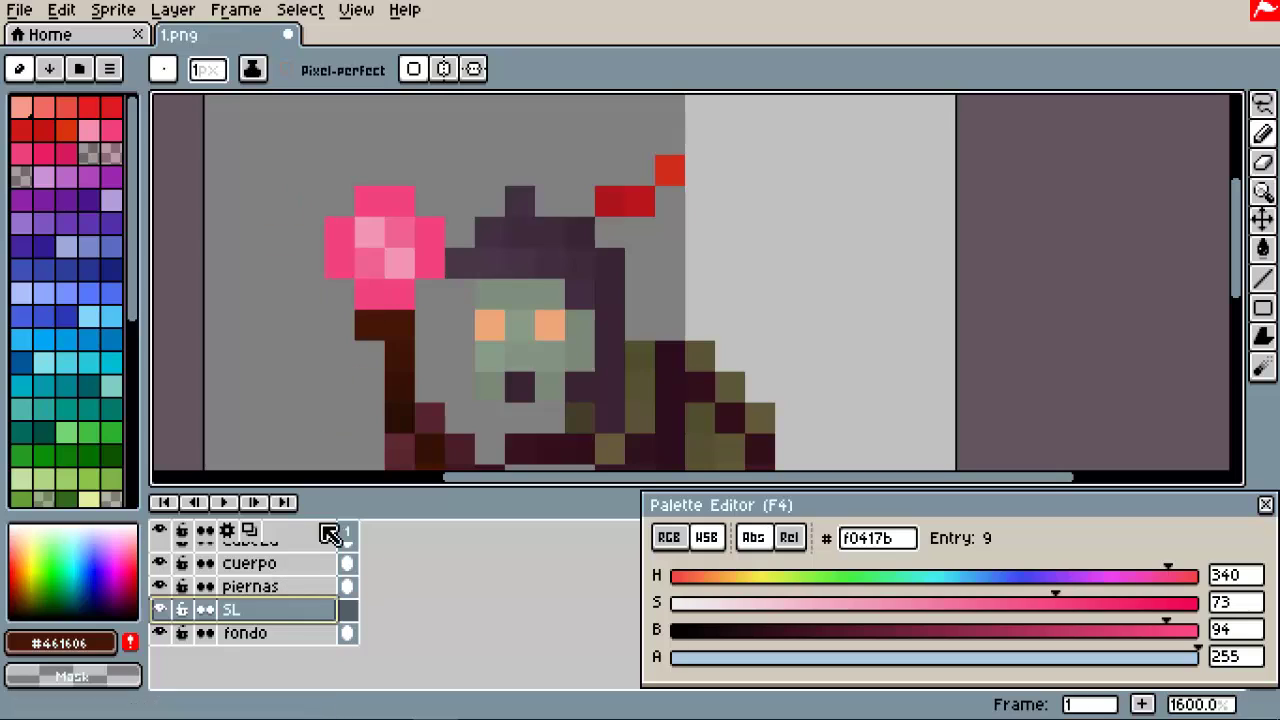
Step: Paint a soft glow around the orb with translucent pink #f590b2 at alpha 26, using a 6 px brush and a 1 px brush
click(208, 69)
text(9)
click(278, 176)
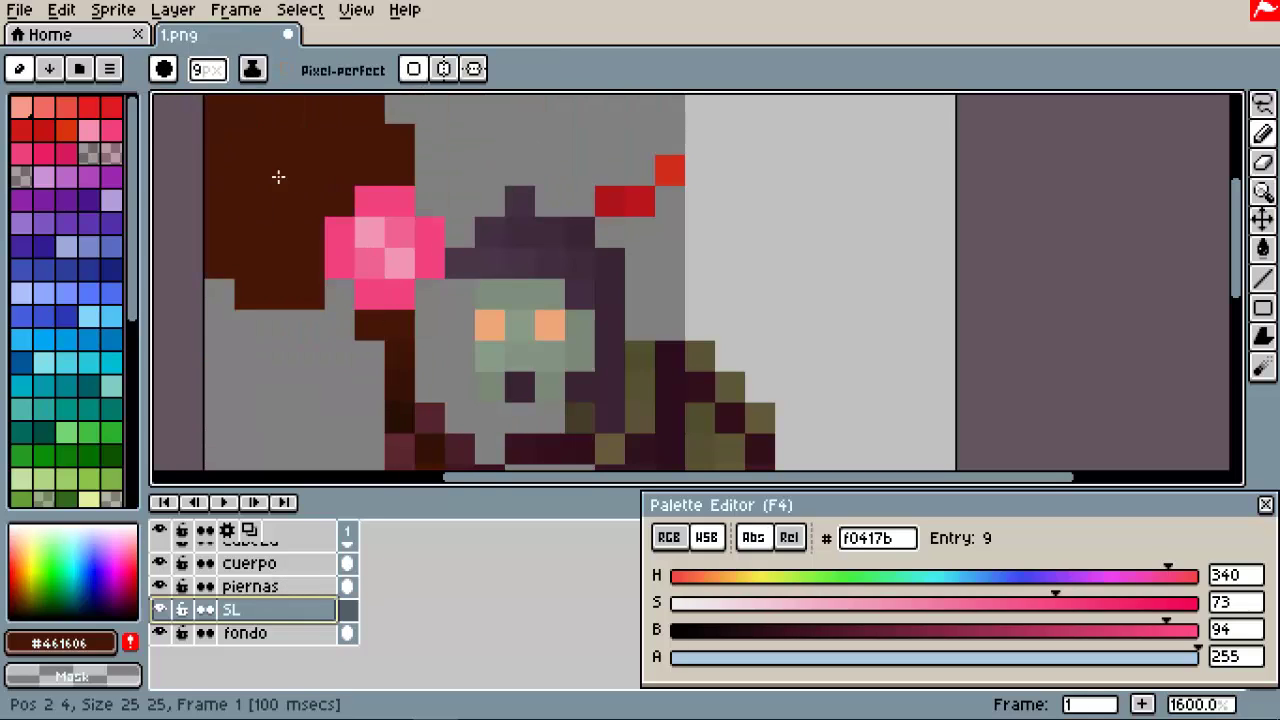
click(208, 69)
click(220, 114)
click(1023, 630)
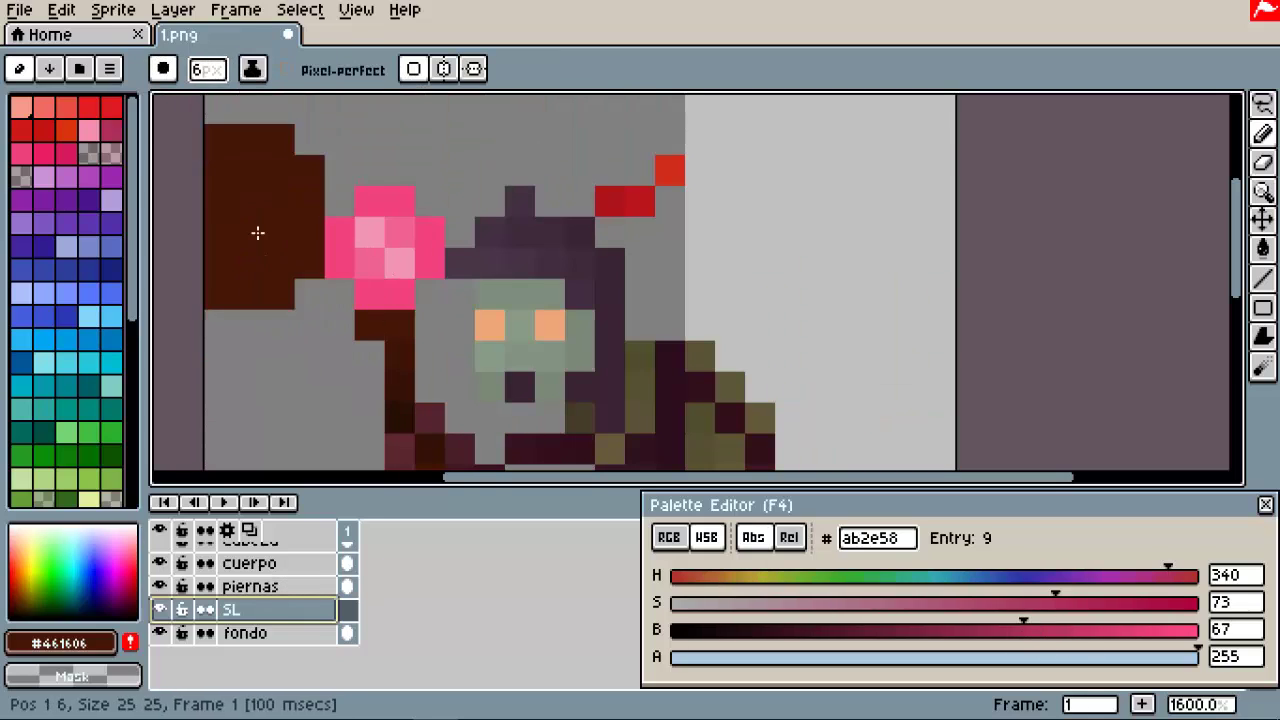
key(ctrl+z)
alt+click(400, 243)
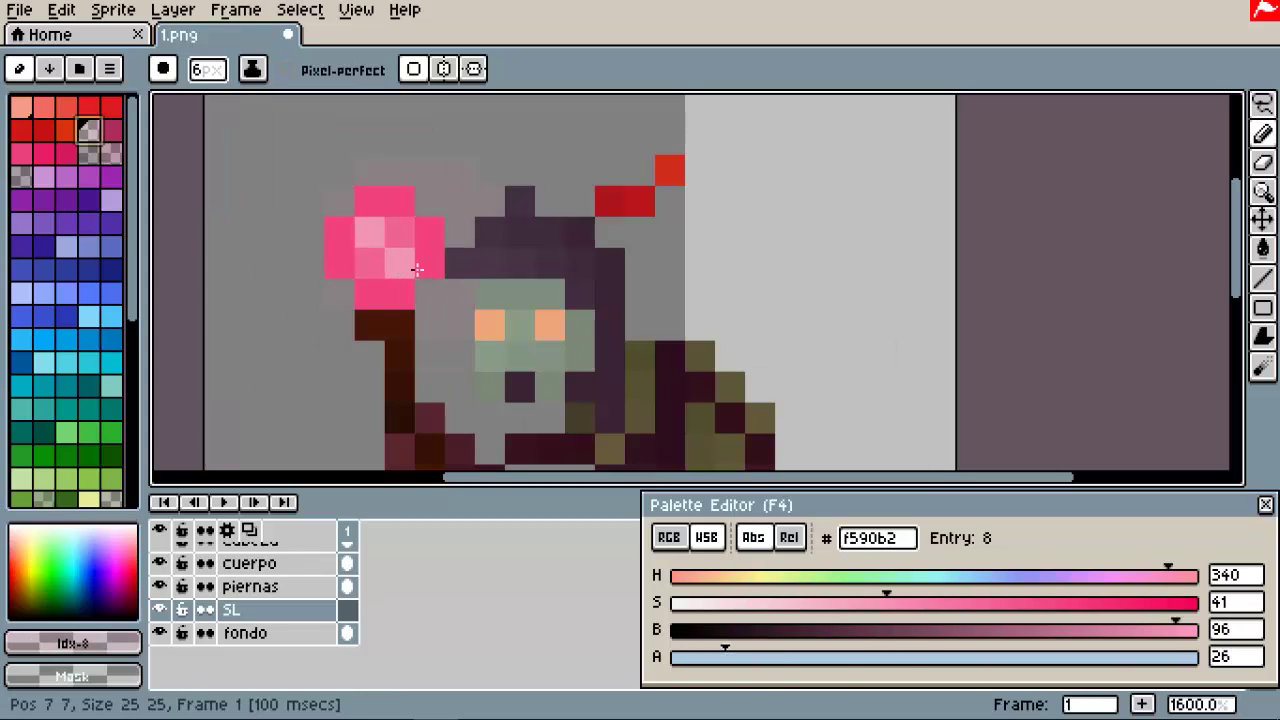
click(208, 69)
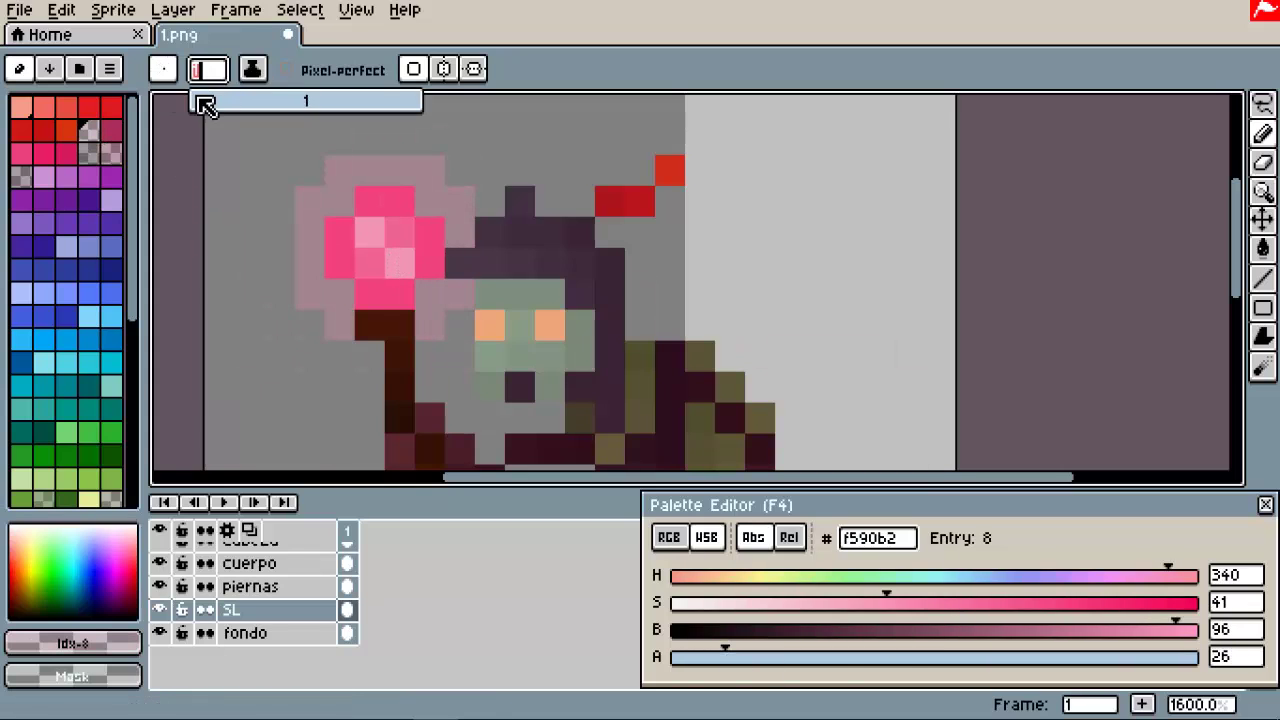
click(190, 97)
click(200, 72)
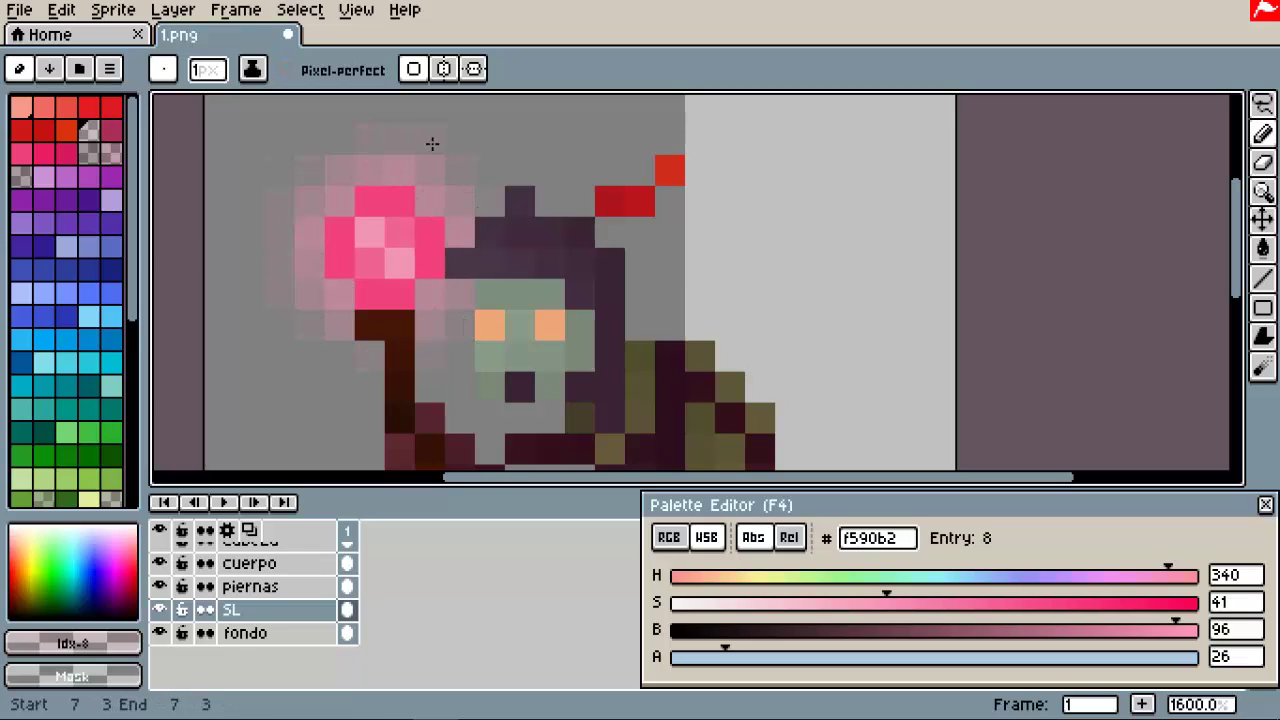
Step: Fill the background on the fondo layer with dark grey #424242
scroll(377, 384, down, 4)
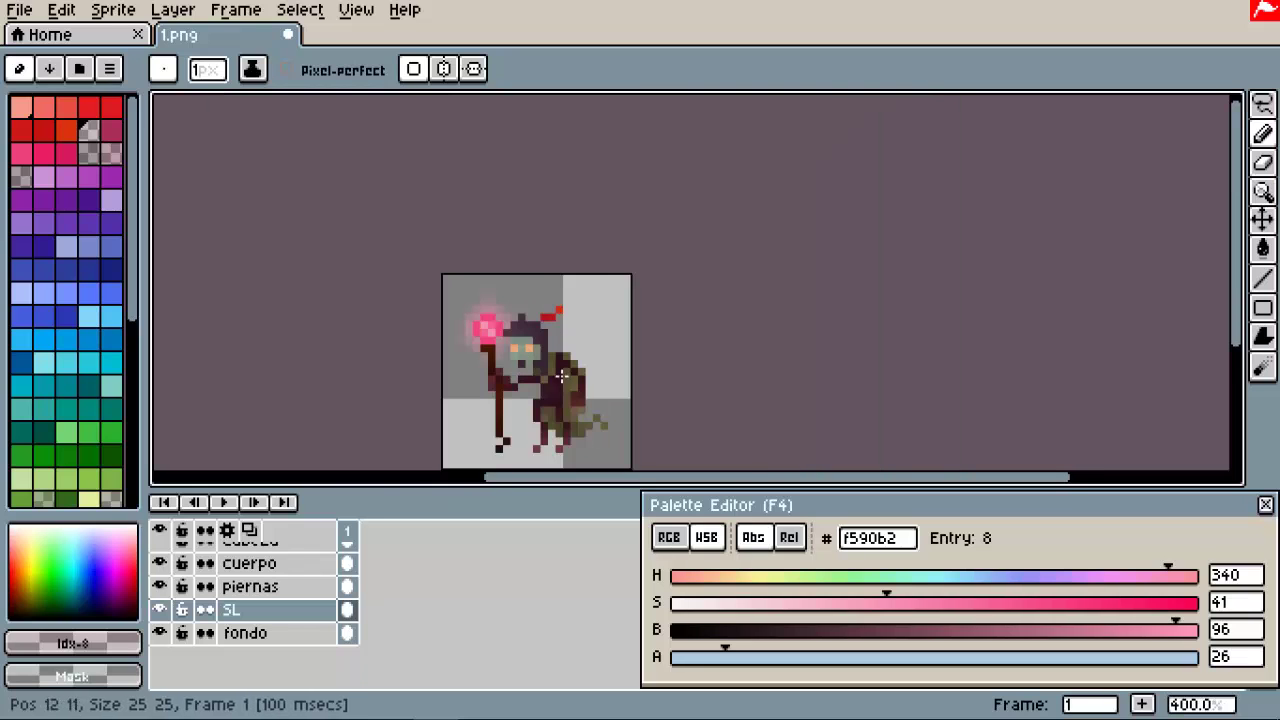
key(Down)
key(g)
click(590, 400)
scroll(590, 400, up, 4)
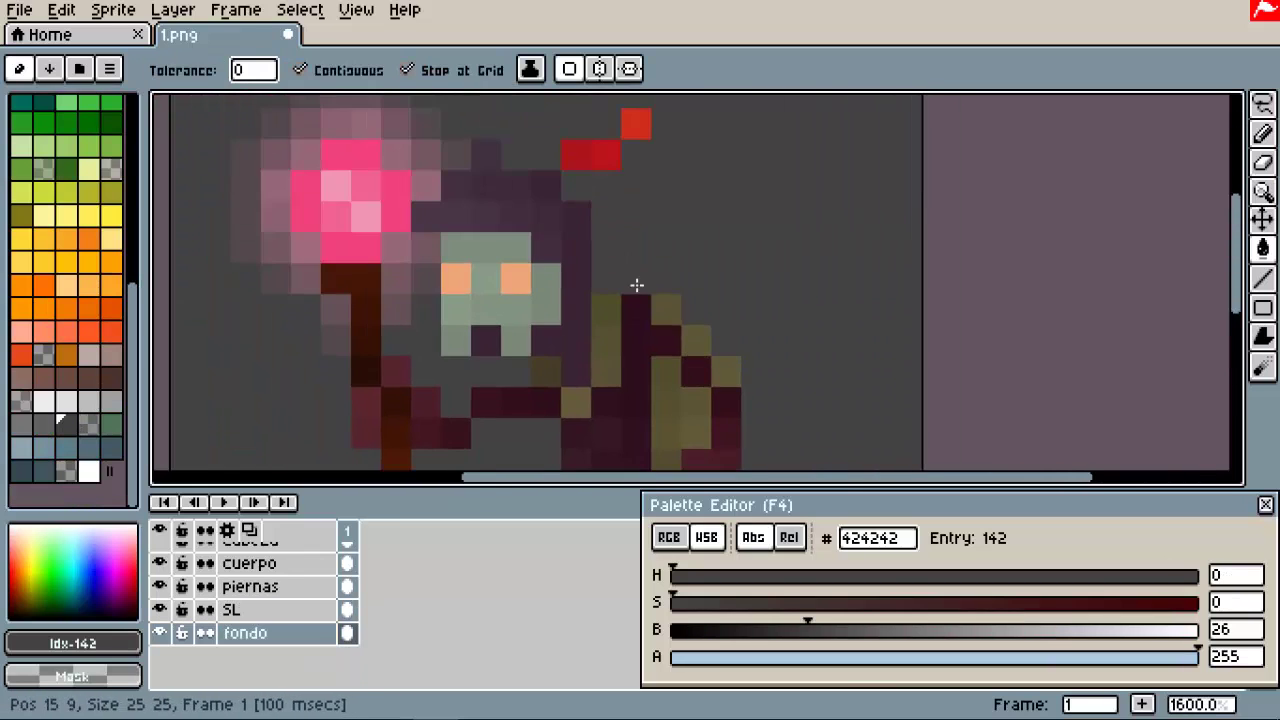
scroll(634, 286, down, 4)
scroll(731, 317, up, 4)
Step: Paint a ground shadow beneath the staff and feet with translucent #171717 at alpha 50
key(b)
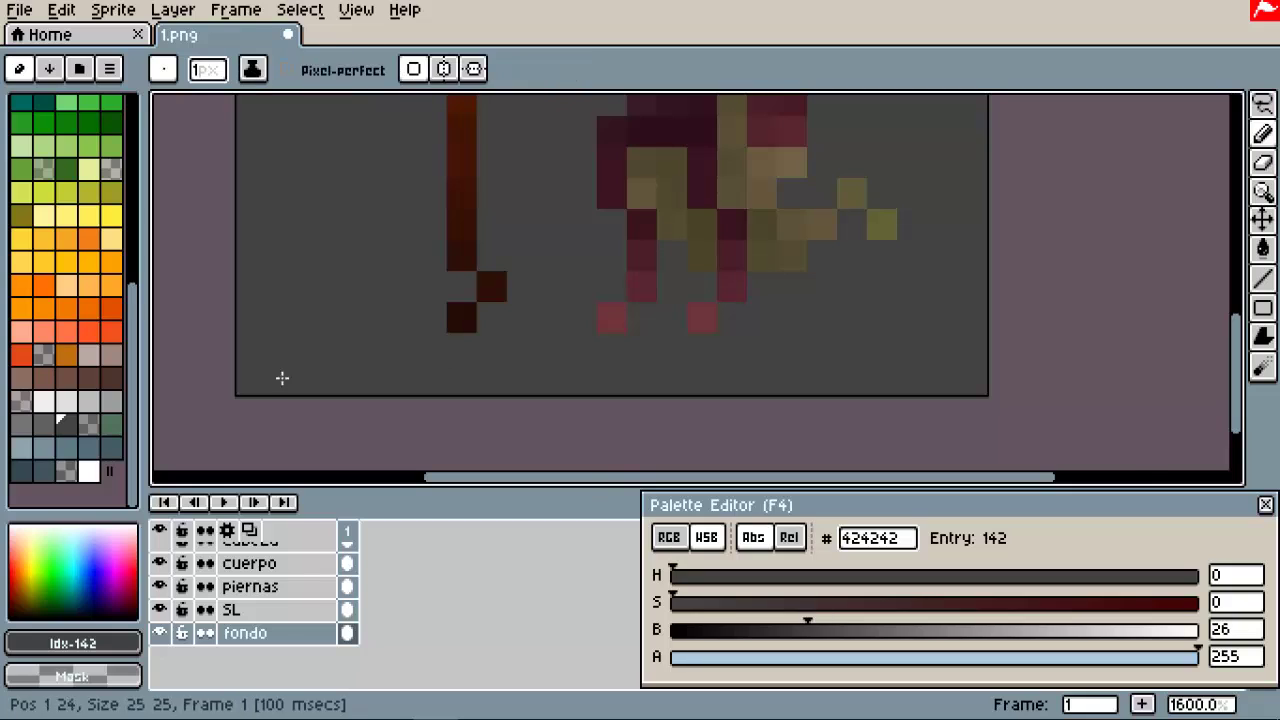
click(618, 342)
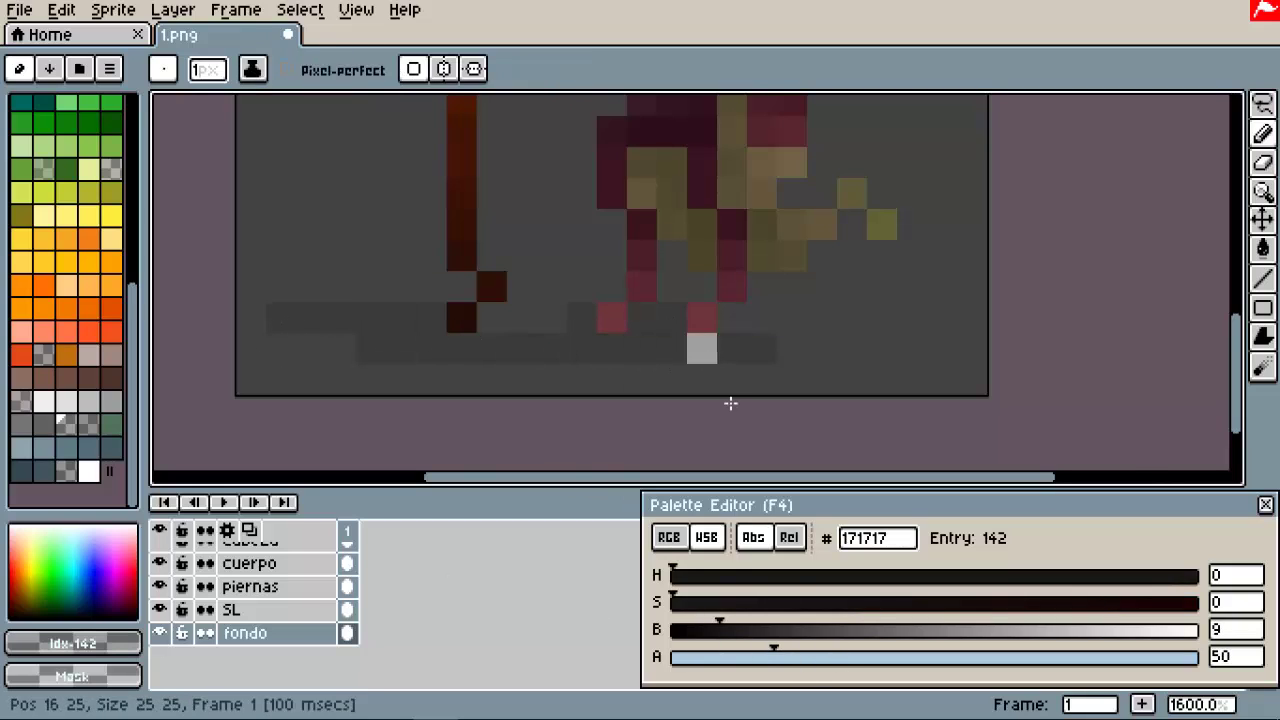
drag(702, 349, 731, 350)
scroll(695, 311, down, 4)
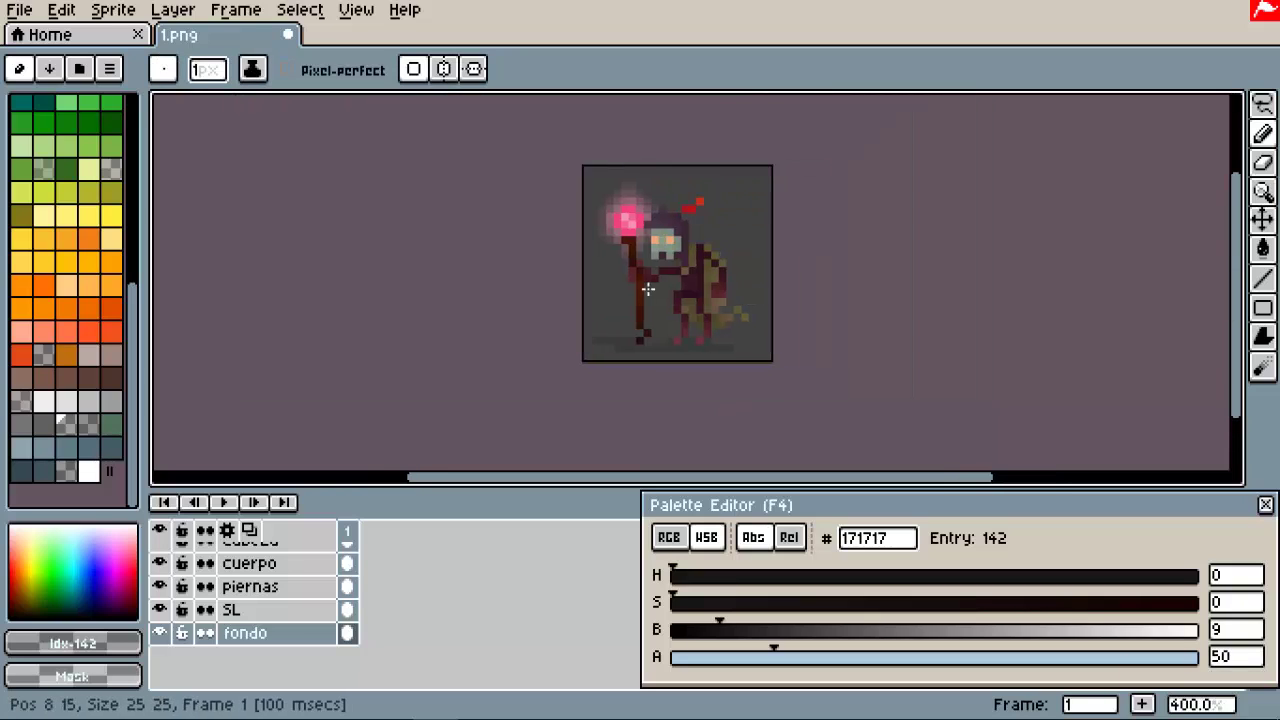
scroll(541, 365, up, 4)
scroll(561, 389, right, 2)
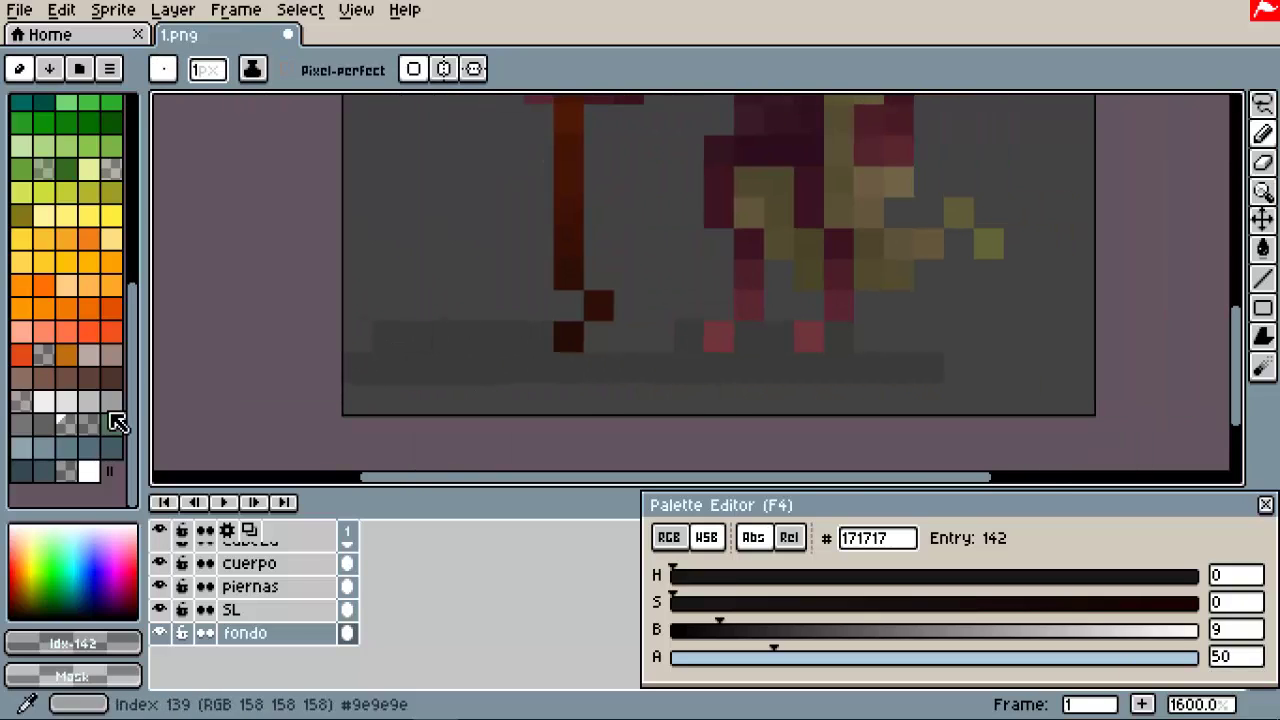
Step: Trim the shadow to a single pixel row below the feet by painting over the excess with background grey #424242
alt+click(391, 317)
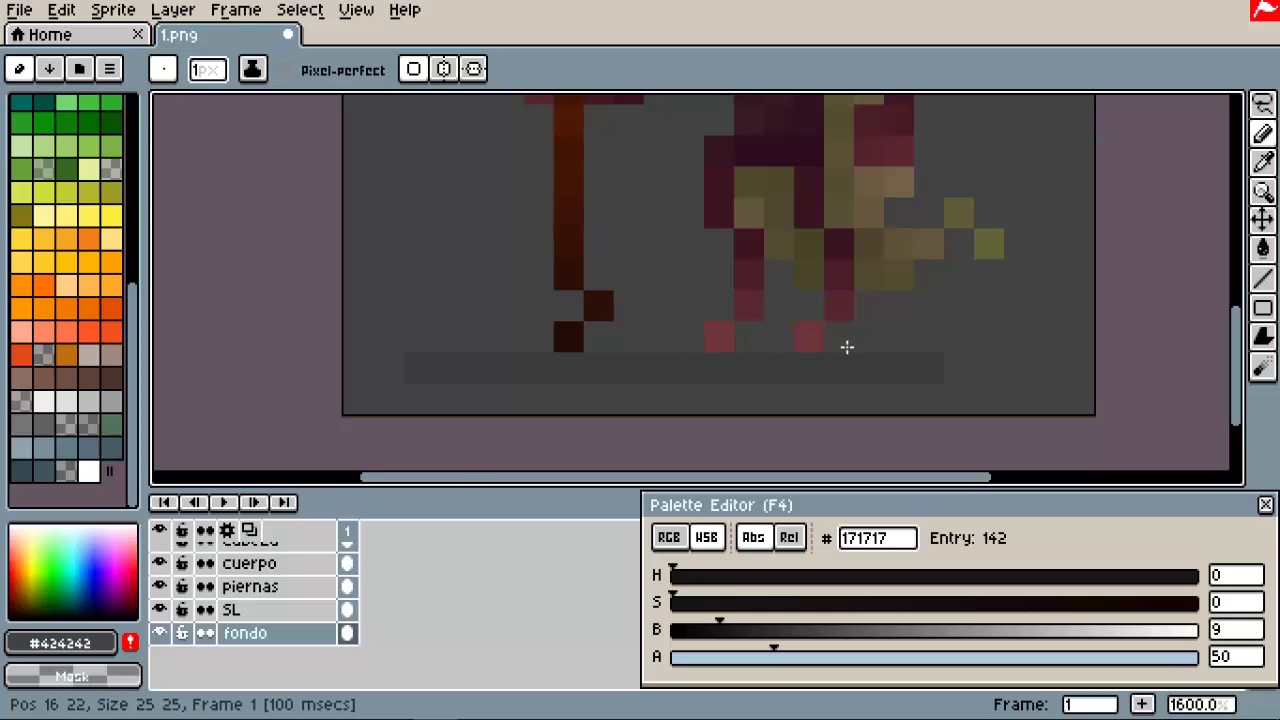
scroll(847, 347, right, 4)
scroll(771, 363, left, 2)
scroll(766, 349, up, 1)
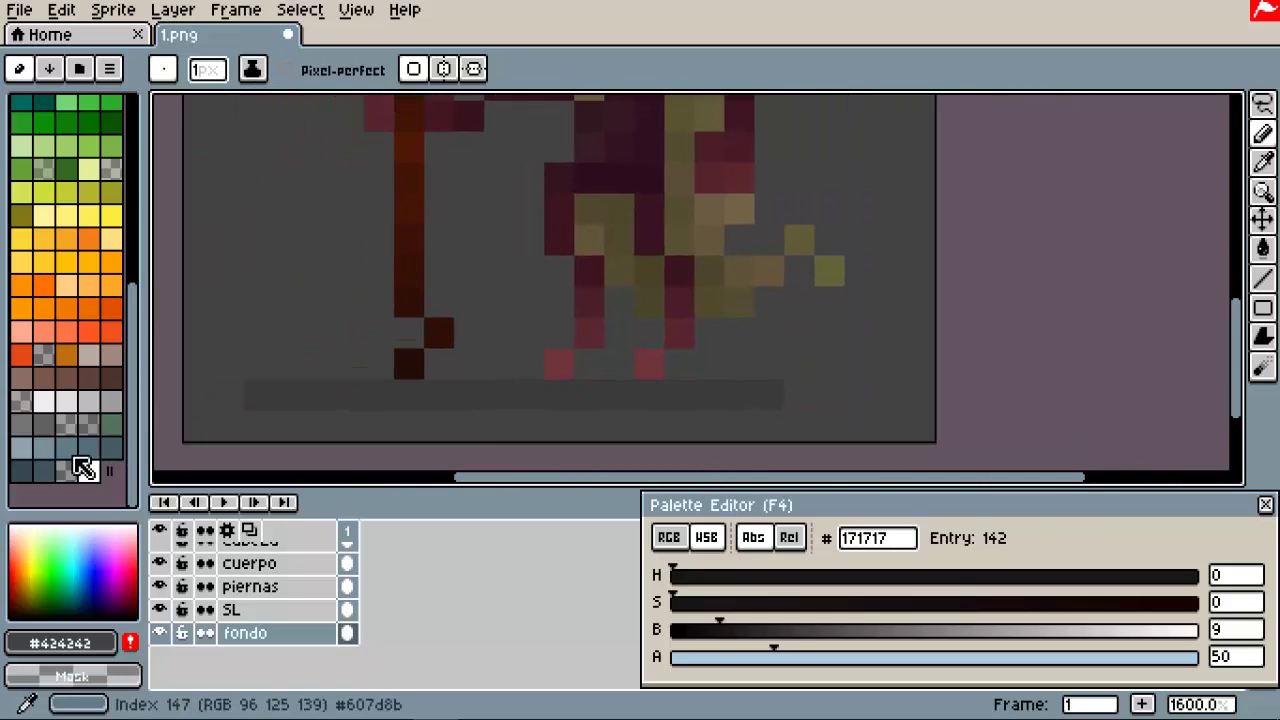
Step: Lighten the translucent shadow grey in the palette to #545454
click(76, 463)
scroll(660, 423, down, 2)
scroll(826, 374, up, 2)
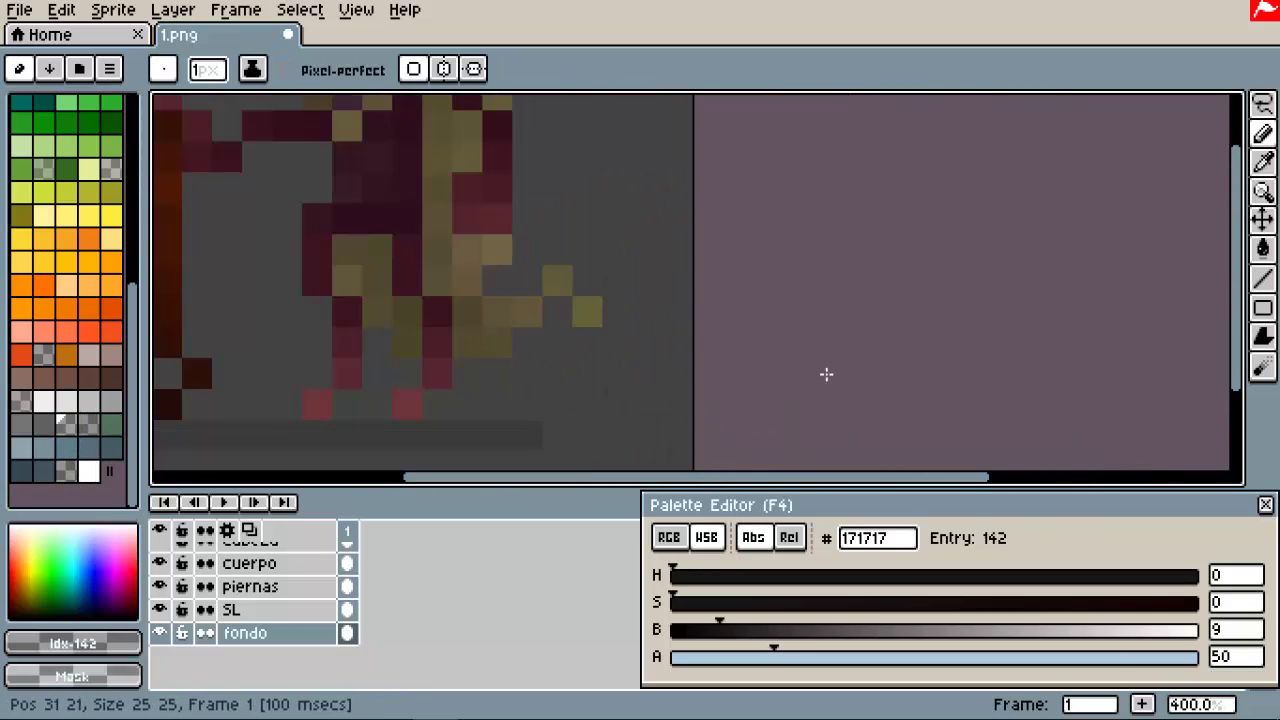
drag(794, 626, 846, 629)
scroll(346, 449, down, 2)
scroll(722, 434, up, 2)
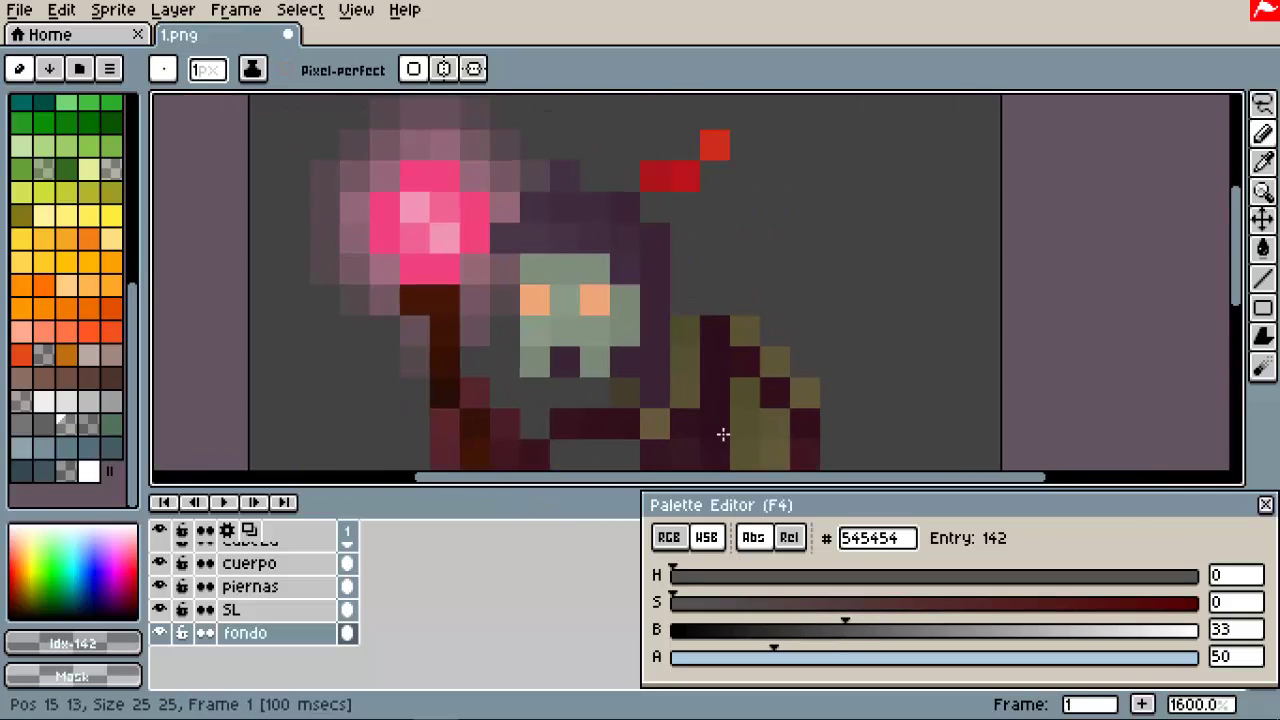
scroll(722, 434, down, 2)
scroll(506, 349, up, 2)
scroll(650, 380, down, 2)
scroll(724, 333, up, 2)
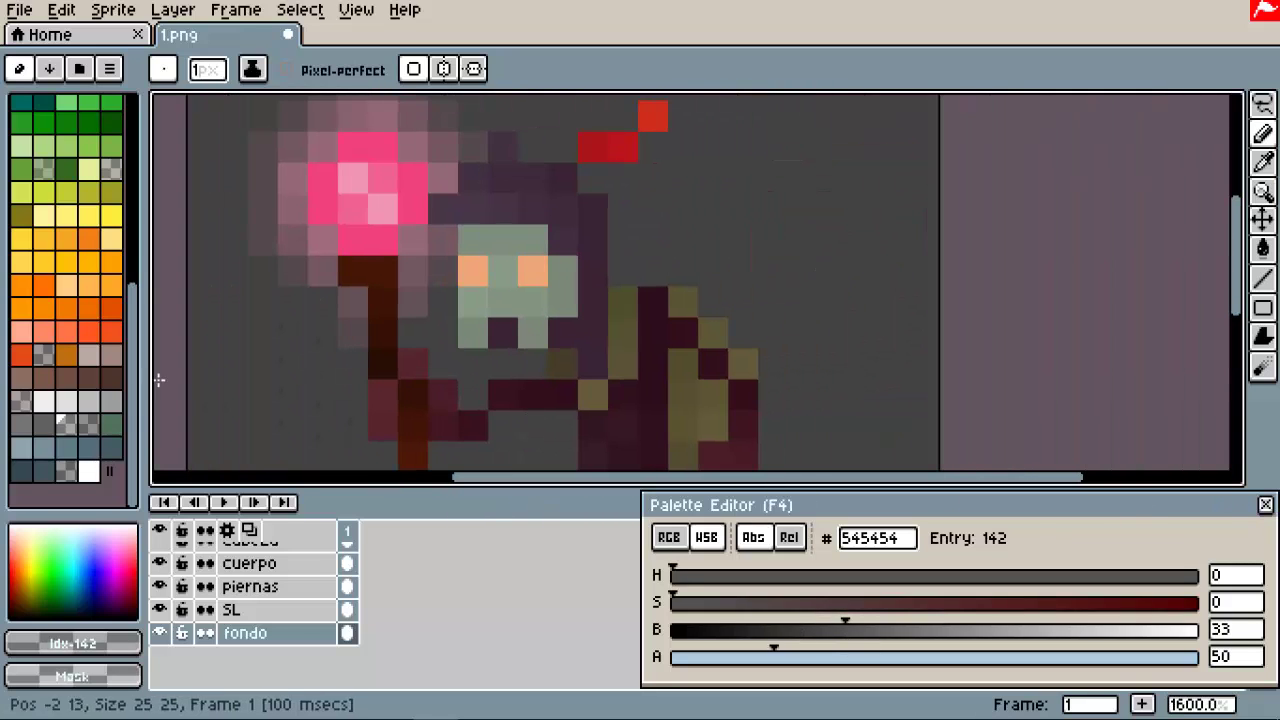
Step: Recolour the mage's eyes with near-white #eeeeee on the cabeza layer
click(120, 455)
scroll(270, 610, up, 2)
click(279, 625)
key(ctrl+z)
scroll(737, 317, down, 2)
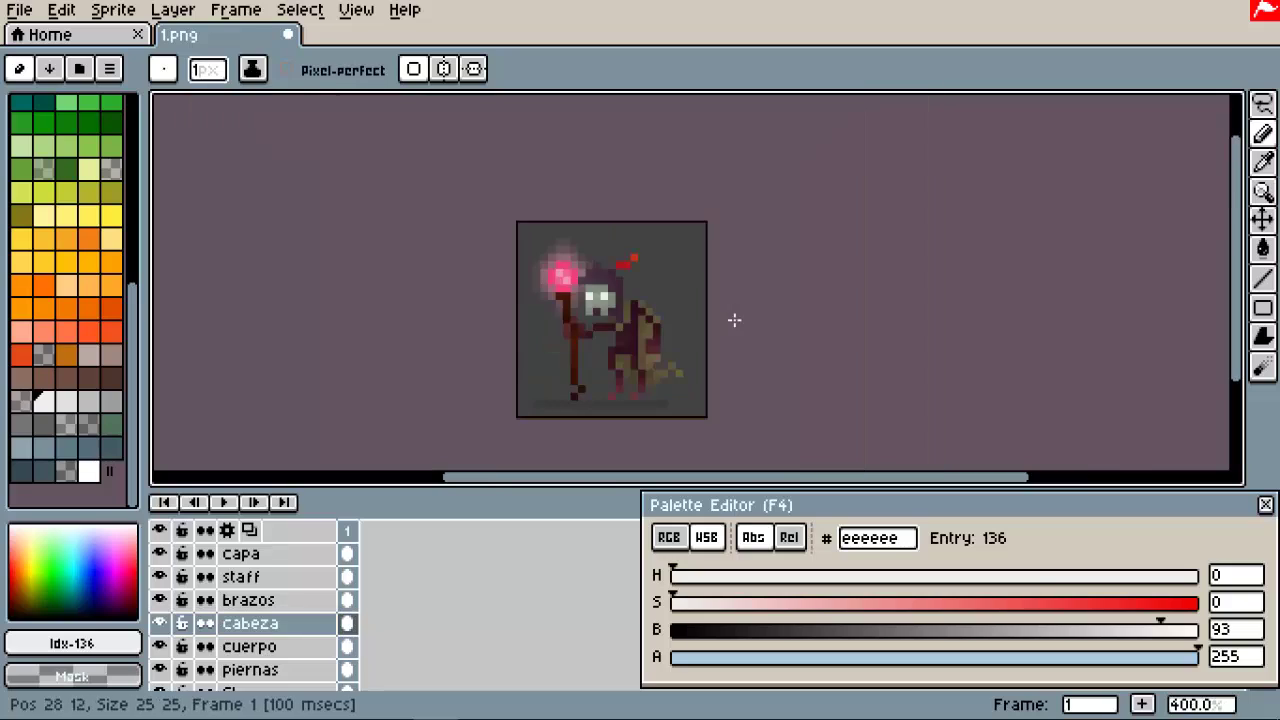
scroll(646, 319, up, 2)
Step: Recolour both eyes with pale cream #ffeebd, made by desaturating the light yellow palette entry to 26
click(20, 331)
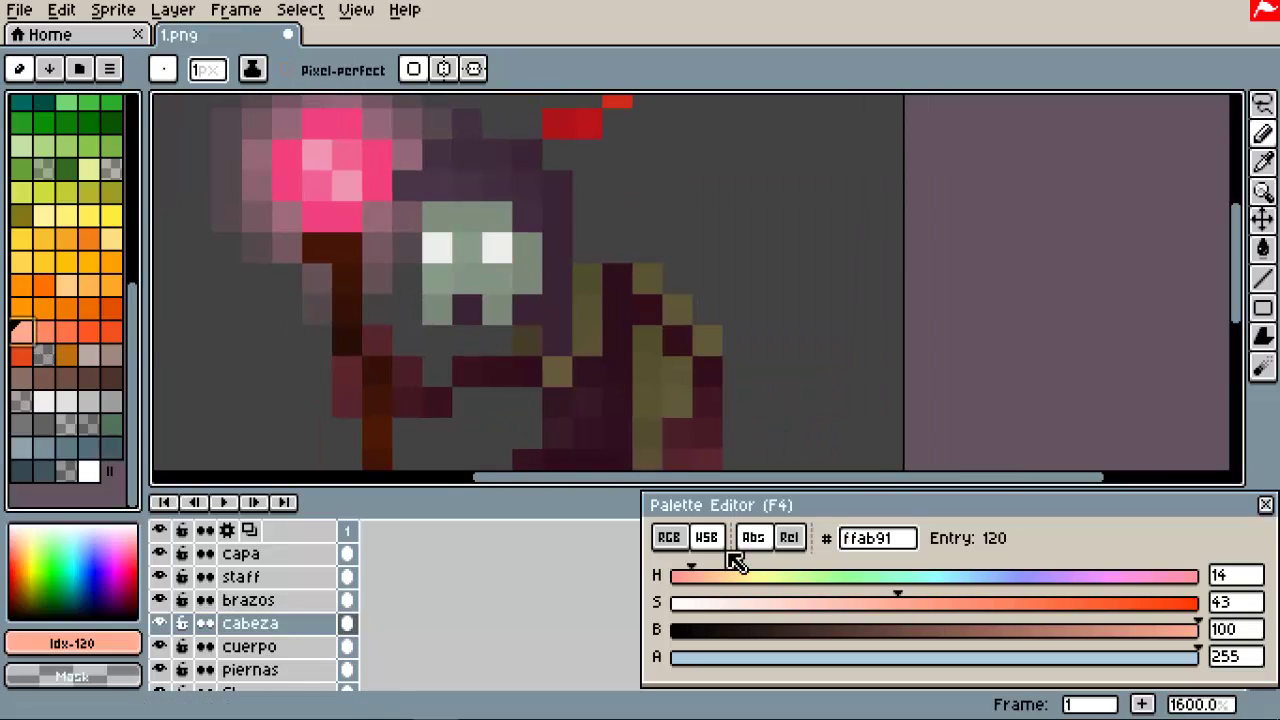
drag(800, 603, 744, 603)
click(110, 238)
click(407, 281)
key(ctrl+z)
drag(930, 603, 807, 603)
click(472, 287)
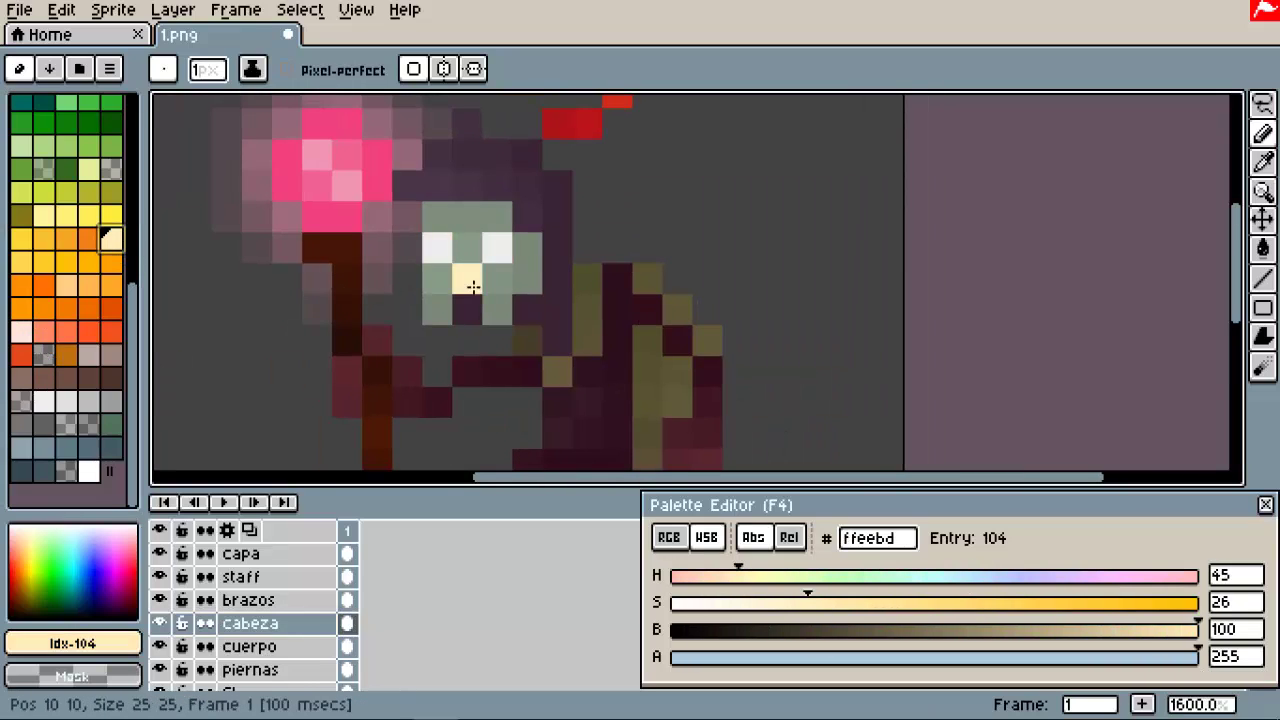
key(ctrl+z)
Step: Try an orange #e64a19 accent on the face and soften the colour to #e6bdb1
click(20, 353)
click(427, 277)
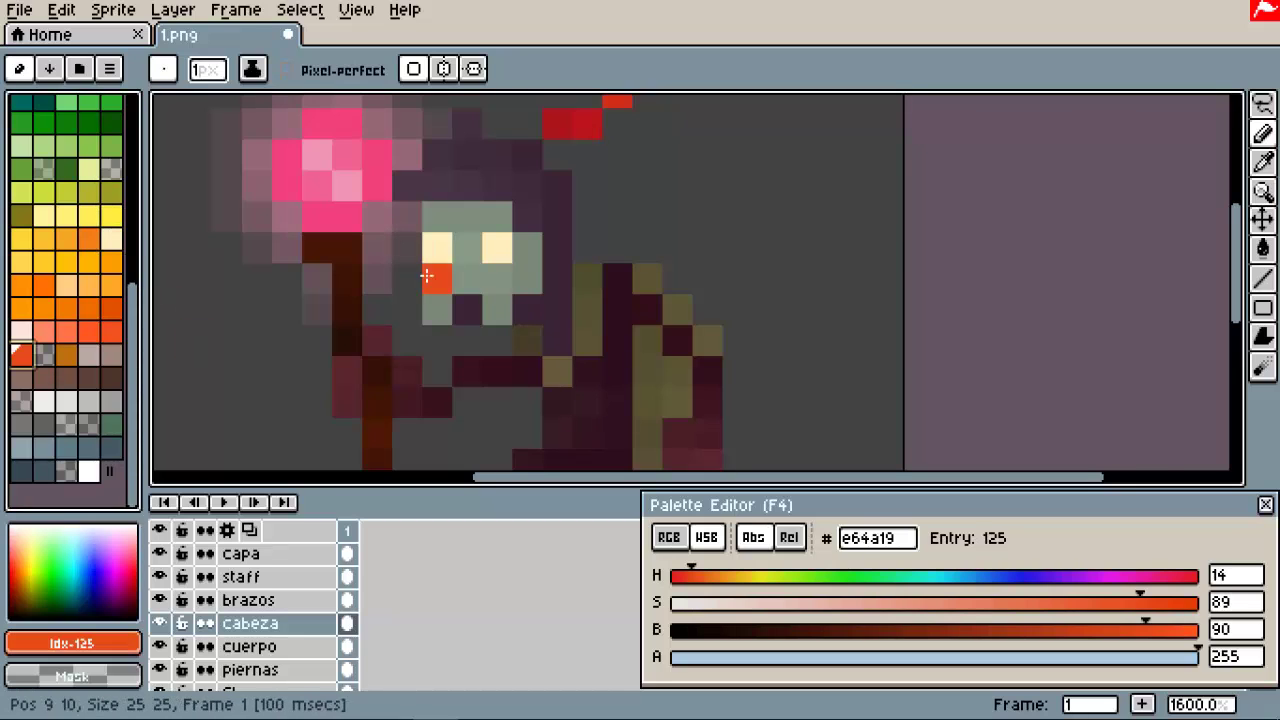
key(ctrl+z)
drag(1140, 603, 792, 603)
click(558, 331)
Step: Examine the whole mage's colours and glow at different zoom levels
scroll(479, 256, down, 4)
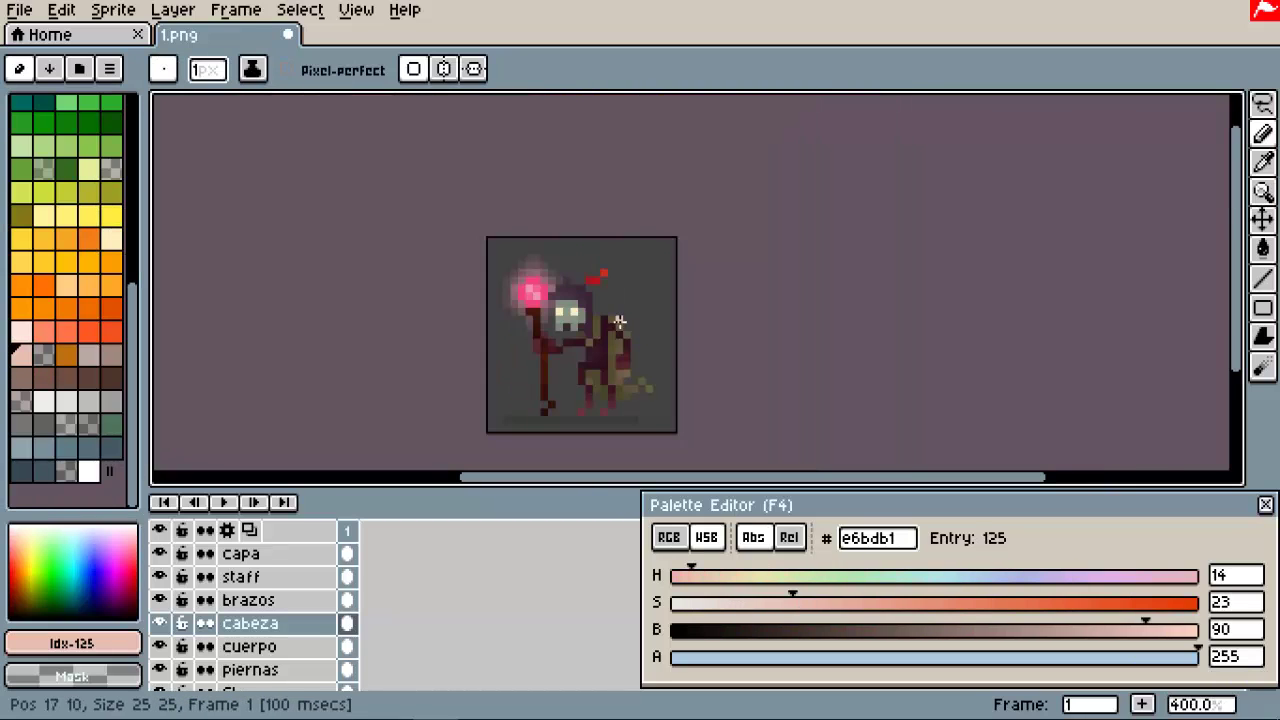
drag(669, 374, 694, 323)
scroll(600, 305, up, 4)
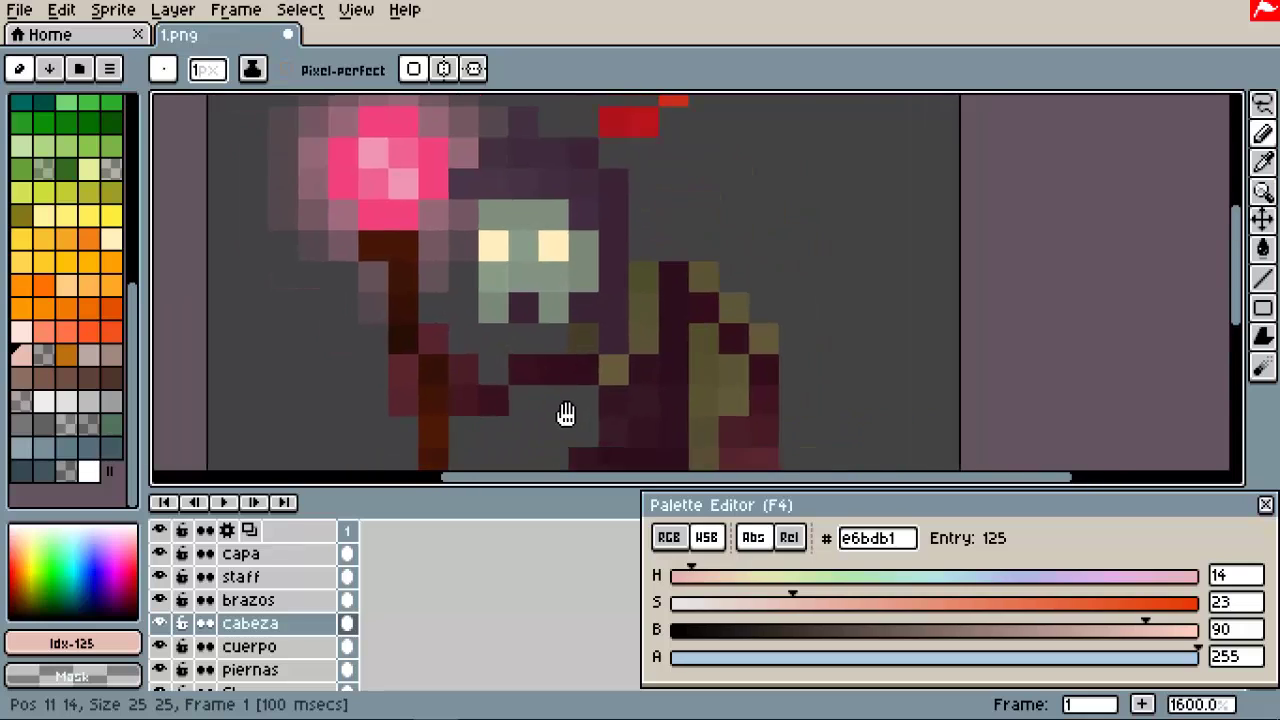
scroll(563, 417, down, 4)
key(z)
click(646, 289)
click(580, 329)
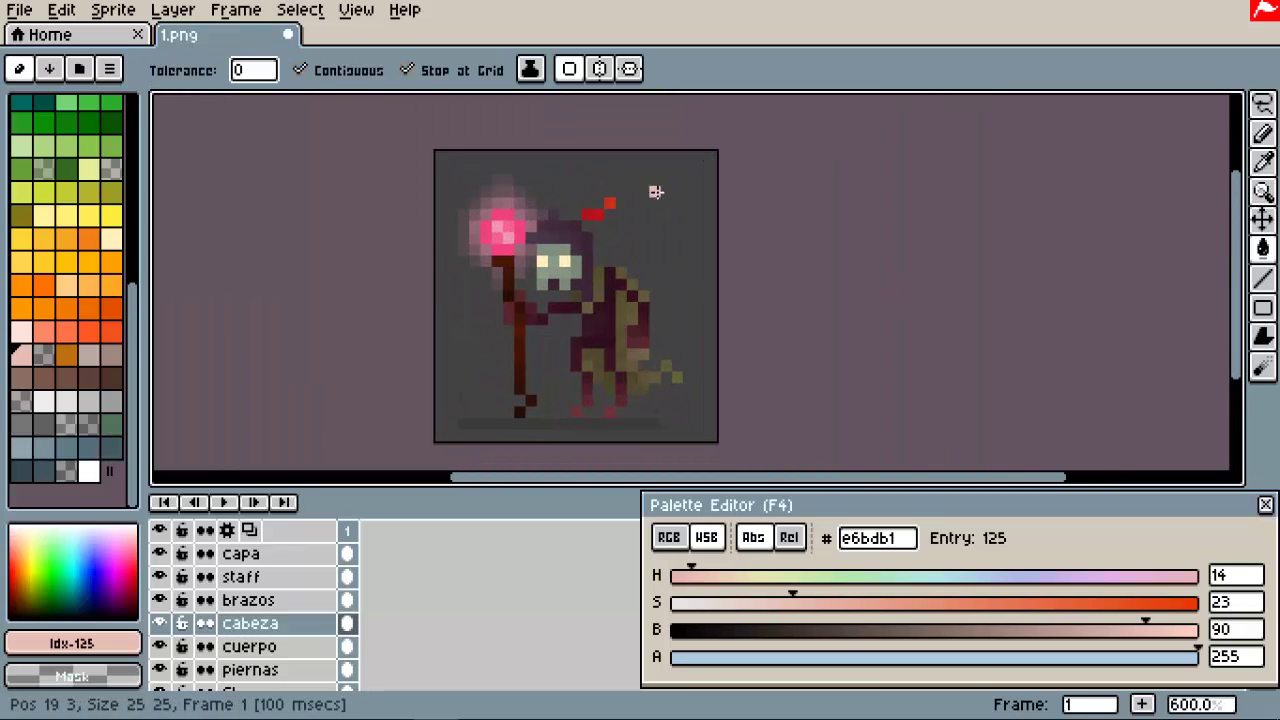
Step: Open sun.png from the practicas folder, copy its artwork and close the file
click(19, 9)
click(40, 54)
click(164, 87)
scroll(160, 350, down, 5)
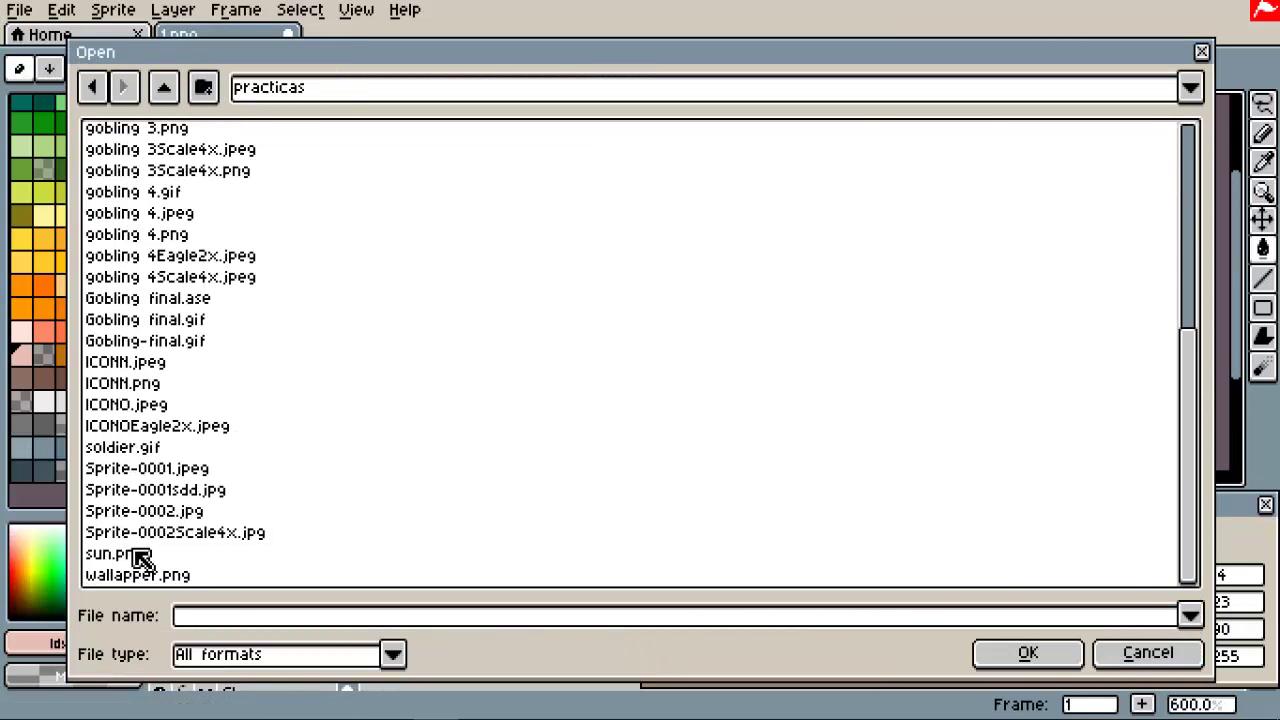
double_click(125, 554)
scroll(620, 309, down, 5)
key(v)
key(ctrl+w)
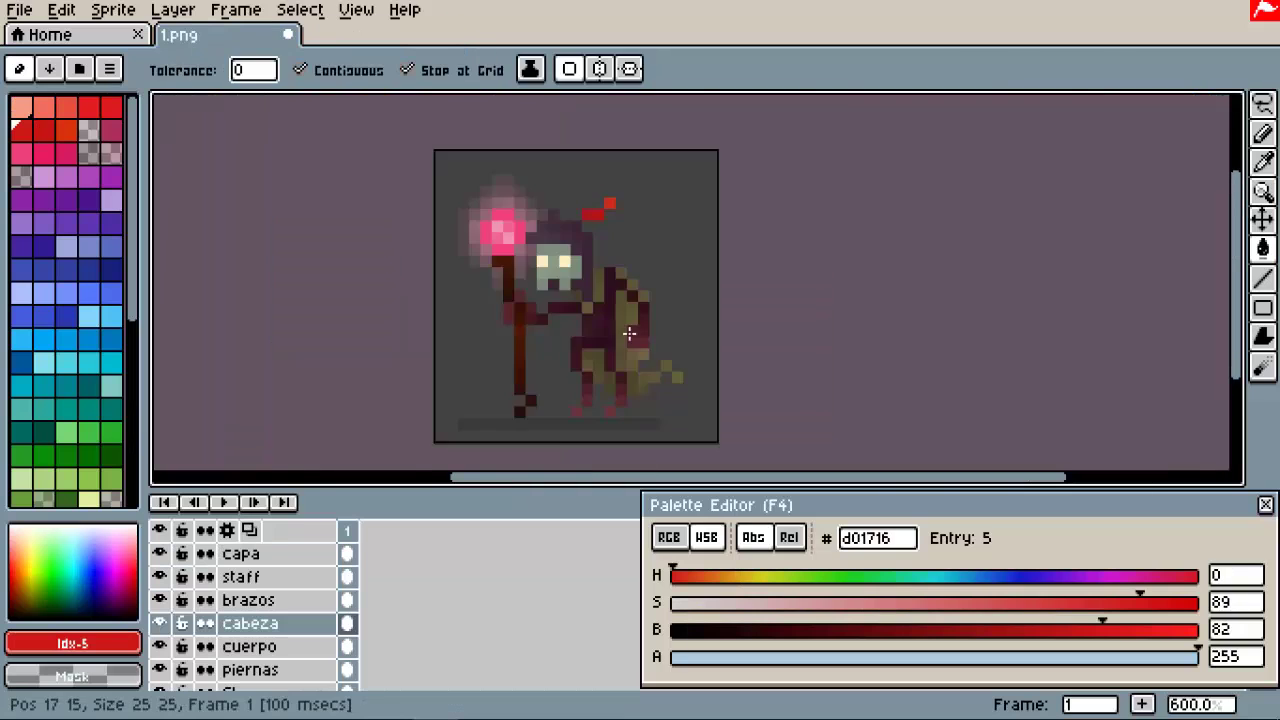
Step: Try pasting the sun into the mage sprite and shrinking it to about 4 by 5 pixels near the canvas's upper-right corner
key(ctrl+v)
drag(614, 323, 757, 336)
scroll(527, 364, up, 3)
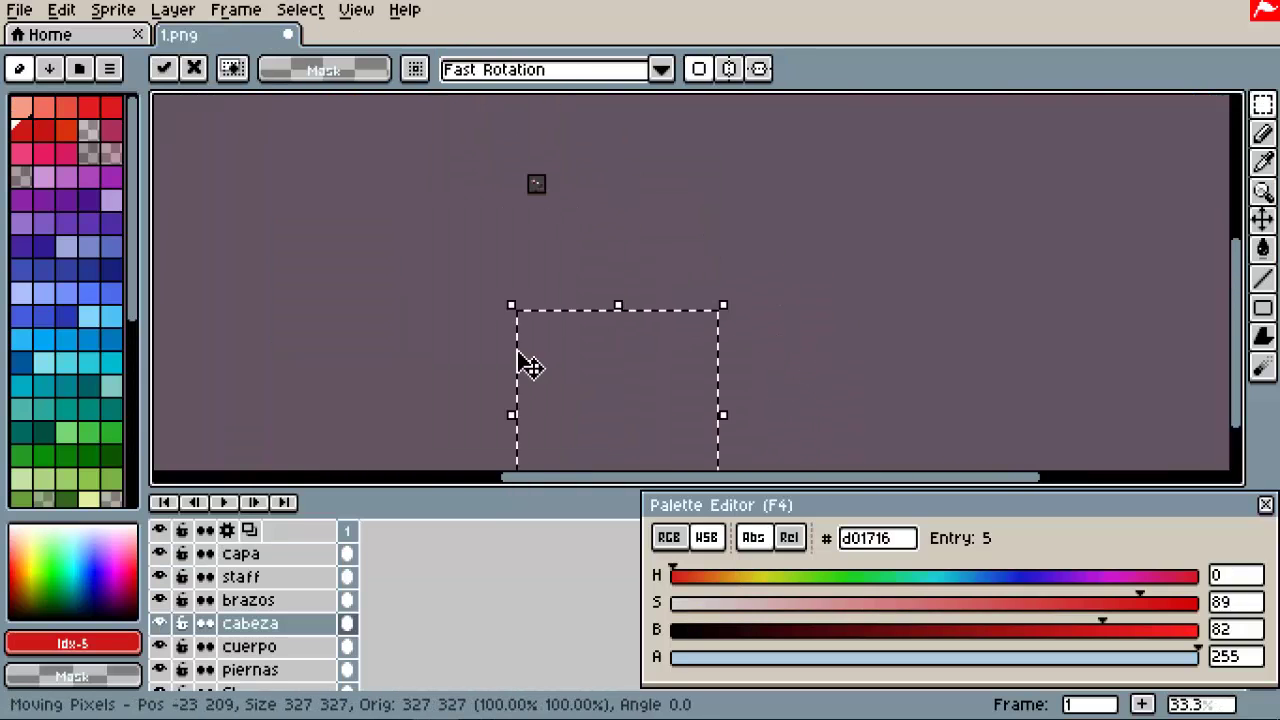
scroll(577, 254, up, 3)
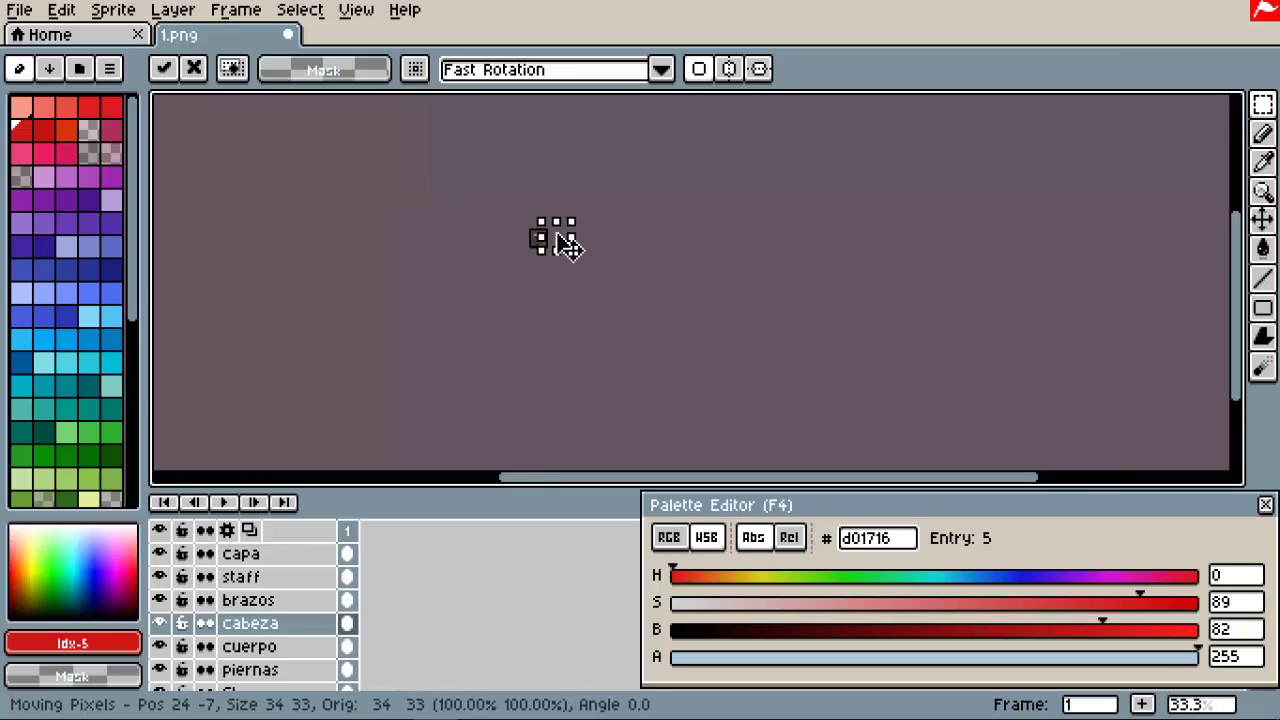
drag(563, 243, 523, 231)
scroll(363, 232, up, 3)
drag(318, 183, 385, 230)
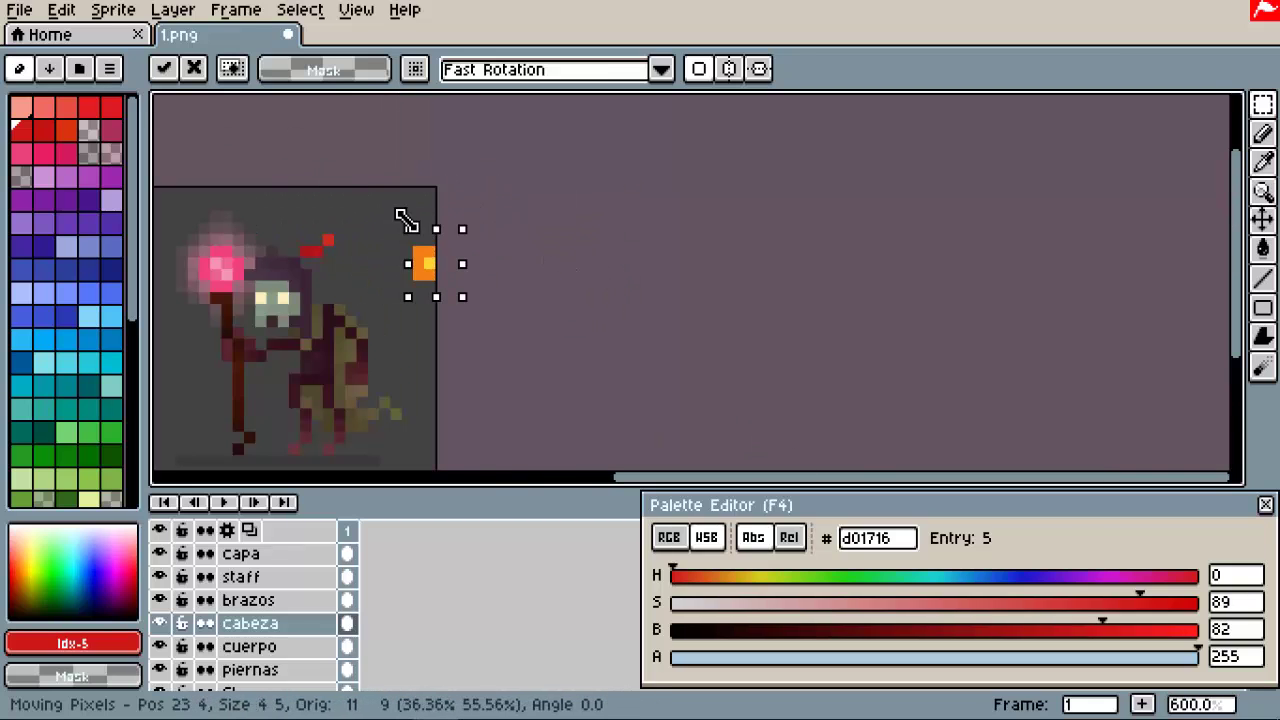
key(ctrl+z)
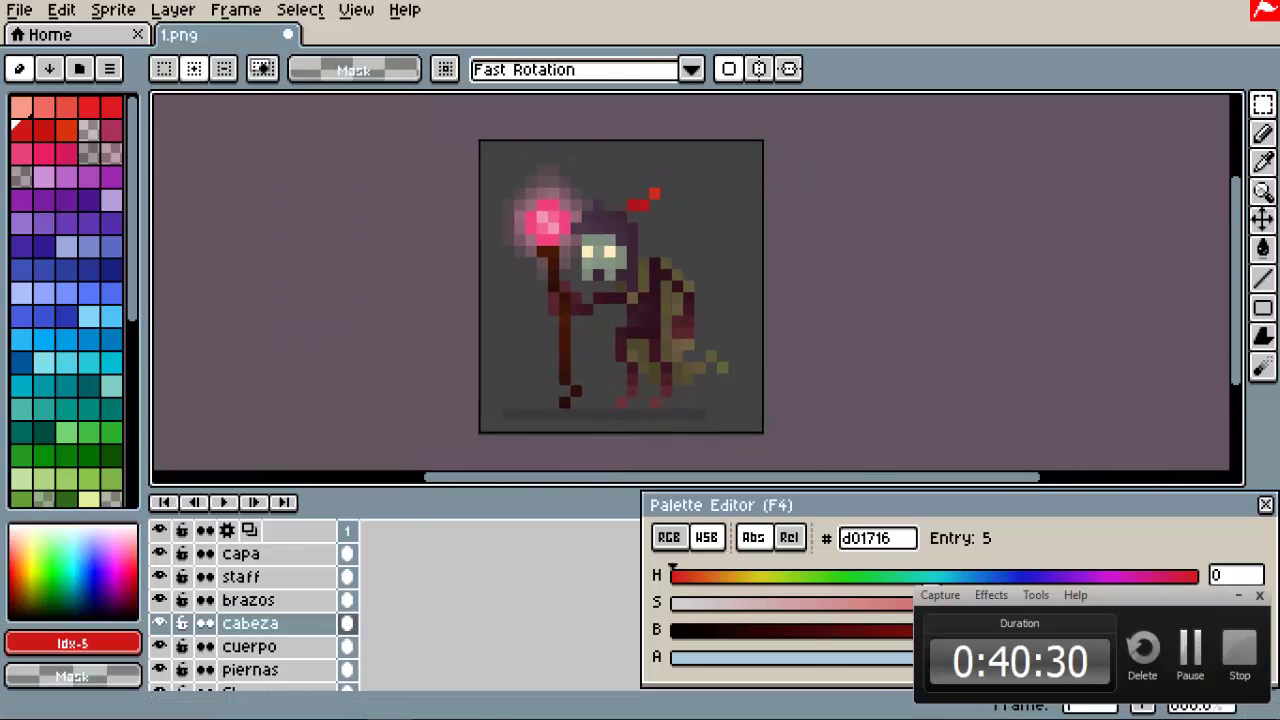
Step: Open sun.png from the practicas folder again
click(19, 9)
click(43, 57)
key(BackSpace)
double_click(150, 551)
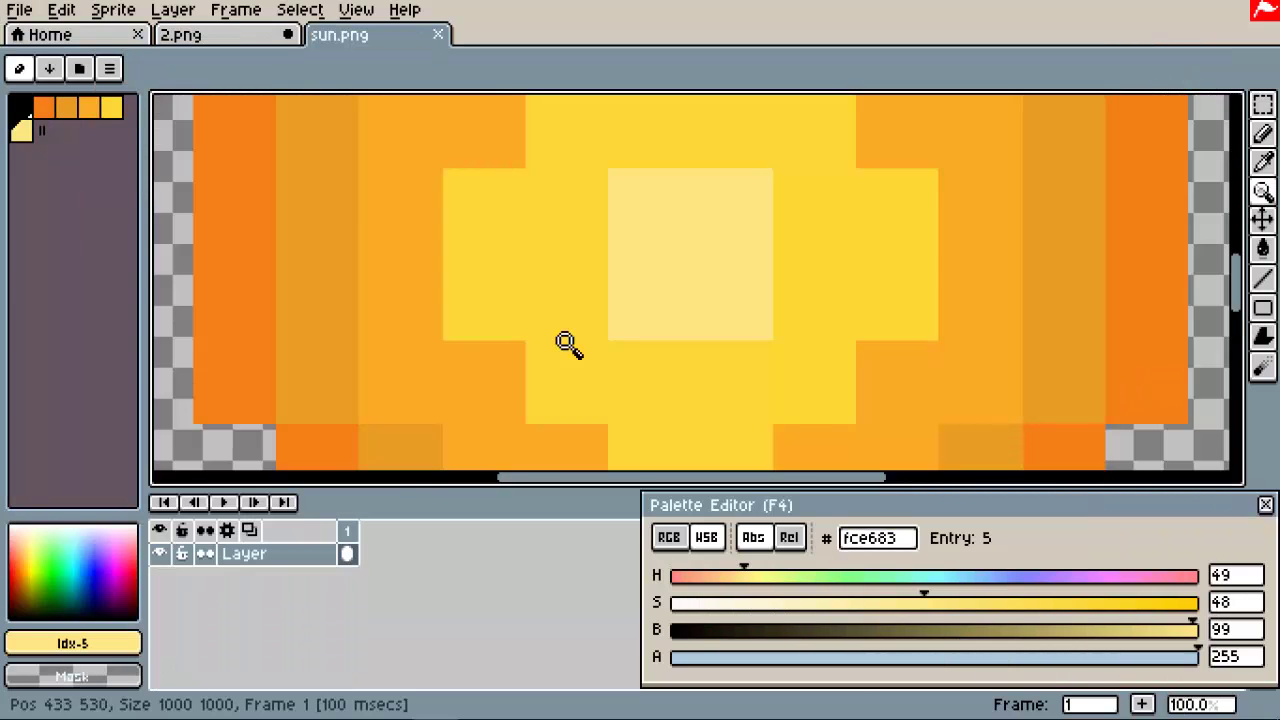
Step: Cut the entire sun artwork out of sun.png and close the file without saving
key(ctrl+a)
key(ctrl+x)
key(ctrl+w)
click(637, 403)
key(ctrl+v)
drag(471, 171, 540, 225)
key(ctrl+z)
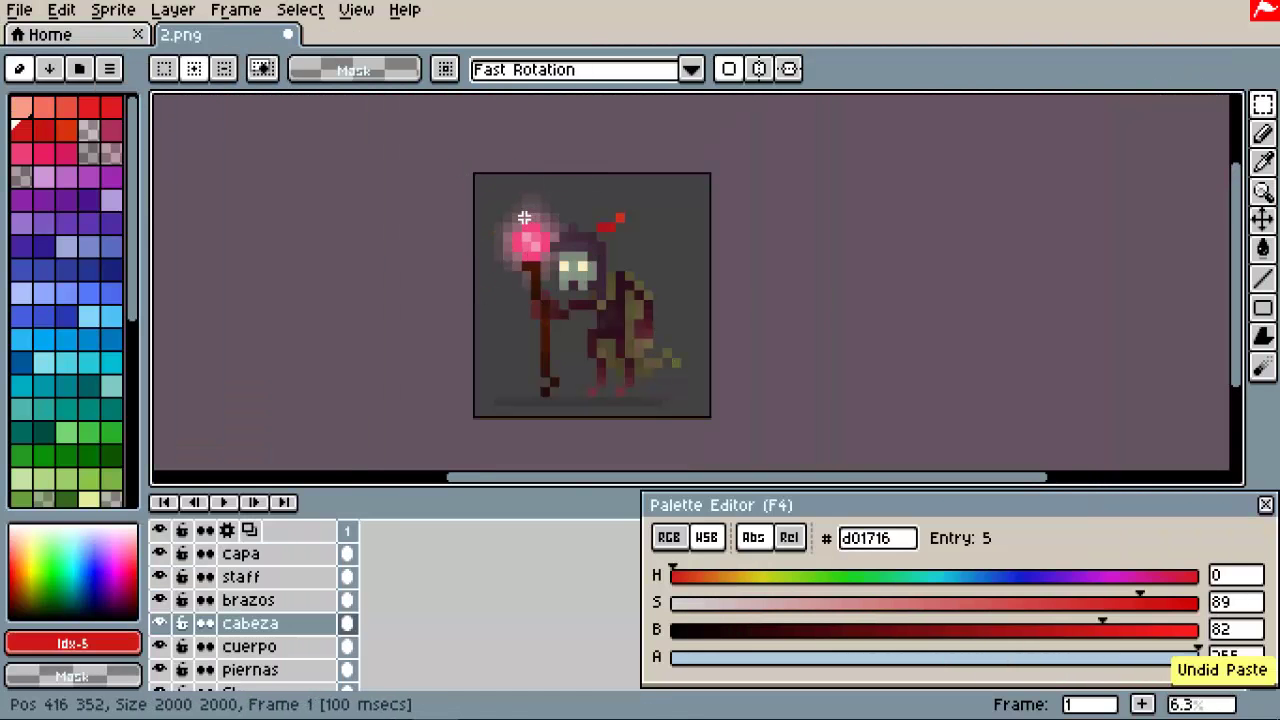
Step: Add a new layer between the SL and fondo layers and name it logo
scroll(280, 600, down, 3)
click(280, 608)
key(shift+n)
double_click(309, 612)
text(logo)
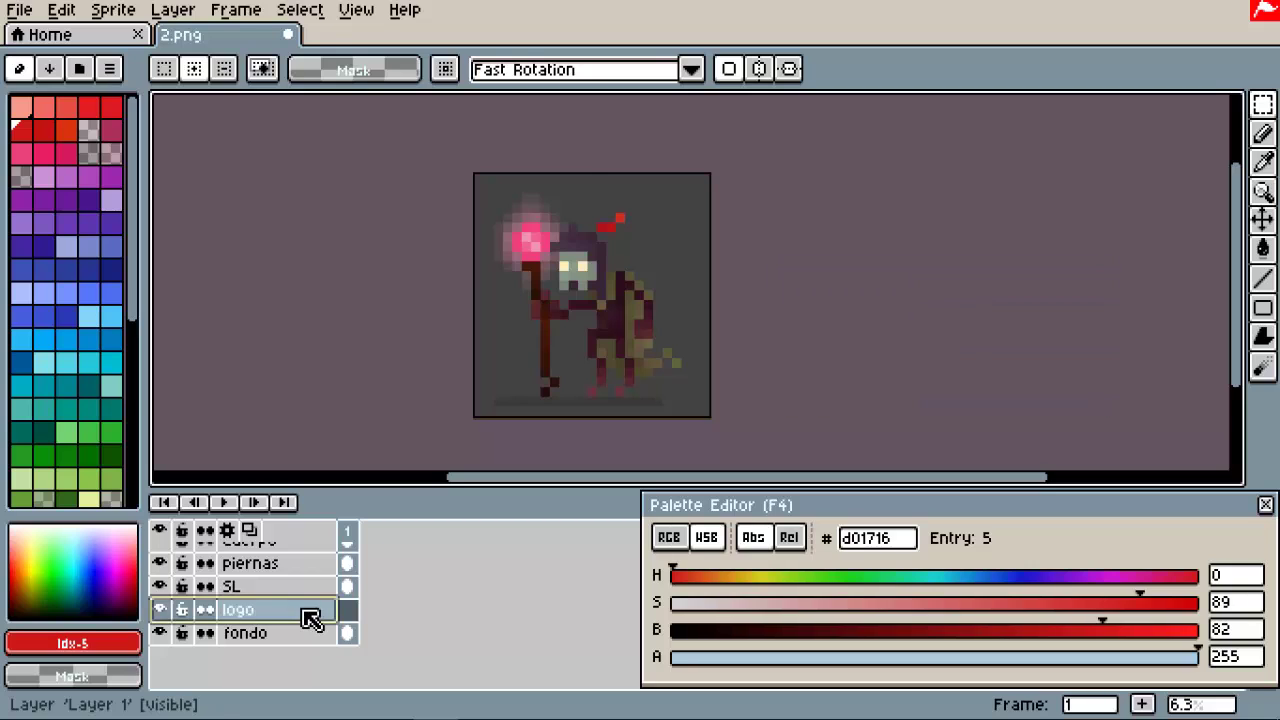
key(Return)
Step: Paste the sun at its original size onto the logo layer and place it in the canvas's upper-right corner
key(ctrl+v)
drag(457, 174, 646, 189)
drag(719, 250, 705, 237)
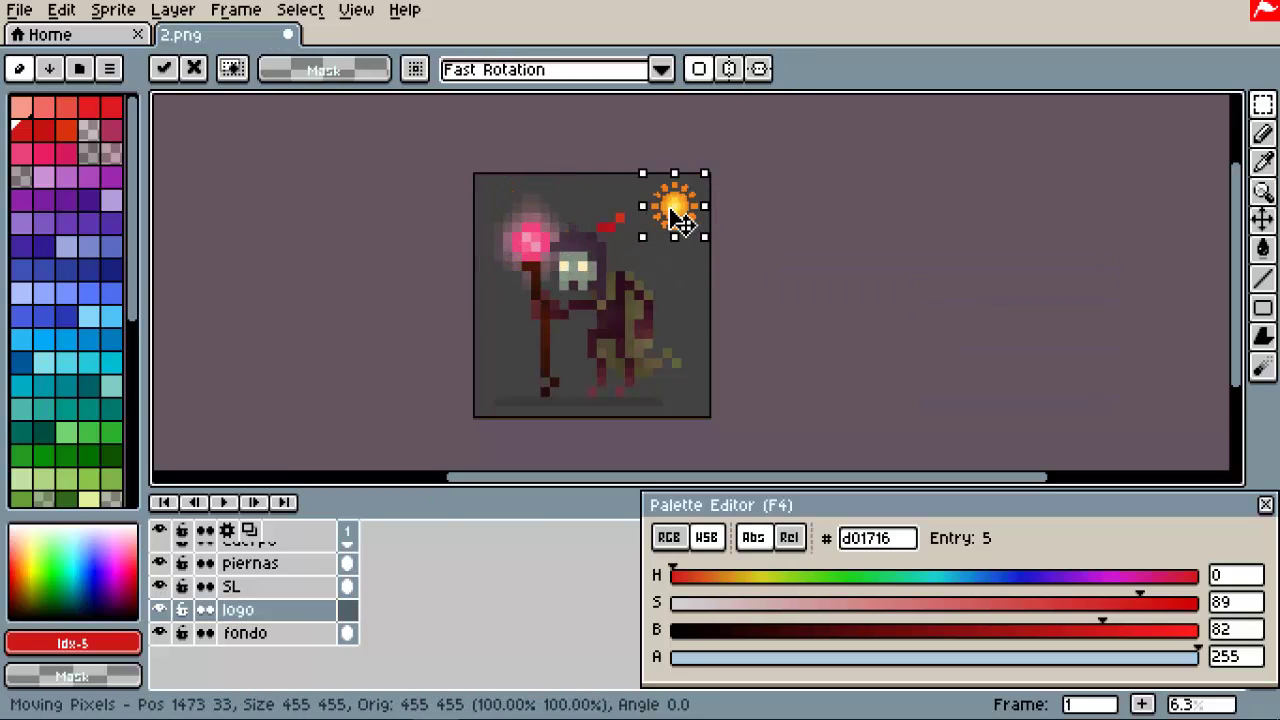
key(Return)
Step: Lower the logo layer's opacity so the sun fades to a faint mark on the background
key(shift+p)
click(977, 387)
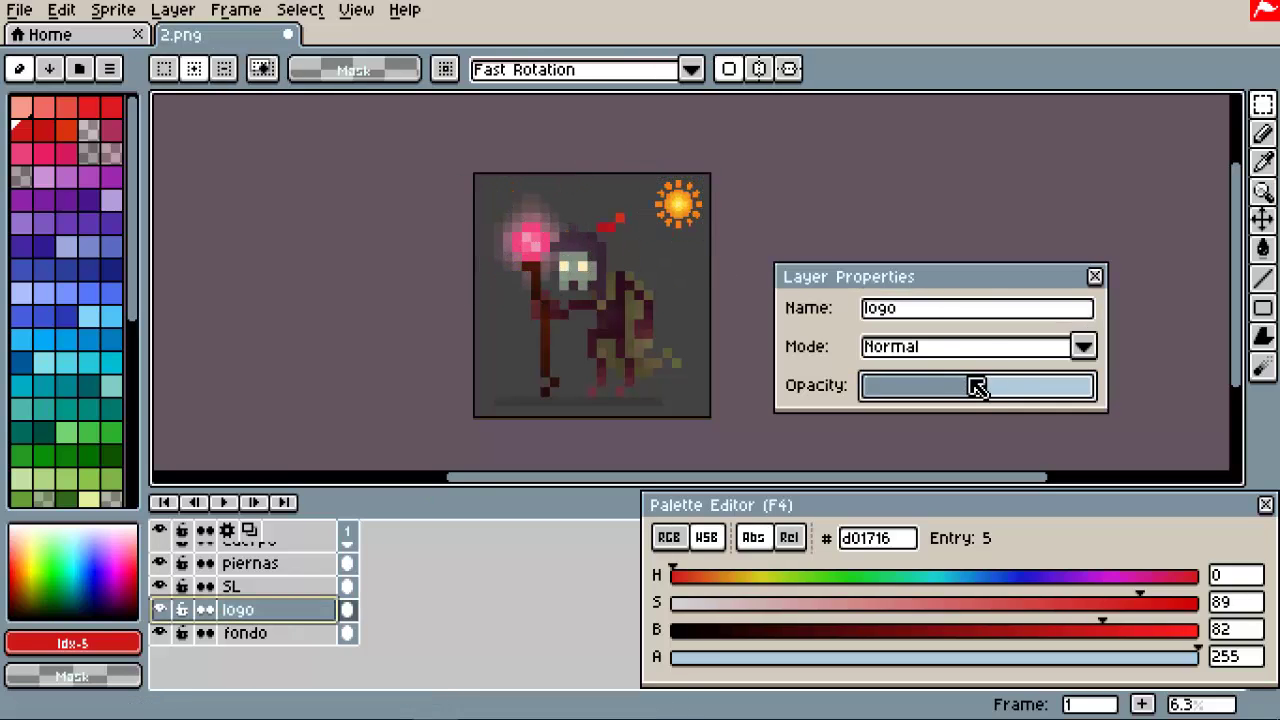
click(1095, 276)
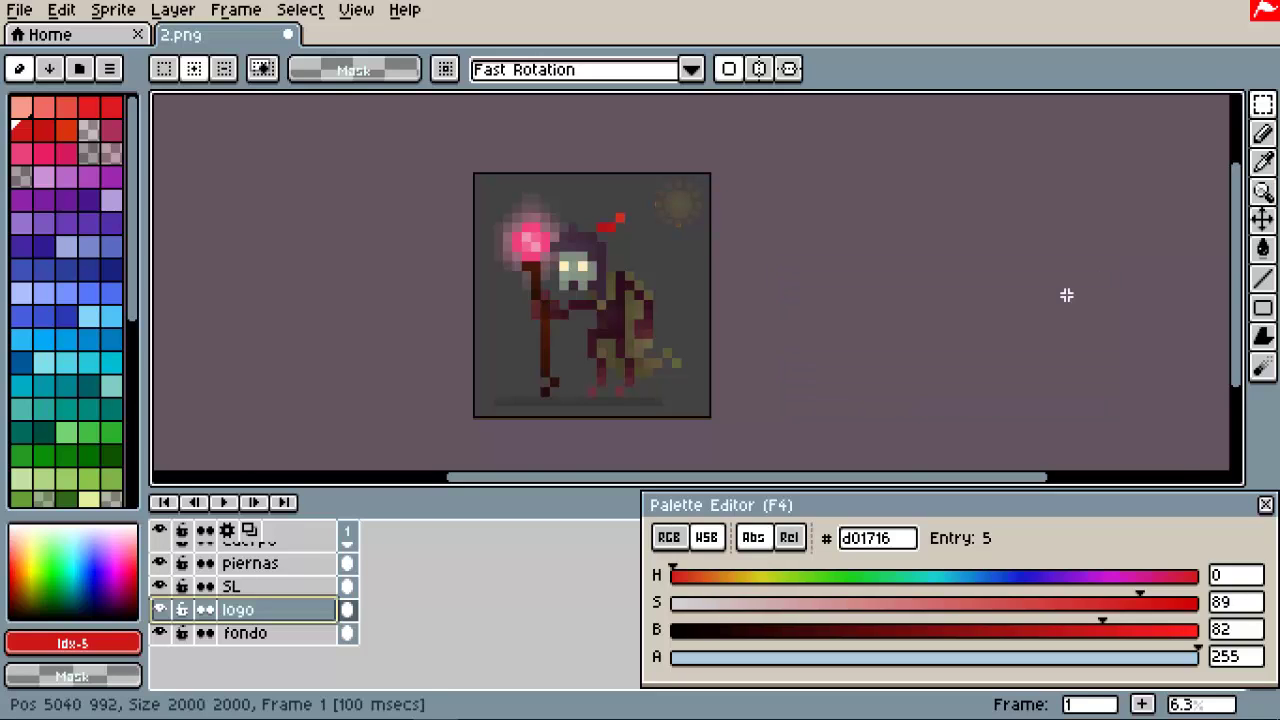
scroll(654, 294, up, 2)
scroll(681, 270, down, 2)
scroll(586, 414, up, 3)
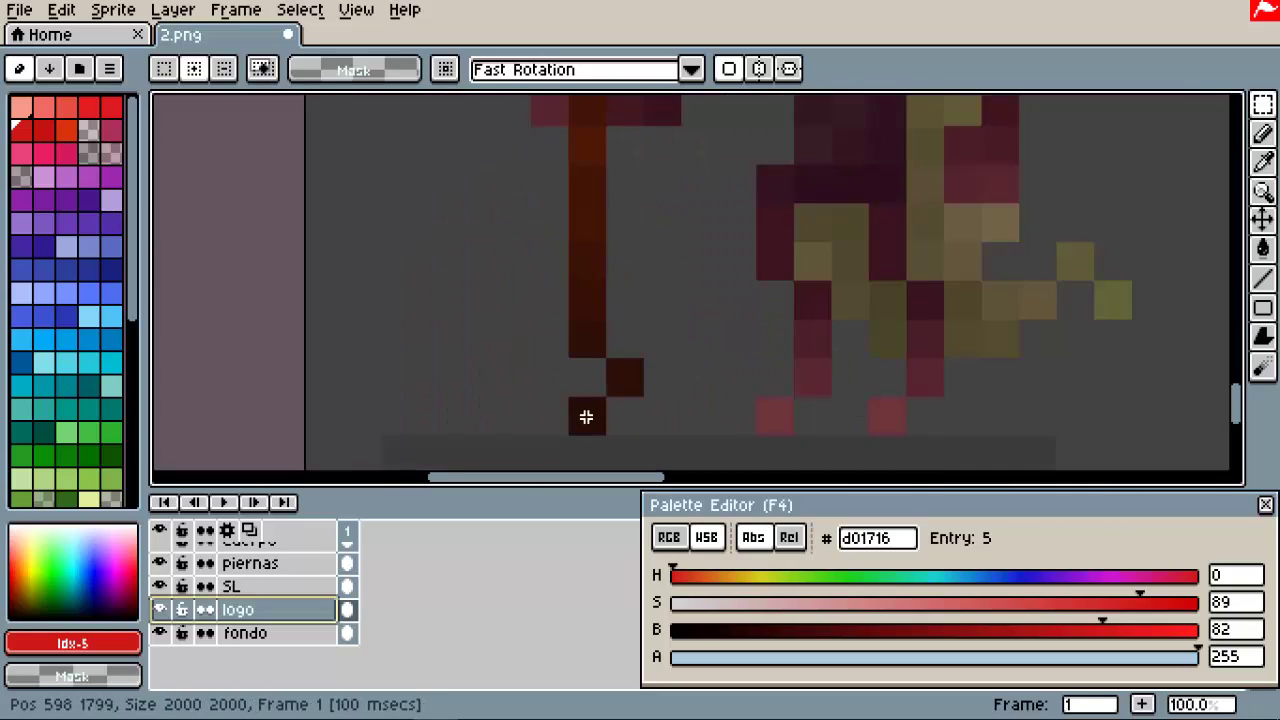
scroll(814, 243, down, 2)
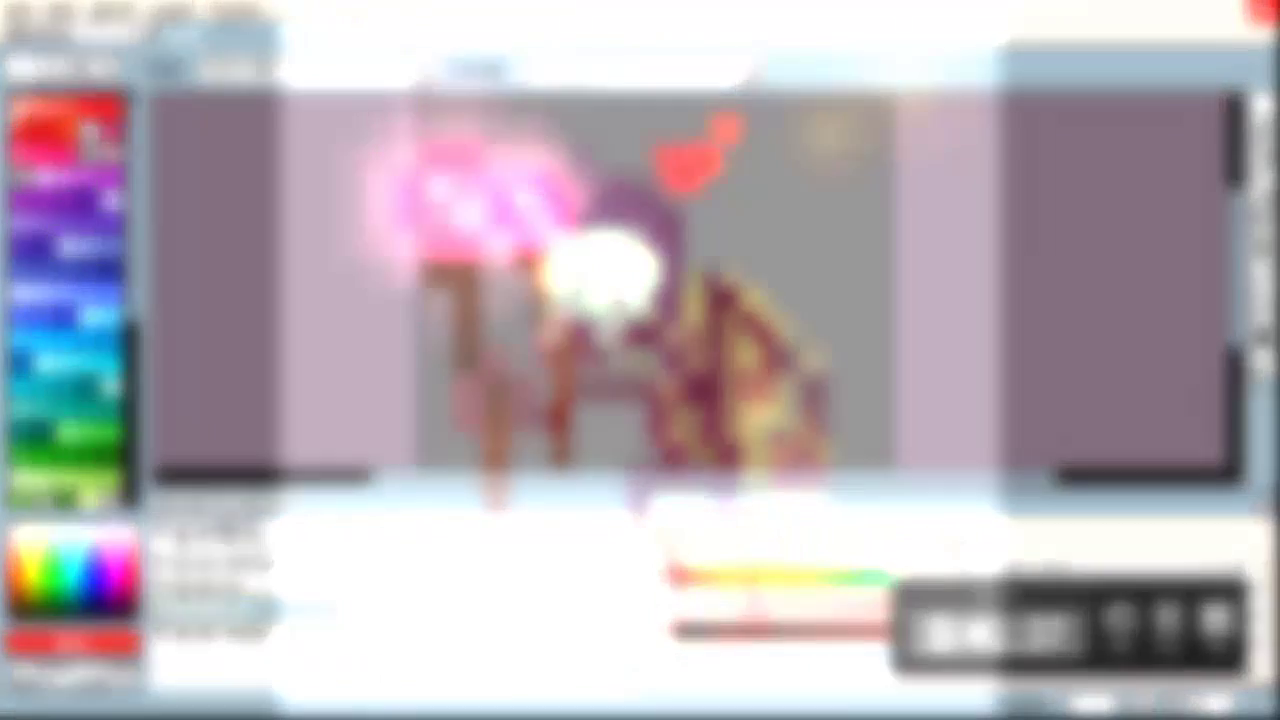